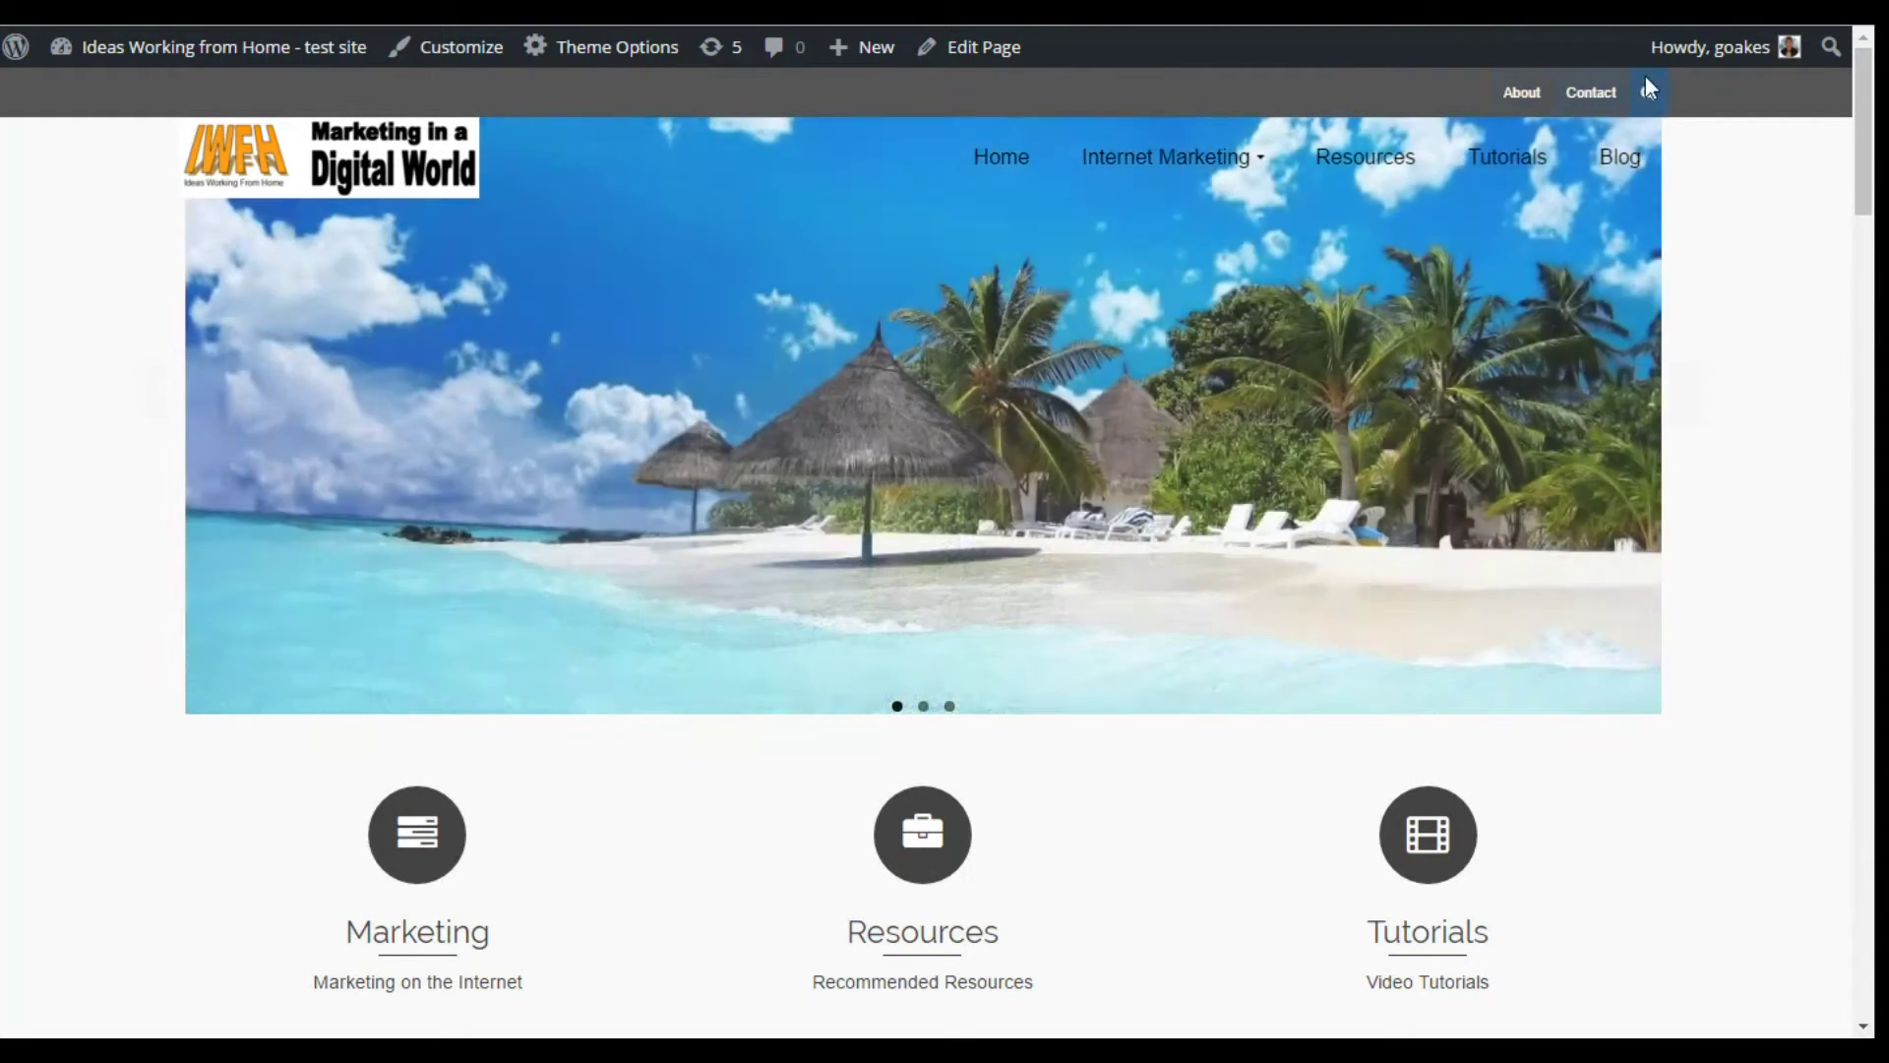
Open the site's search box, then cycle the hero slider forward and back to the beach slide
{"action": "left_click", "coordinate": [1650, 93]}
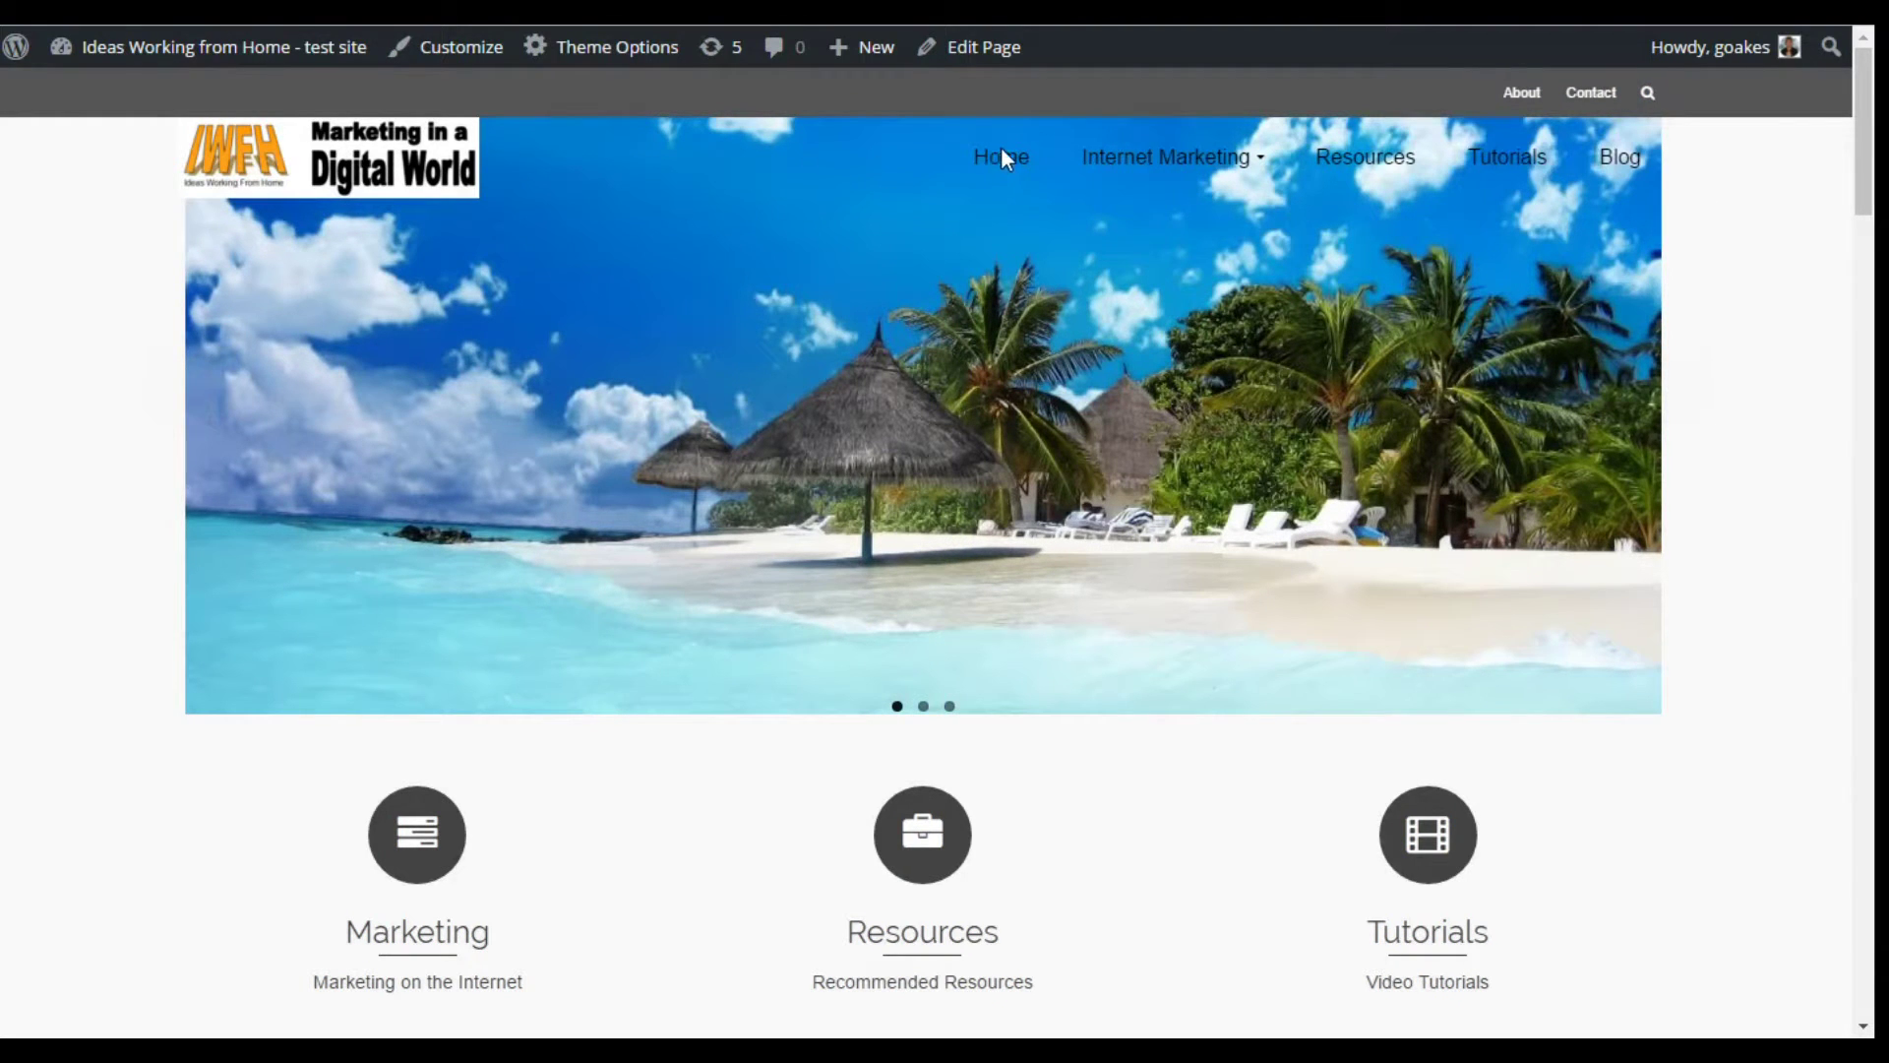
{"action": "mouse_move", "coordinate": [1156, 152]}
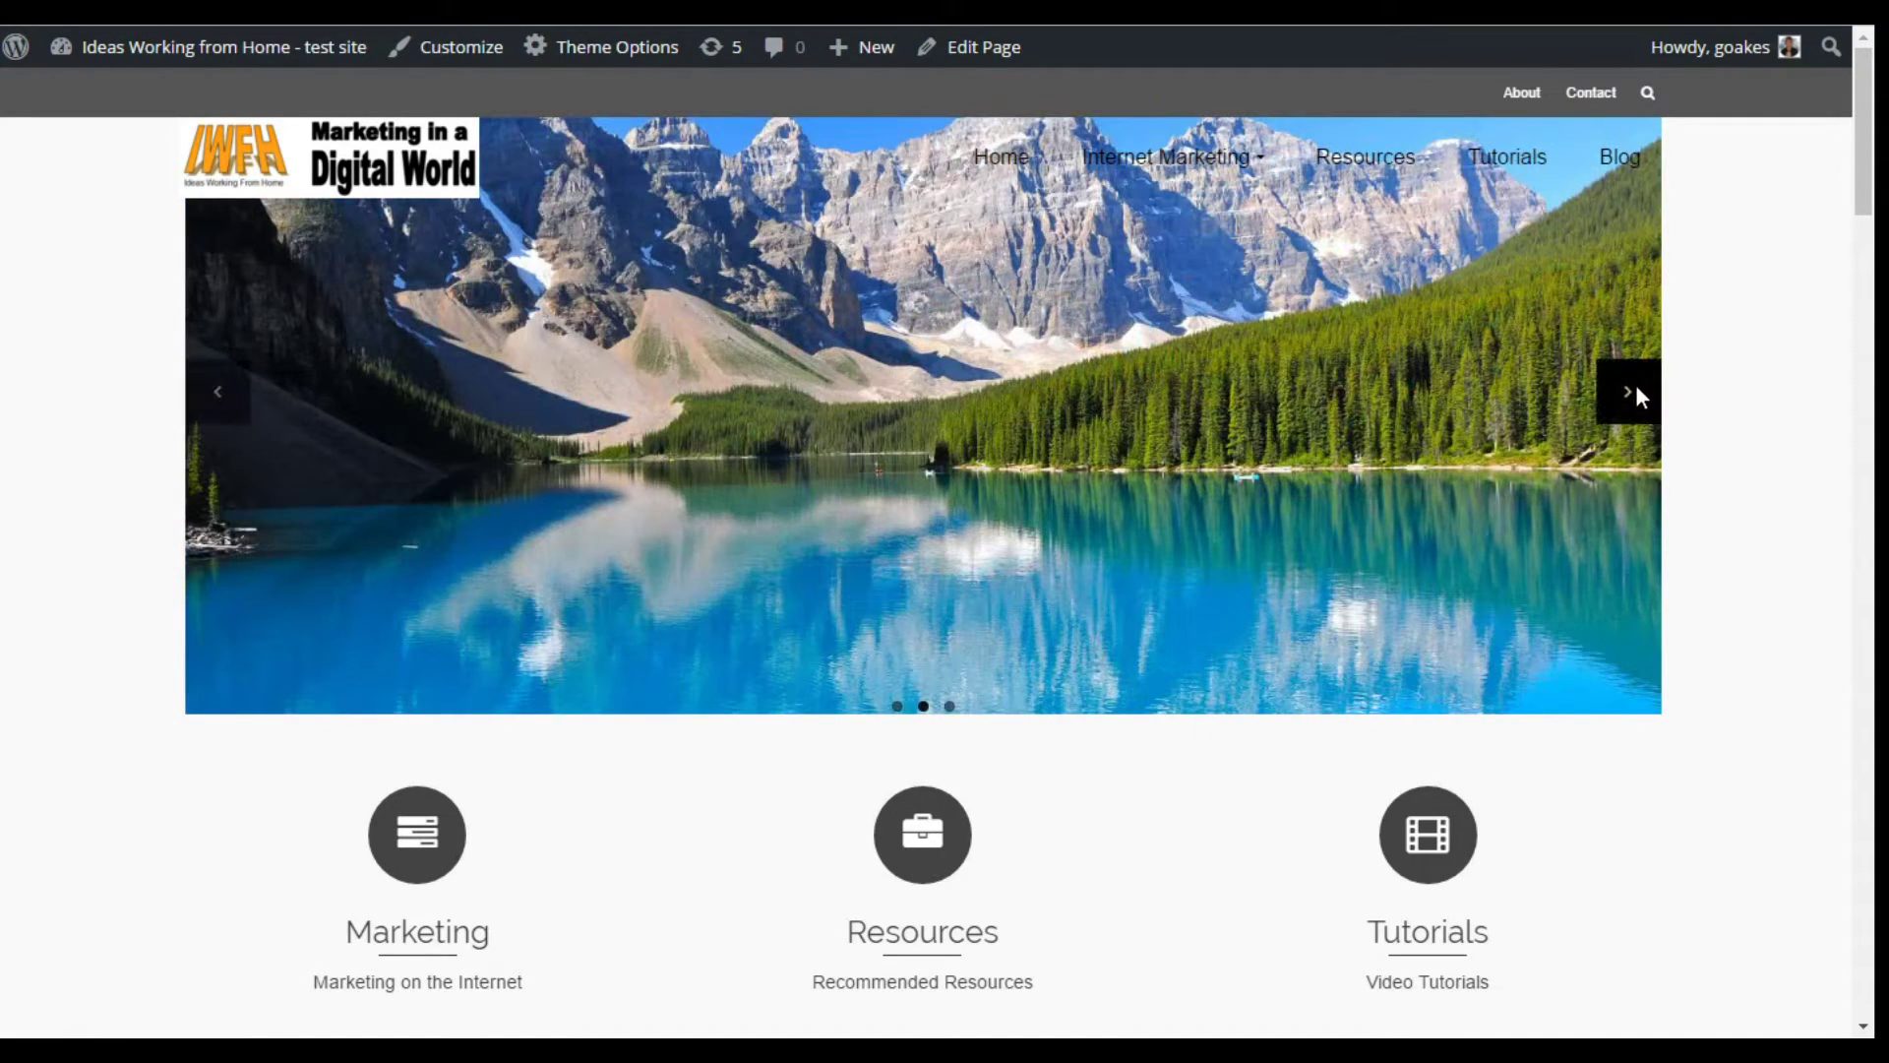
{"action": "left_click", "coordinate": [1633, 390]}
{"action": "left_click", "coordinate": [1634, 392]}
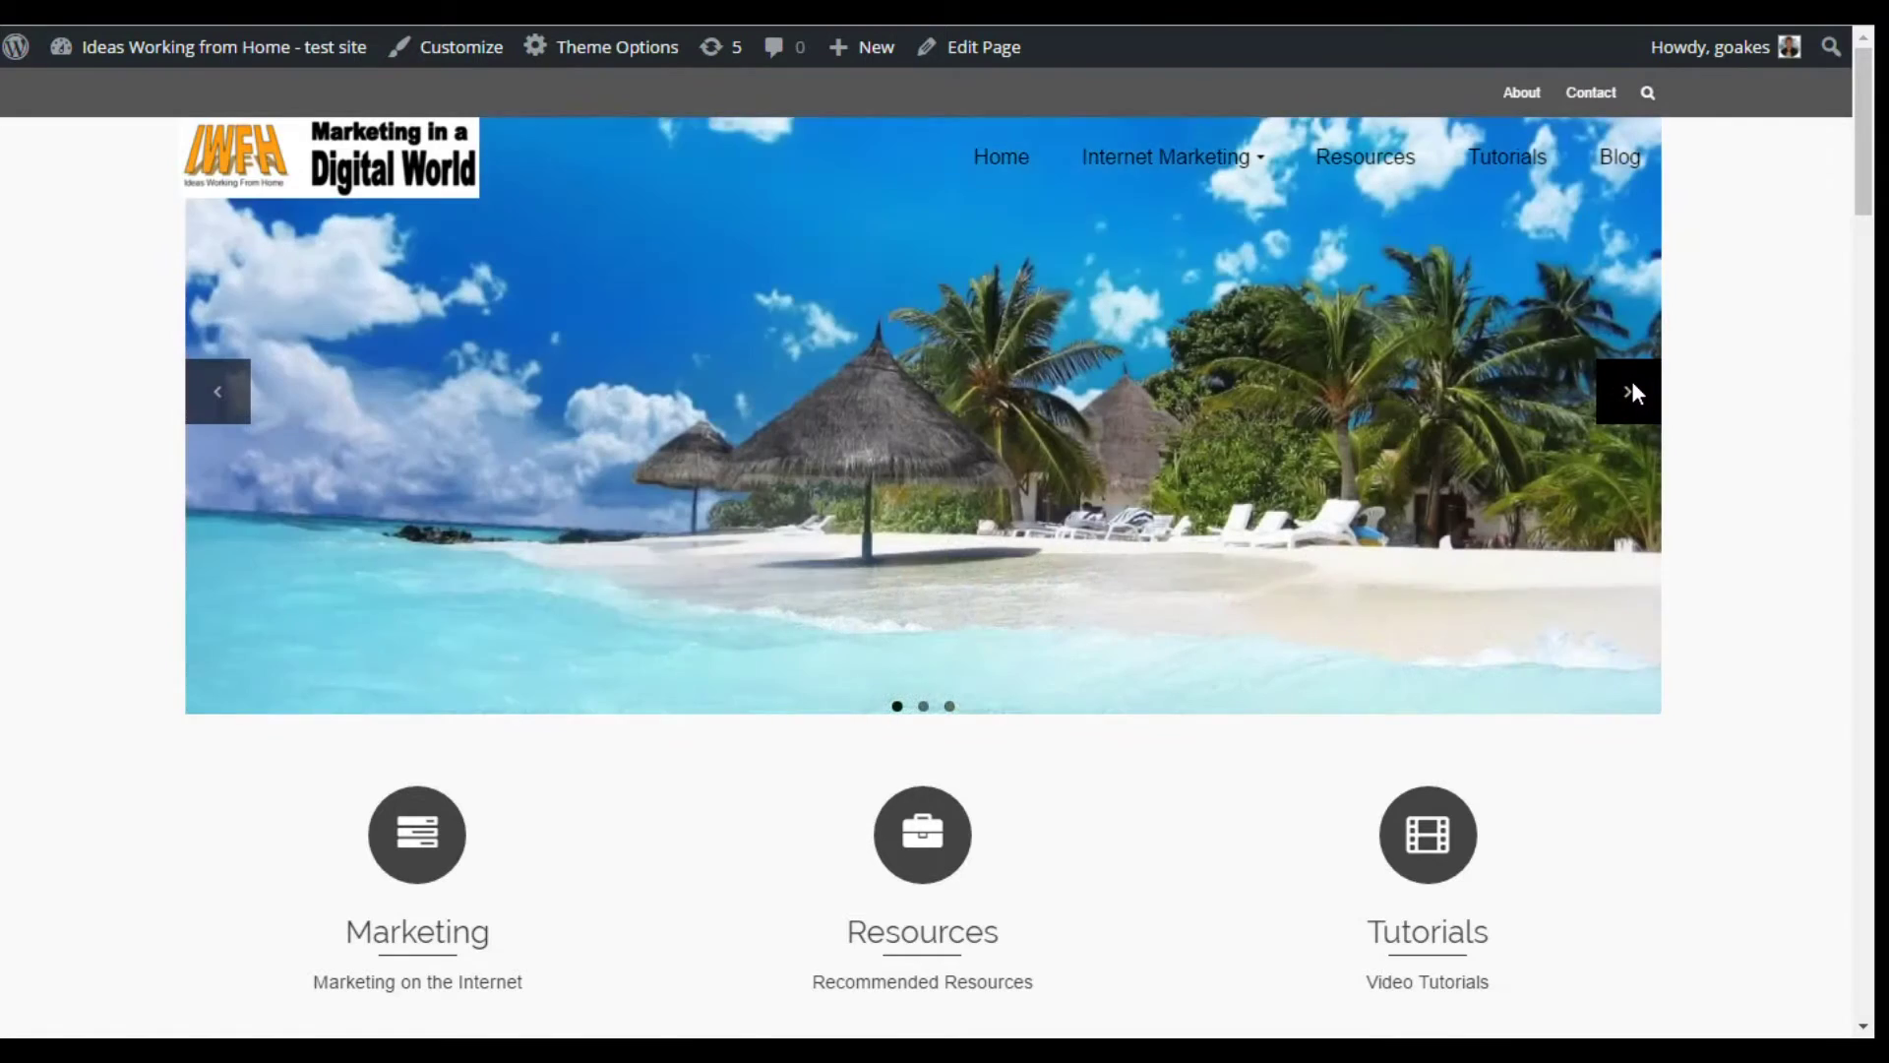
Scroll down the home page, then enlarge and close the Content Marketing image
{"action": "scroll", "coordinate": [1634, 391], "scroll_direction": "down", "scroll_amount": 3}
{"action": "scroll", "coordinate": [1632, 382], "scroll_direction": "down", "scroll_amount": 2}
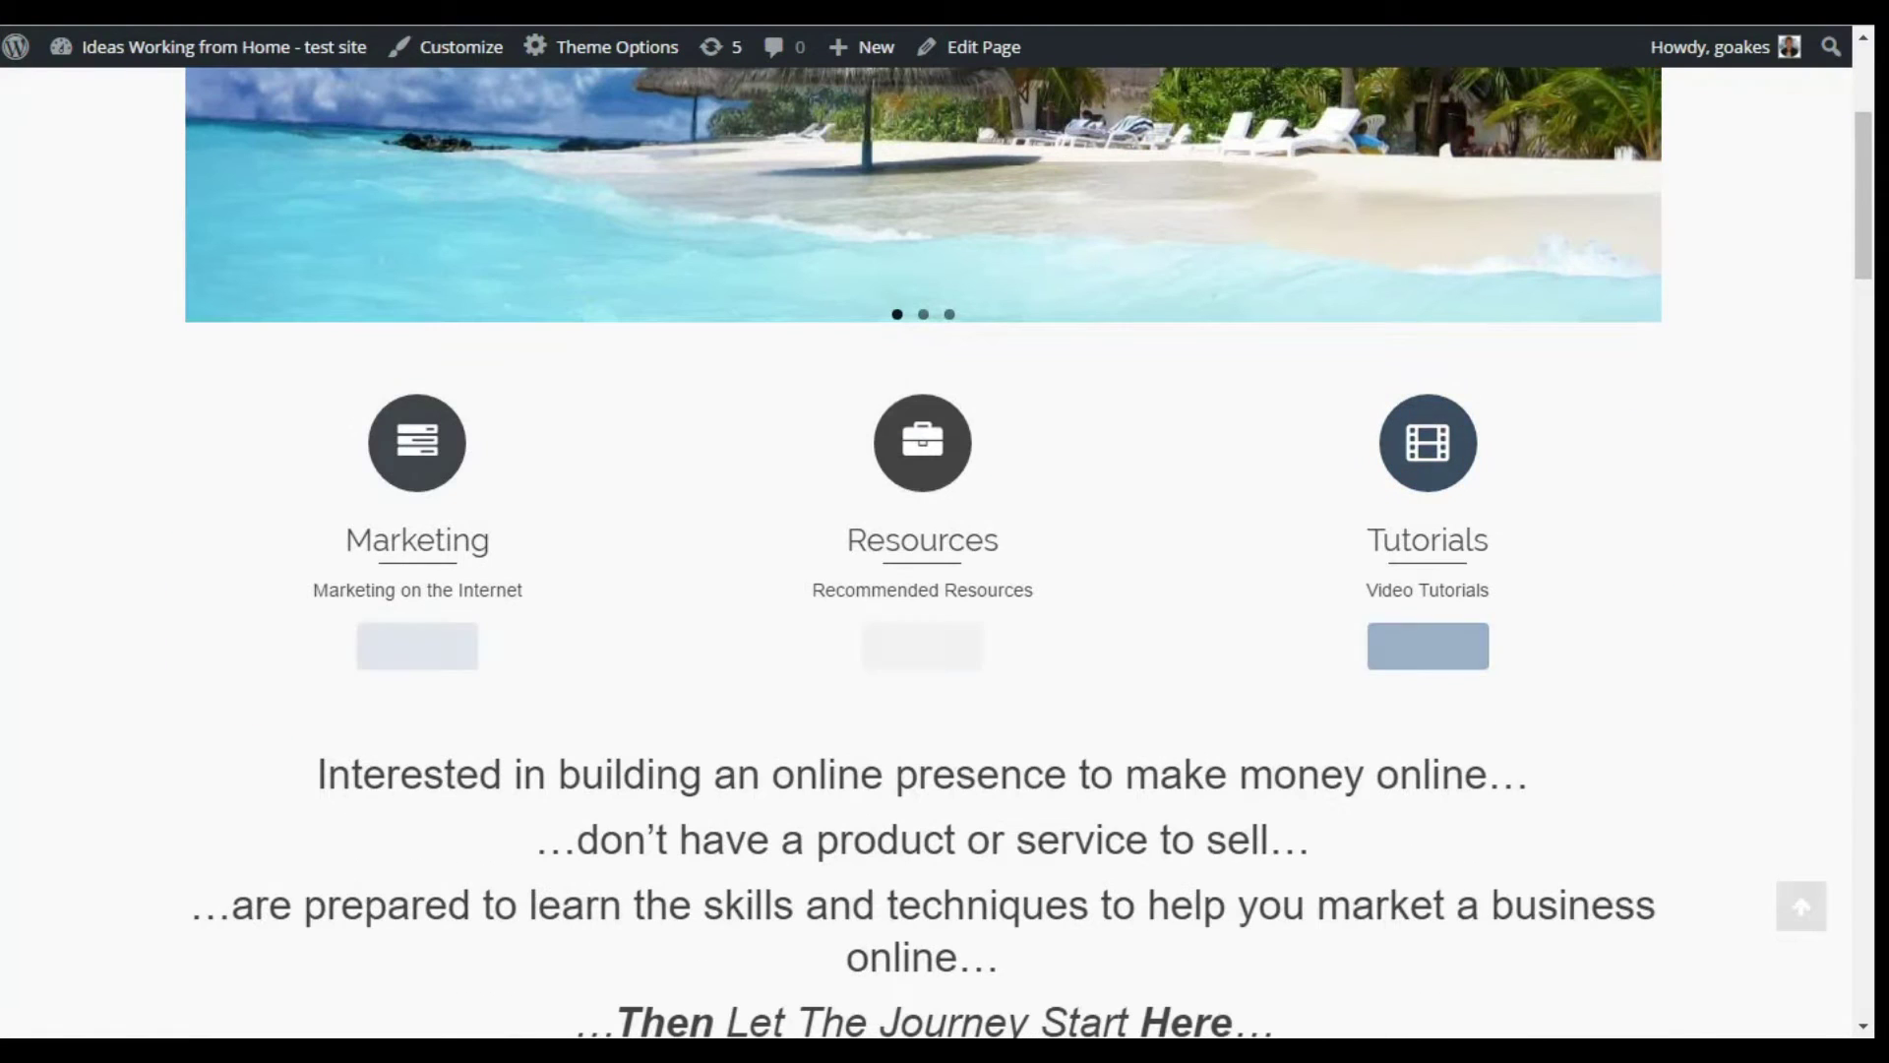
{"action": "mouse_move", "coordinate": [398, 453]}
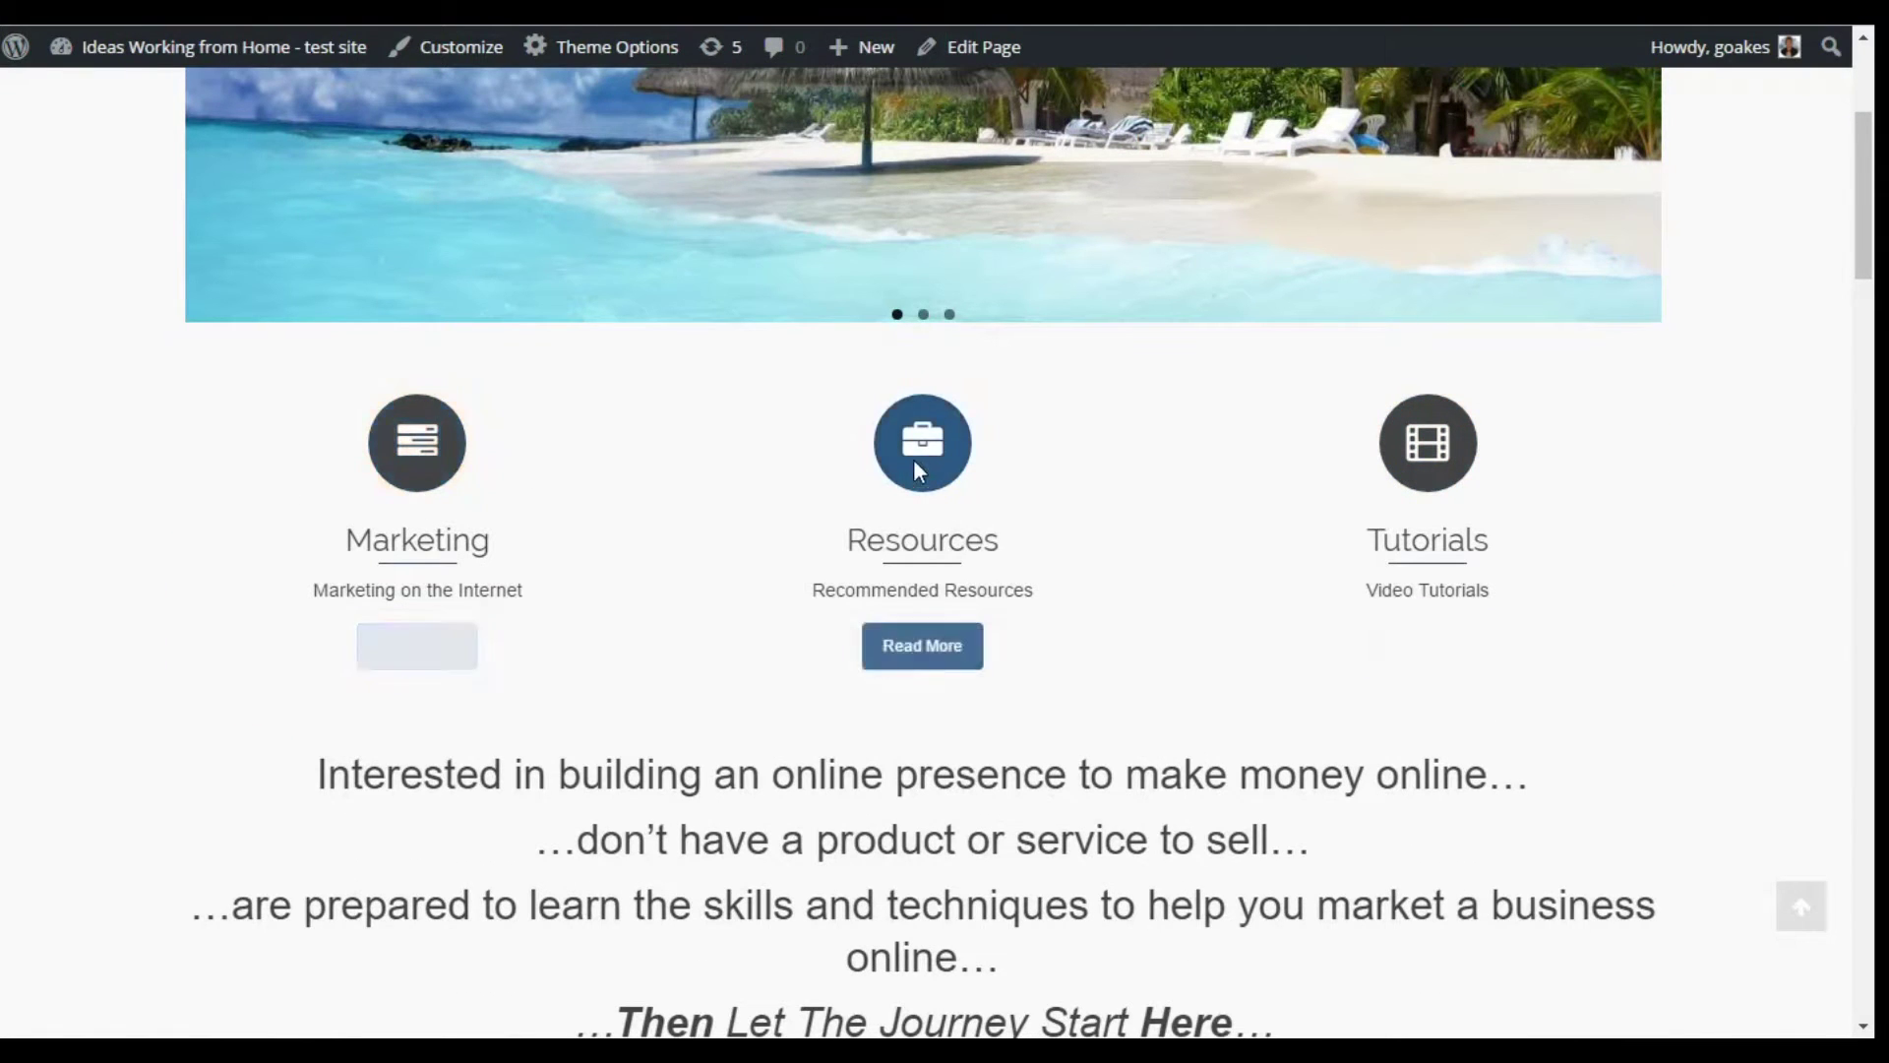
{"action": "mouse_move", "coordinate": [1467, 443]}
{"action": "scroll", "coordinate": [960, 510], "scroll_direction": "down", "scroll_amount": 6}
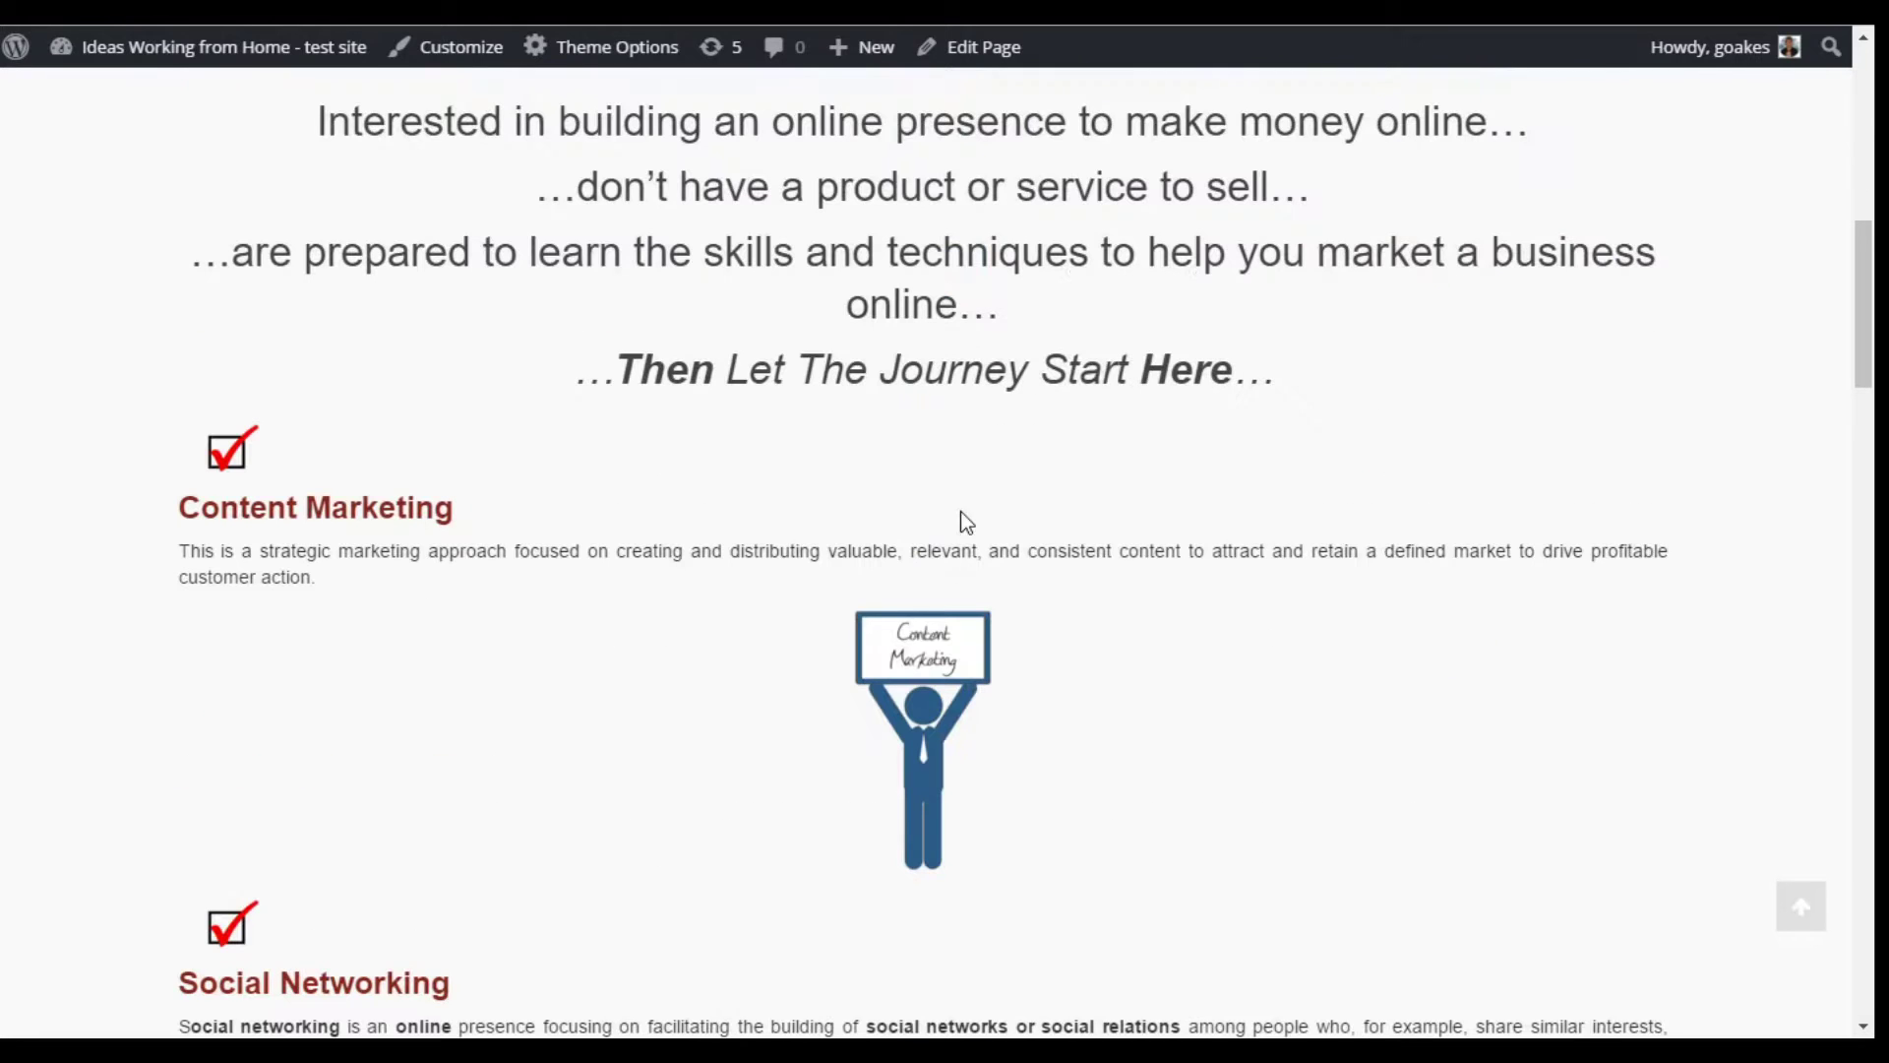
{"action": "scroll", "coordinate": [1354, 300], "scroll_direction": "down", "scroll_amount": 1}
{"action": "left_click", "coordinate": [927, 542]}
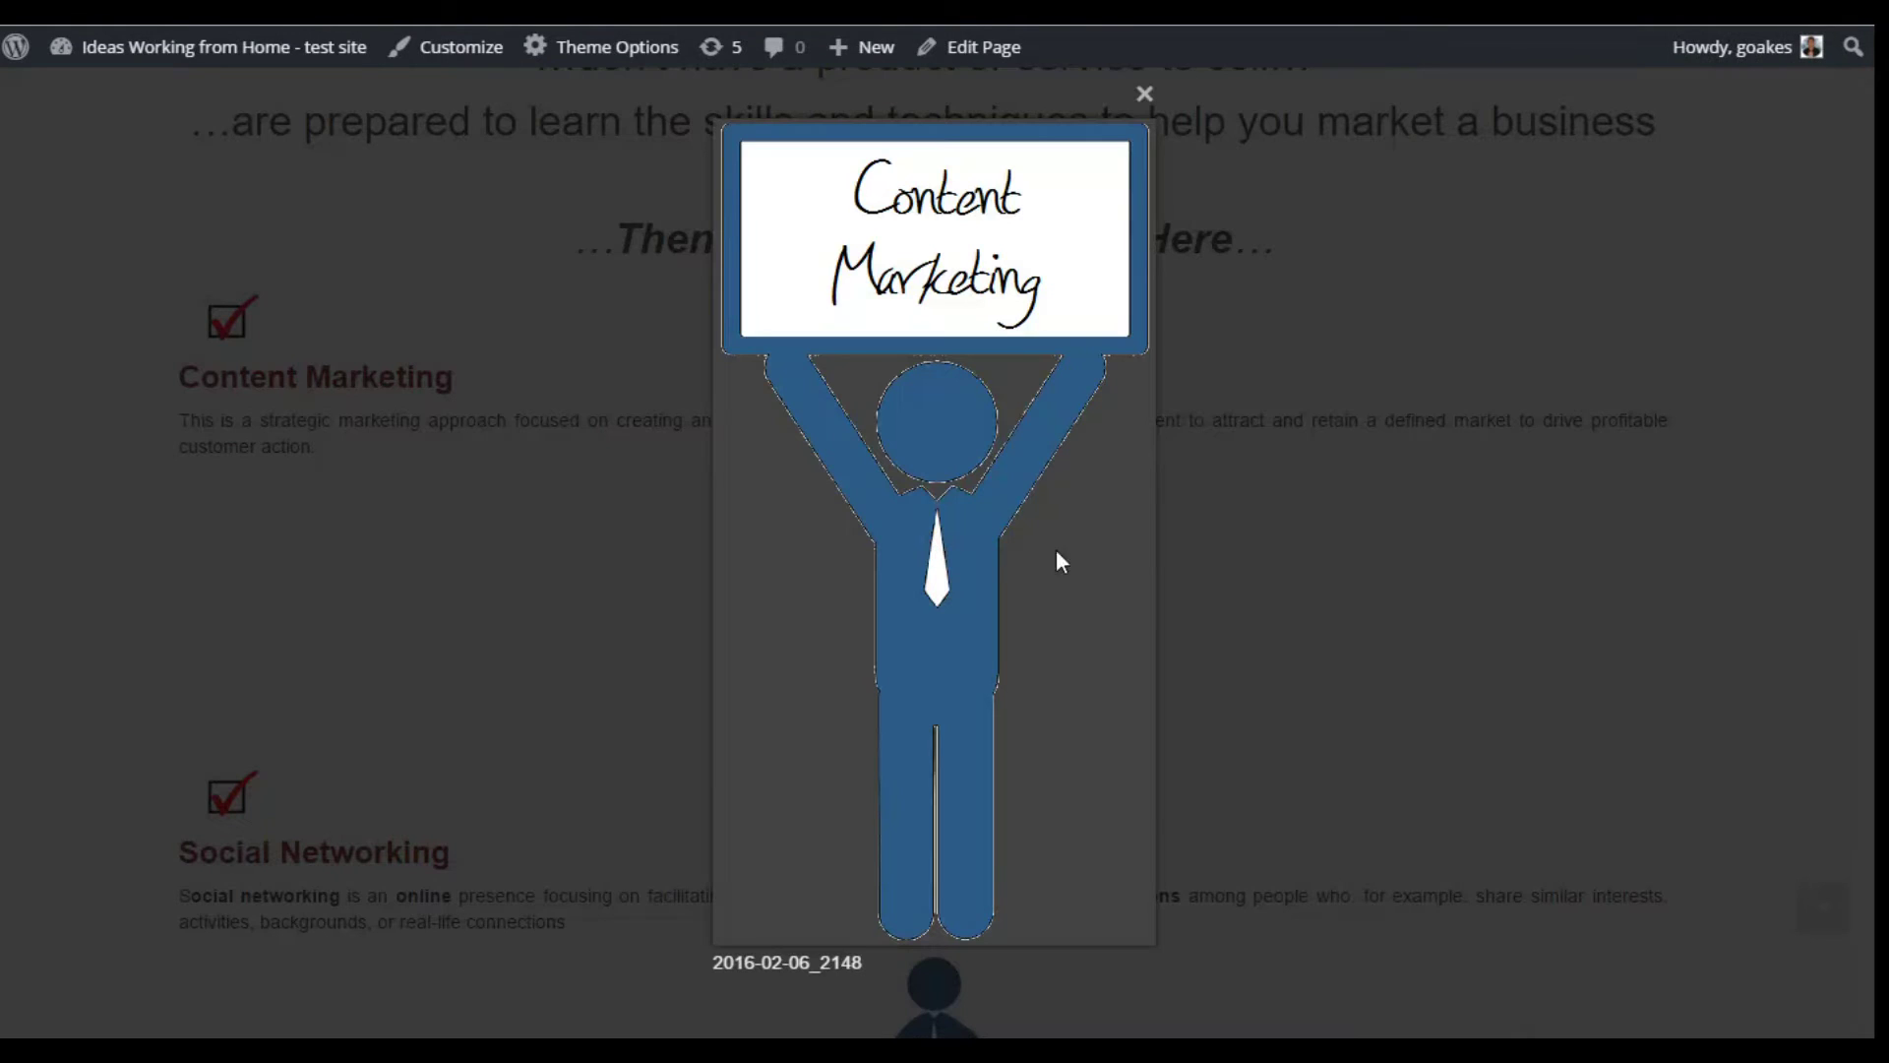
{"action": "left_click", "coordinate": [1396, 315]}
Play and pause the Animoto Tutorial video, then scroll to the bottom of the home page
{"action": "scroll", "coordinate": [1309, 416], "scroll_direction": "down", "scroll_amount": 5}
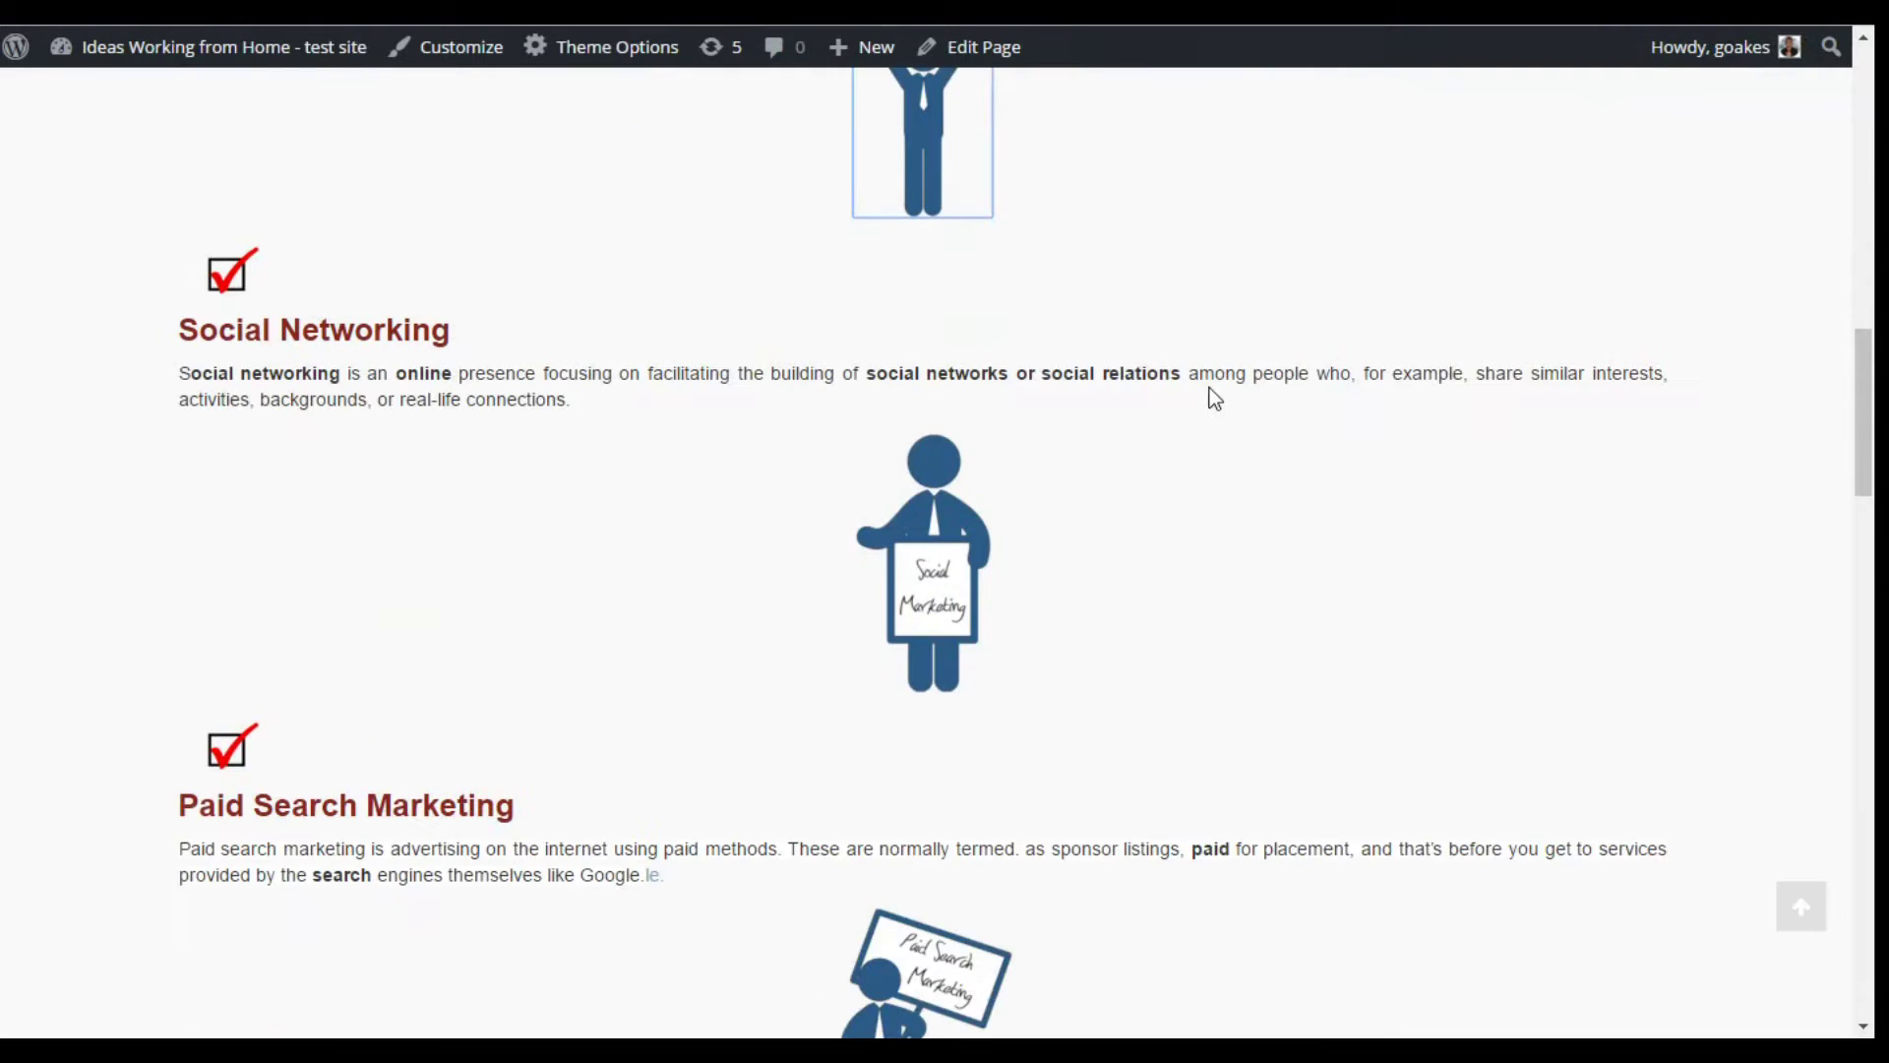
{"action": "scroll", "coordinate": [1210, 390], "scroll_direction": "down", "scroll_amount": 17}
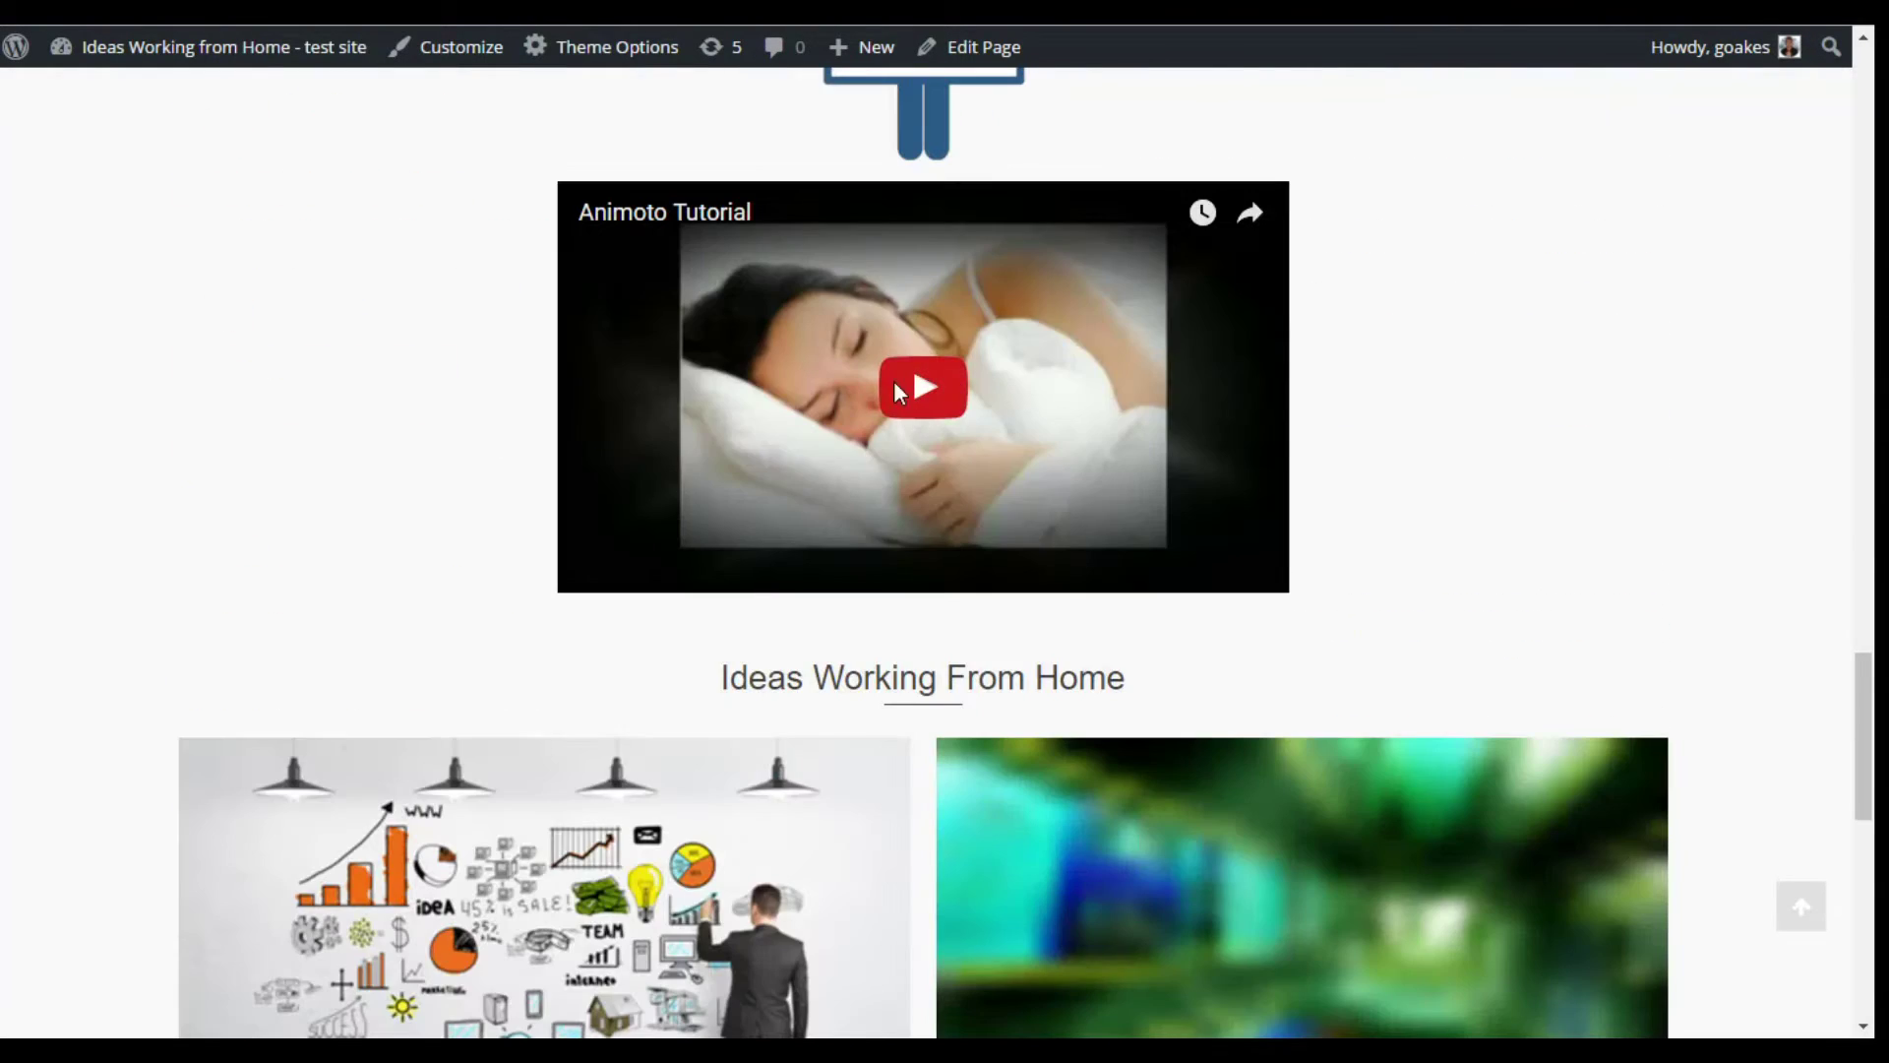
{"action": "left_click", "coordinate": [898, 392]}
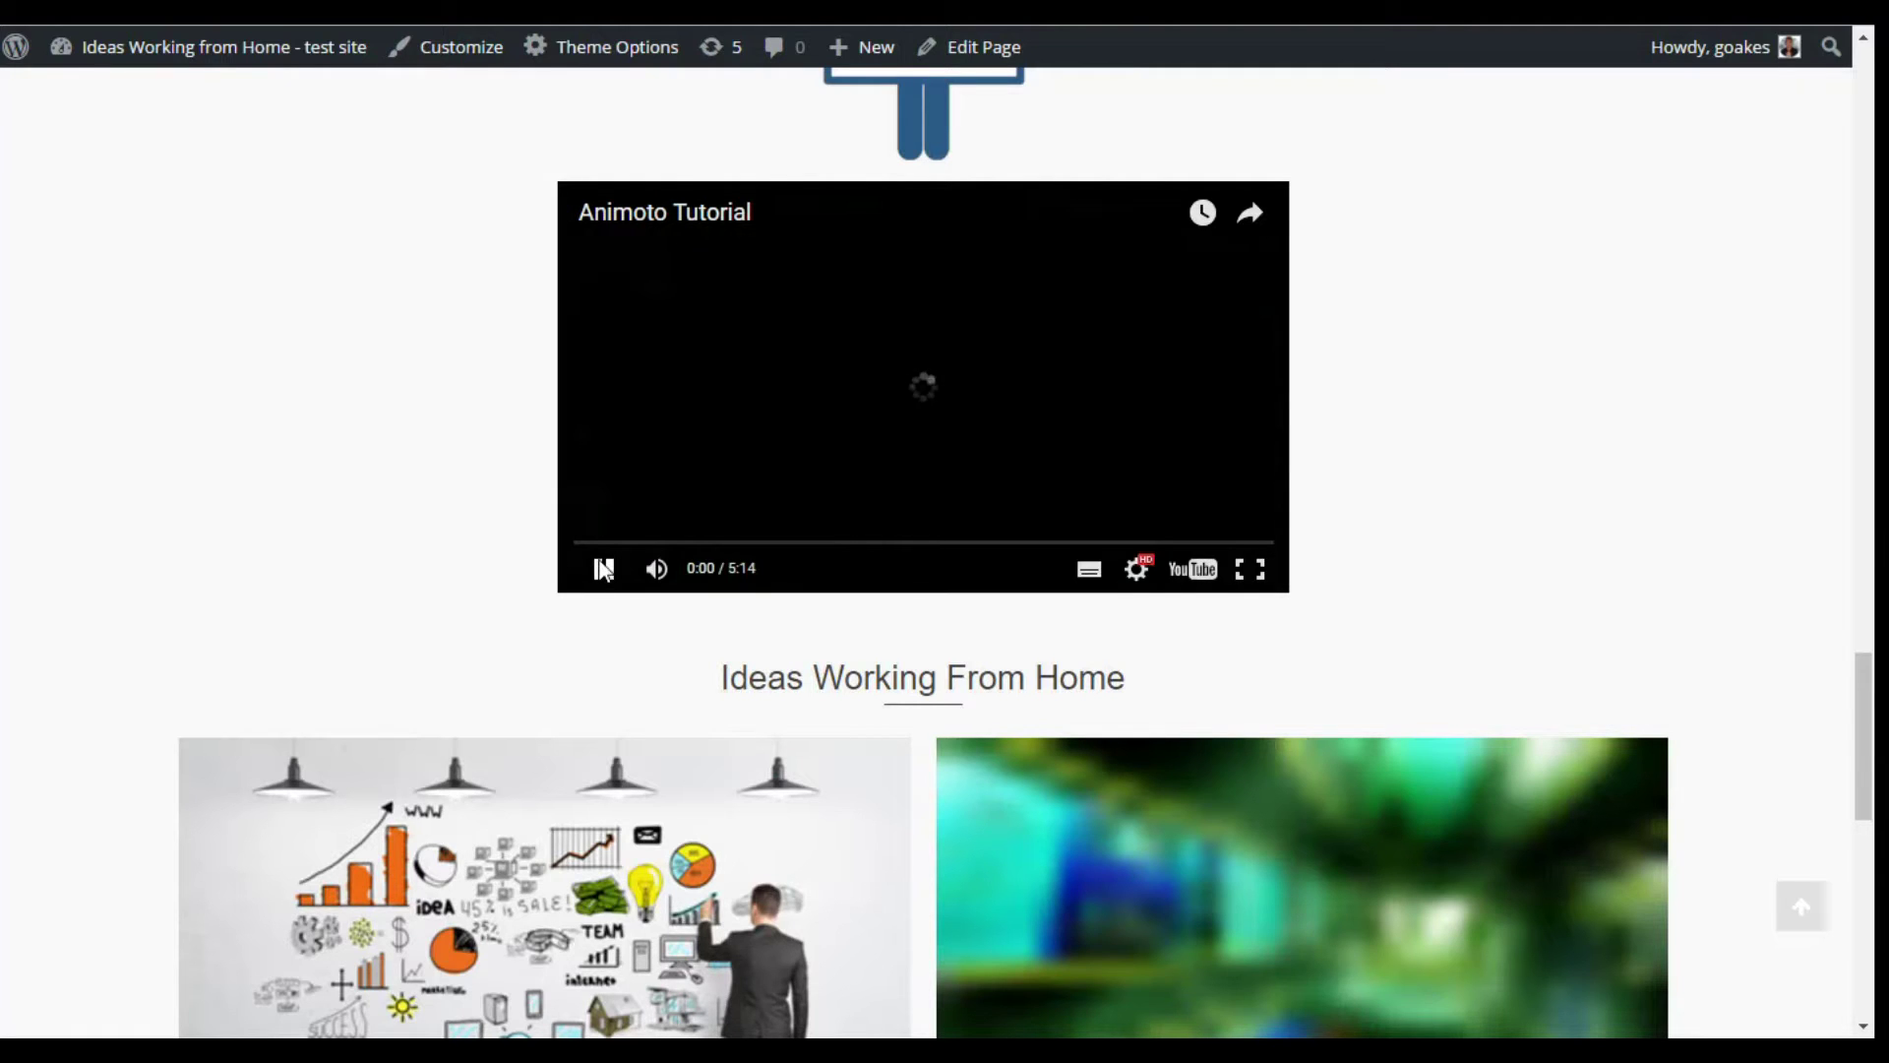
{"action": "left_click", "coordinate": [603, 569]}
{"action": "scroll", "coordinate": [1530, 467], "scroll_direction": "down", "scroll_amount": 2}
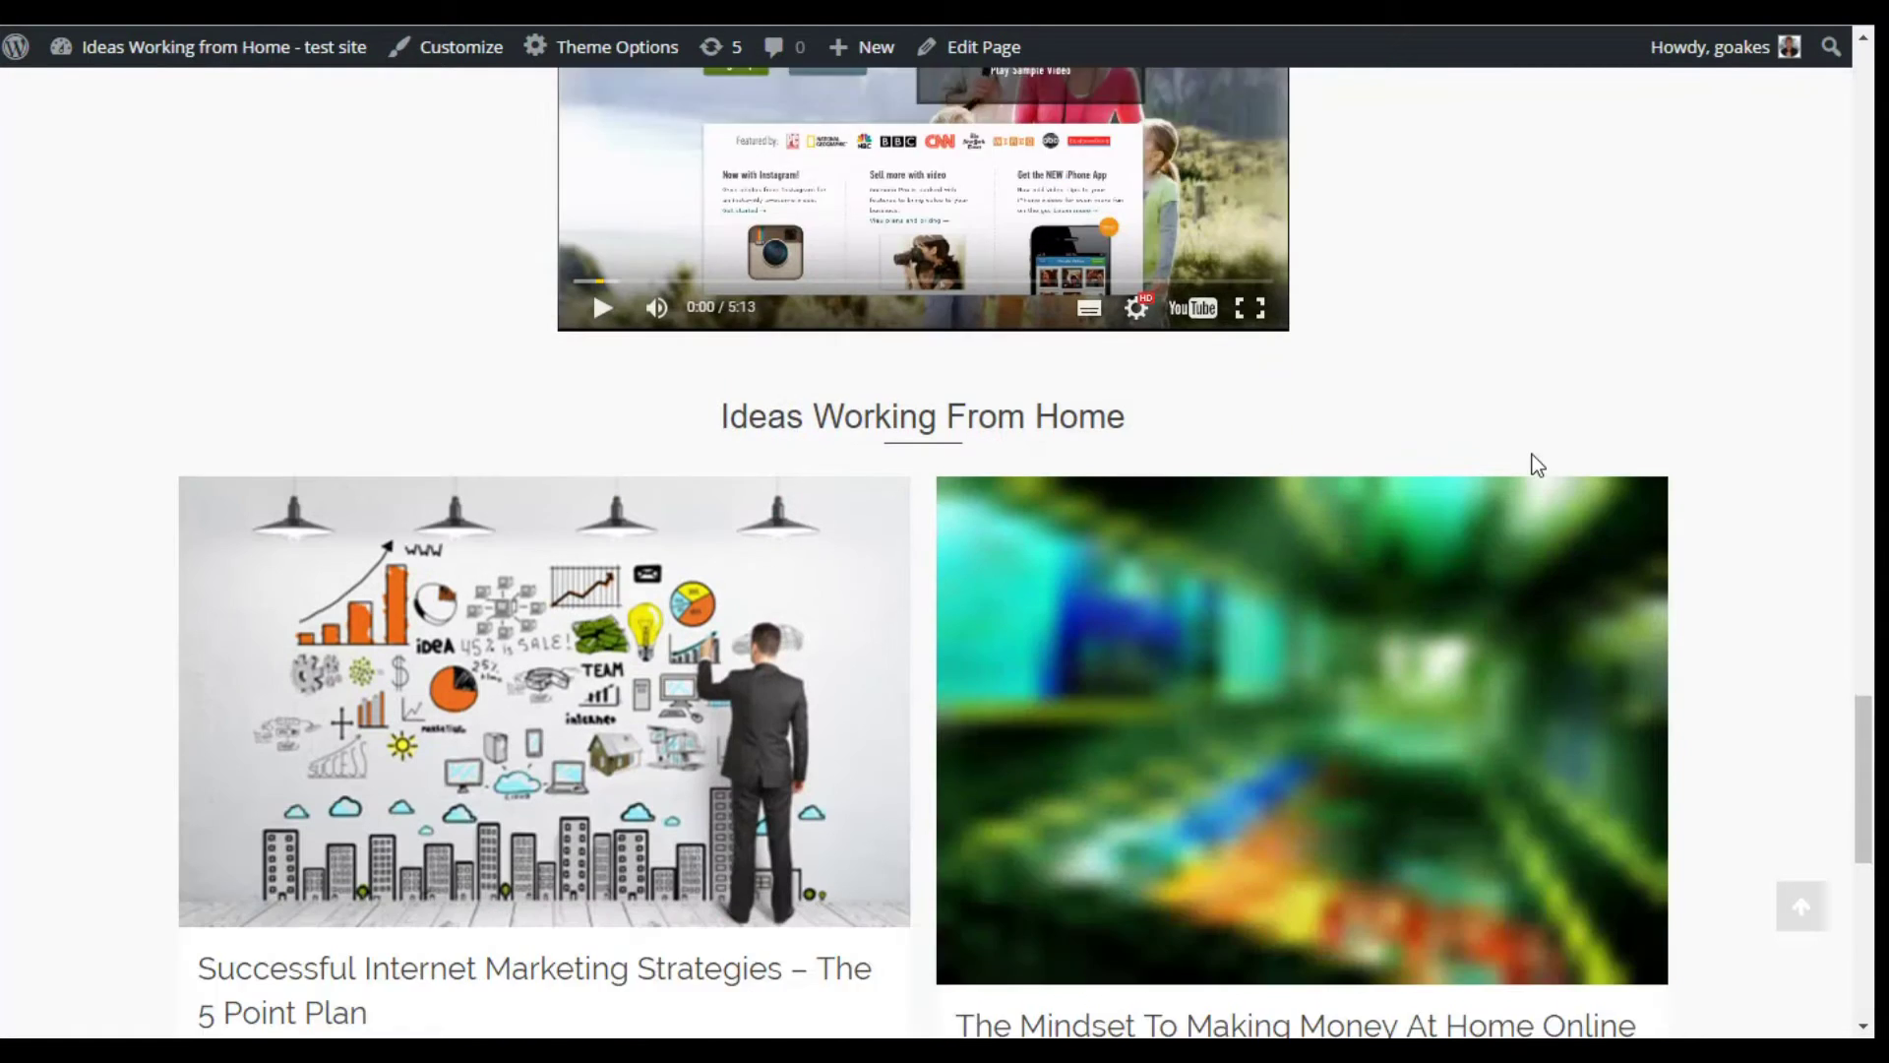
{"action": "scroll", "coordinate": [1538, 465], "scroll_direction": "down", "scroll_amount": 3}
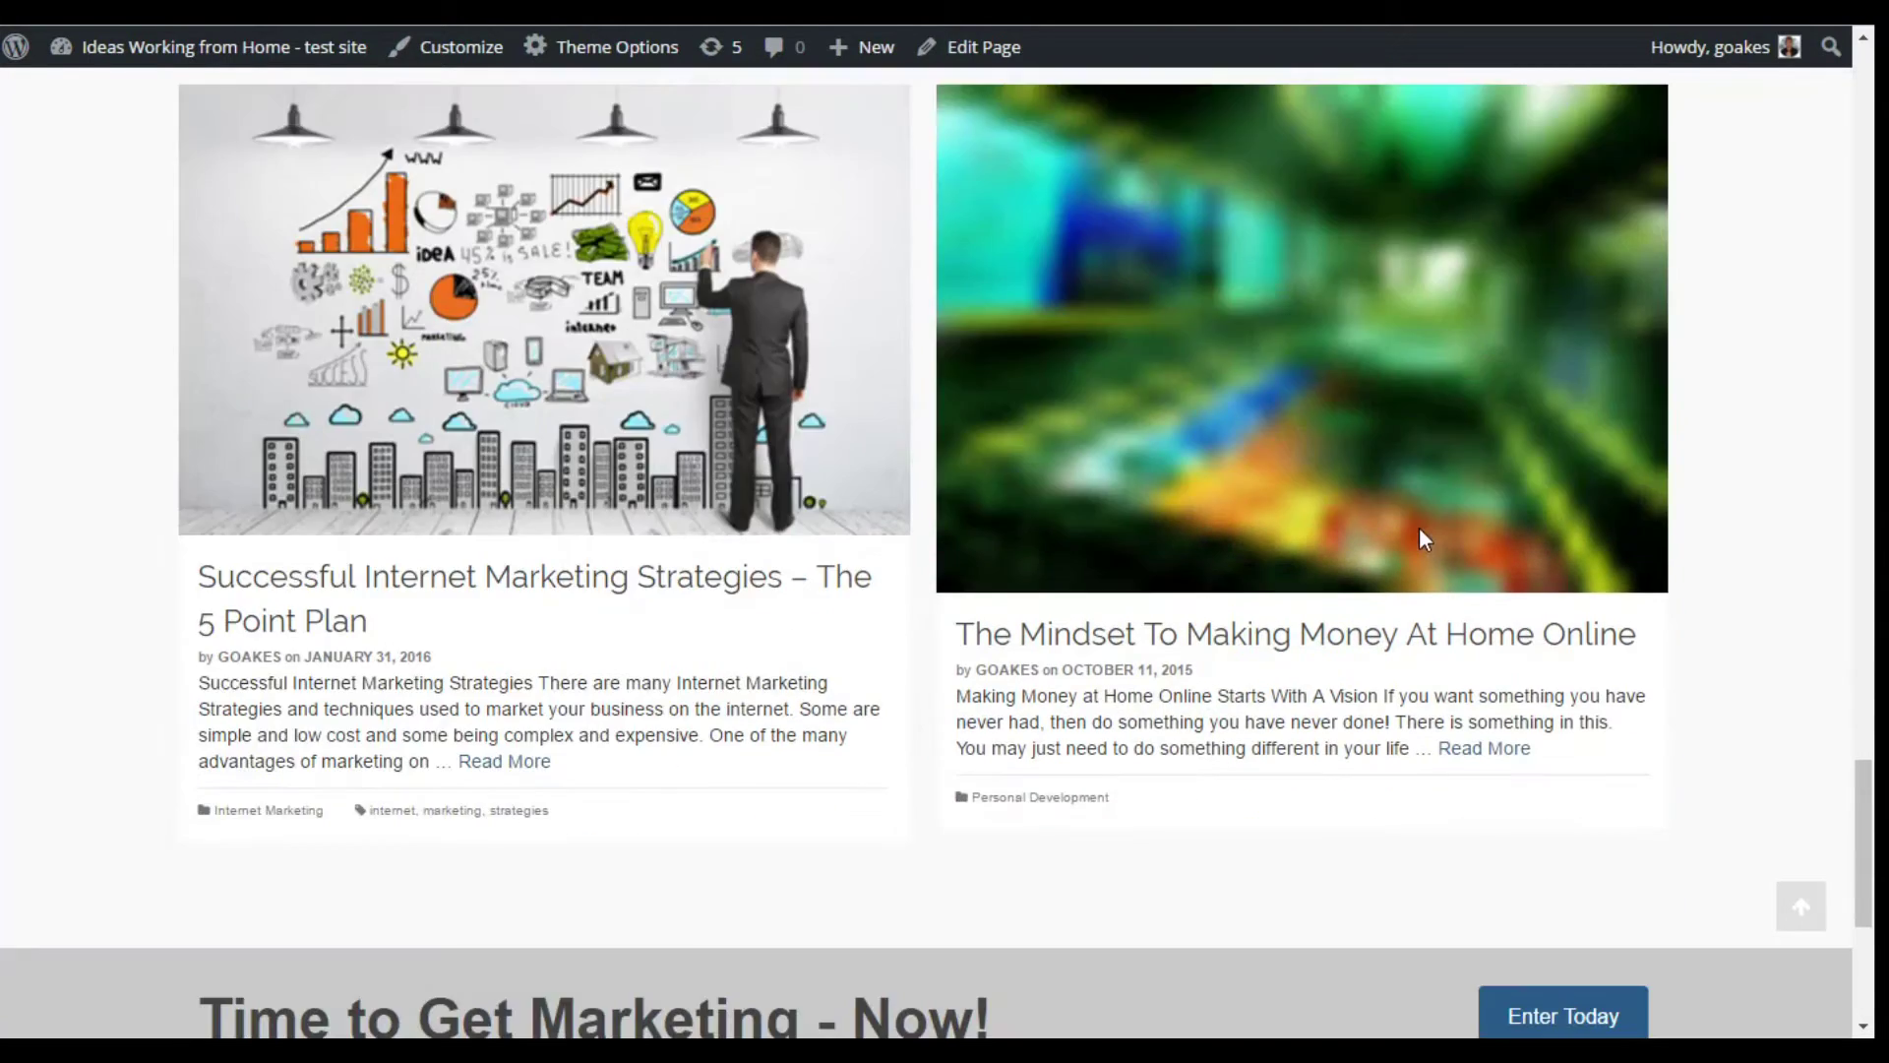
{"action": "scroll", "coordinate": [742, 614], "scroll_direction": "down", "scroll_amount": 3}
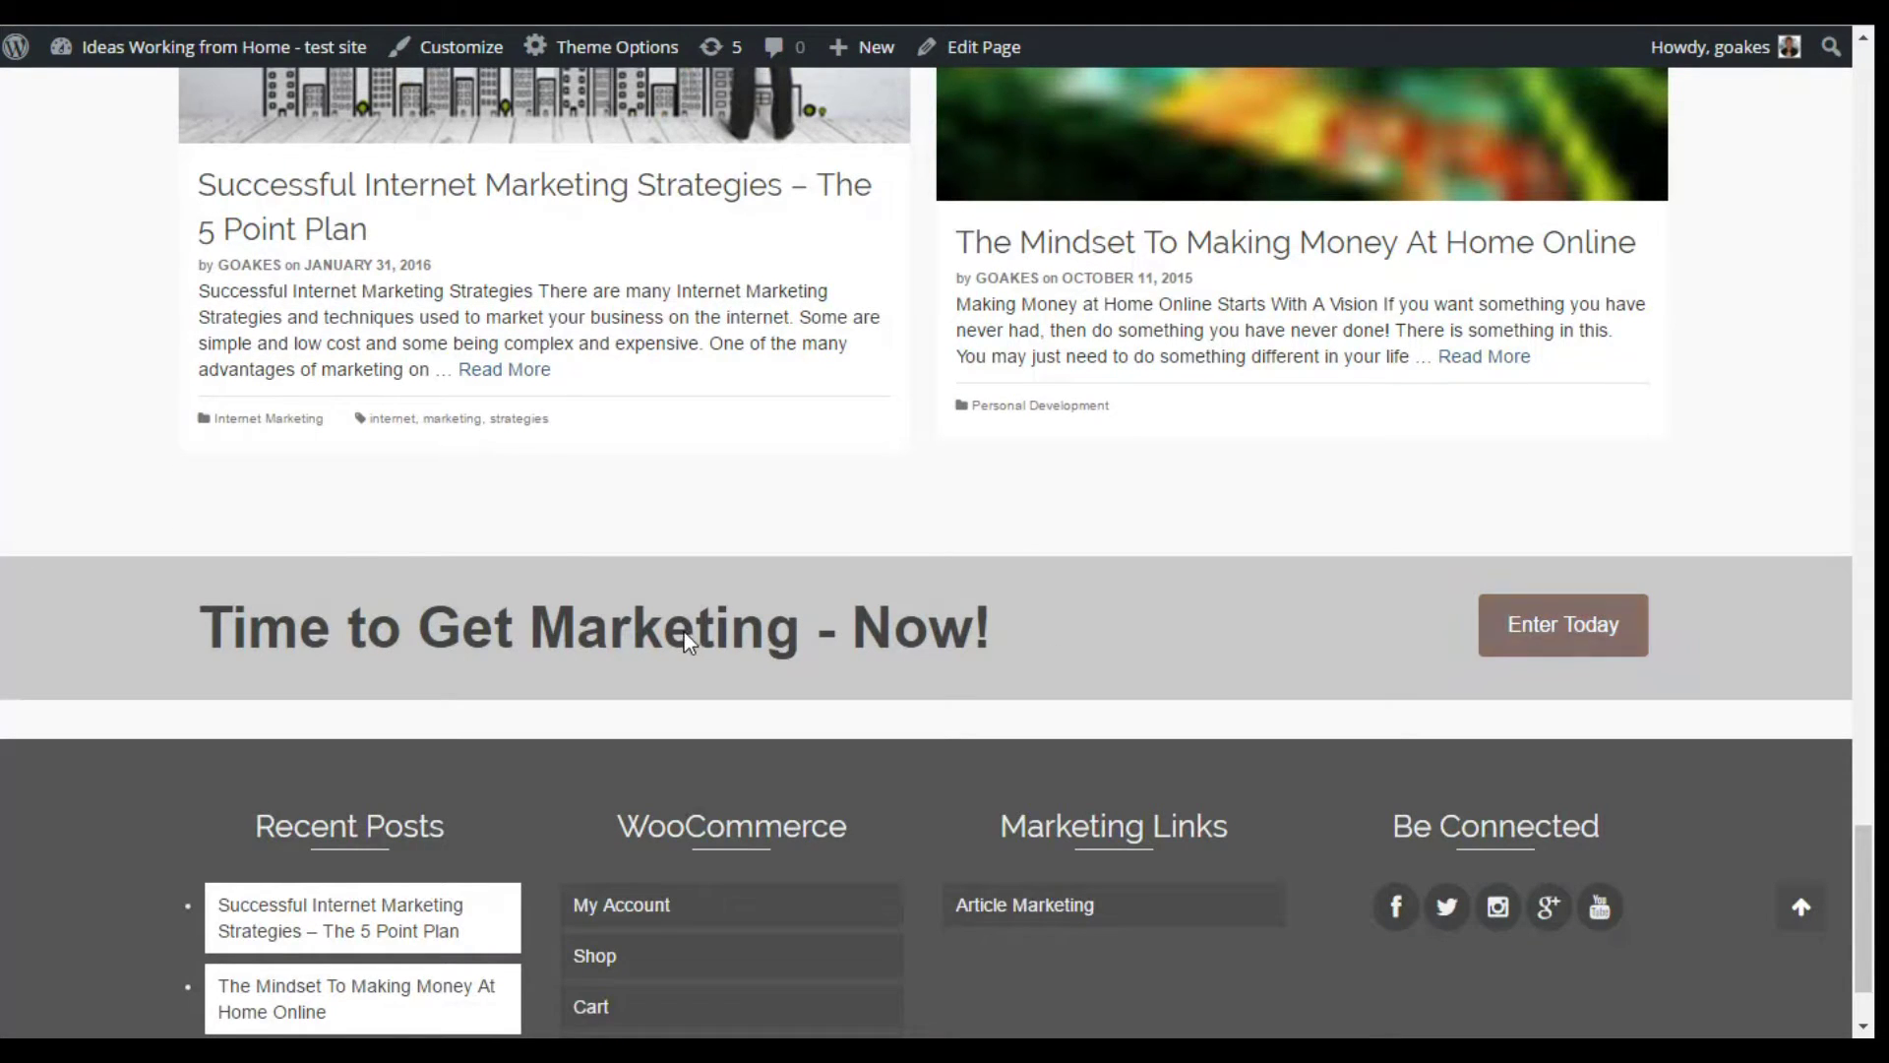
{"action": "scroll", "coordinate": [970, 652], "scroll_direction": "down", "scroll_amount": 2}
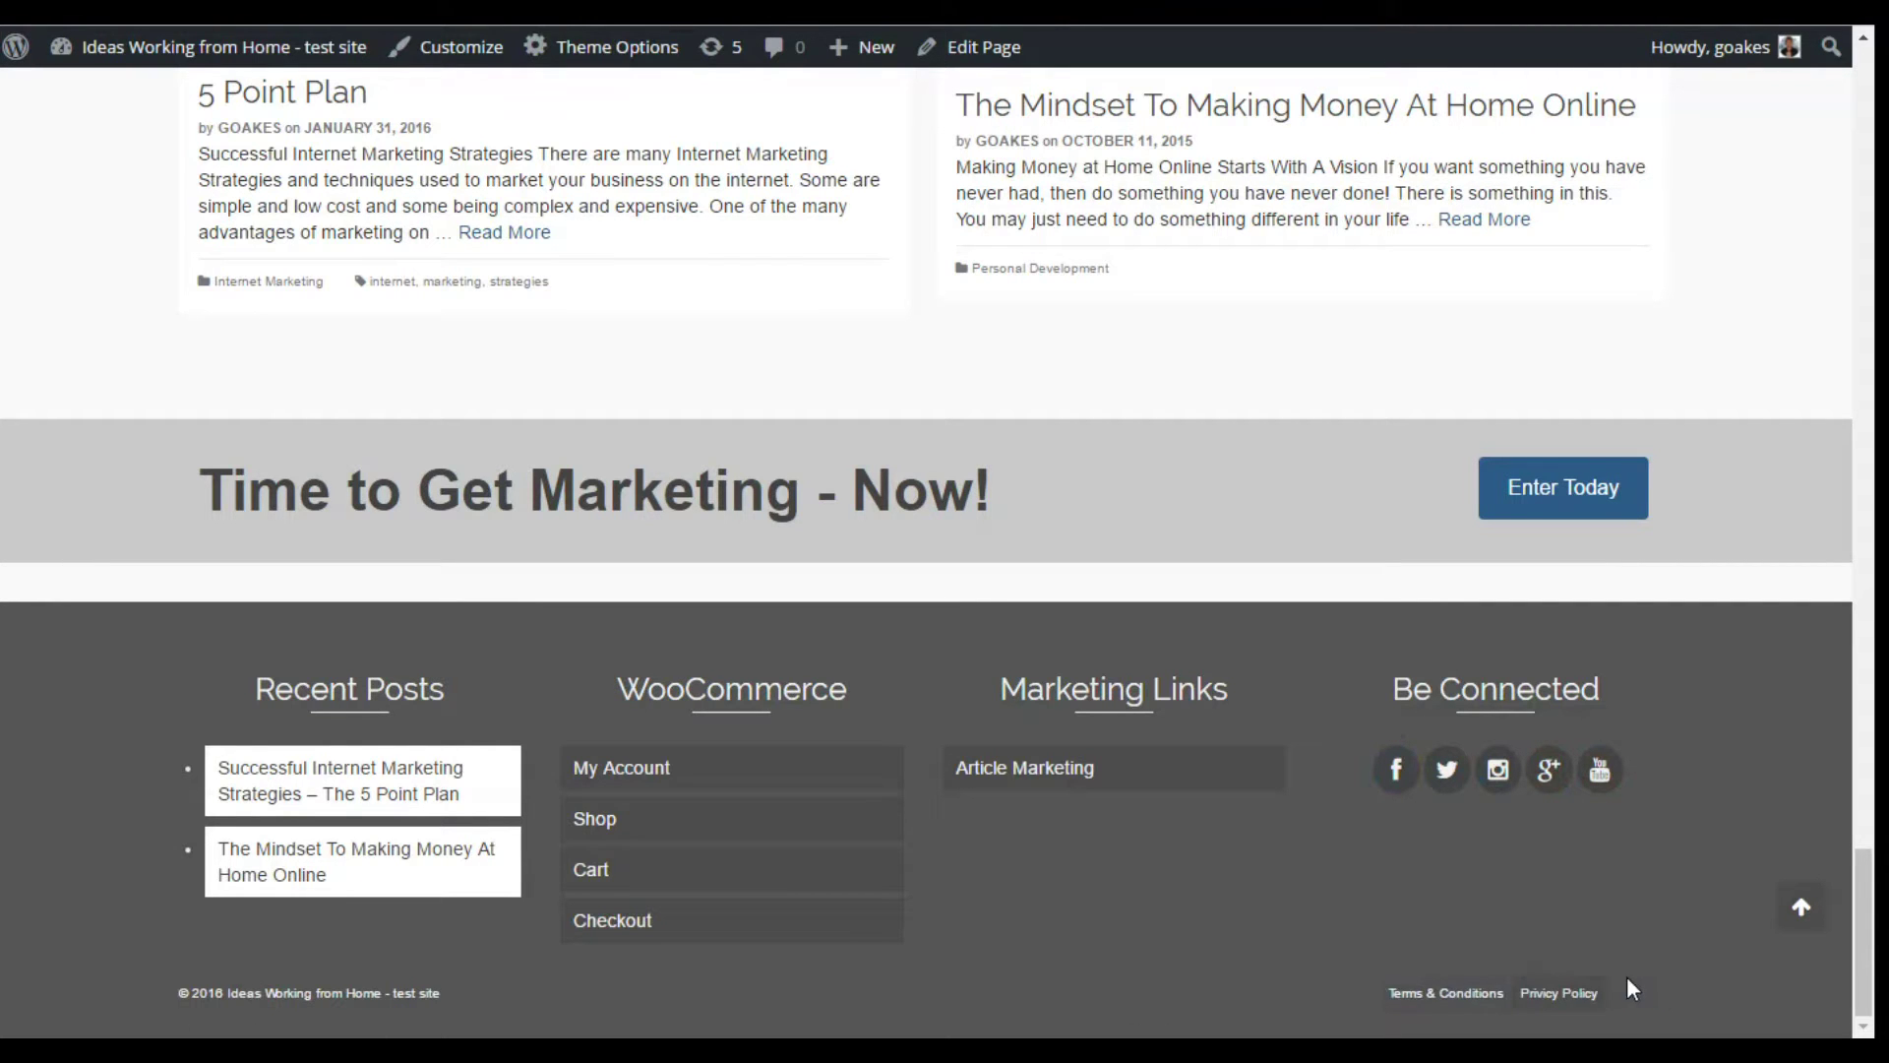
Return to the top and visit the Content Marketing page, then the Blog page listing both posts
{"action": "left_click", "coordinate": [1802, 888]}
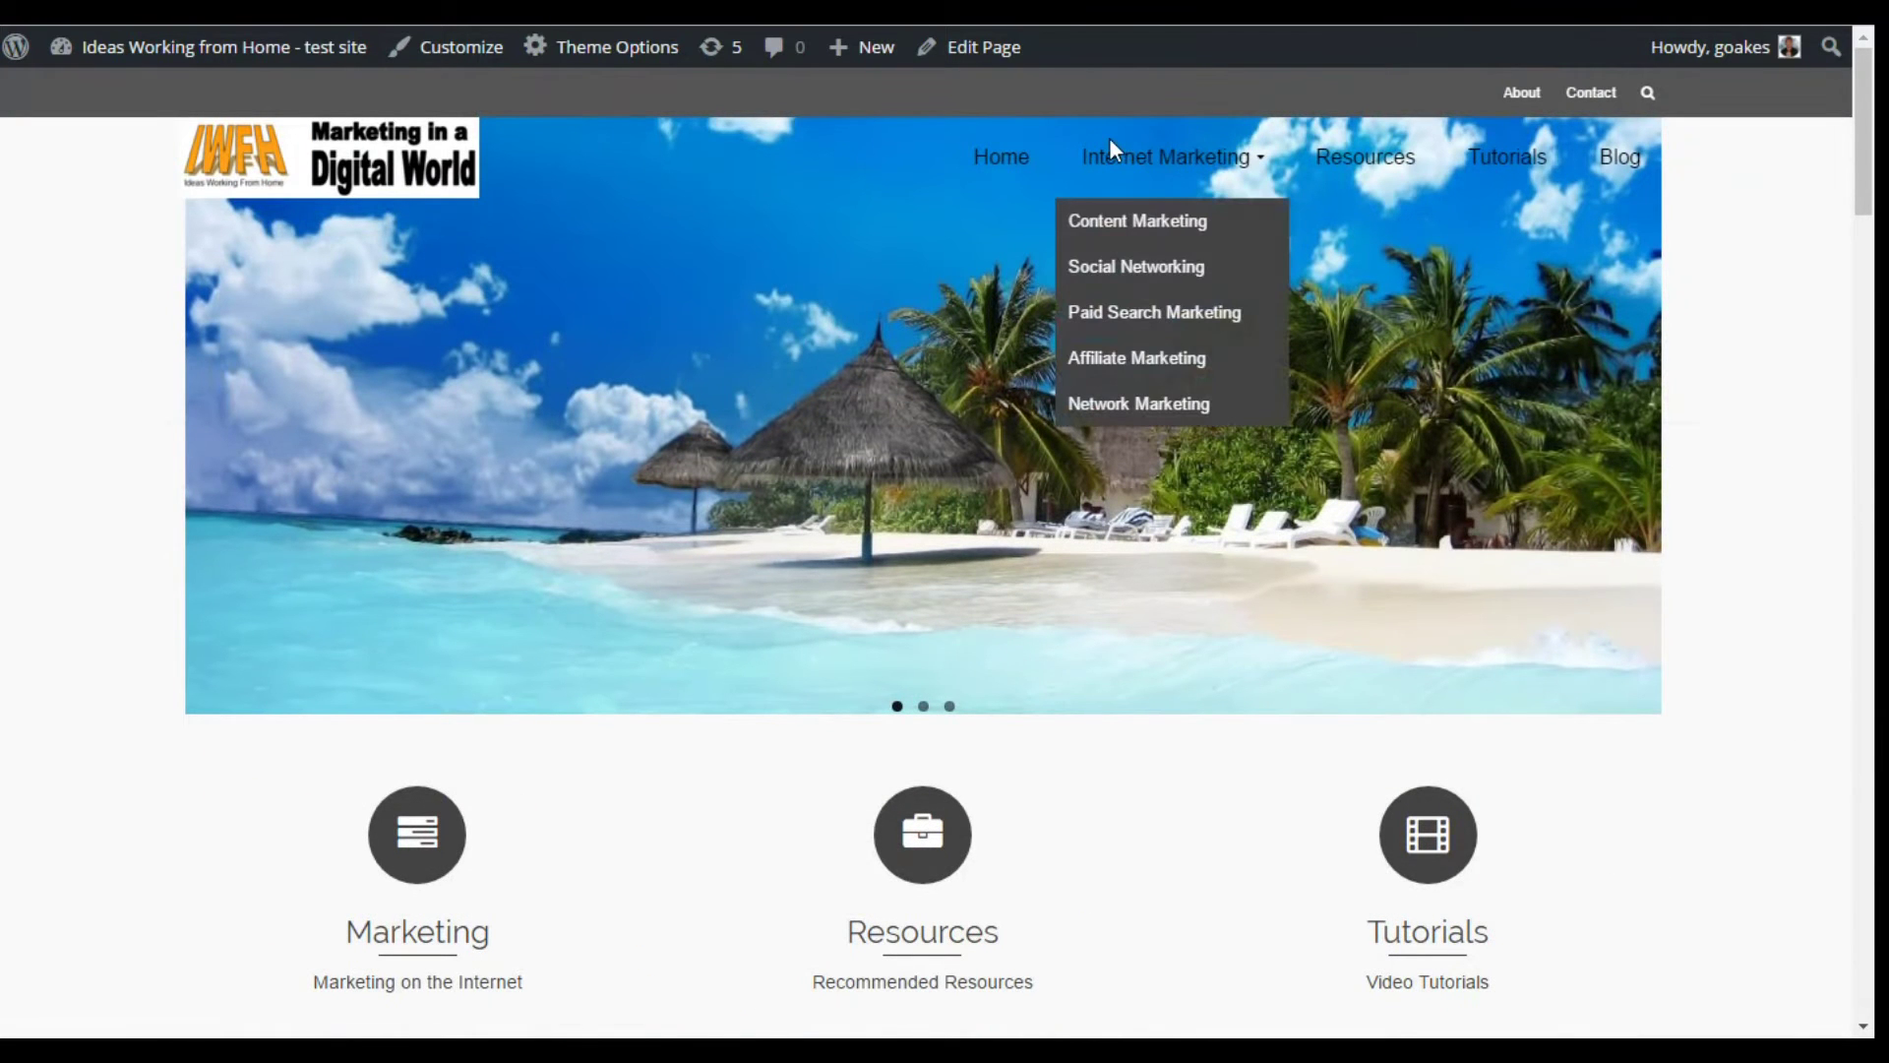
{"action": "left_click", "coordinate": [1360, 155]}
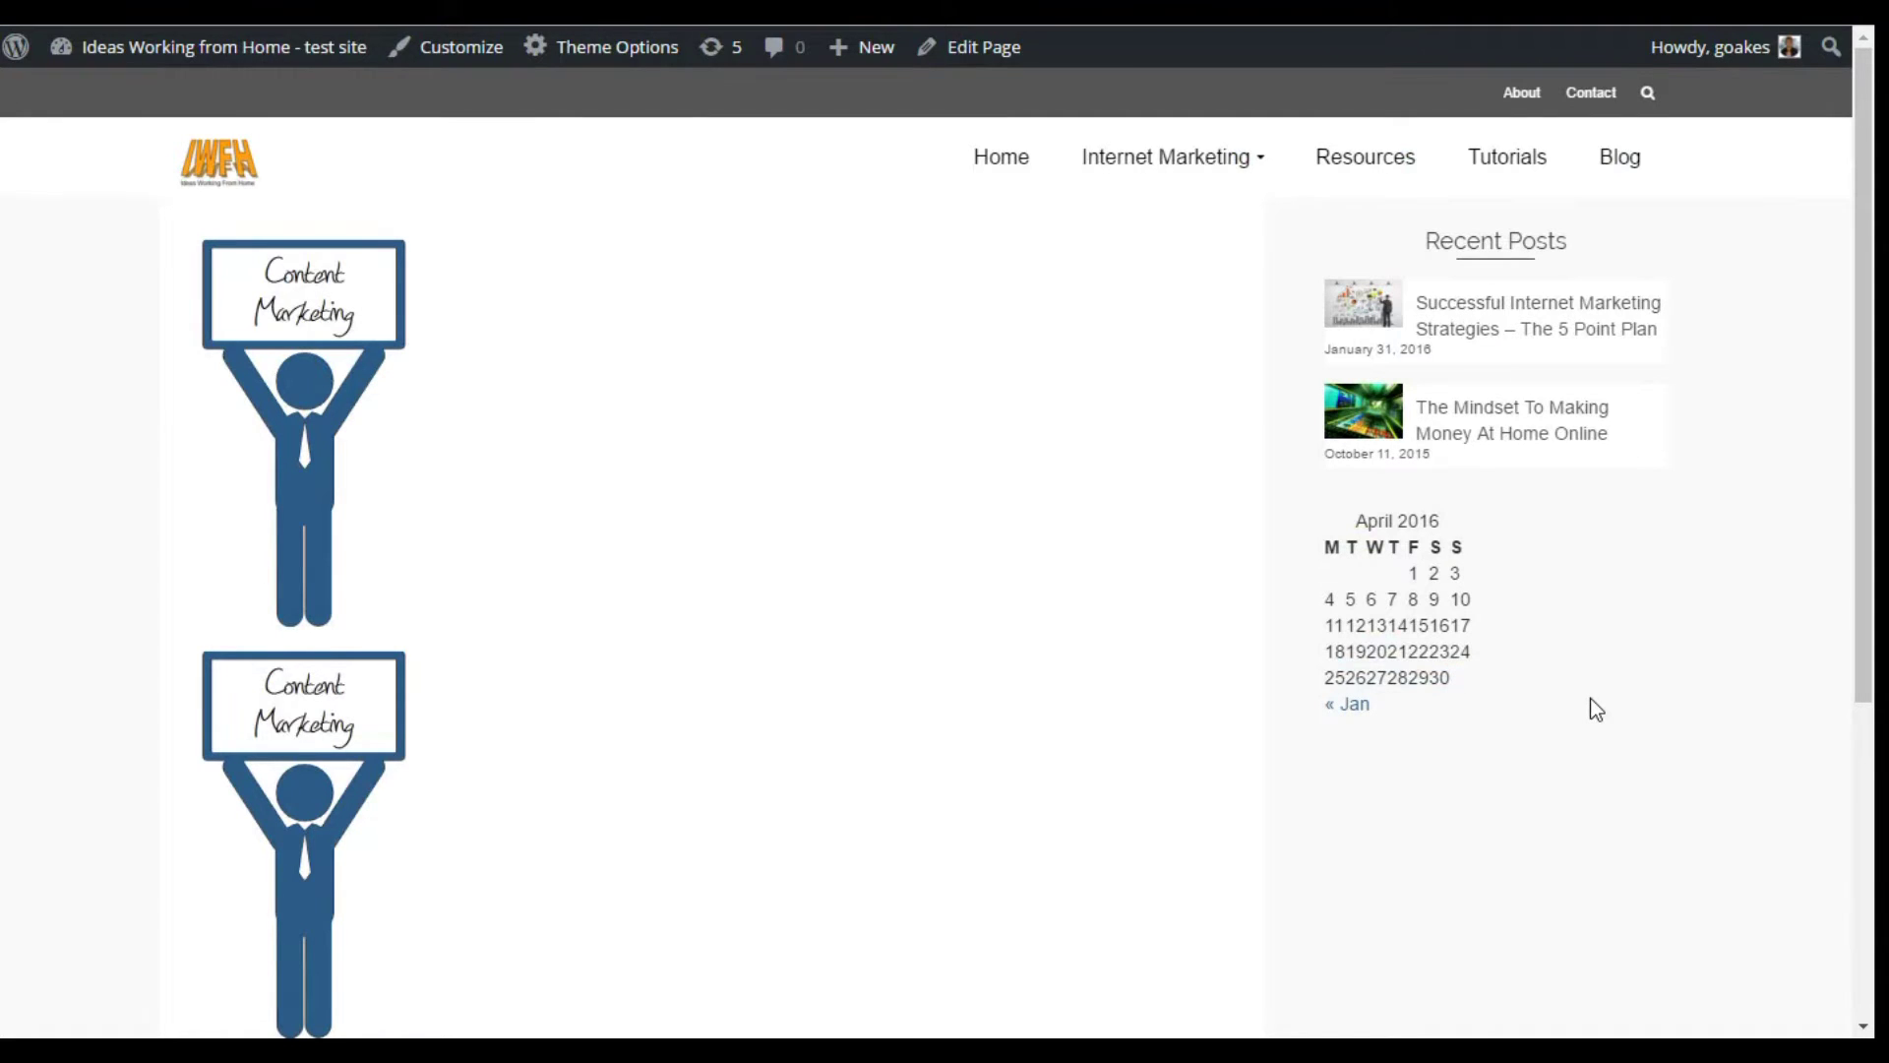
{"action": "left_click", "coordinate": [1618, 155]}
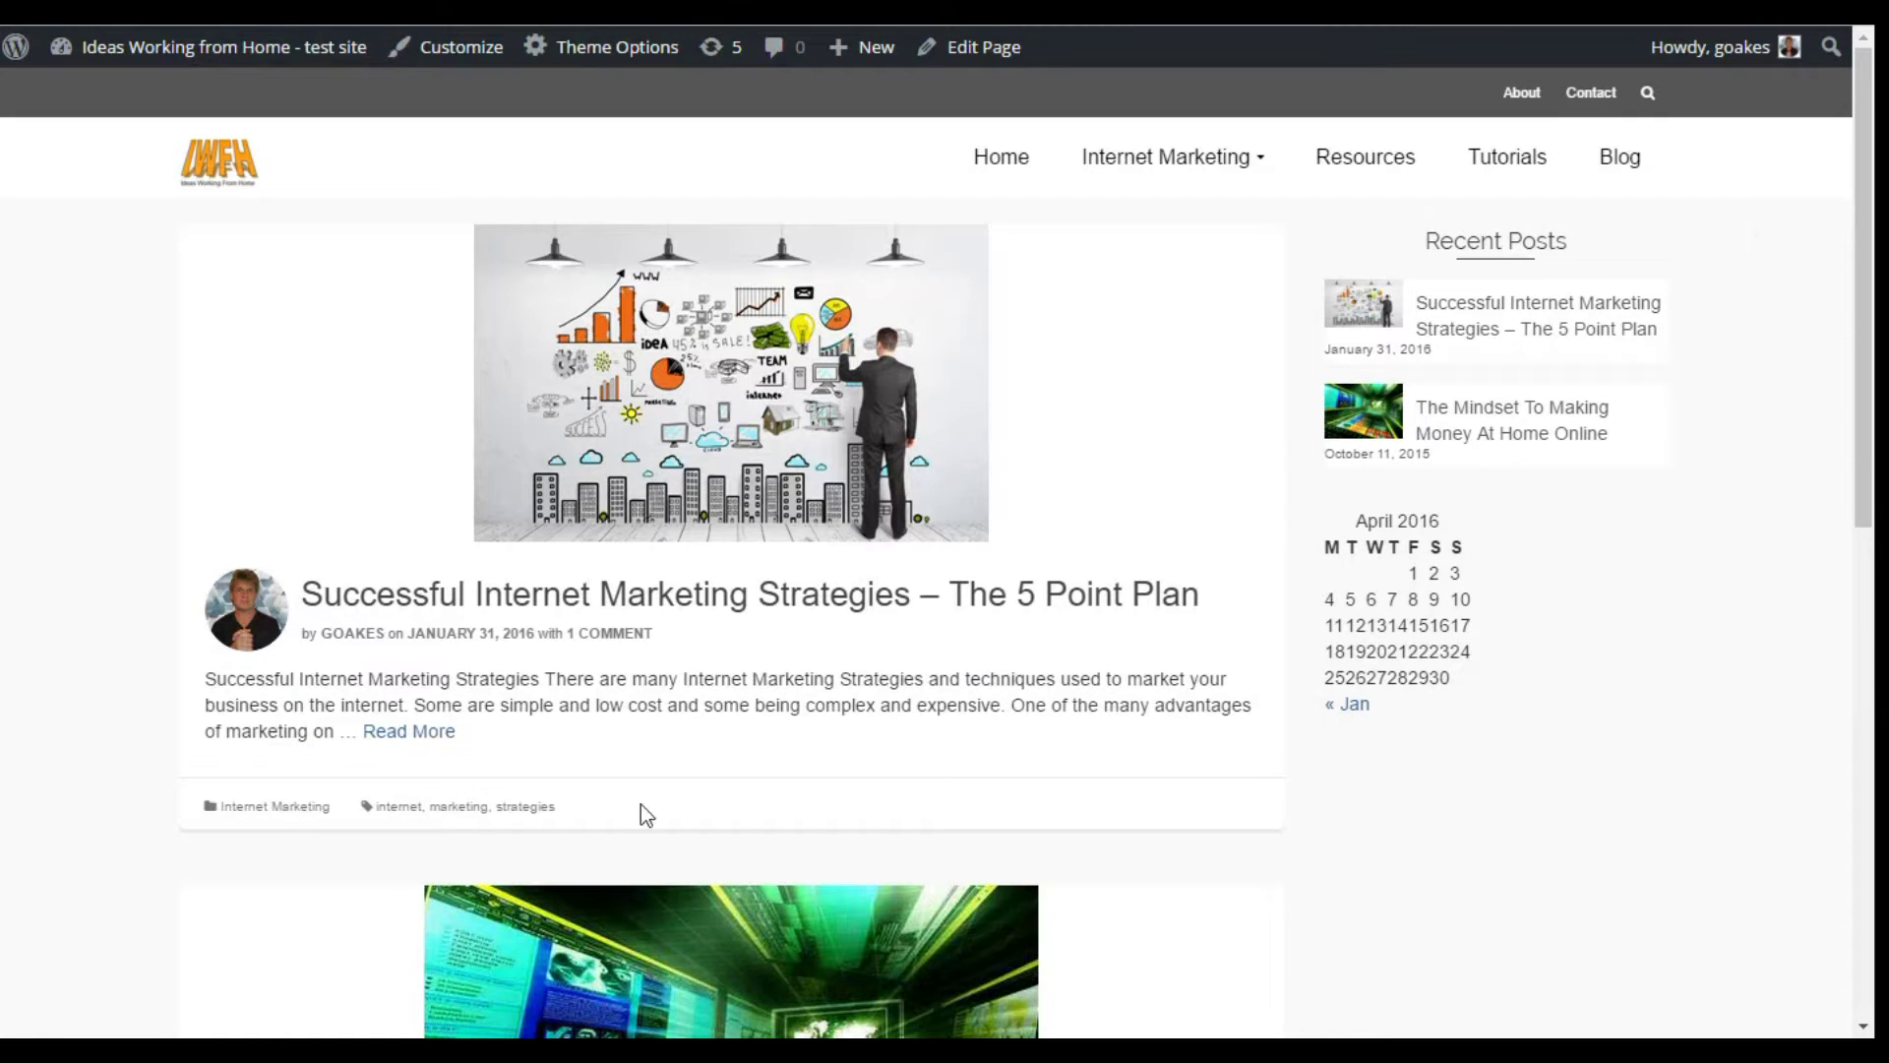
{"action": "scroll", "coordinate": [688, 978], "scroll_direction": "down", "scroll_amount": 4}
{"action": "scroll", "coordinate": [680, 970], "scroll_direction": "down", "scroll_amount": 3}
{"action": "scroll", "coordinate": [677, 958], "scroll_direction": "up", "scroll_amount": 1}
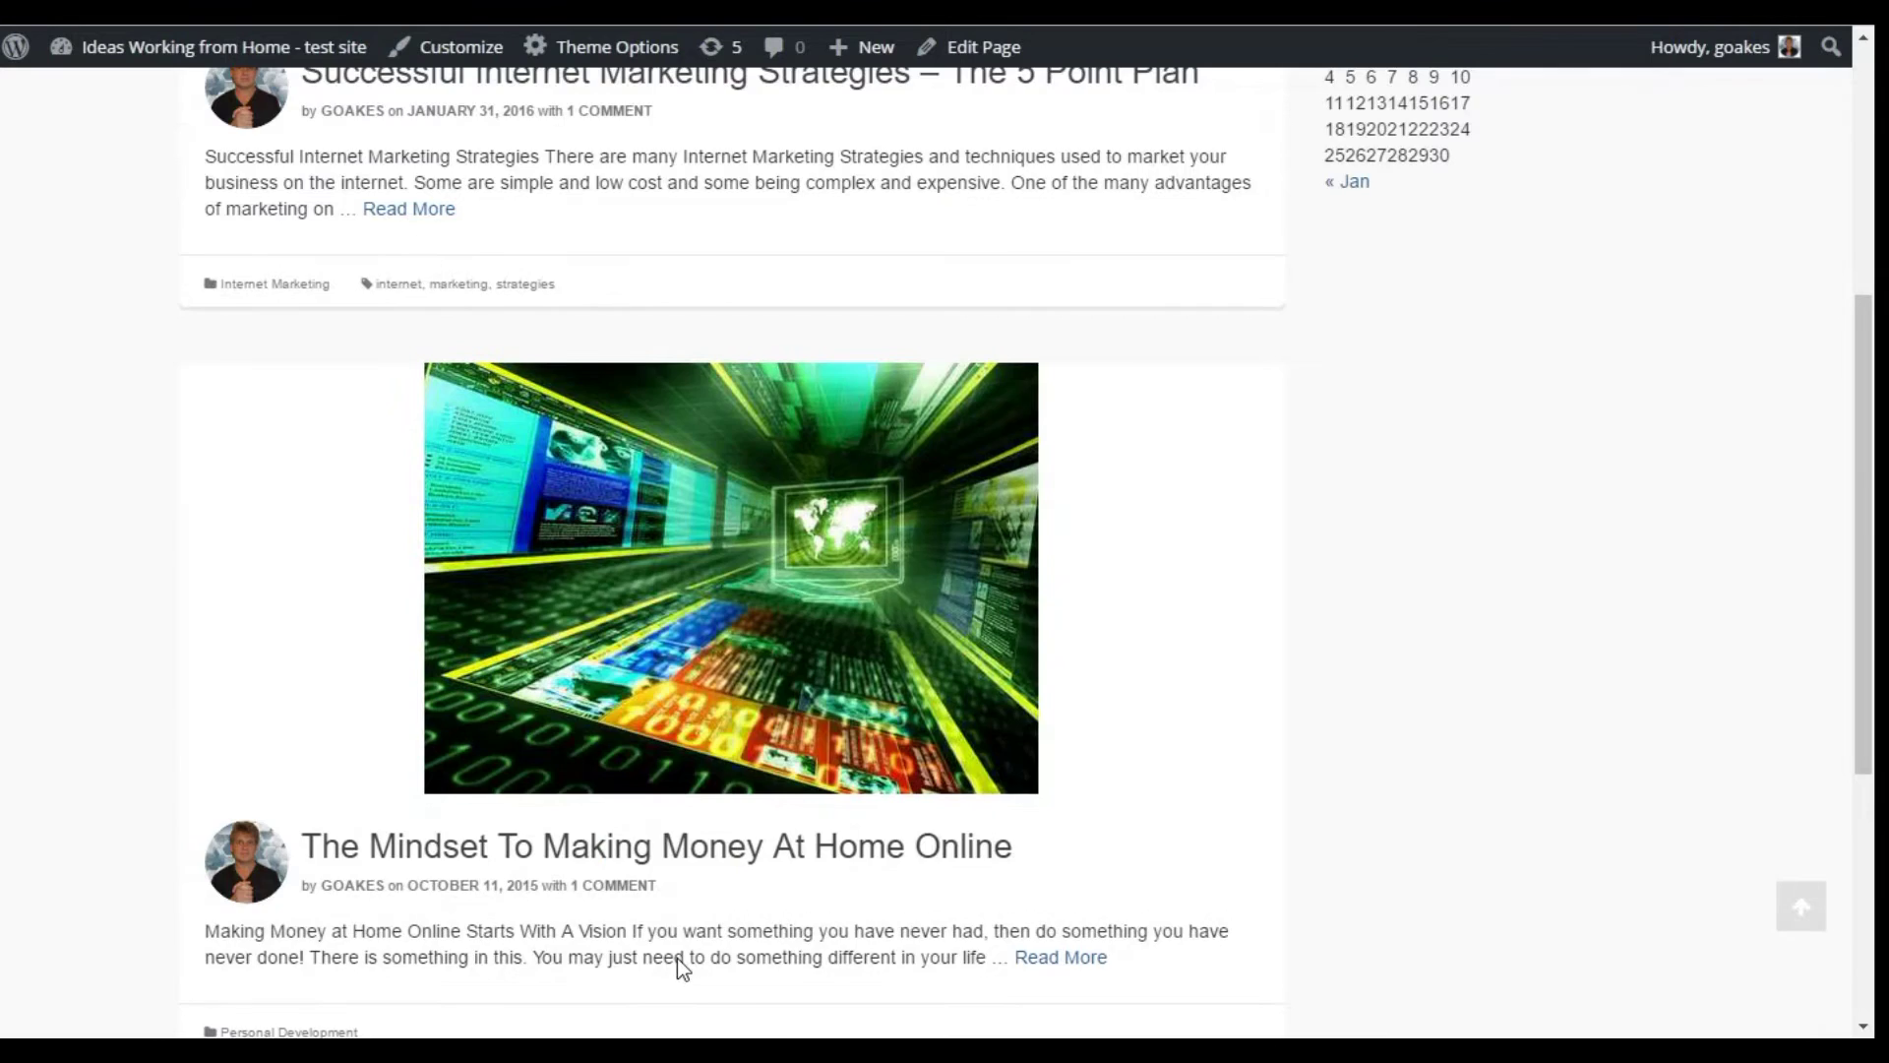
{"action": "scroll", "coordinate": [677, 958], "scroll_direction": "up", "scroll_amount": 5}
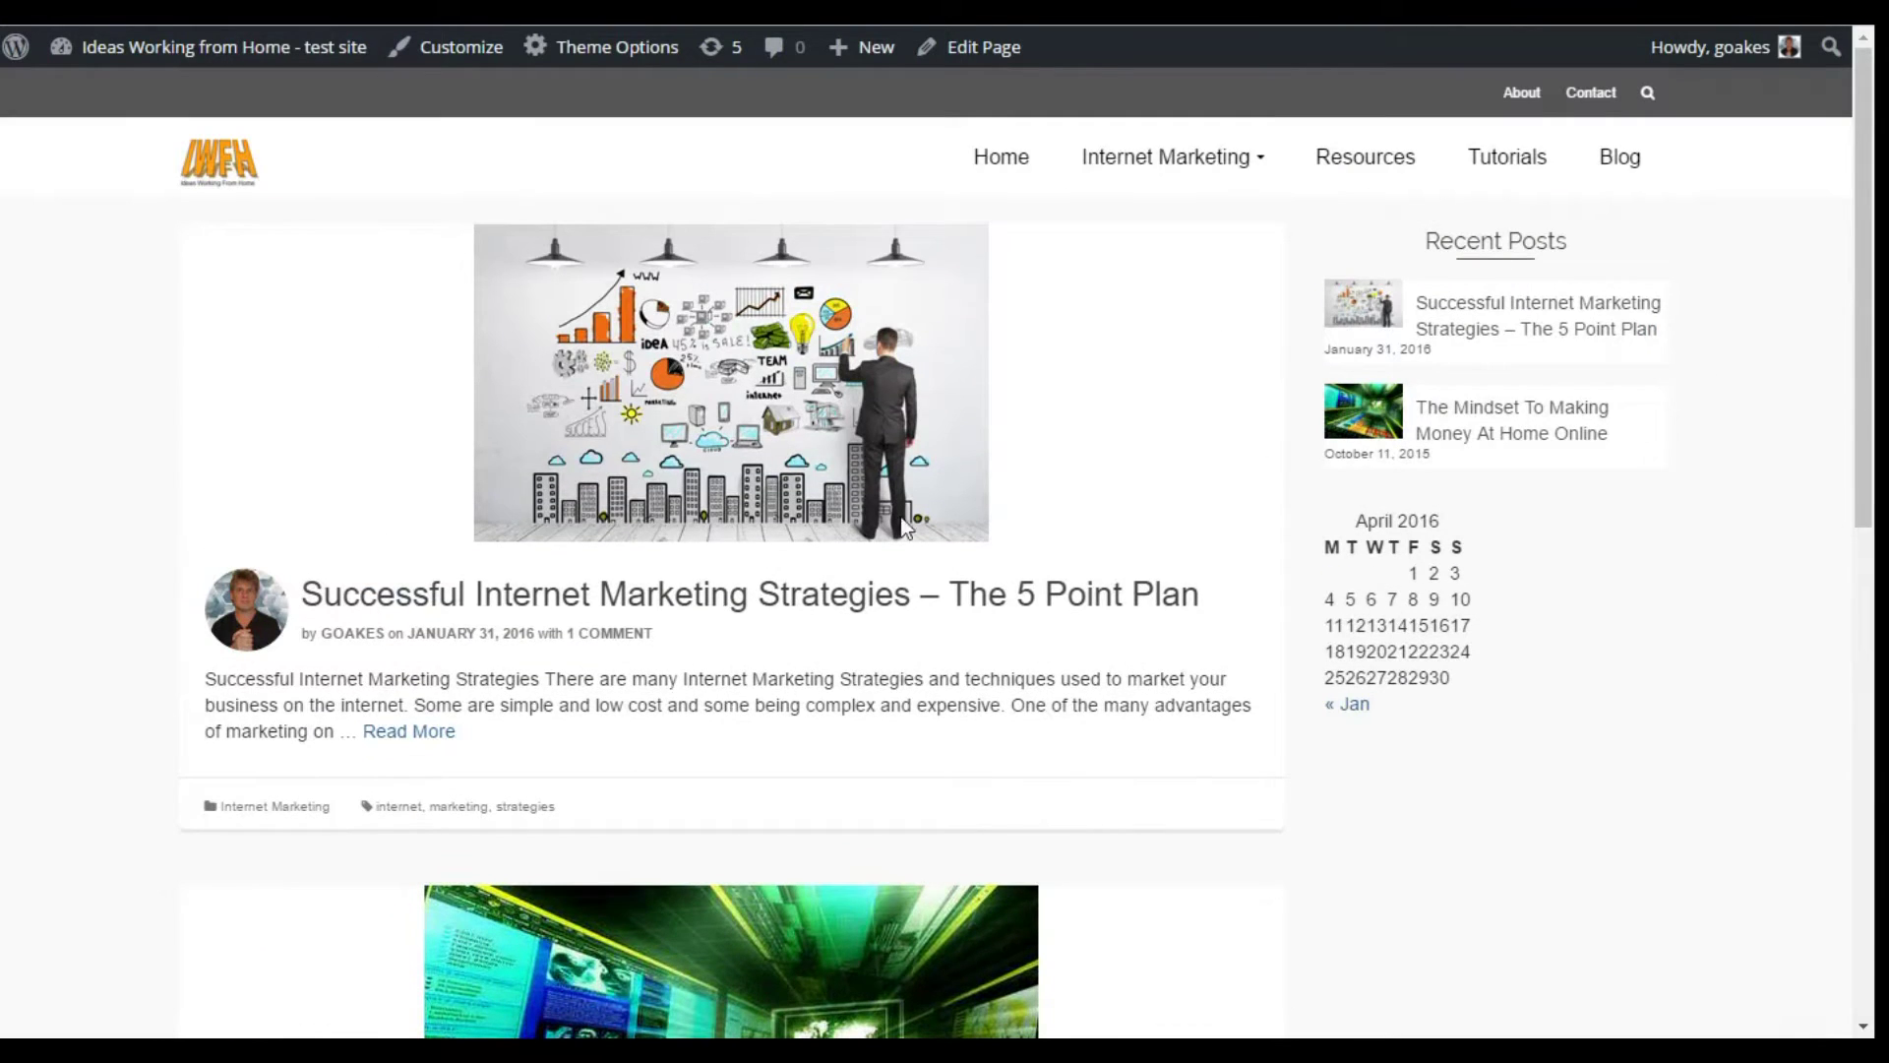
Read 'Successful Internet Marketing Strategies – The 5 Point Plan' down to the comment form, then return to top
{"action": "left_click", "coordinate": [712, 452]}
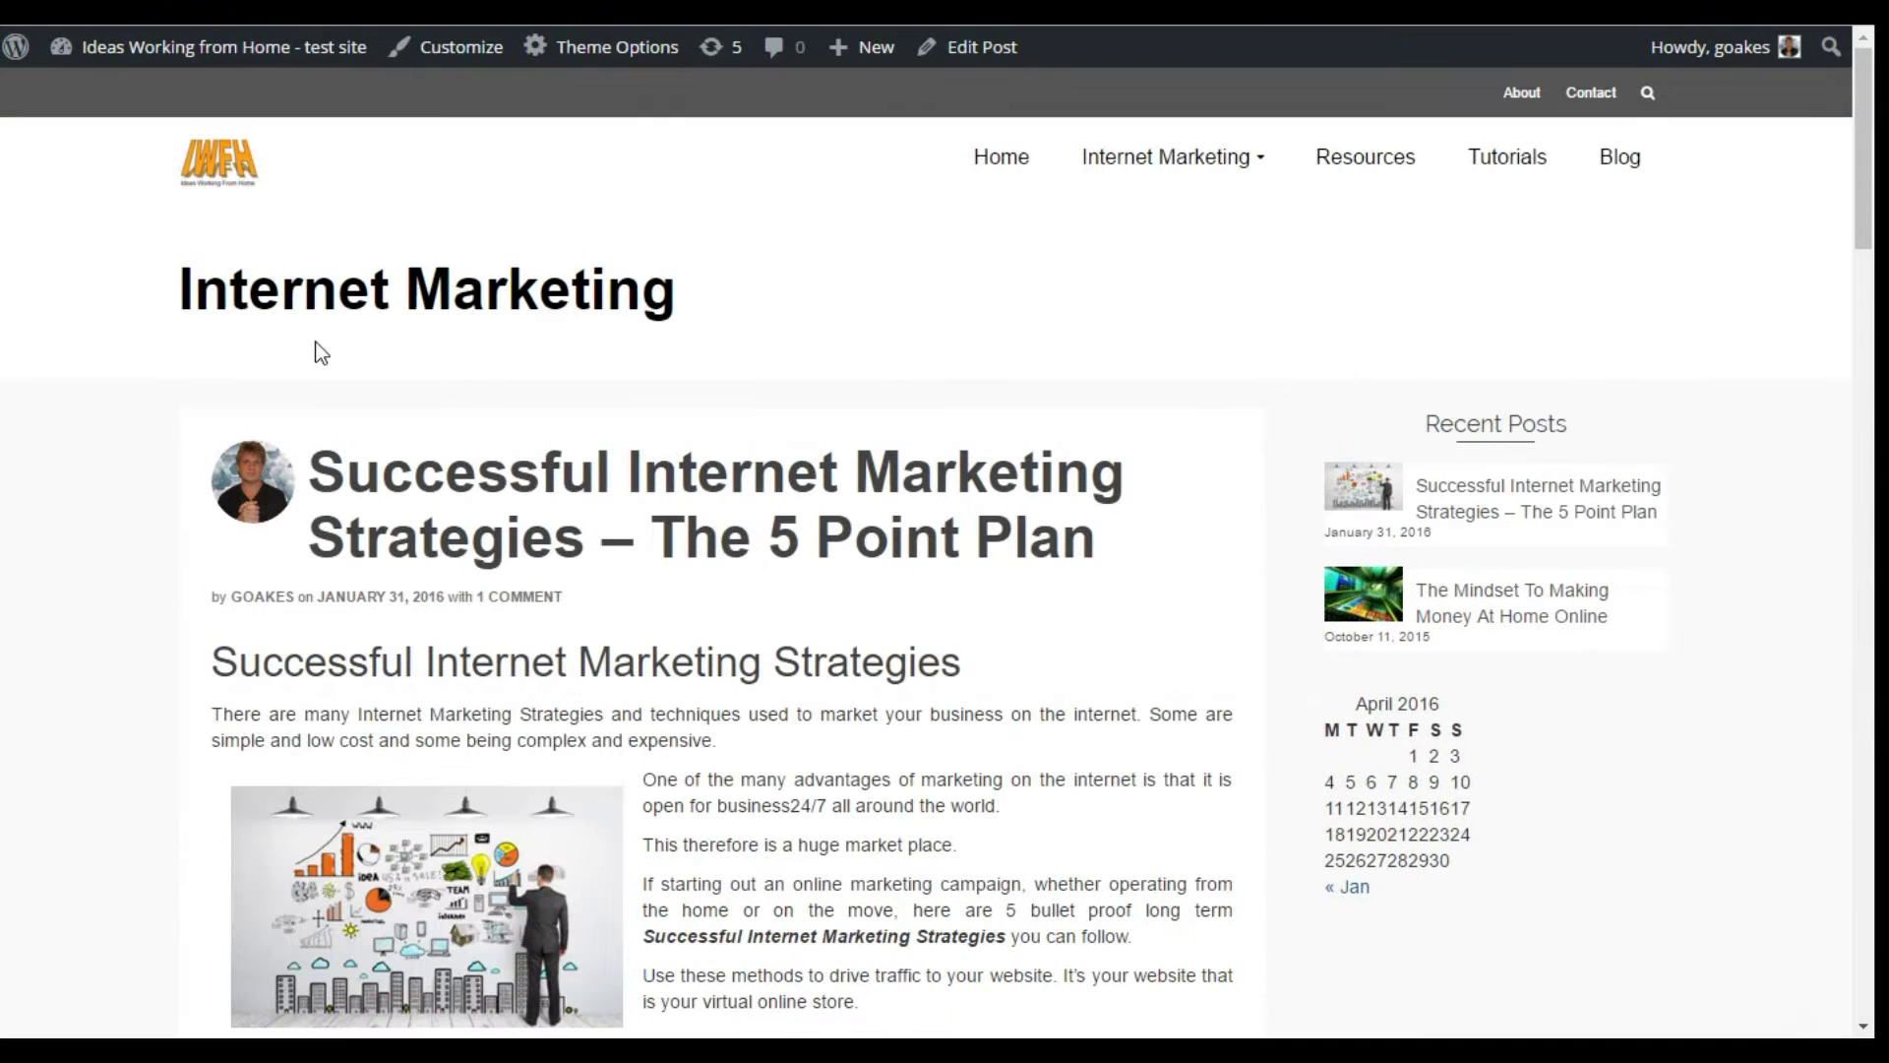
{"action": "scroll", "coordinate": [1053, 507], "scroll_direction": "down", "scroll_amount": 6}
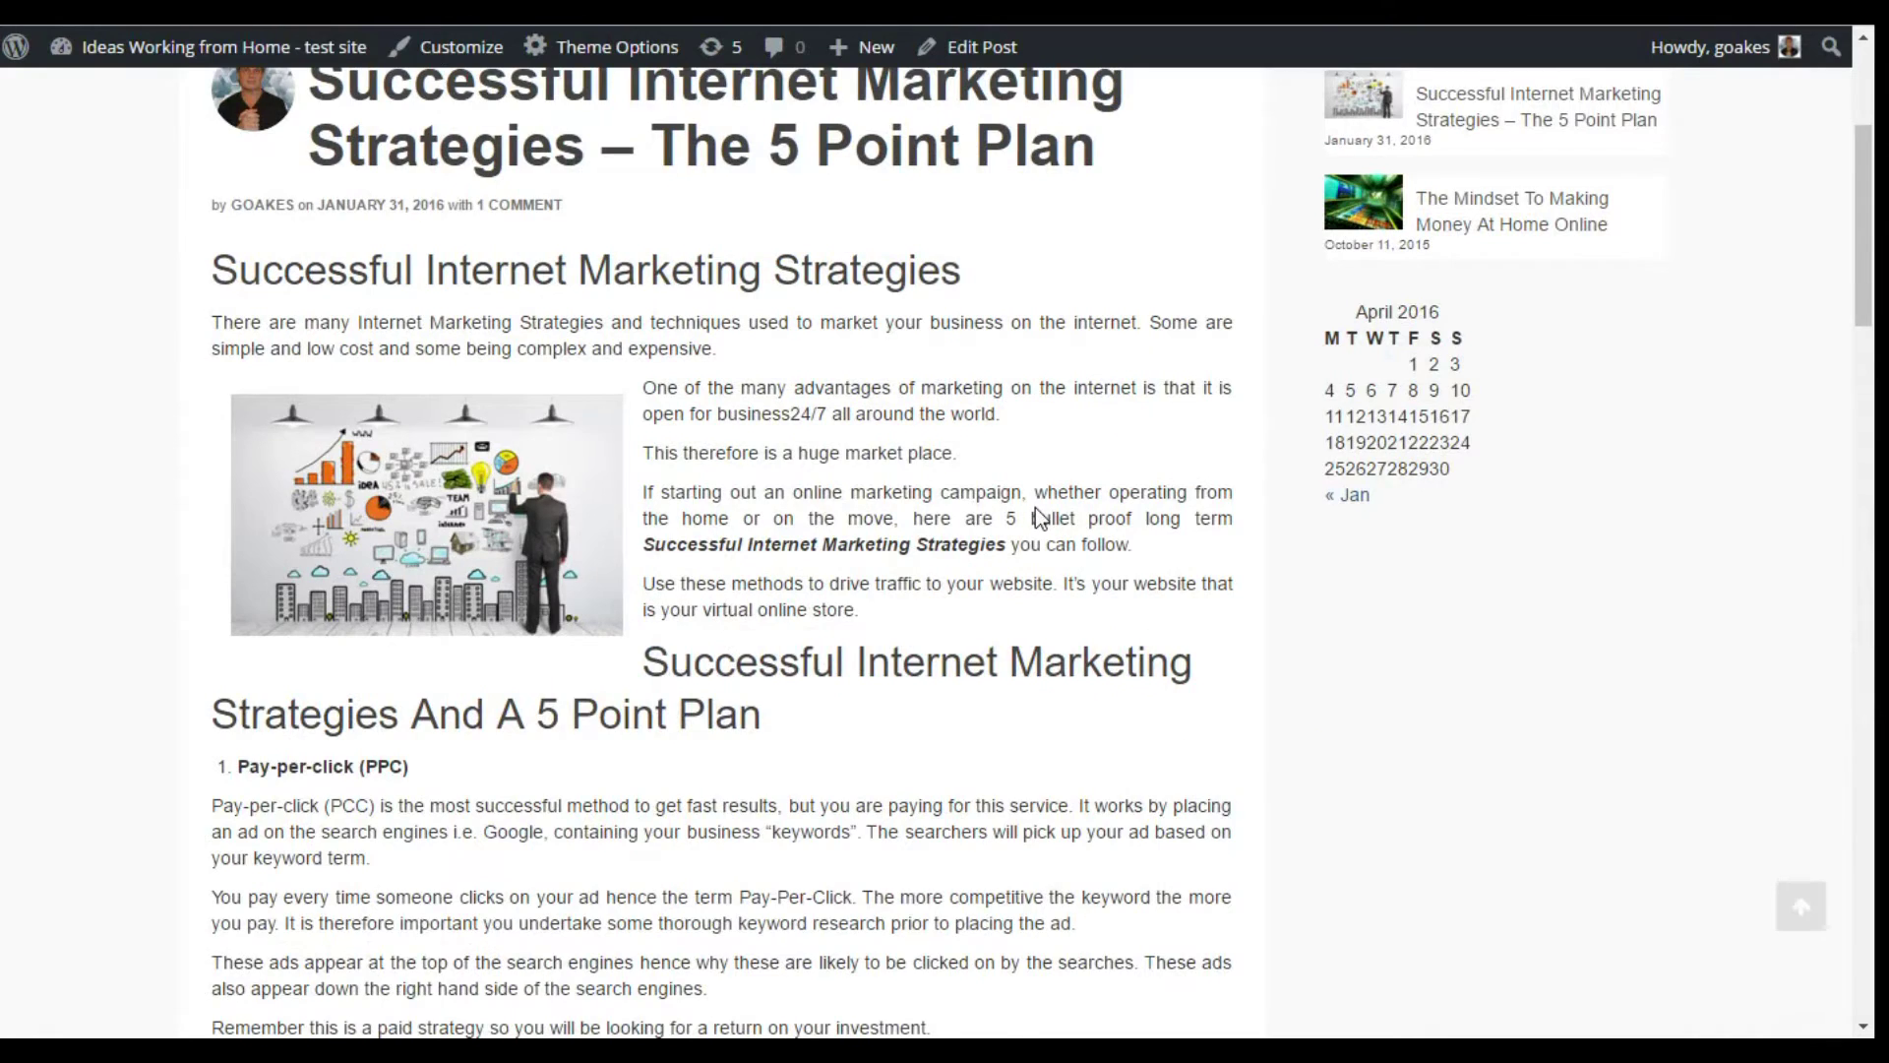
{"action": "scroll", "coordinate": [1035, 508], "scroll_direction": "down", "scroll_amount": 3}
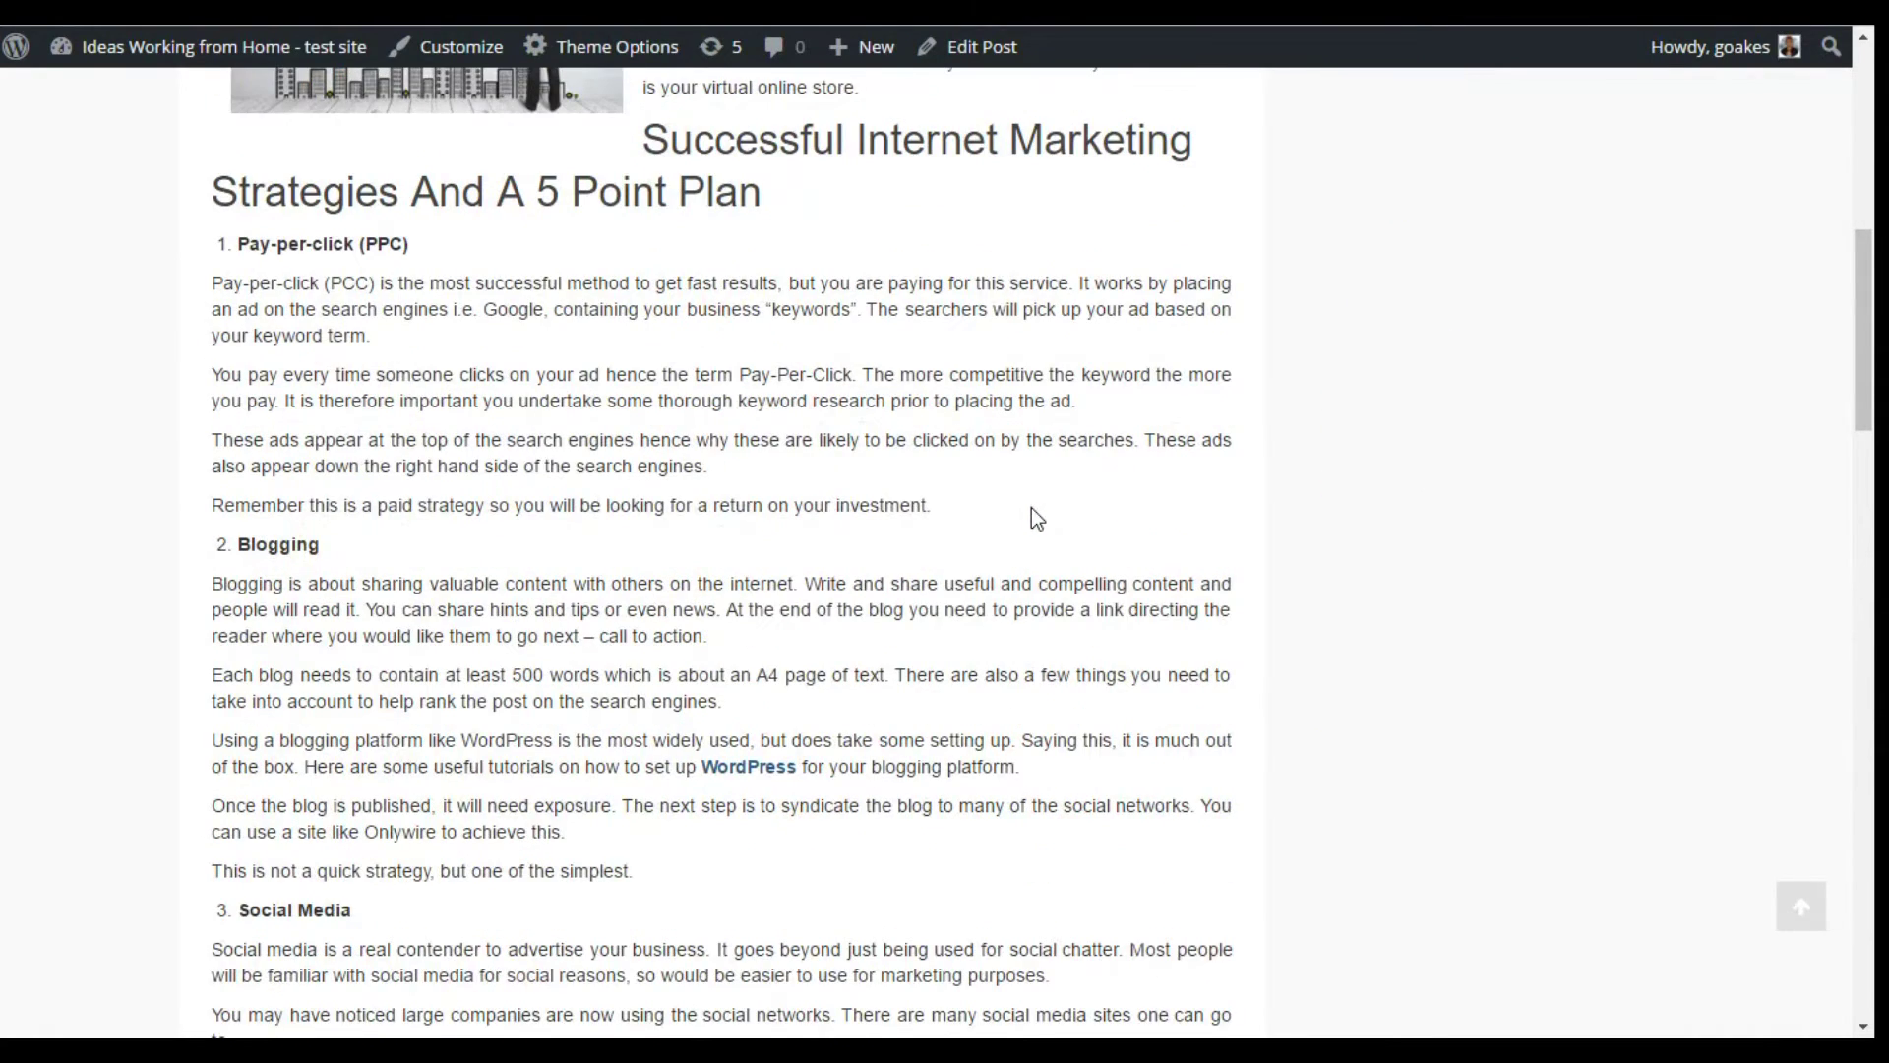
{"action": "scroll", "coordinate": [1031, 507], "scroll_direction": "down", "scroll_amount": 5}
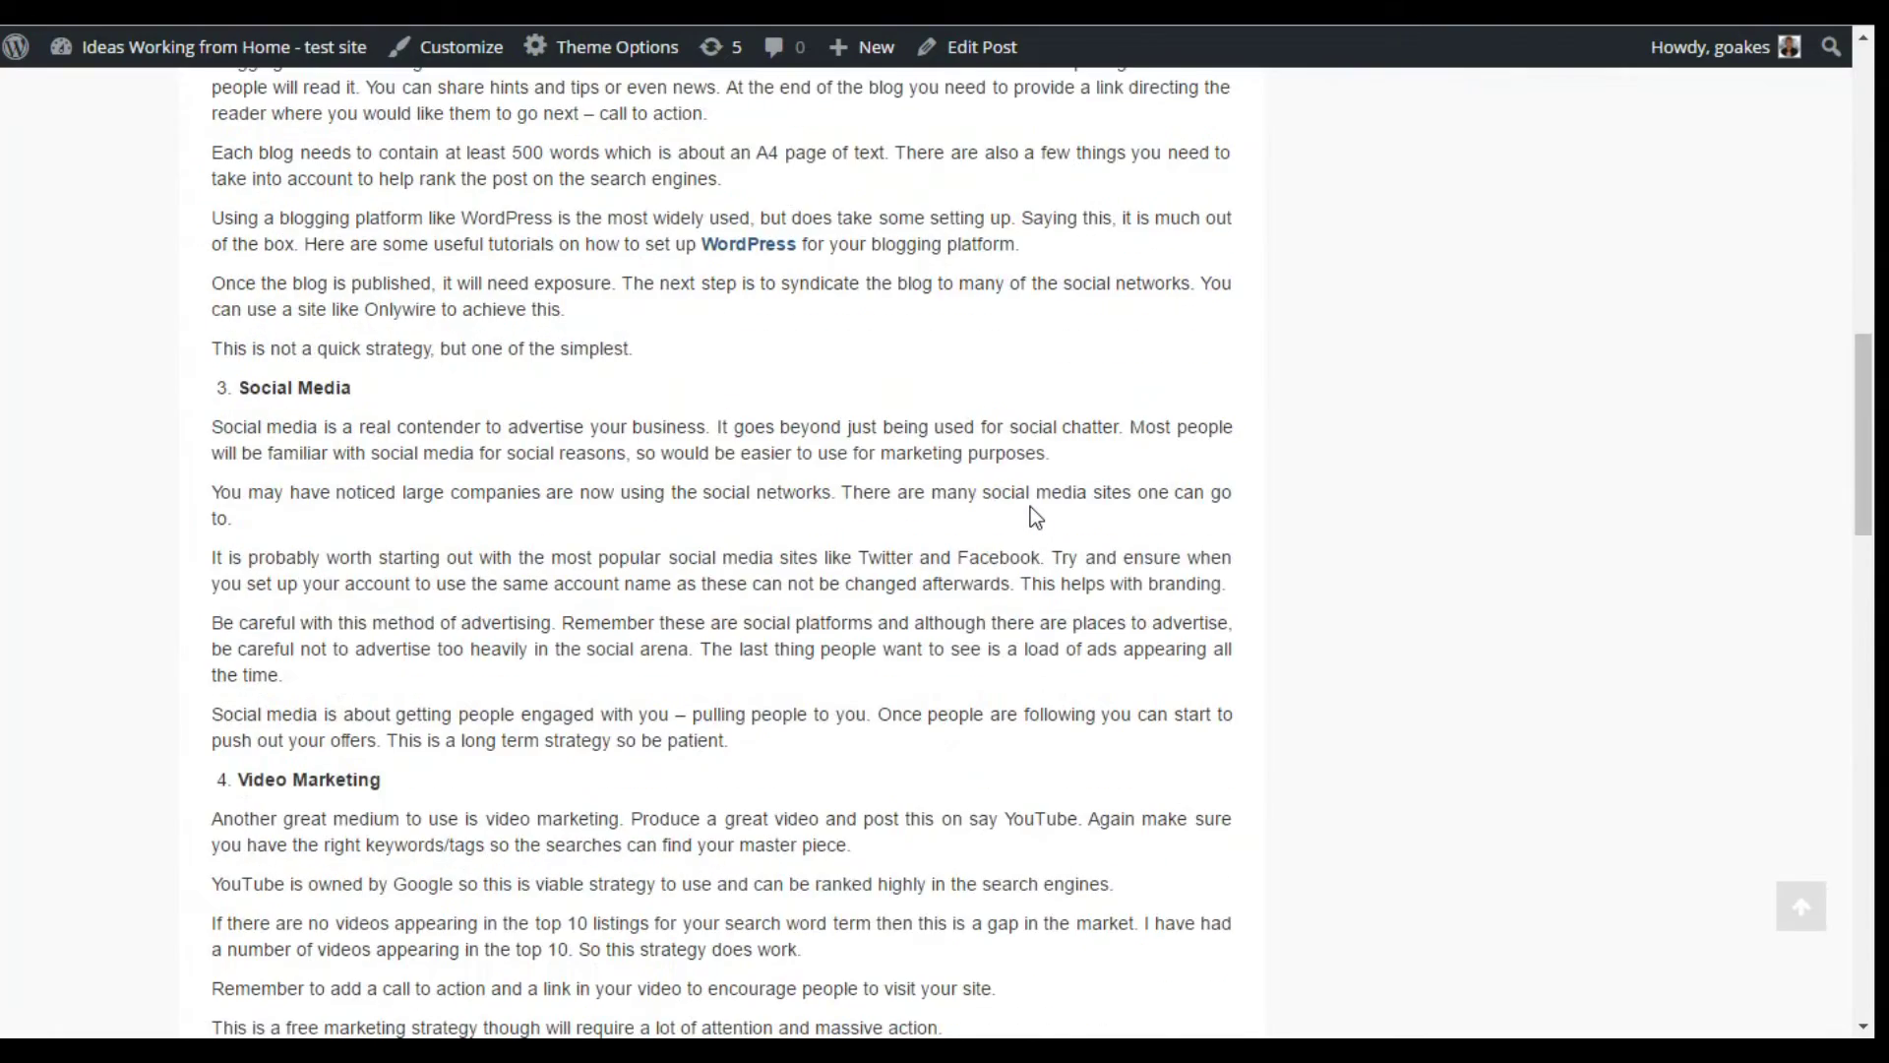
{"action": "scroll", "coordinate": [1030, 506], "scroll_direction": "down", "scroll_amount": 16}
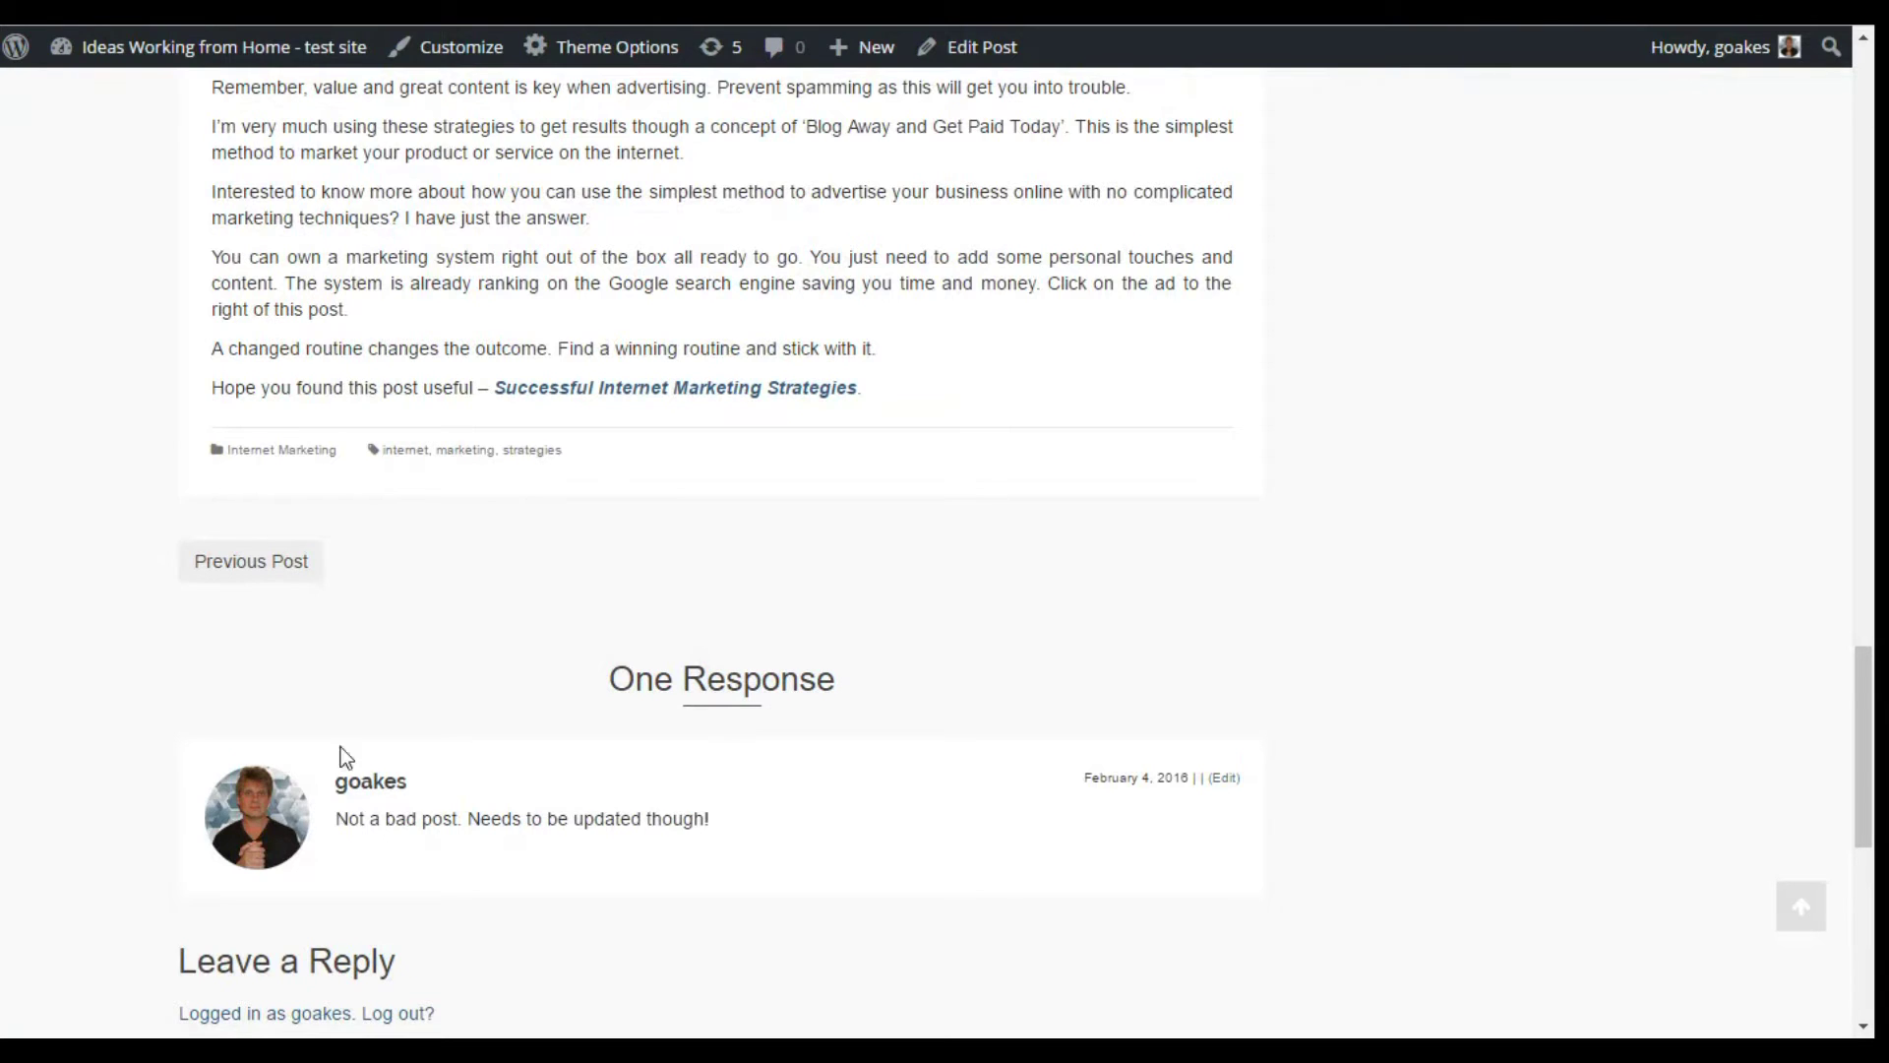
{"action": "scroll", "coordinate": [817, 753], "scroll_direction": "down", "scroll_amount": 7}
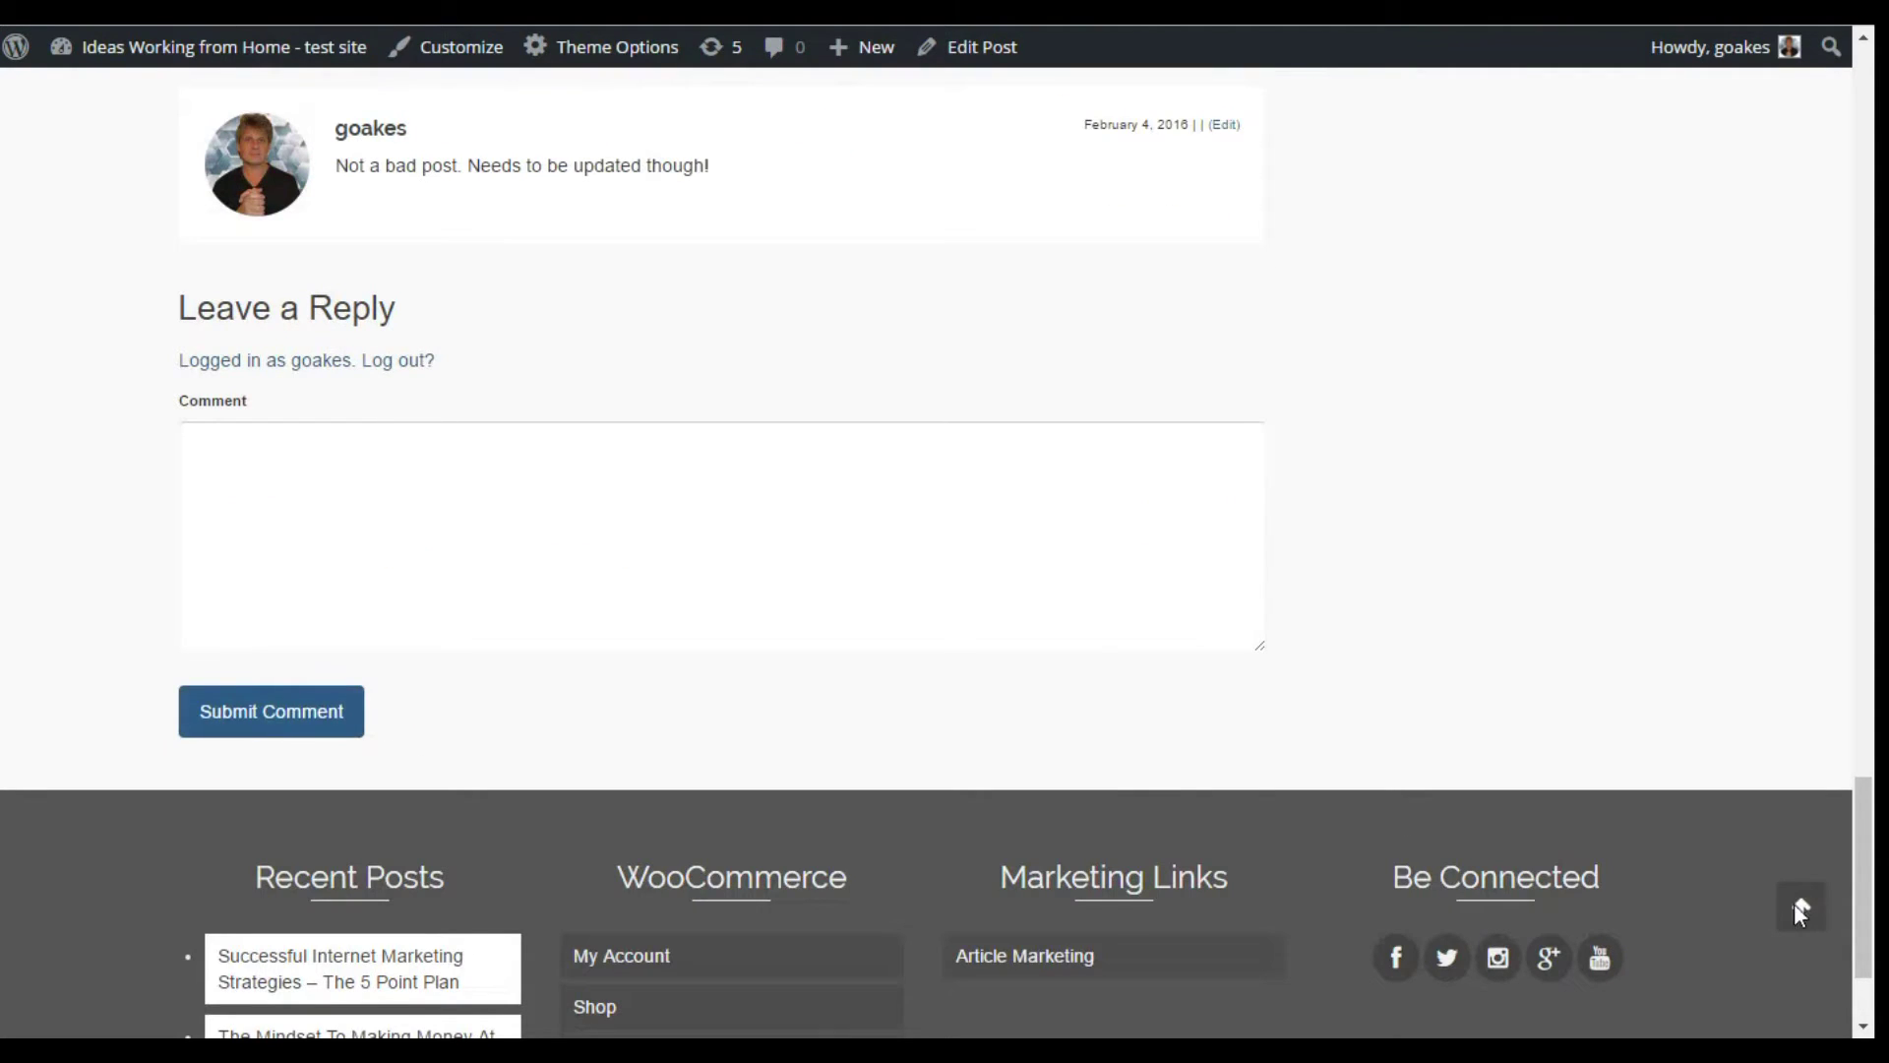
{"action": "left_click", "coordinate": [1806, 901]}
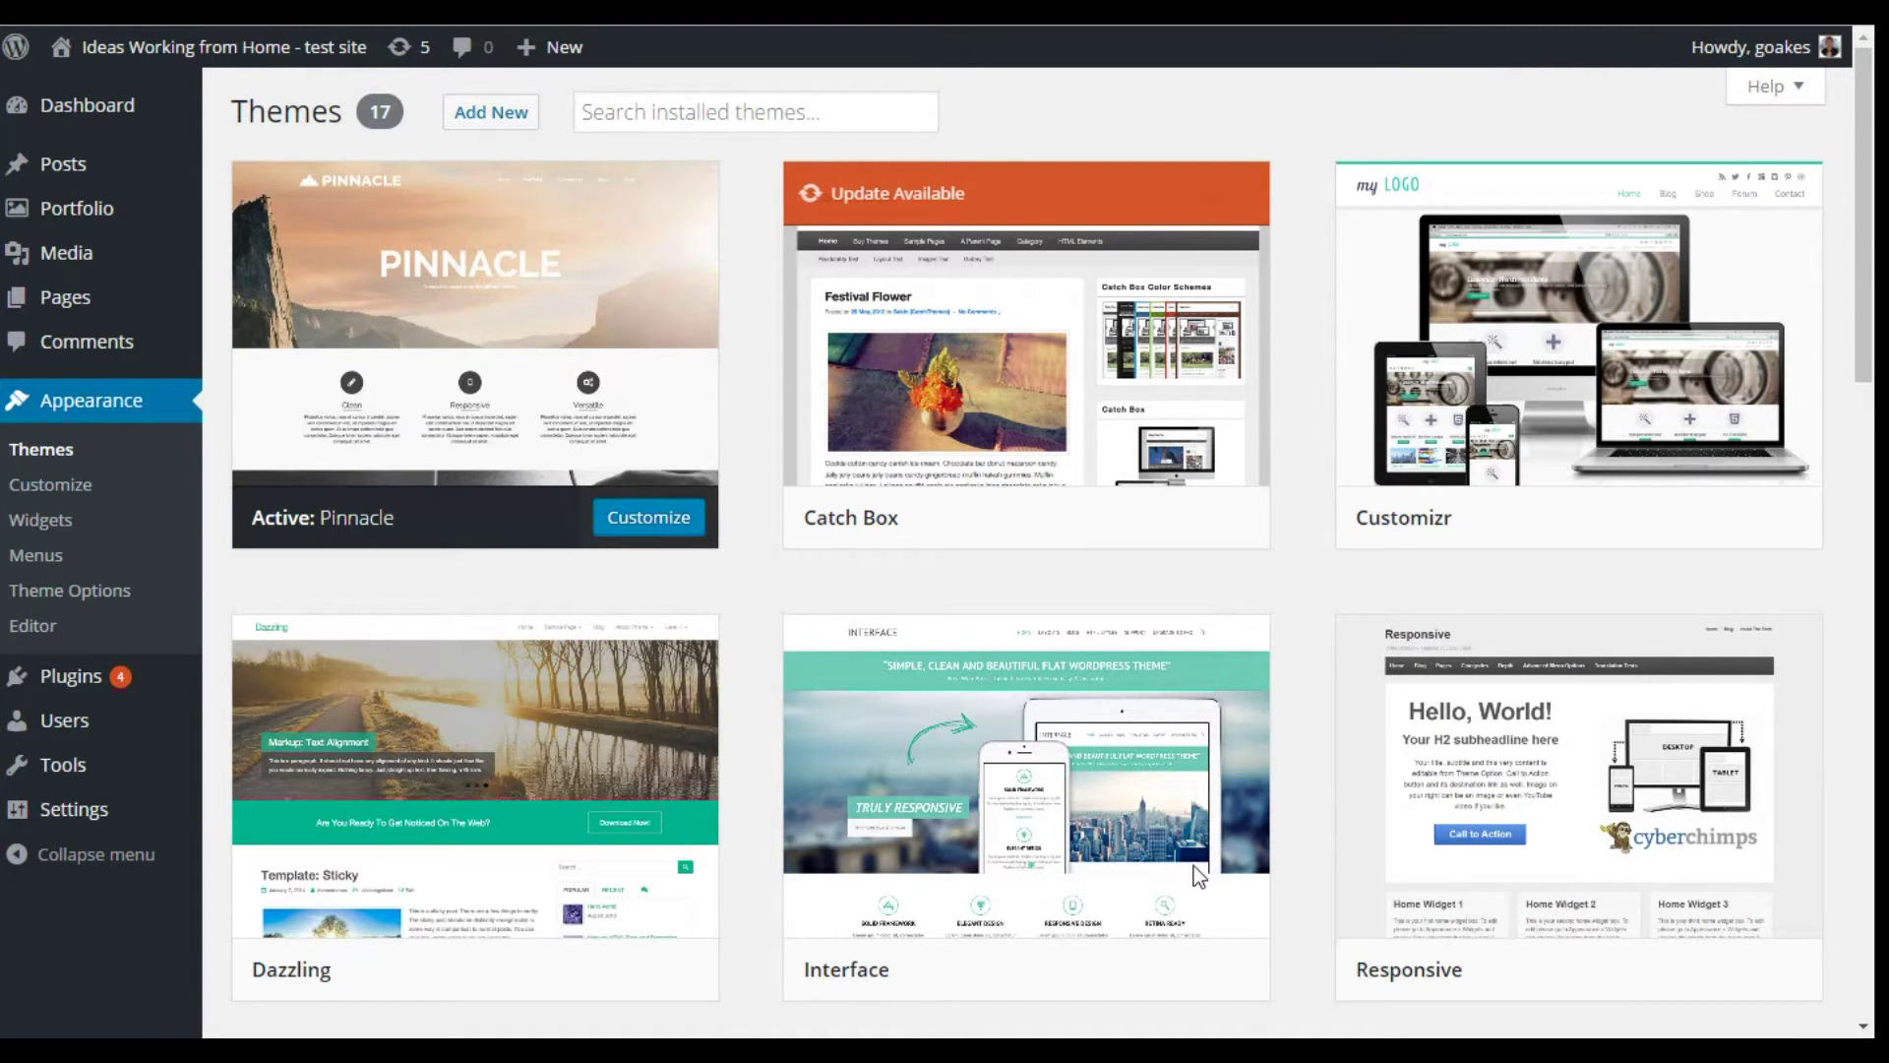
Open the Customizer's Site Header section, showing Header Height 62 and Transparent Header off
{"action": "left_click", "coordinate": [47, 482]}
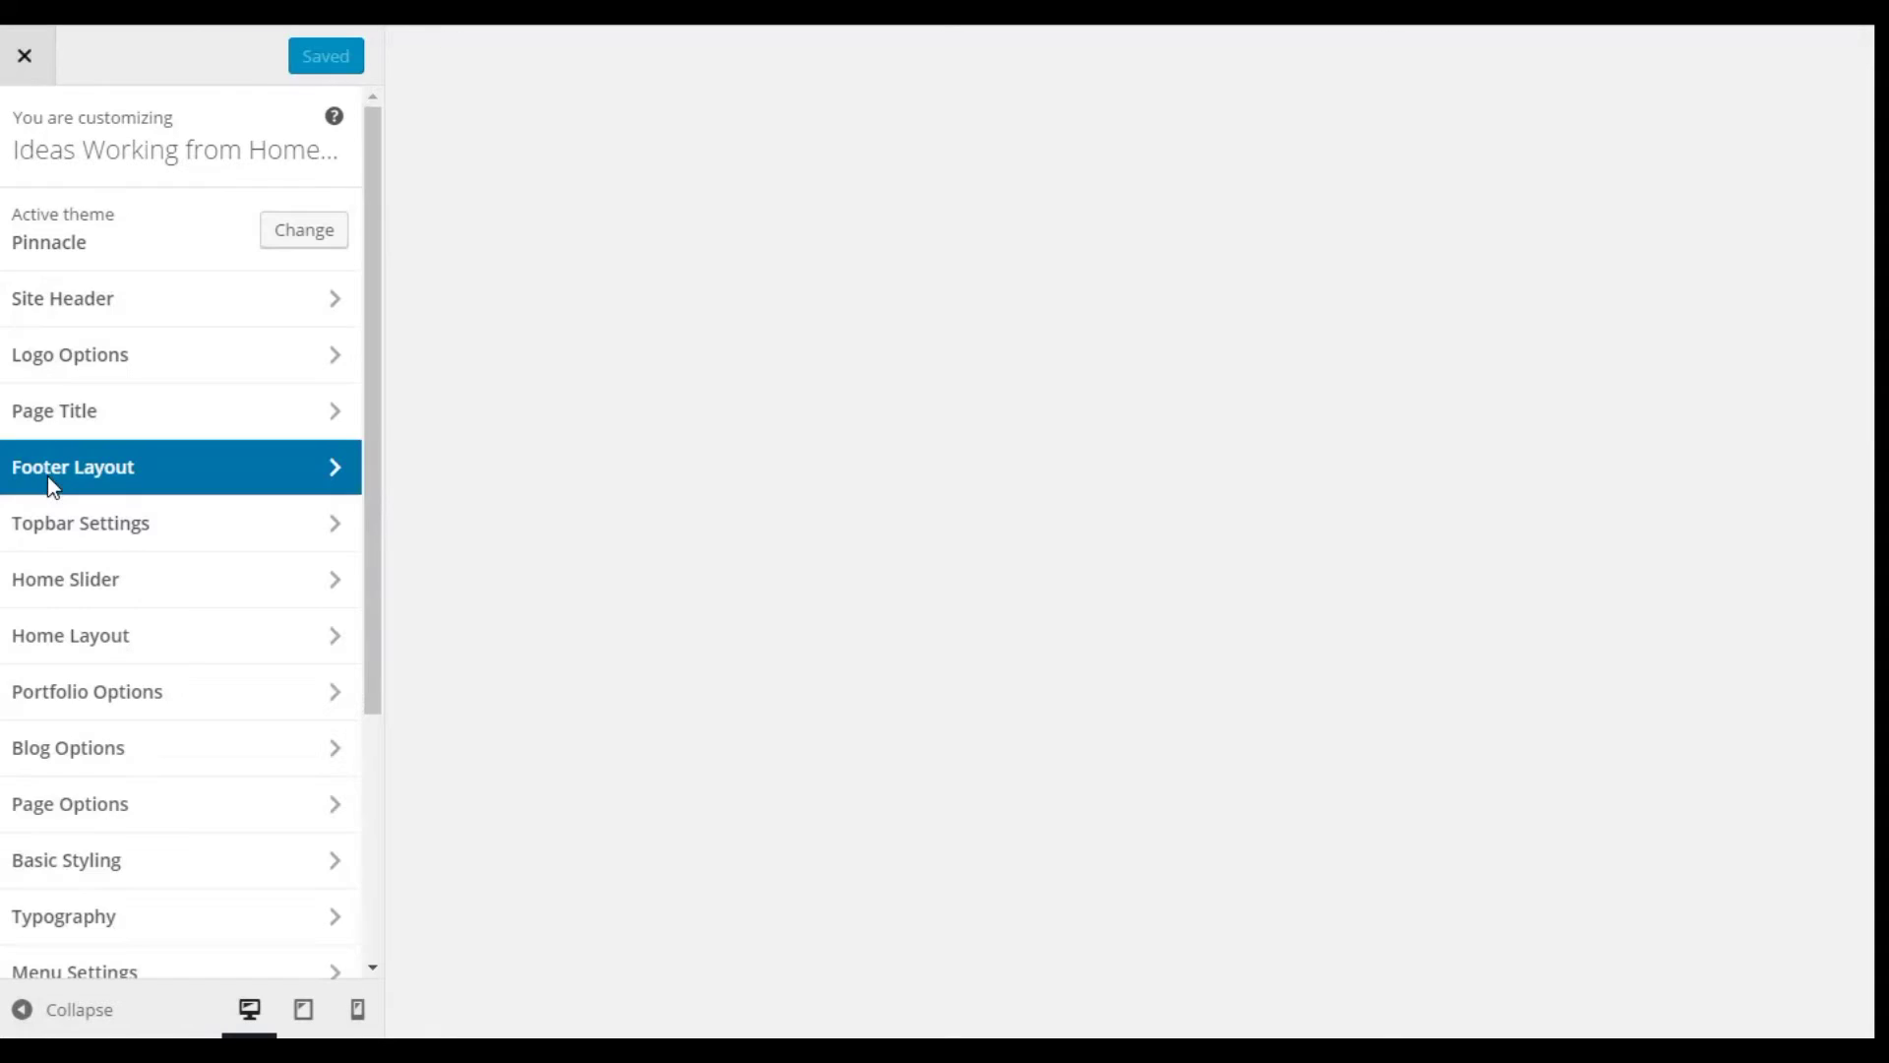
{"action": "left_click", "coordinate": [67, 289]}
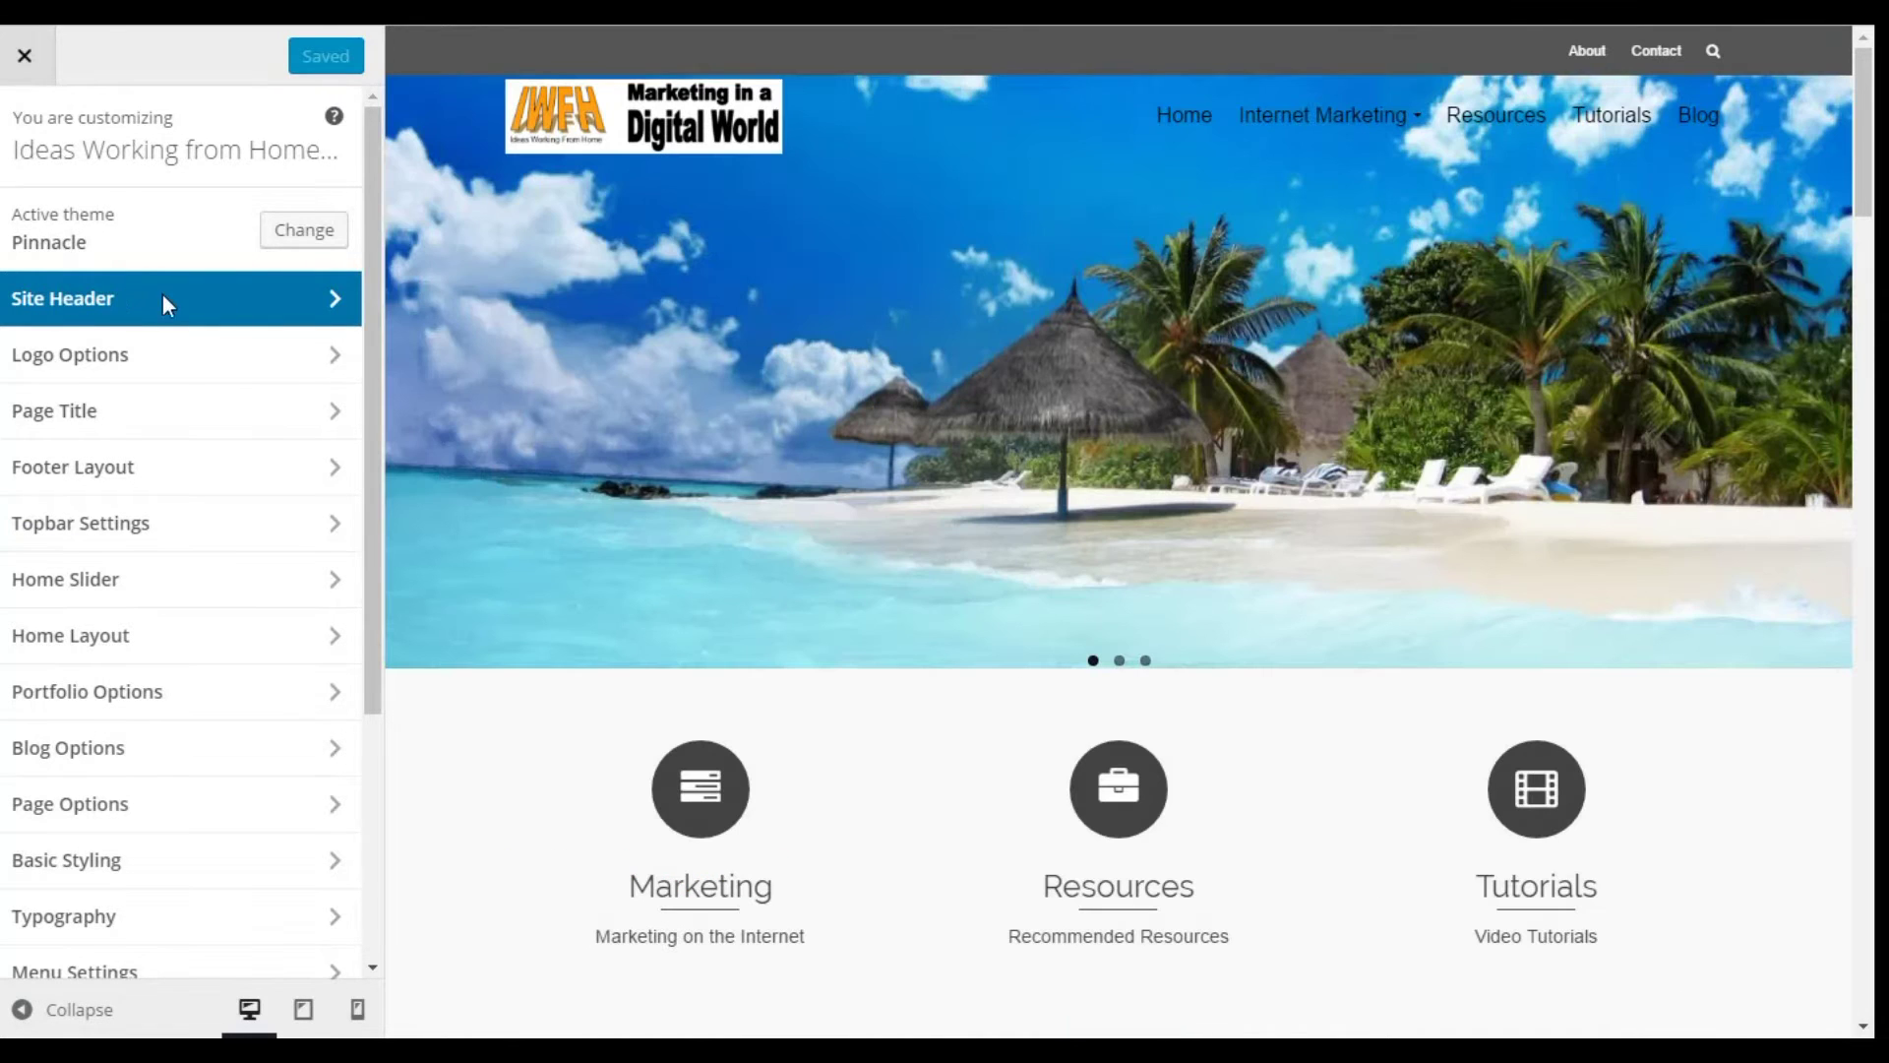
{"action": "left_click", "coordinate": [102, 294]}
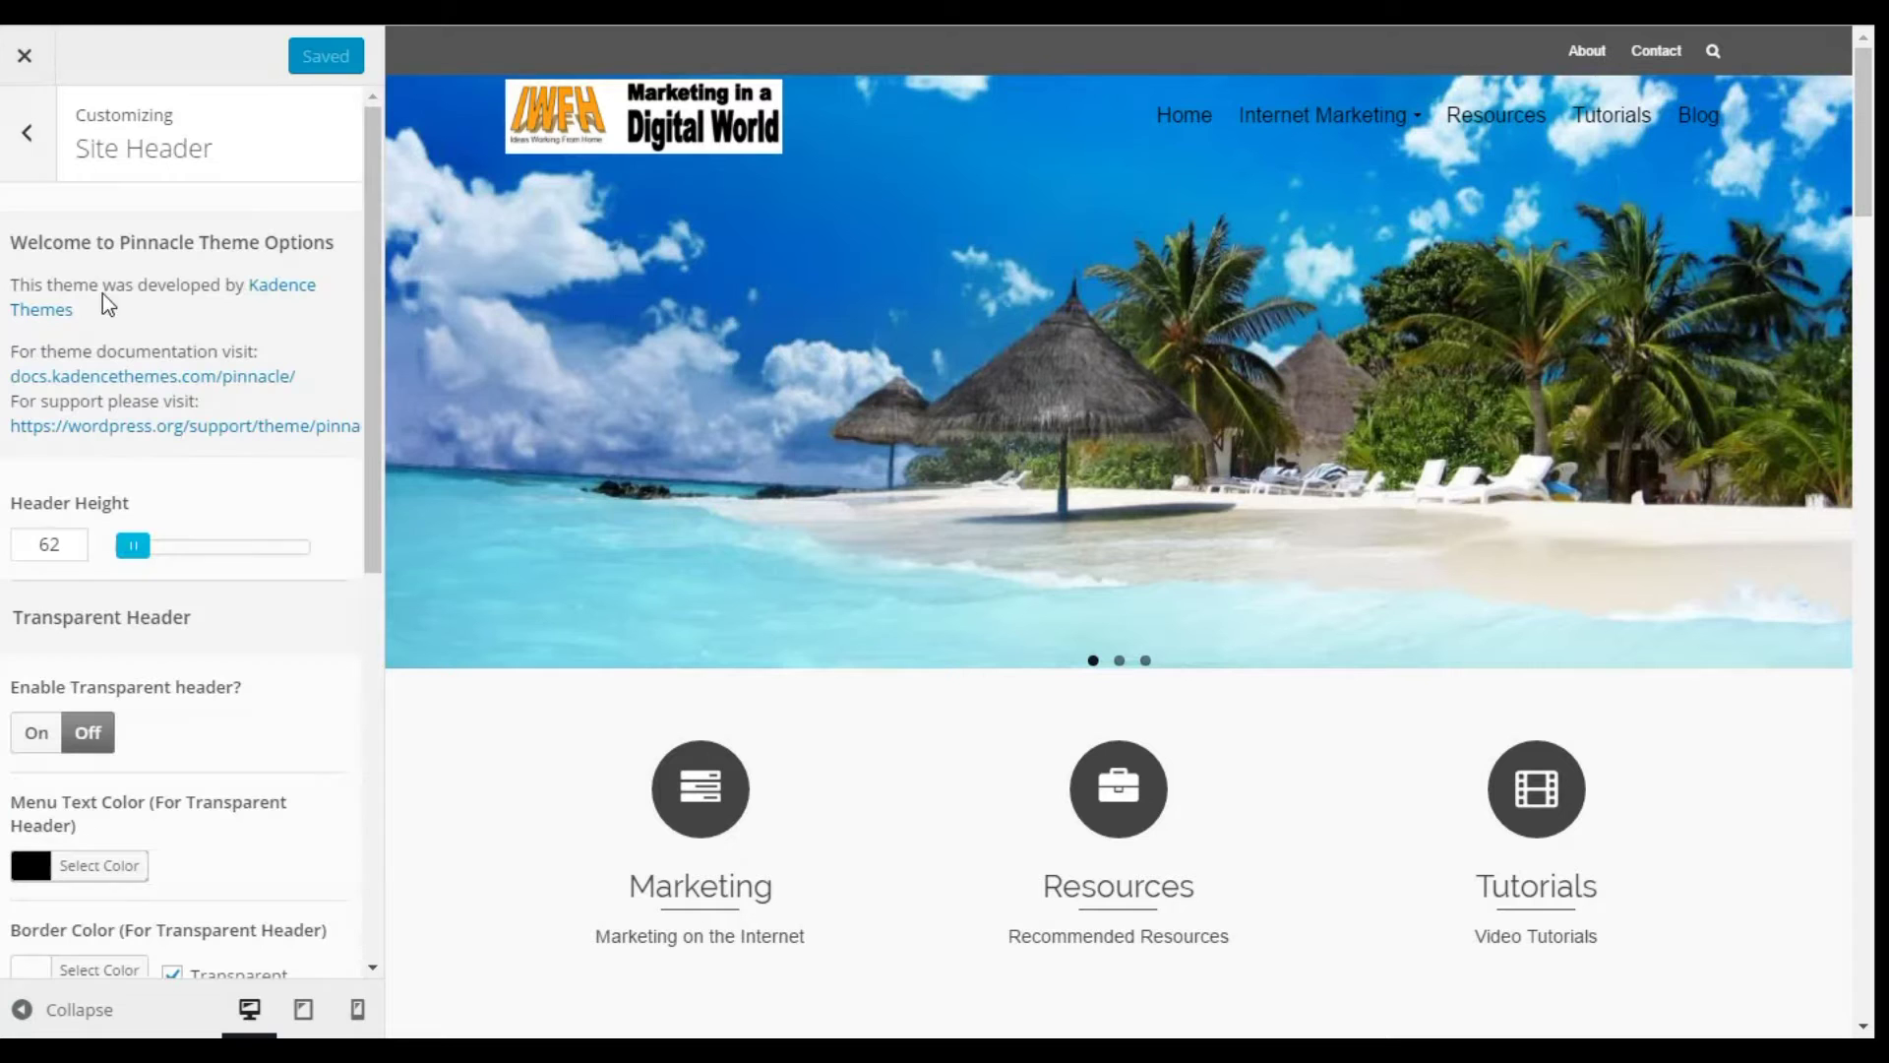
{"action": "left_click_drag", "start_coordinate": [371, 266], "coordinate": [381, 376]}
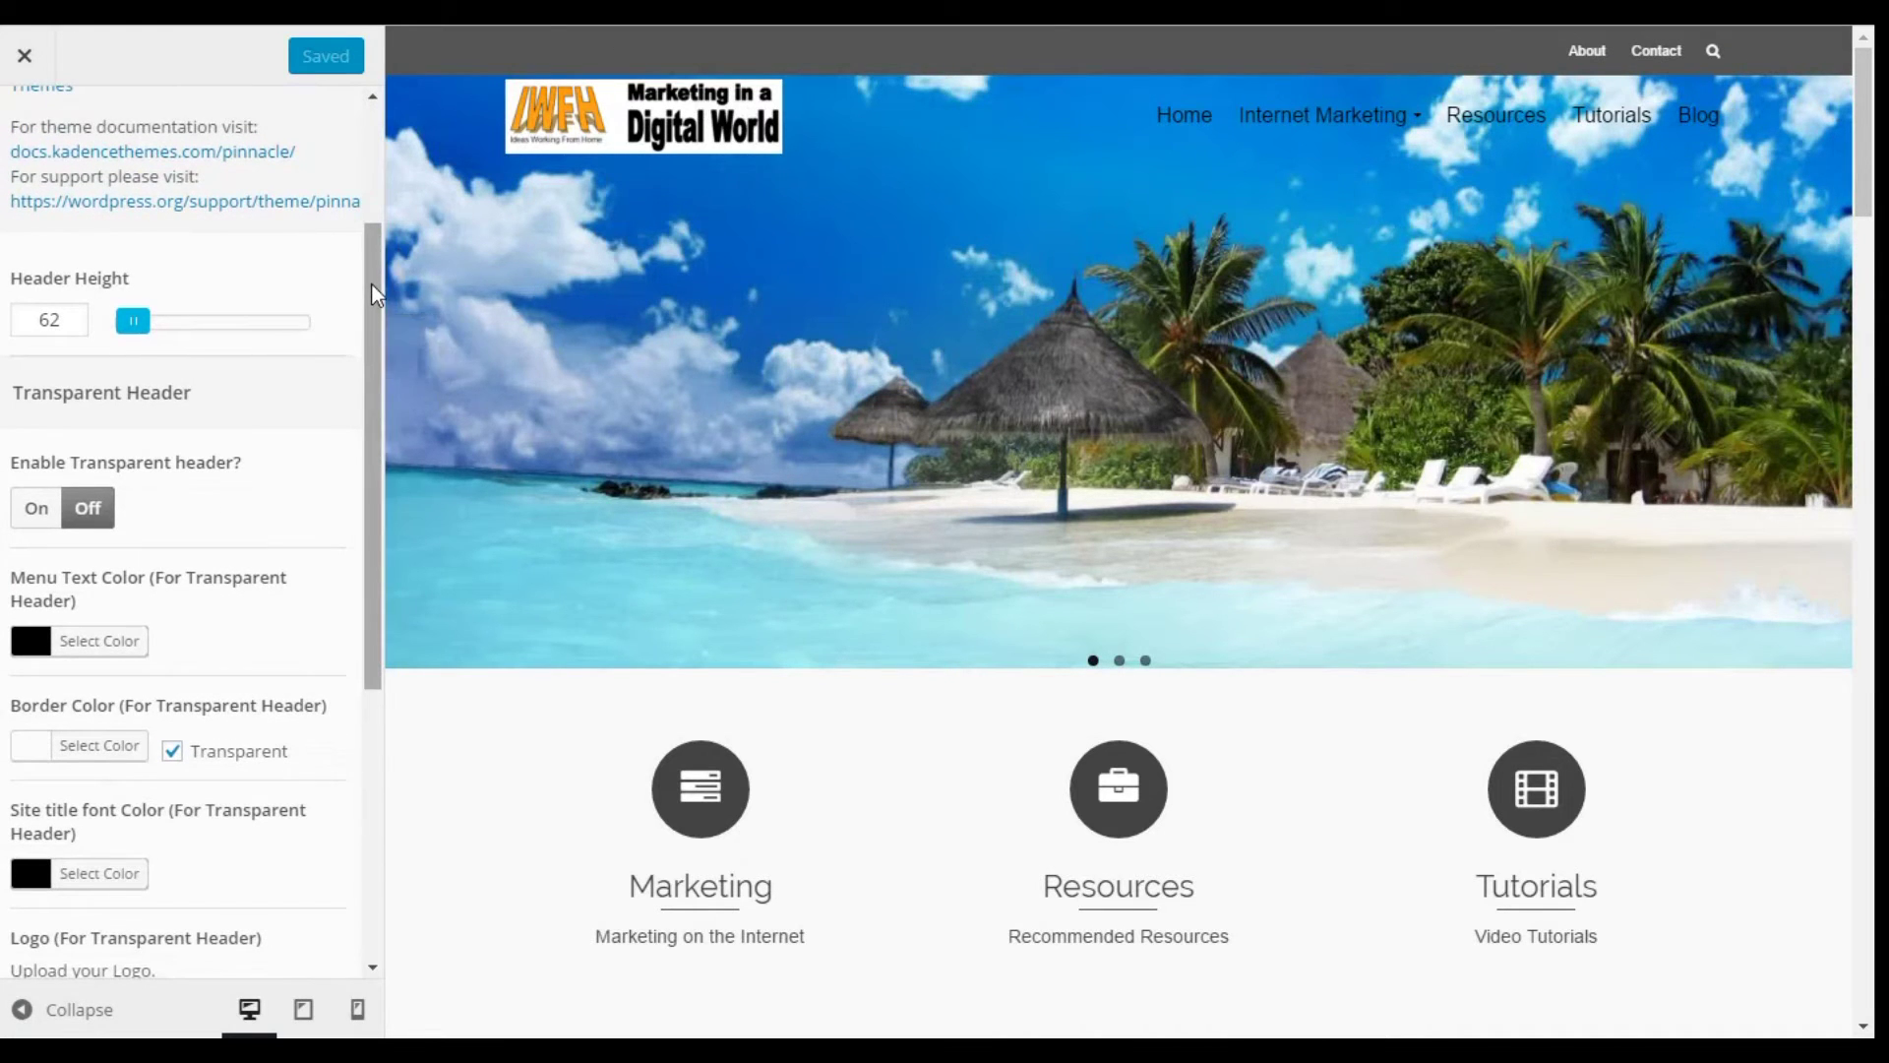
{"action": "left_click_drag", "start_coordinate": [370, 281], "coordinate": [375, 124]}
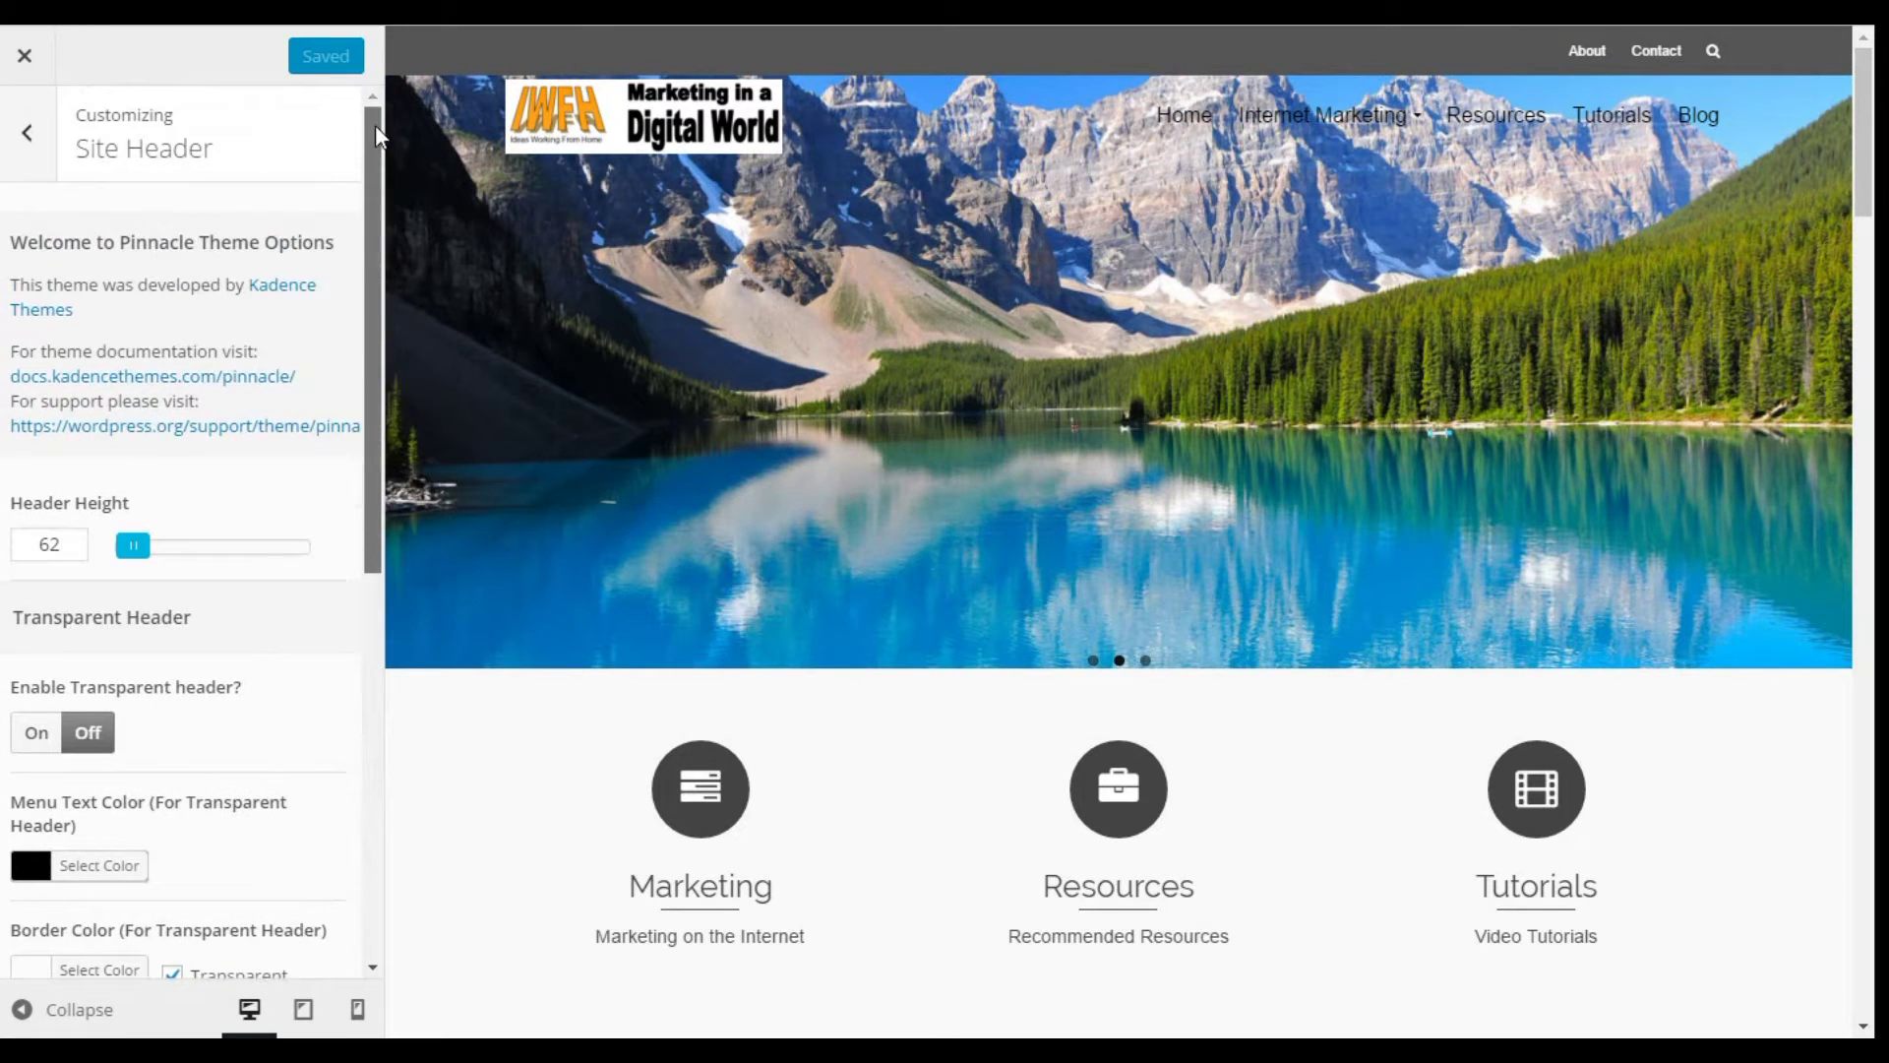
Look over the Logo Options settings and return to the section list
{"action": "left_click", "coordinate": [25, 116]}
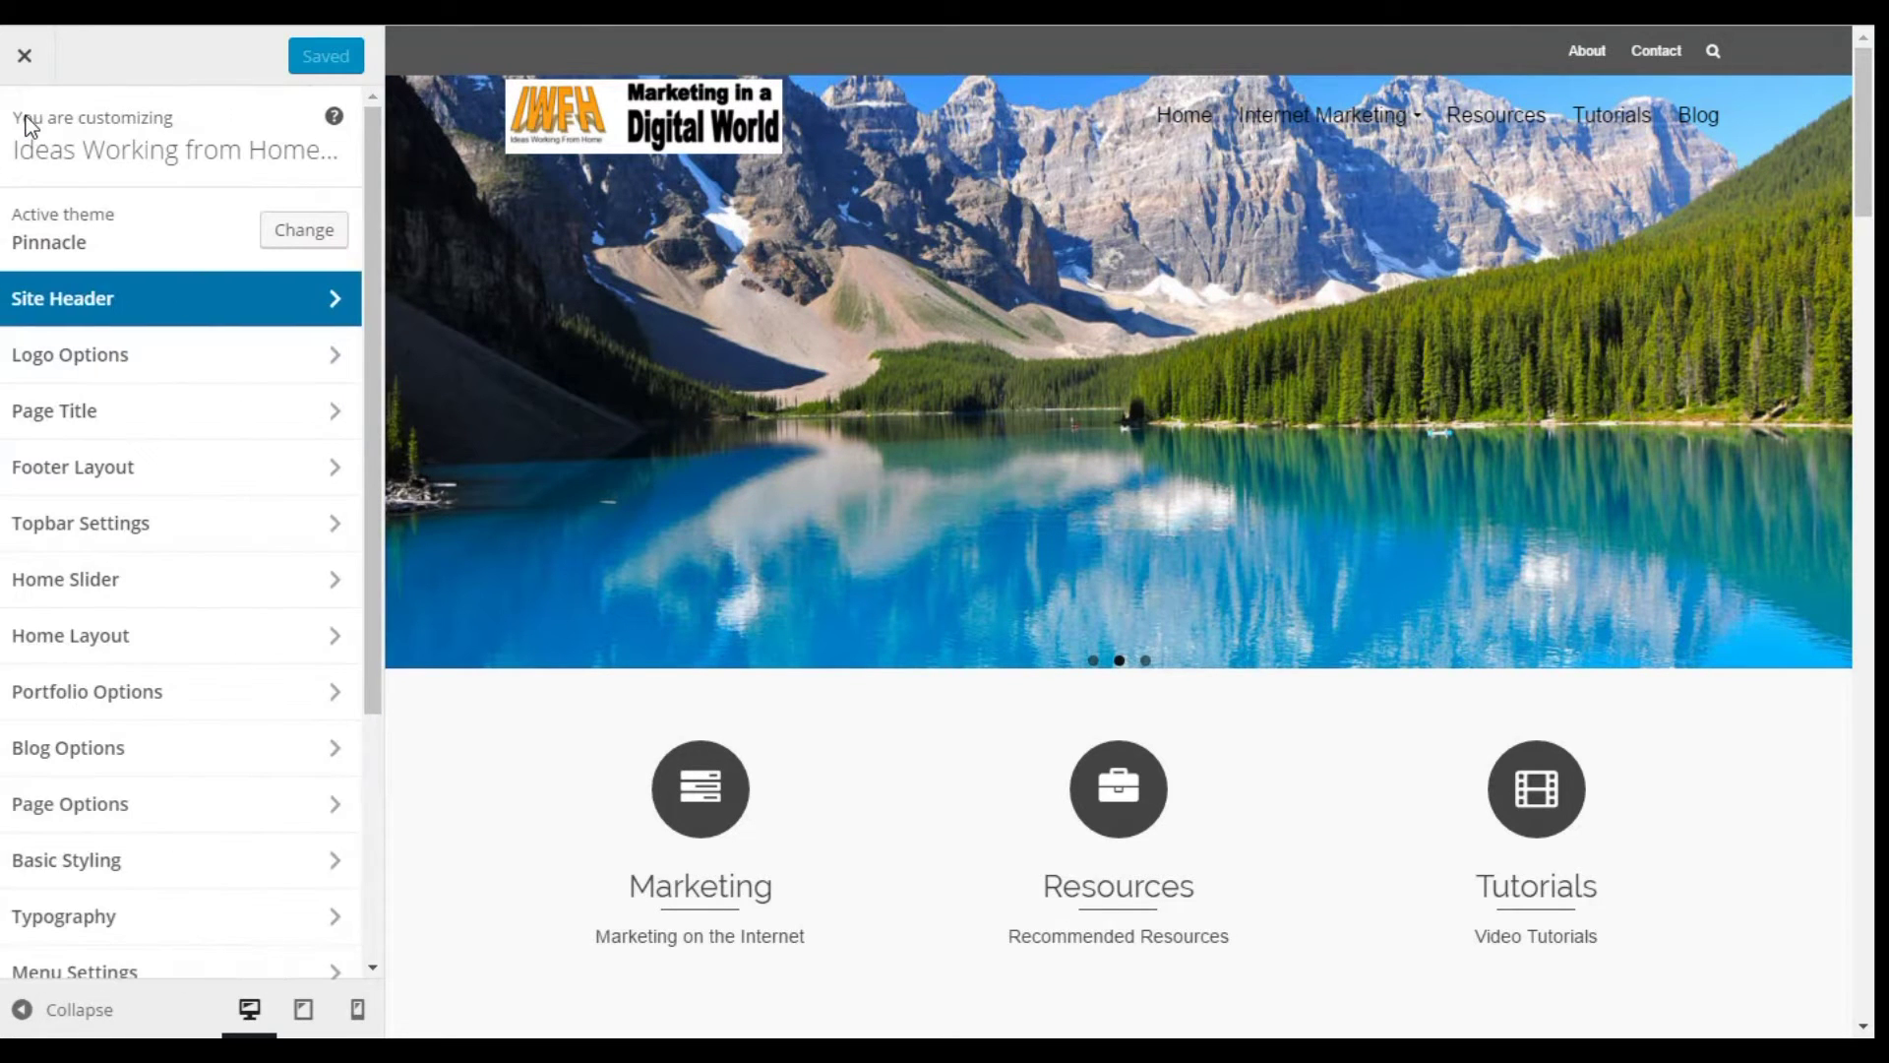
{"action": "left_click", "coordinate": [103, 348]}
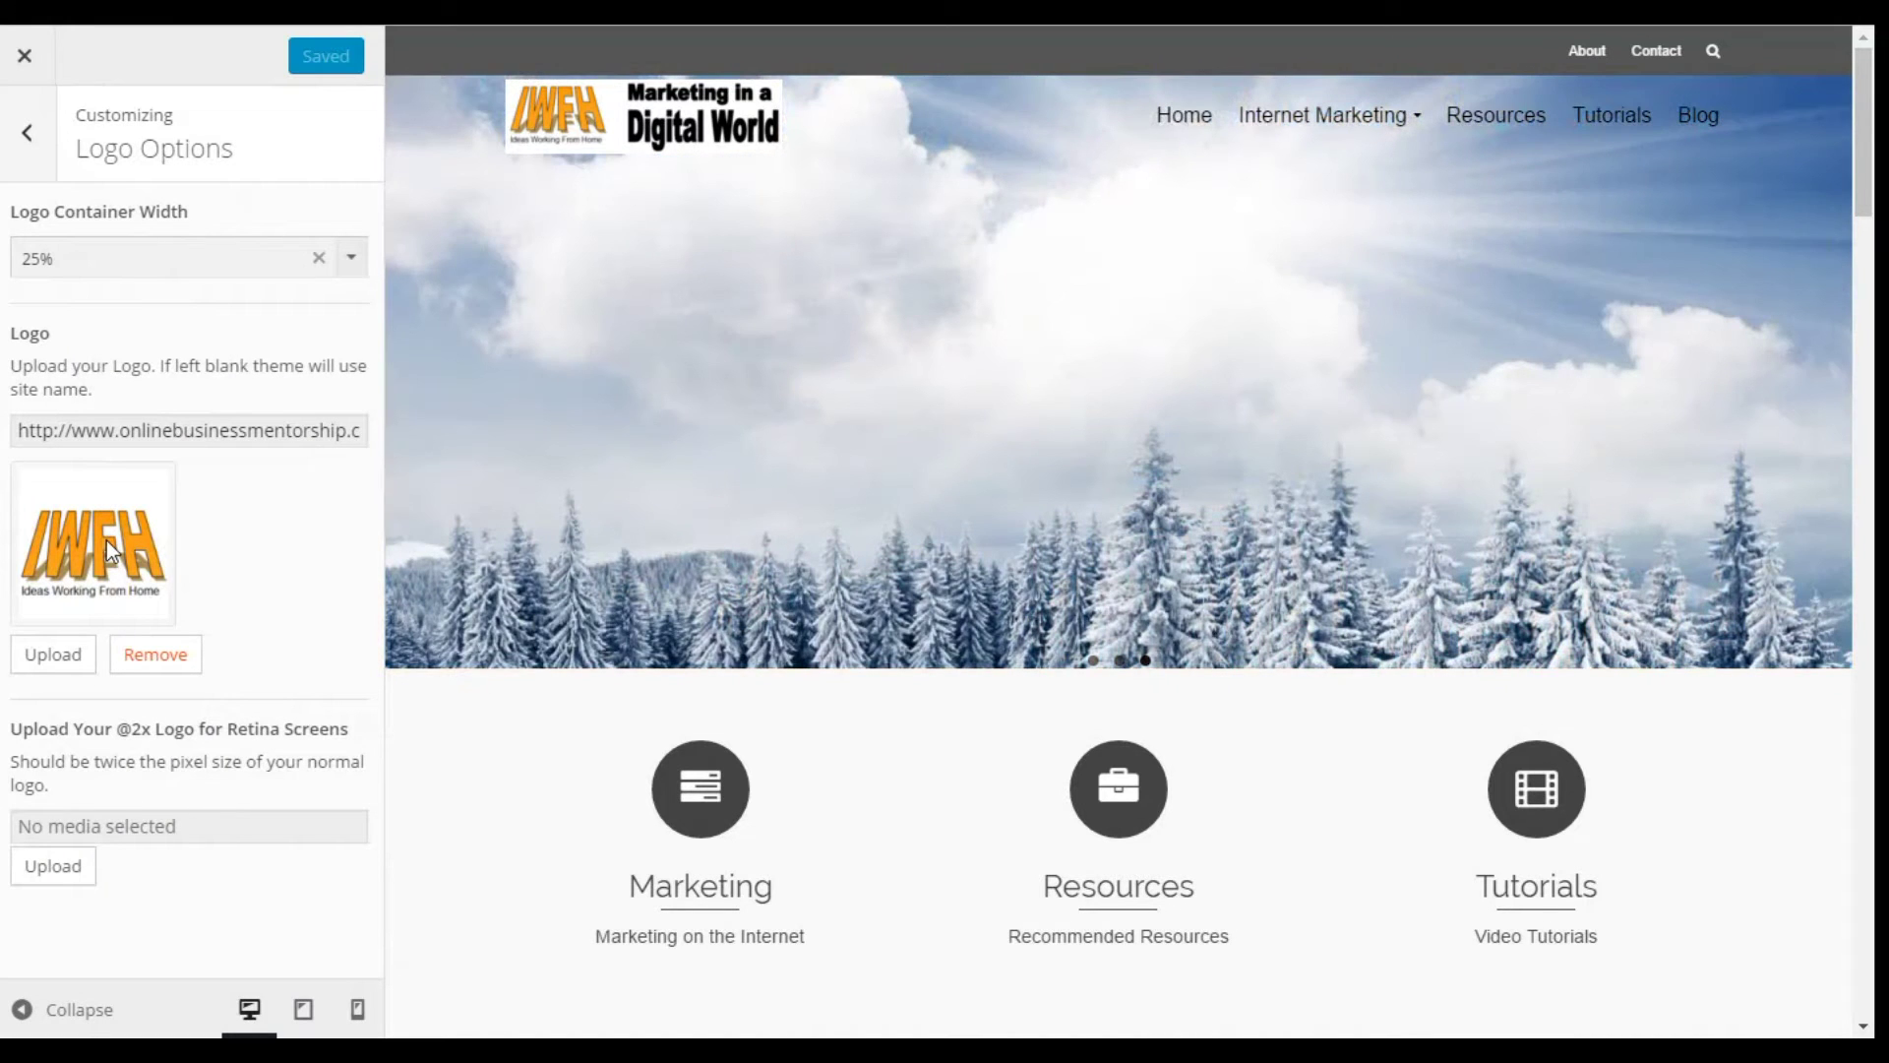
{"action": "left_click", "coordinate": [27, 114]}
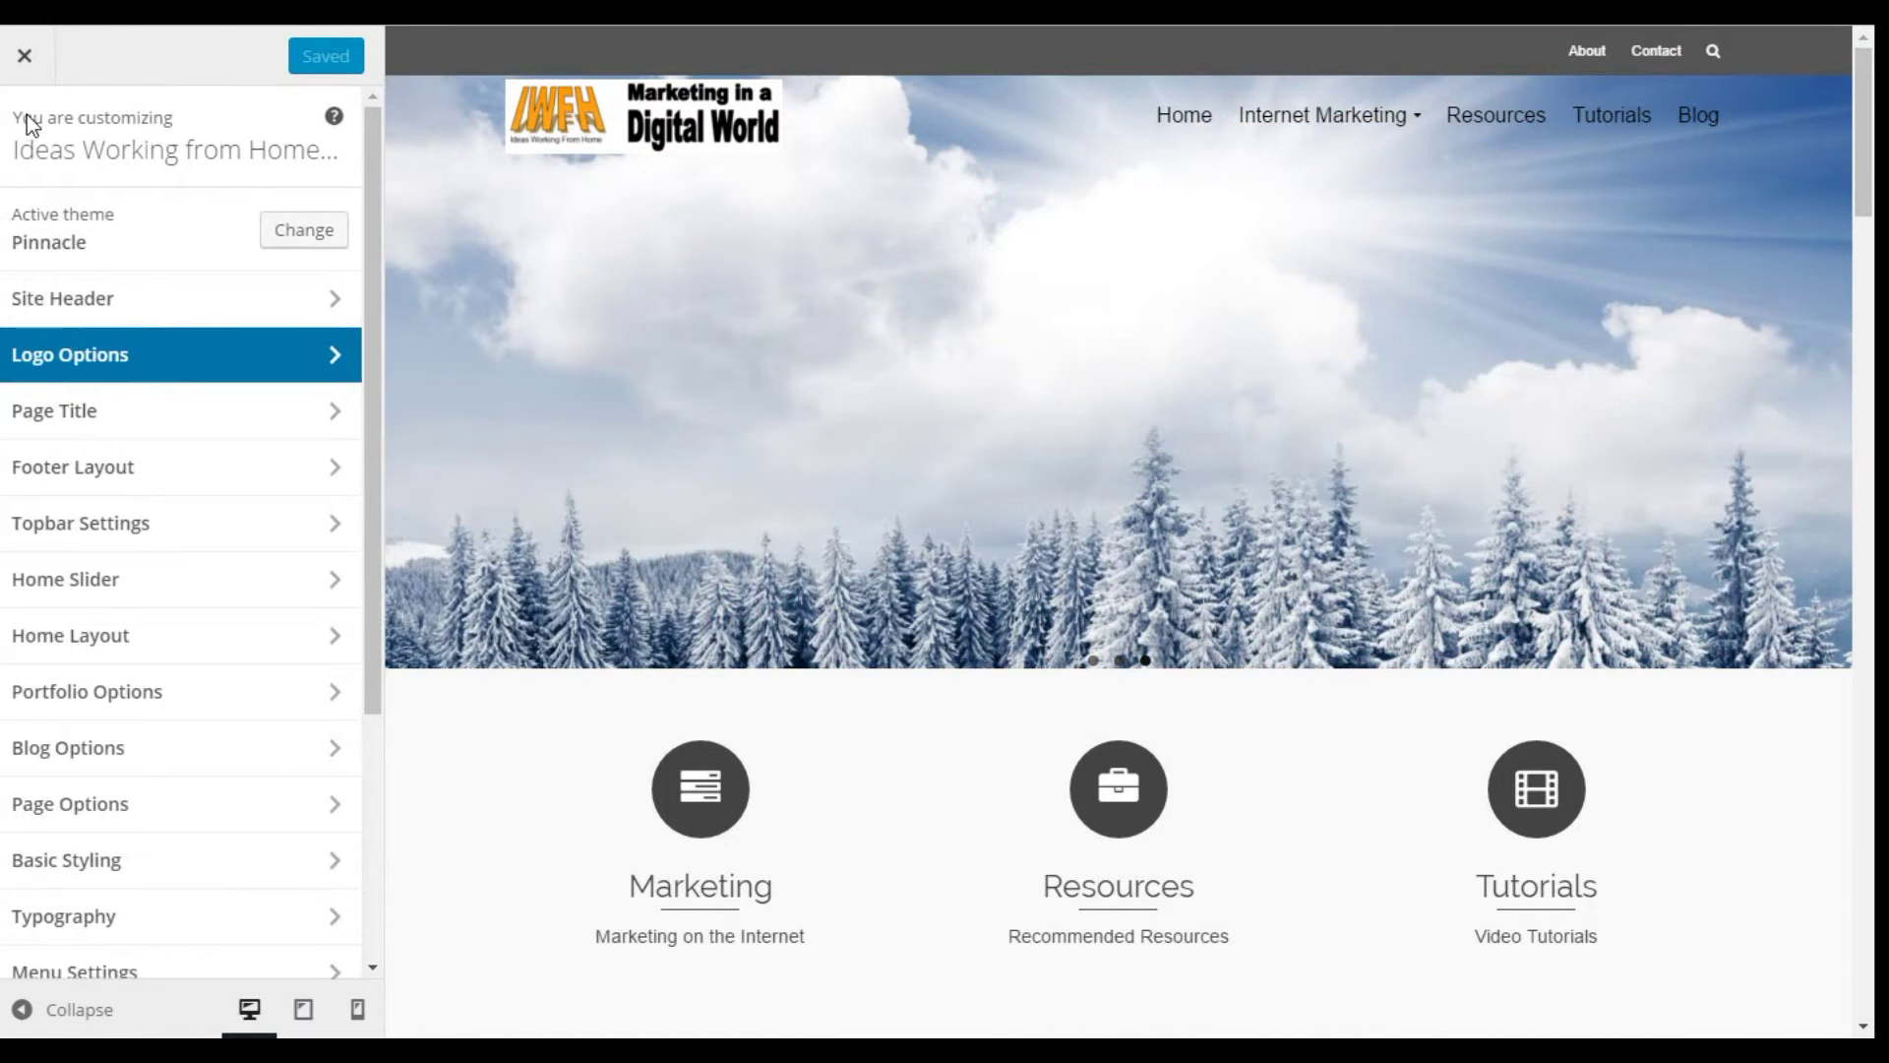
Turn 'Show the page title by default' On and bring the preview back to the home page
{"action": "left_click", "coordinate": [91, 411]}
{"action": "left_click", "coordinate": [39, 254]}
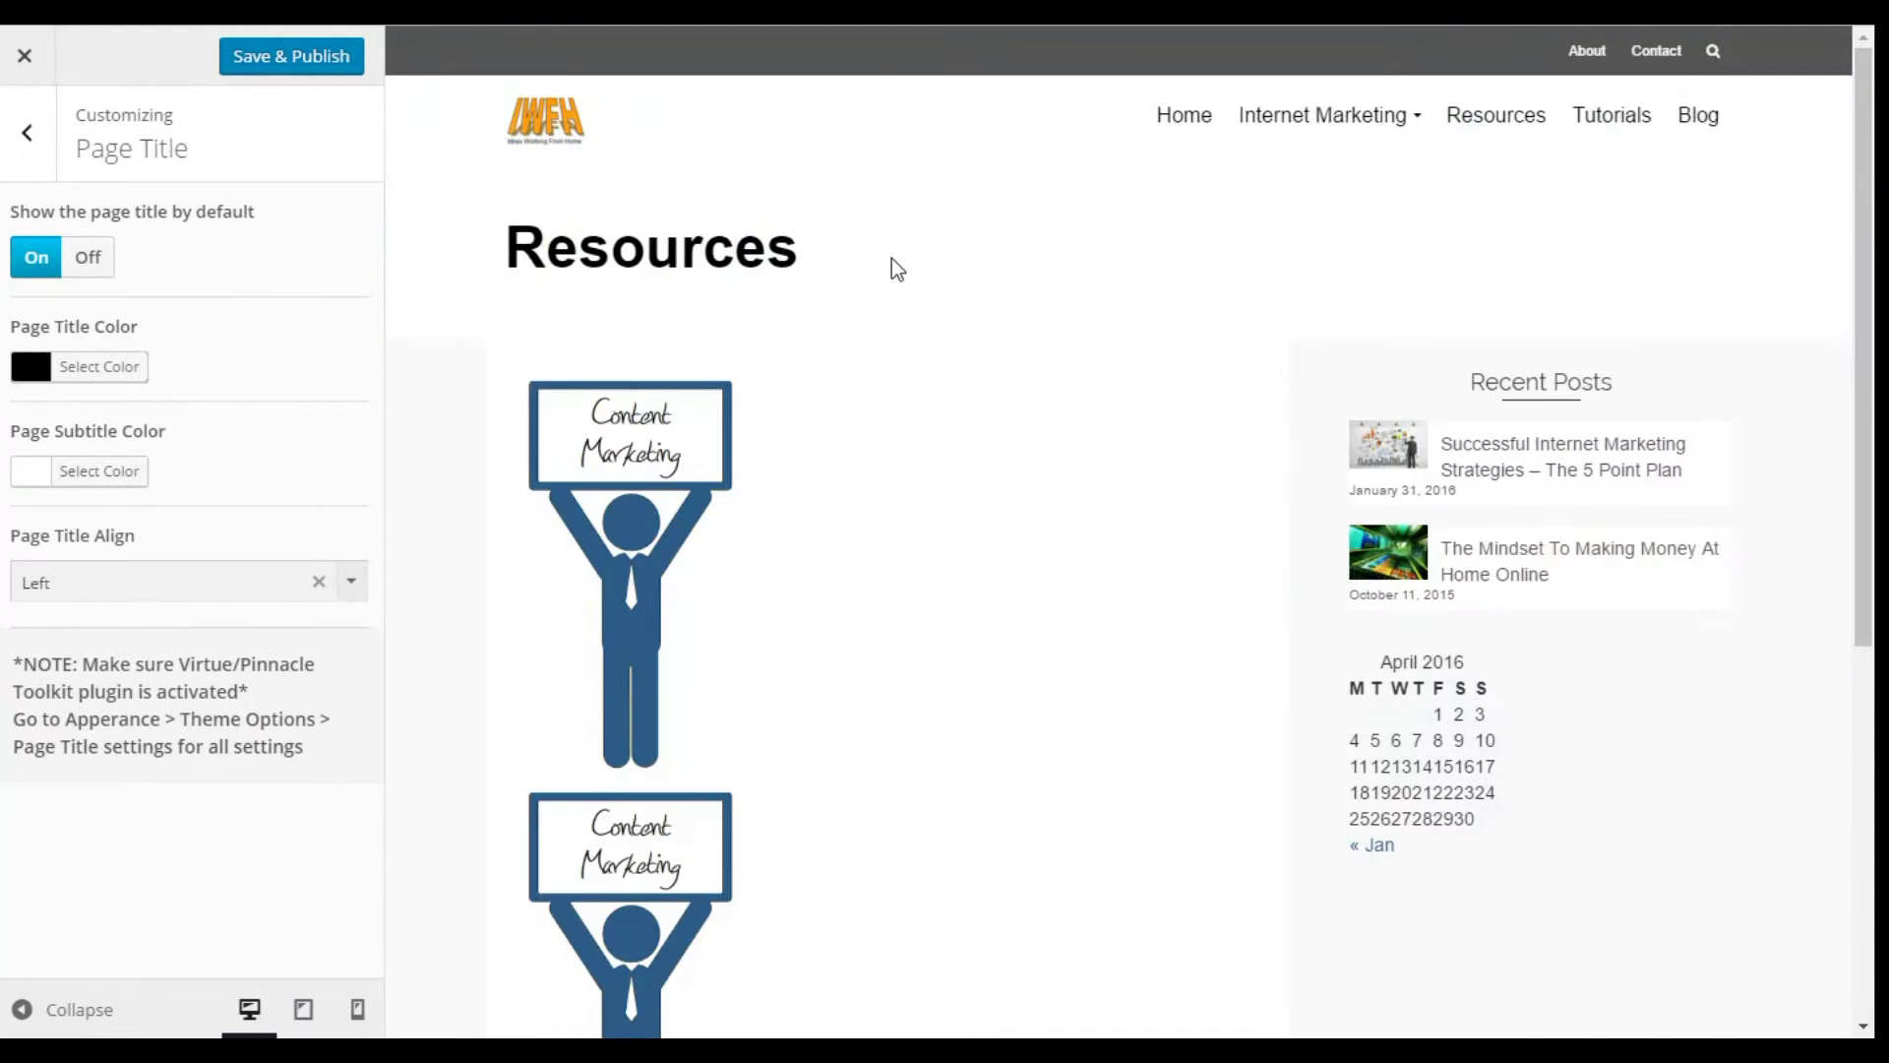
{"action": "left_click", "coordinate": [1192, 108]}
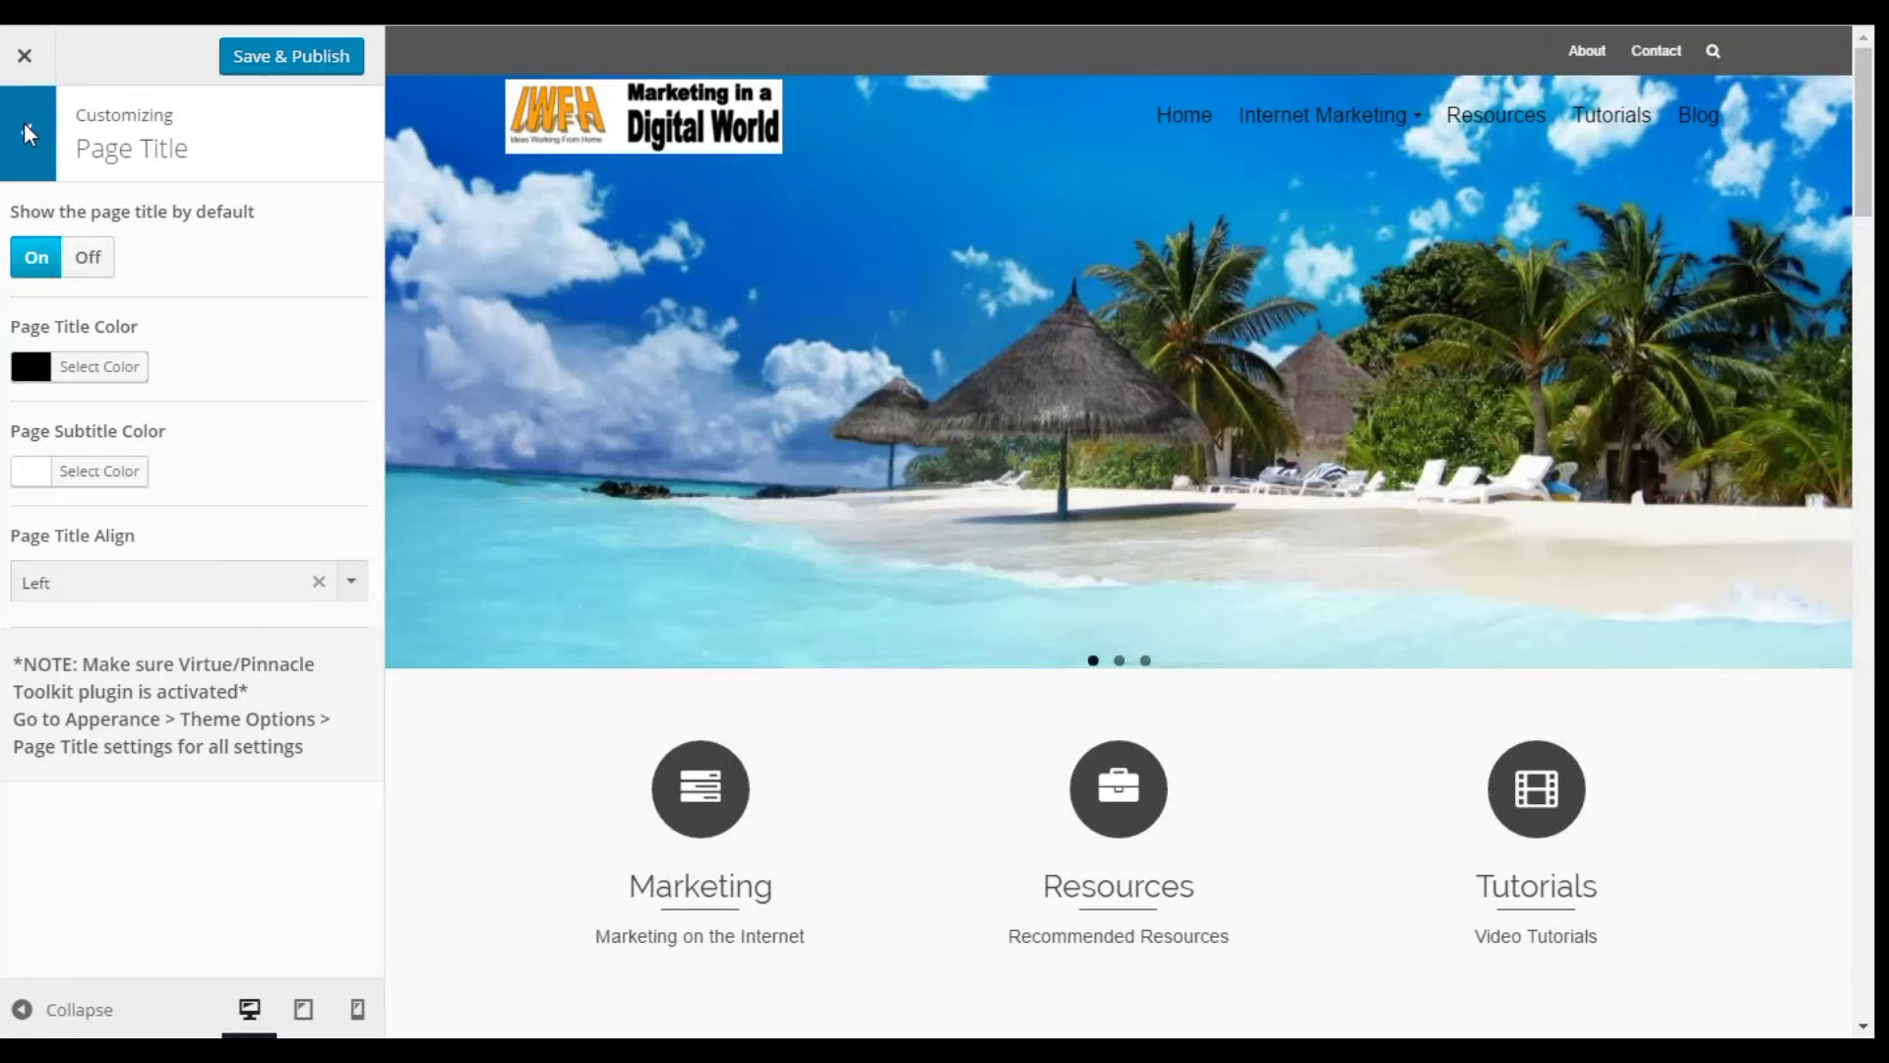
{"action": "left_click", "coordinate": [22, 122]}
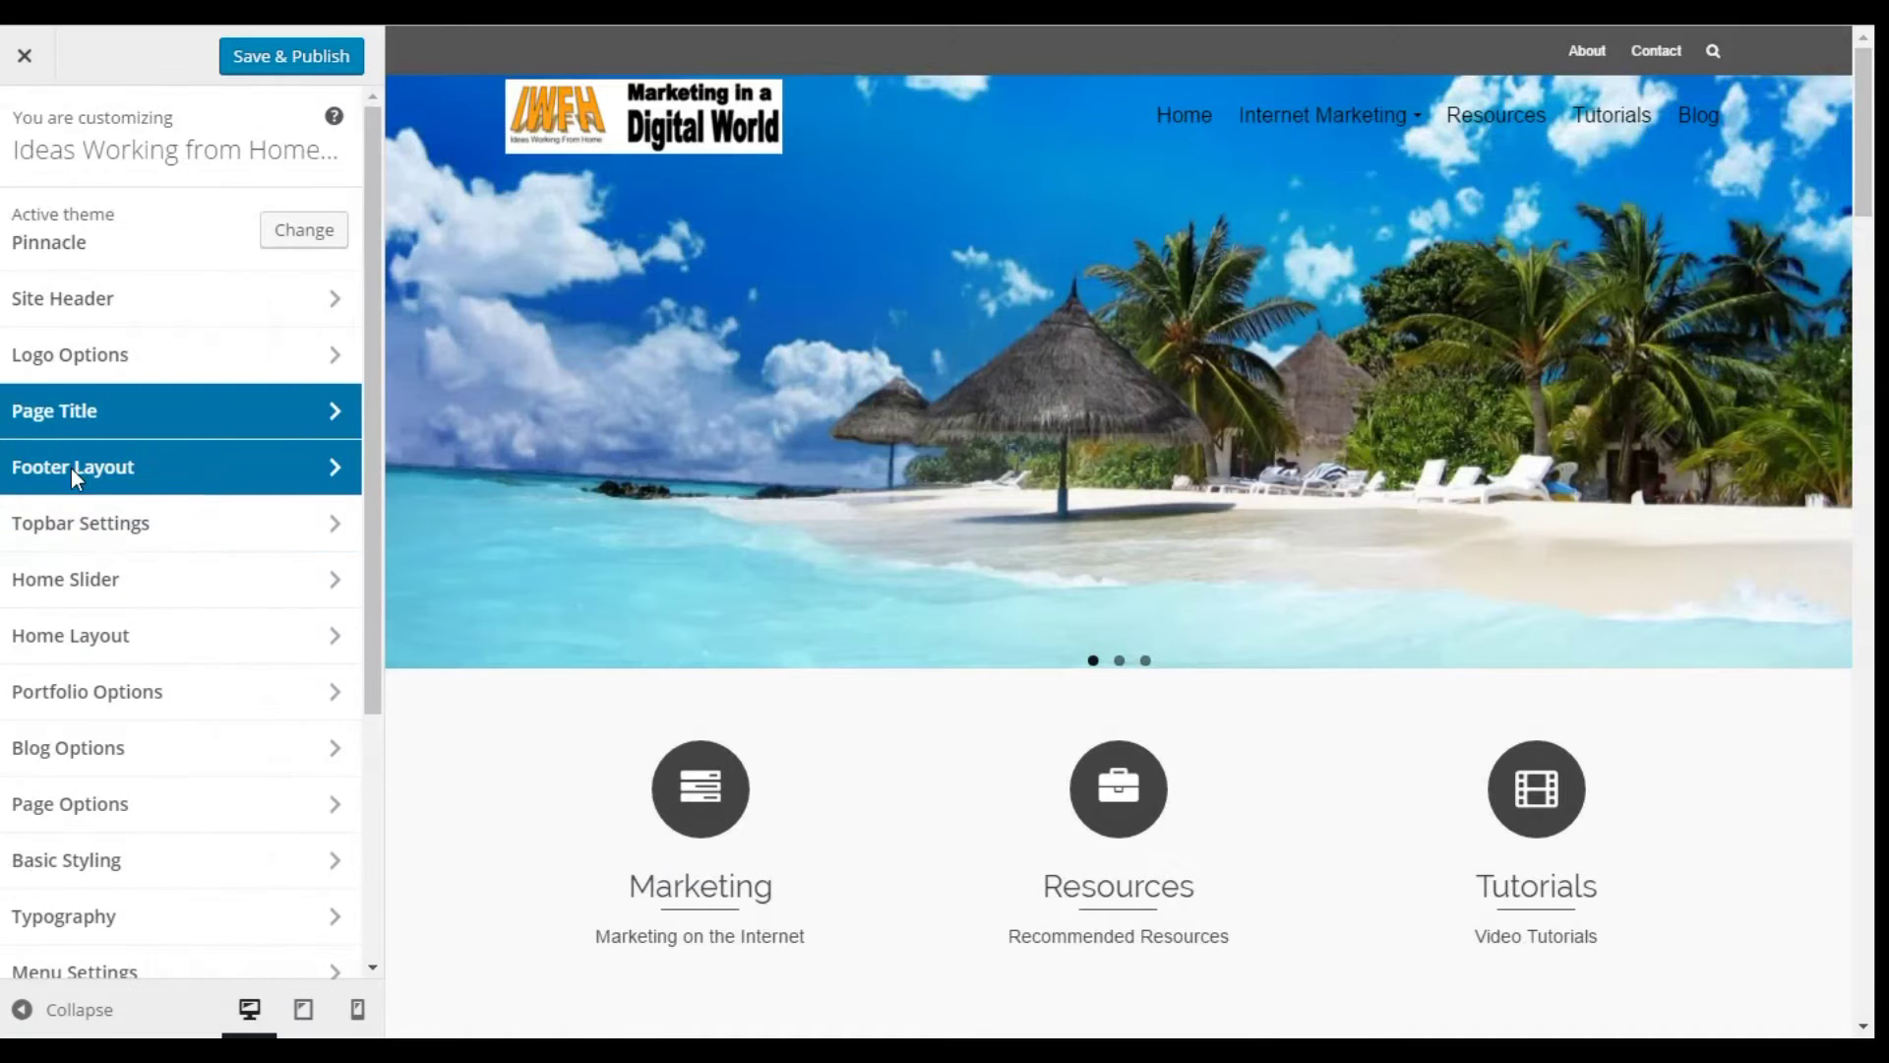
Browse the Footer Layout and Topbar Settings sections without changes
{"action": "left_click", "coordinate": [67, 459]}
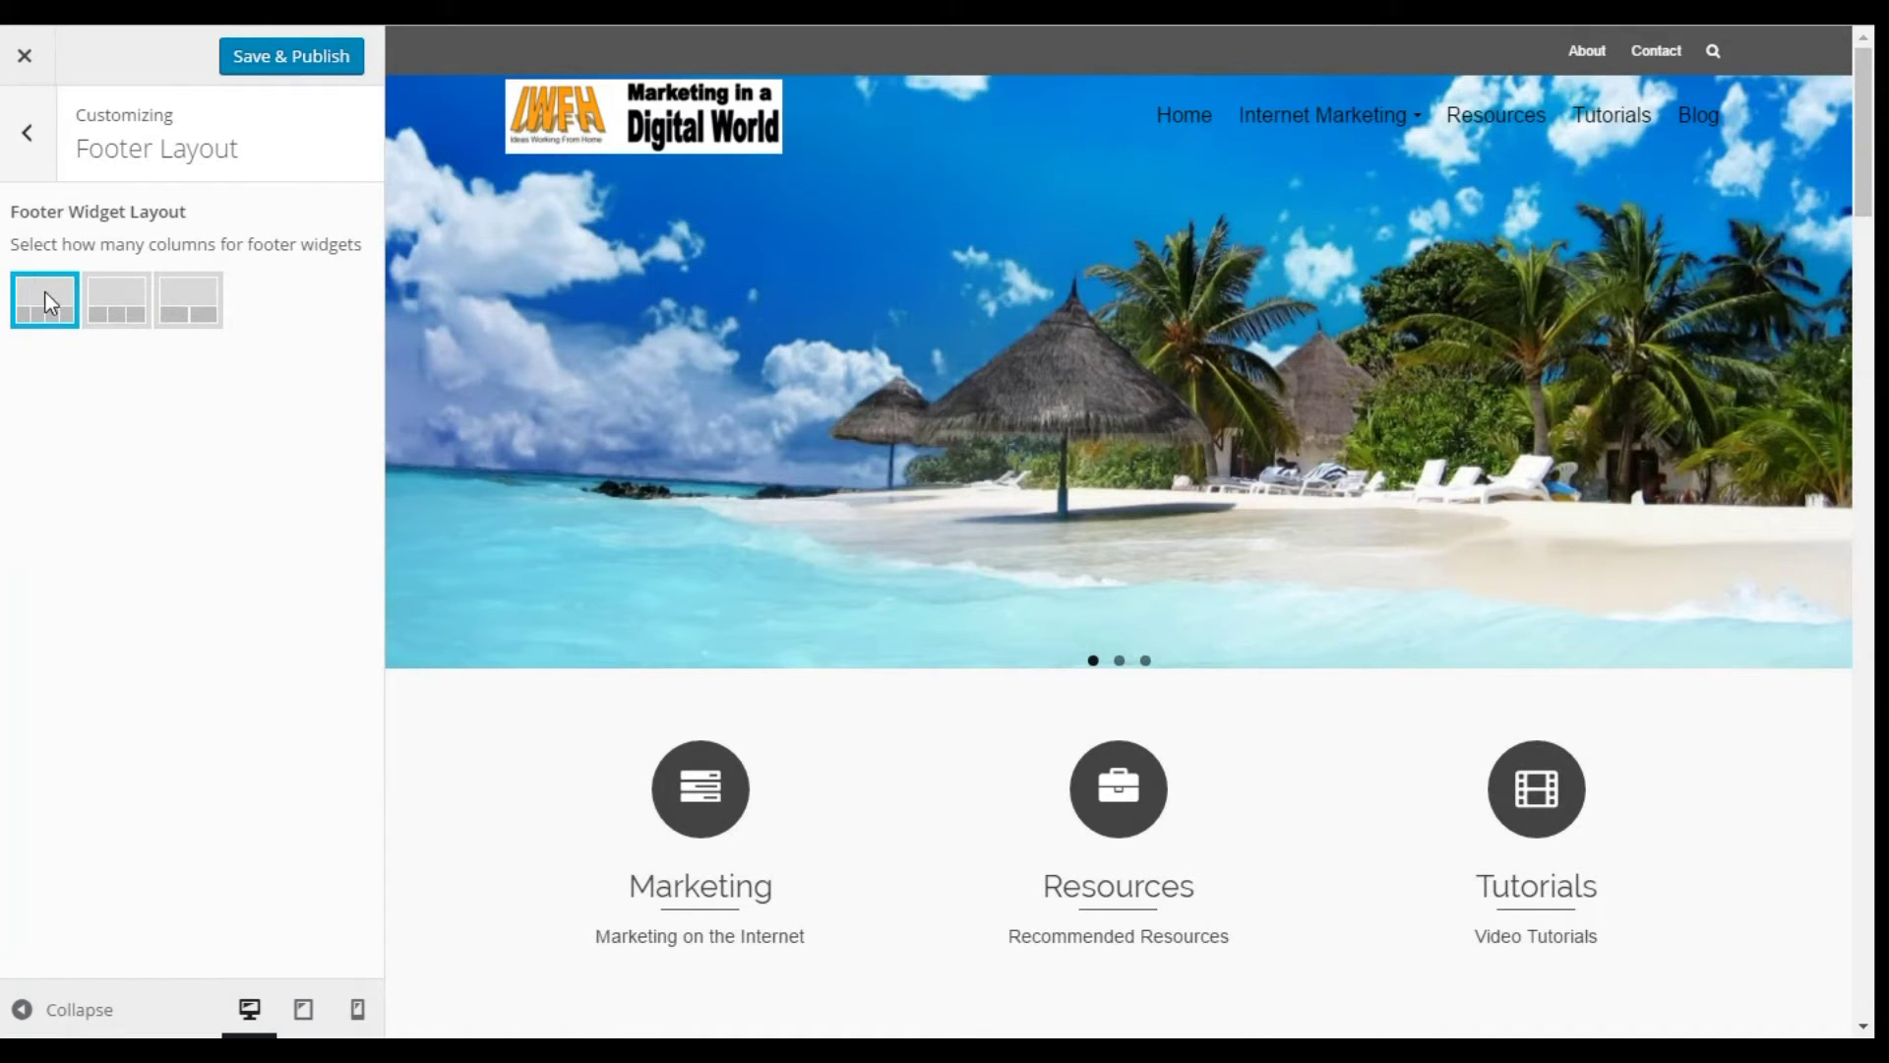
{"action": "left_click", "coordinate": [24, 112]}
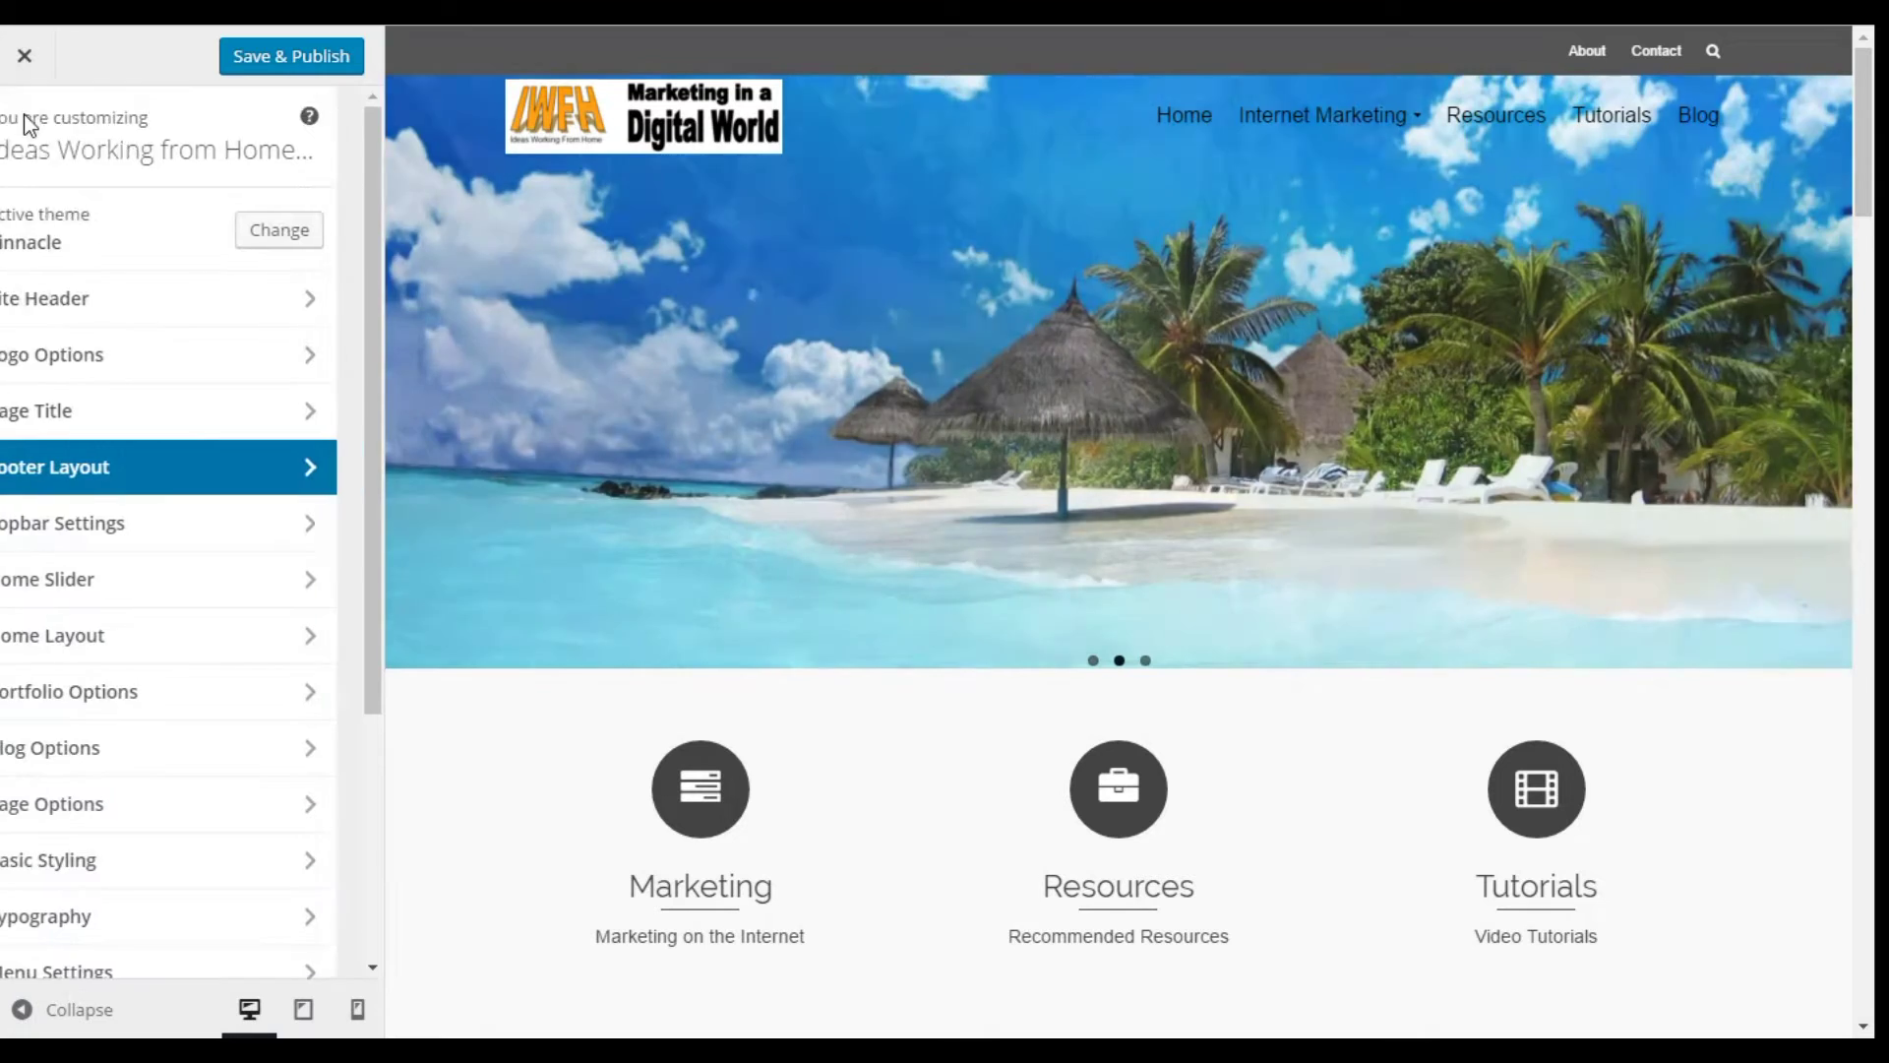
{"action": "left_click", "coordinate": [113, 519]}
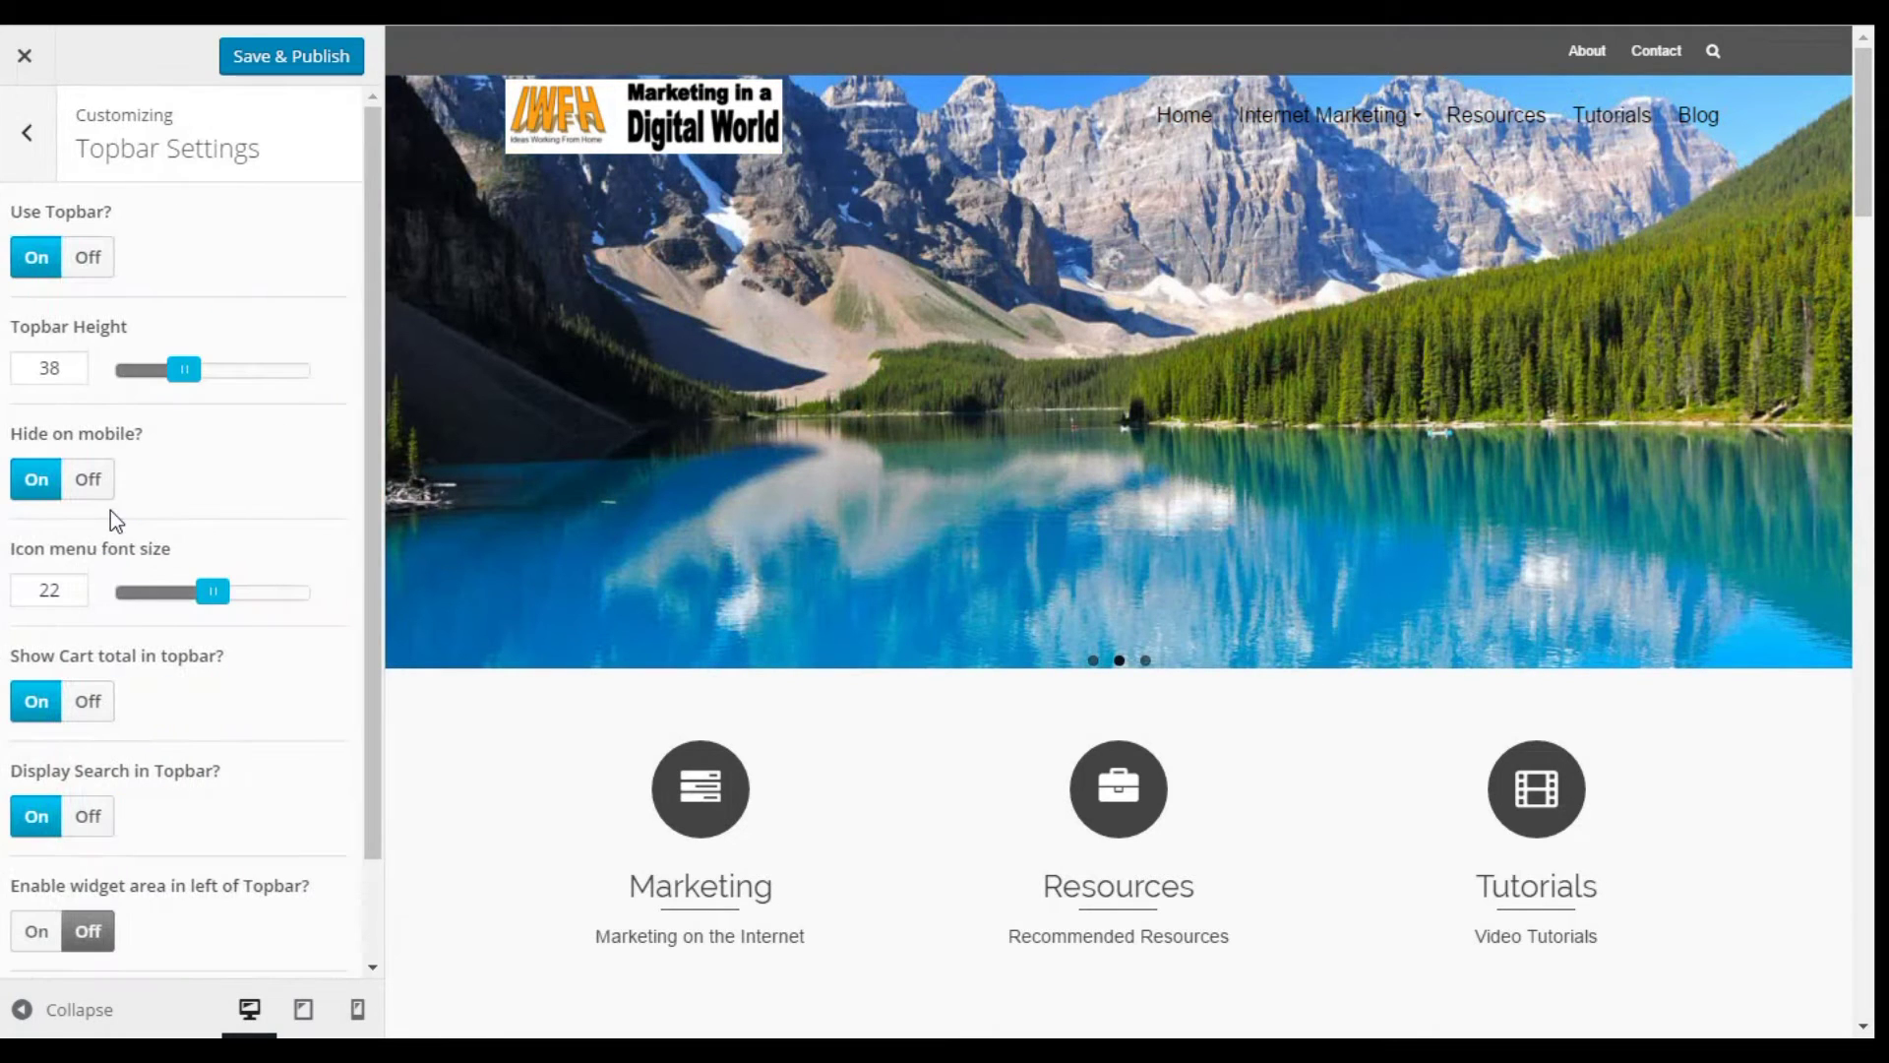
{"action": "left_click_drag", "start_coordinate": [375, 210], "coordinate": [375, 269]}
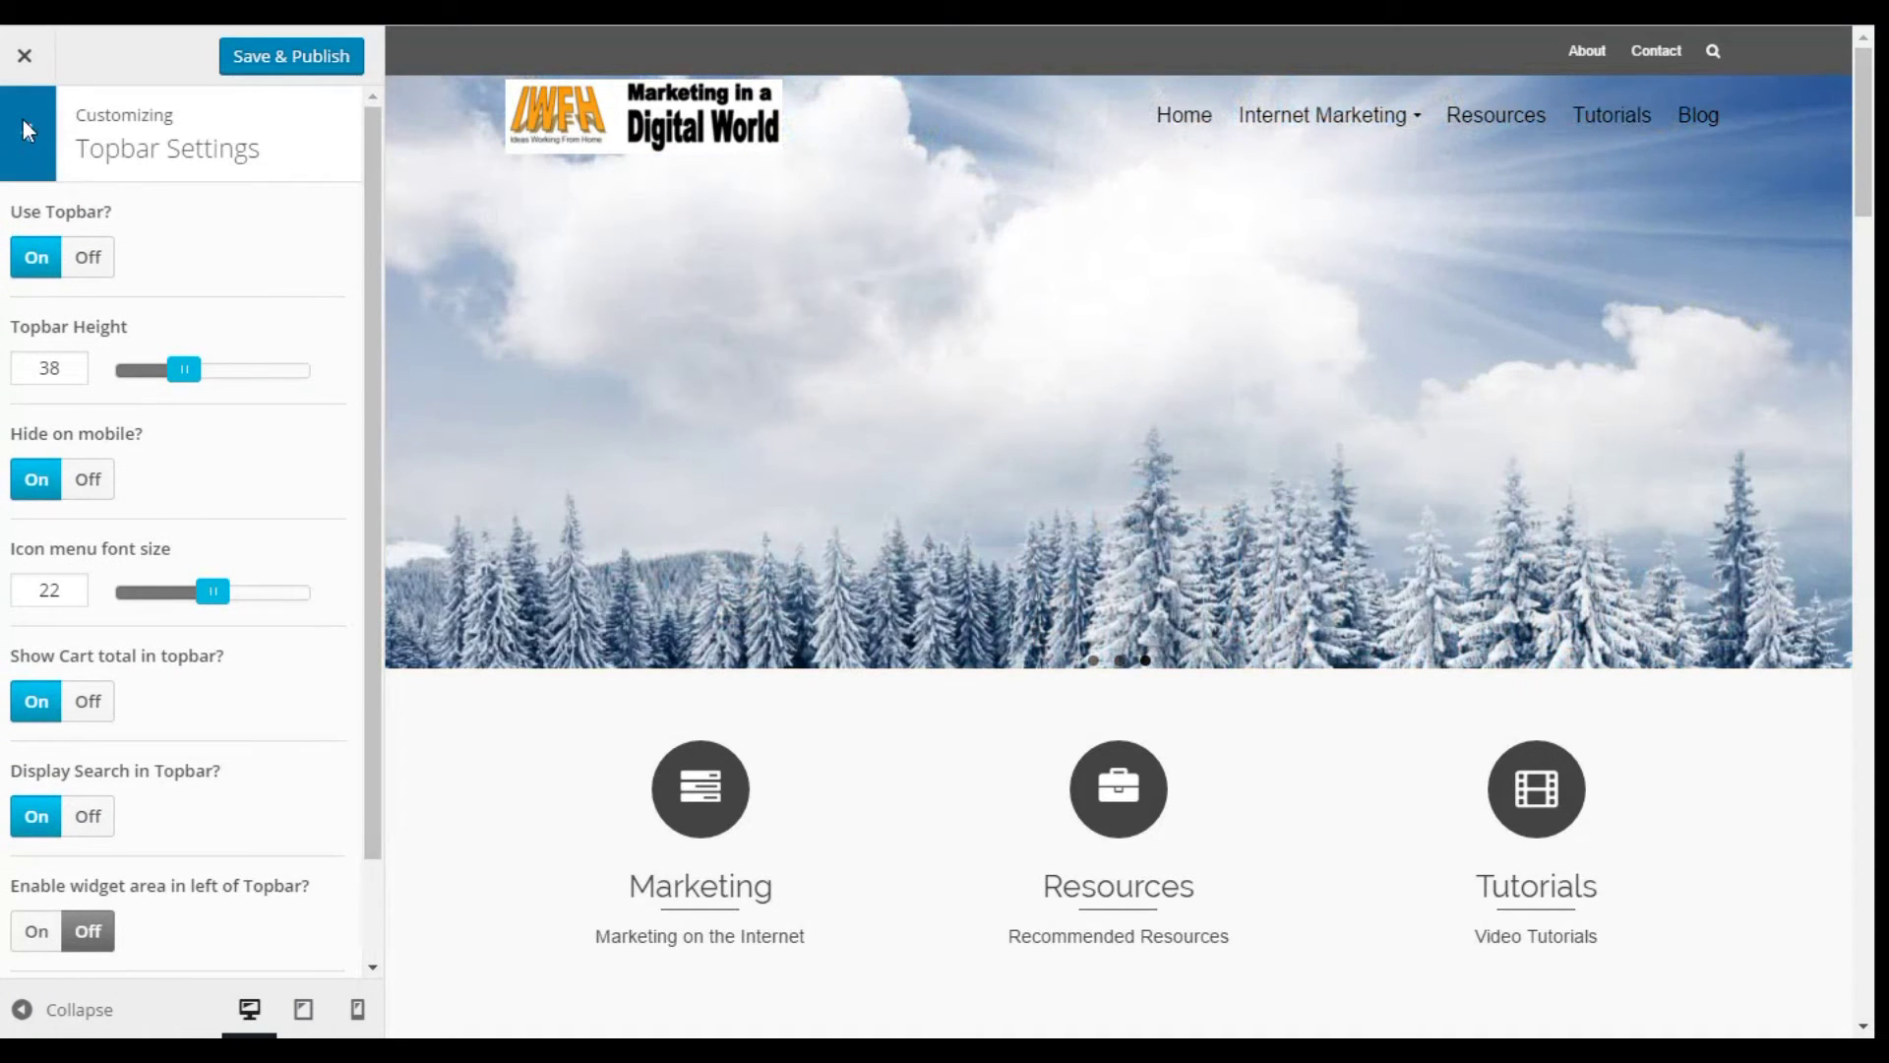
{"action": "left_click", "coordinate": [24, 123]}
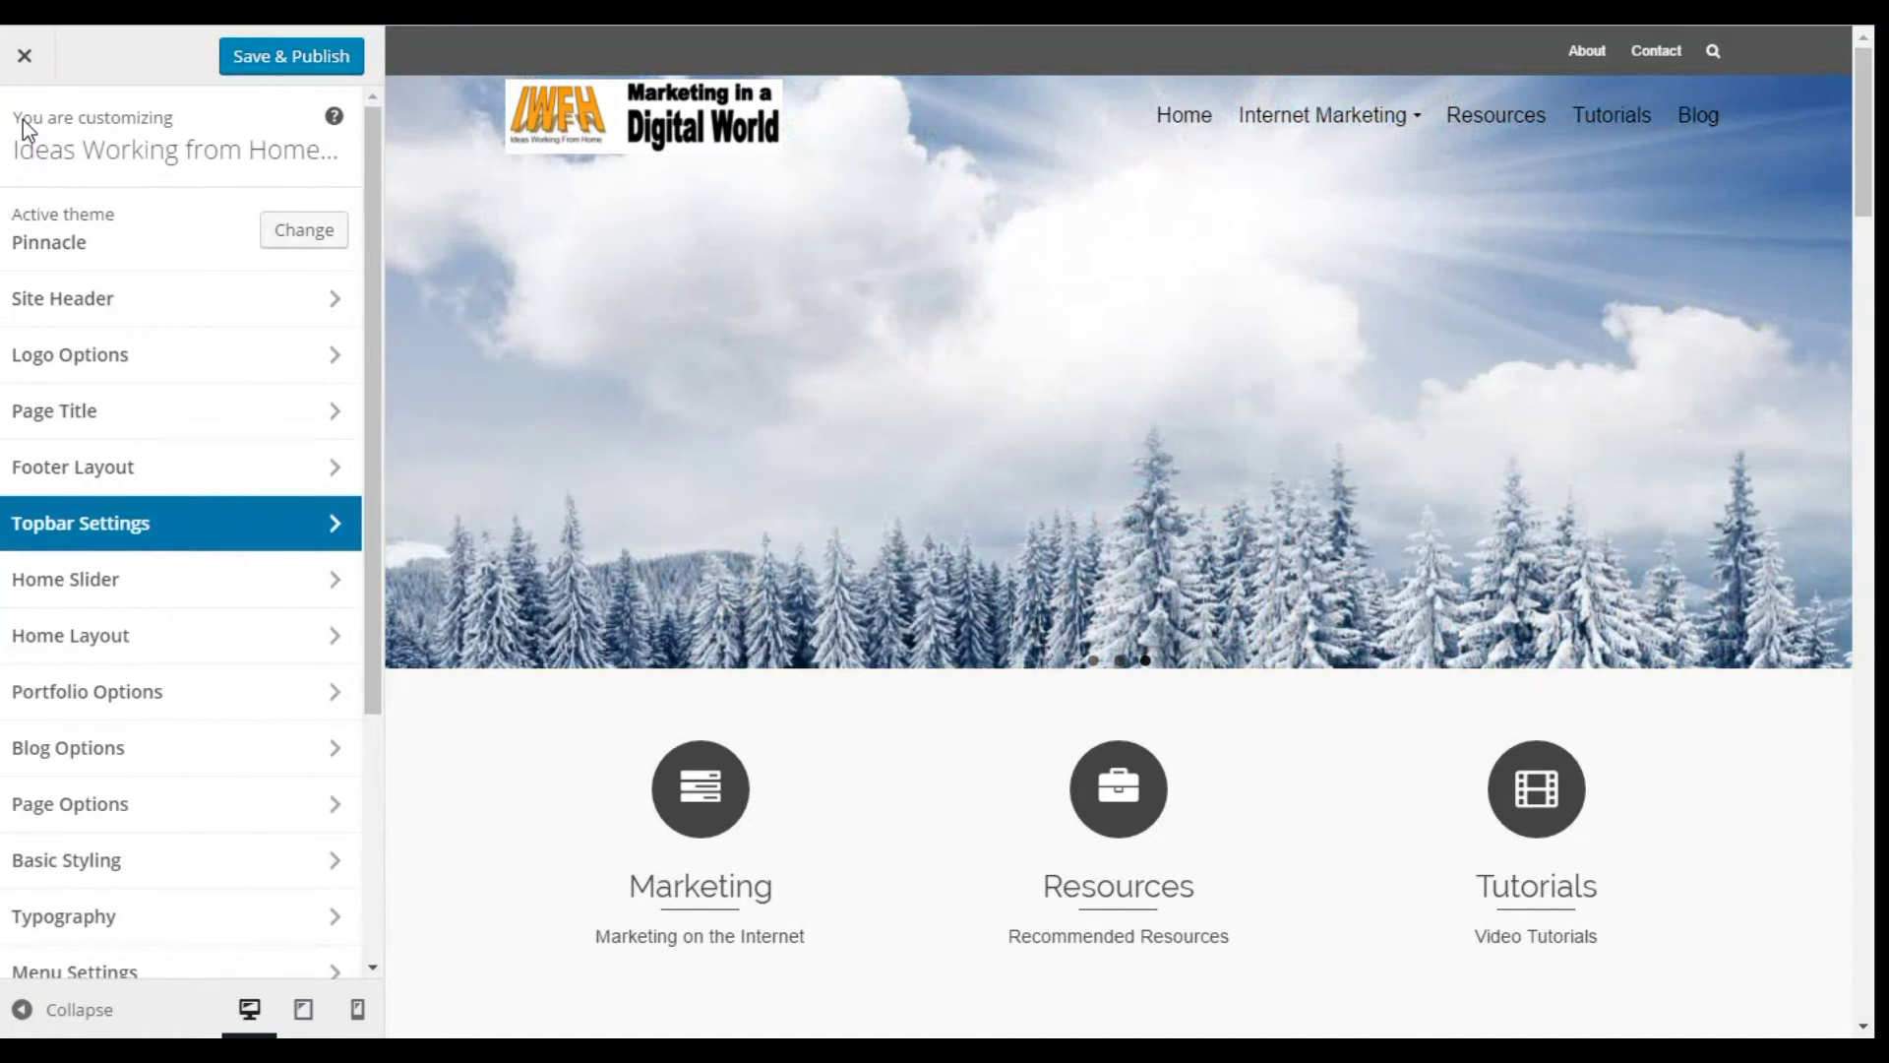
Switch the Home Slider's 'Place behind Header' option to Off
{"action": "left_click", "coordinate": [69, 573]}
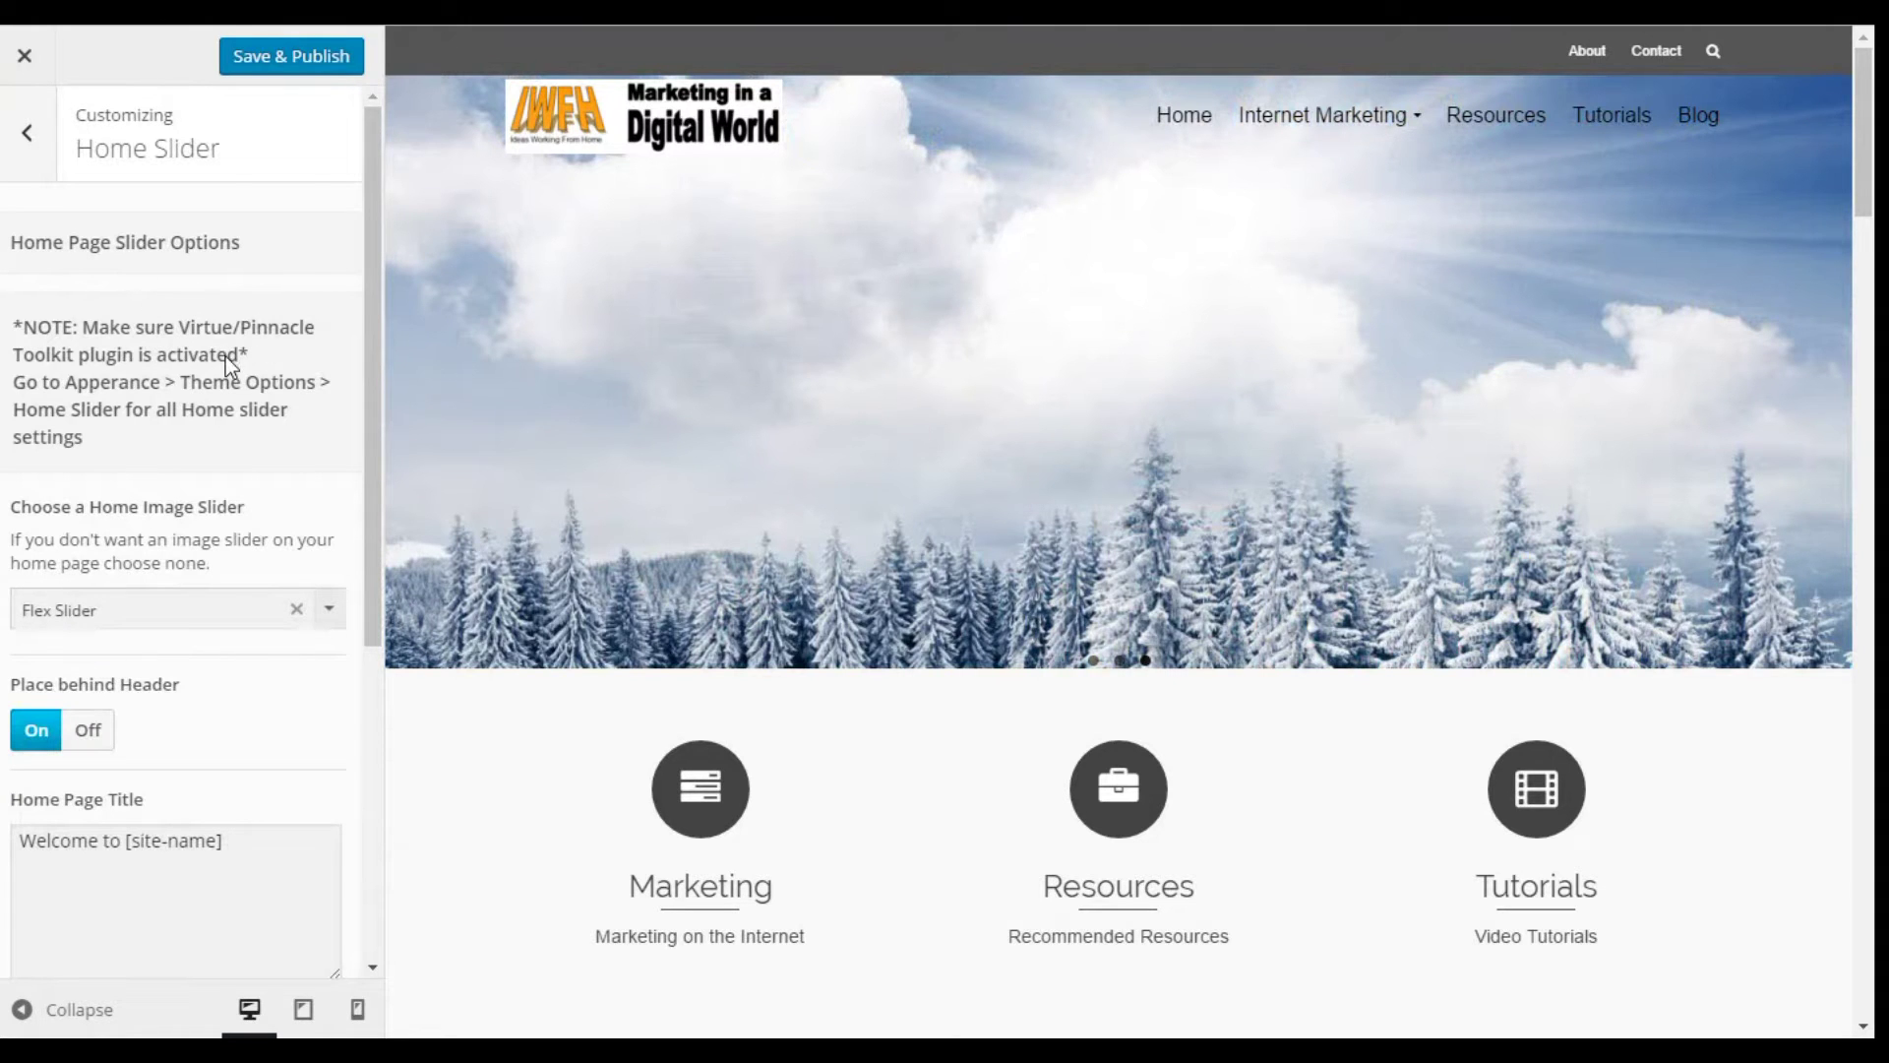
{"action": "scroll", "coordinate": [374, 571], "scroll_direction": "down", "scroll_amount": 3}
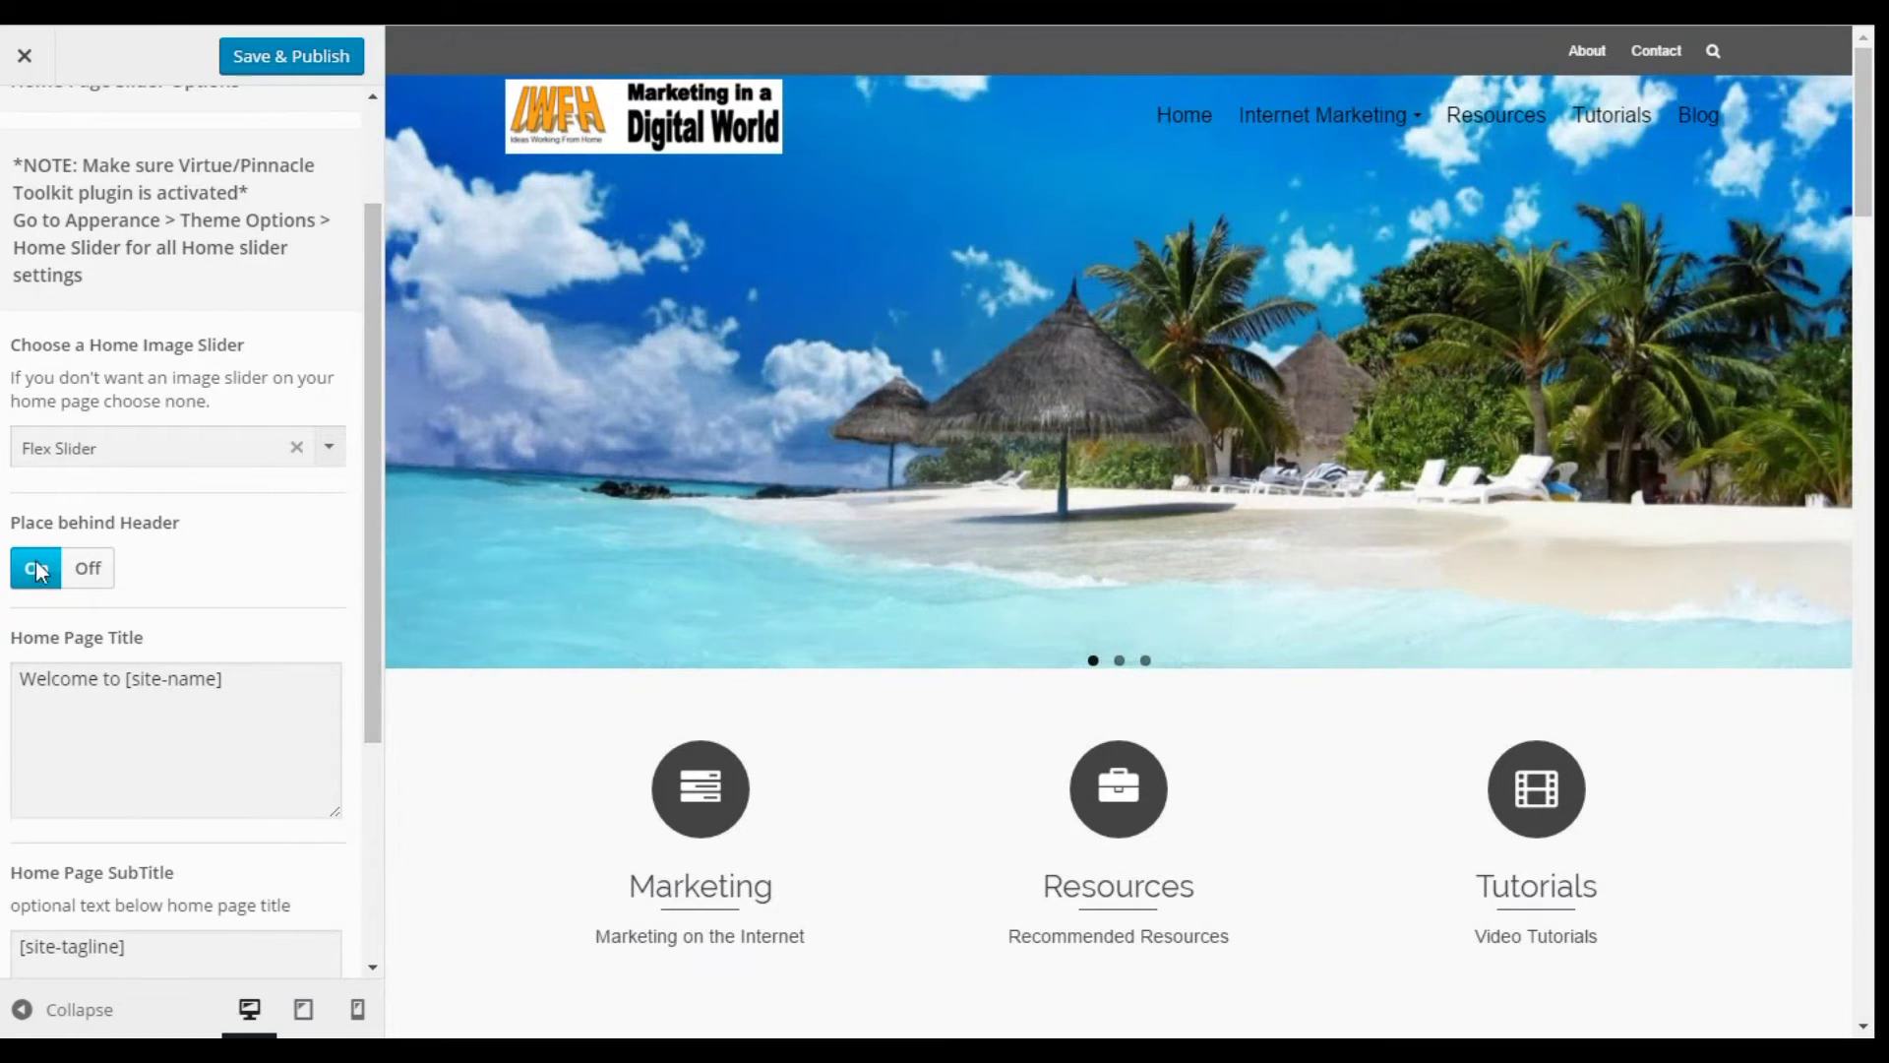
{"action": "left_click", "coordinate": [86, 567]}
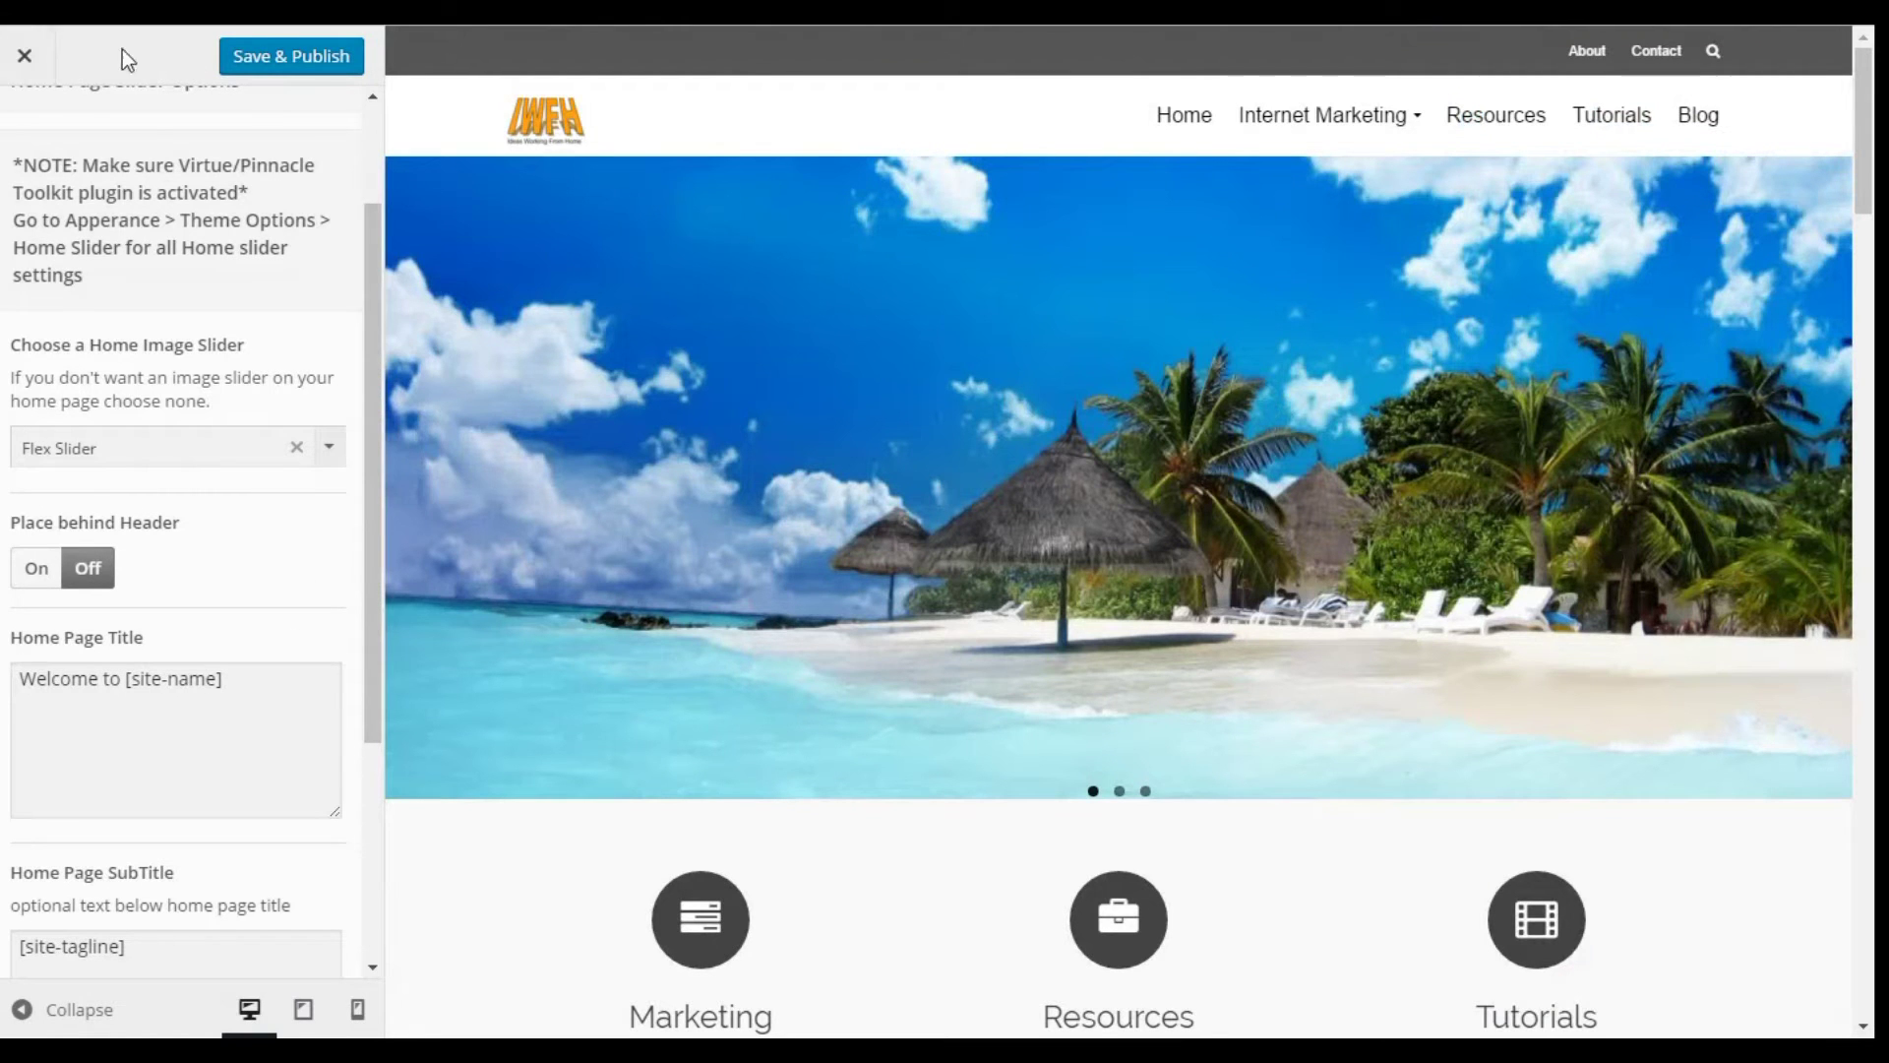
{"action": "scroll", "coordinate": [175, 175], "scroll_direction": "up", "scroll_amount": 2}
Browse the Home Layout and Portfolio Options settings
{"action": "left_click", "coordinate": [28, 129]}
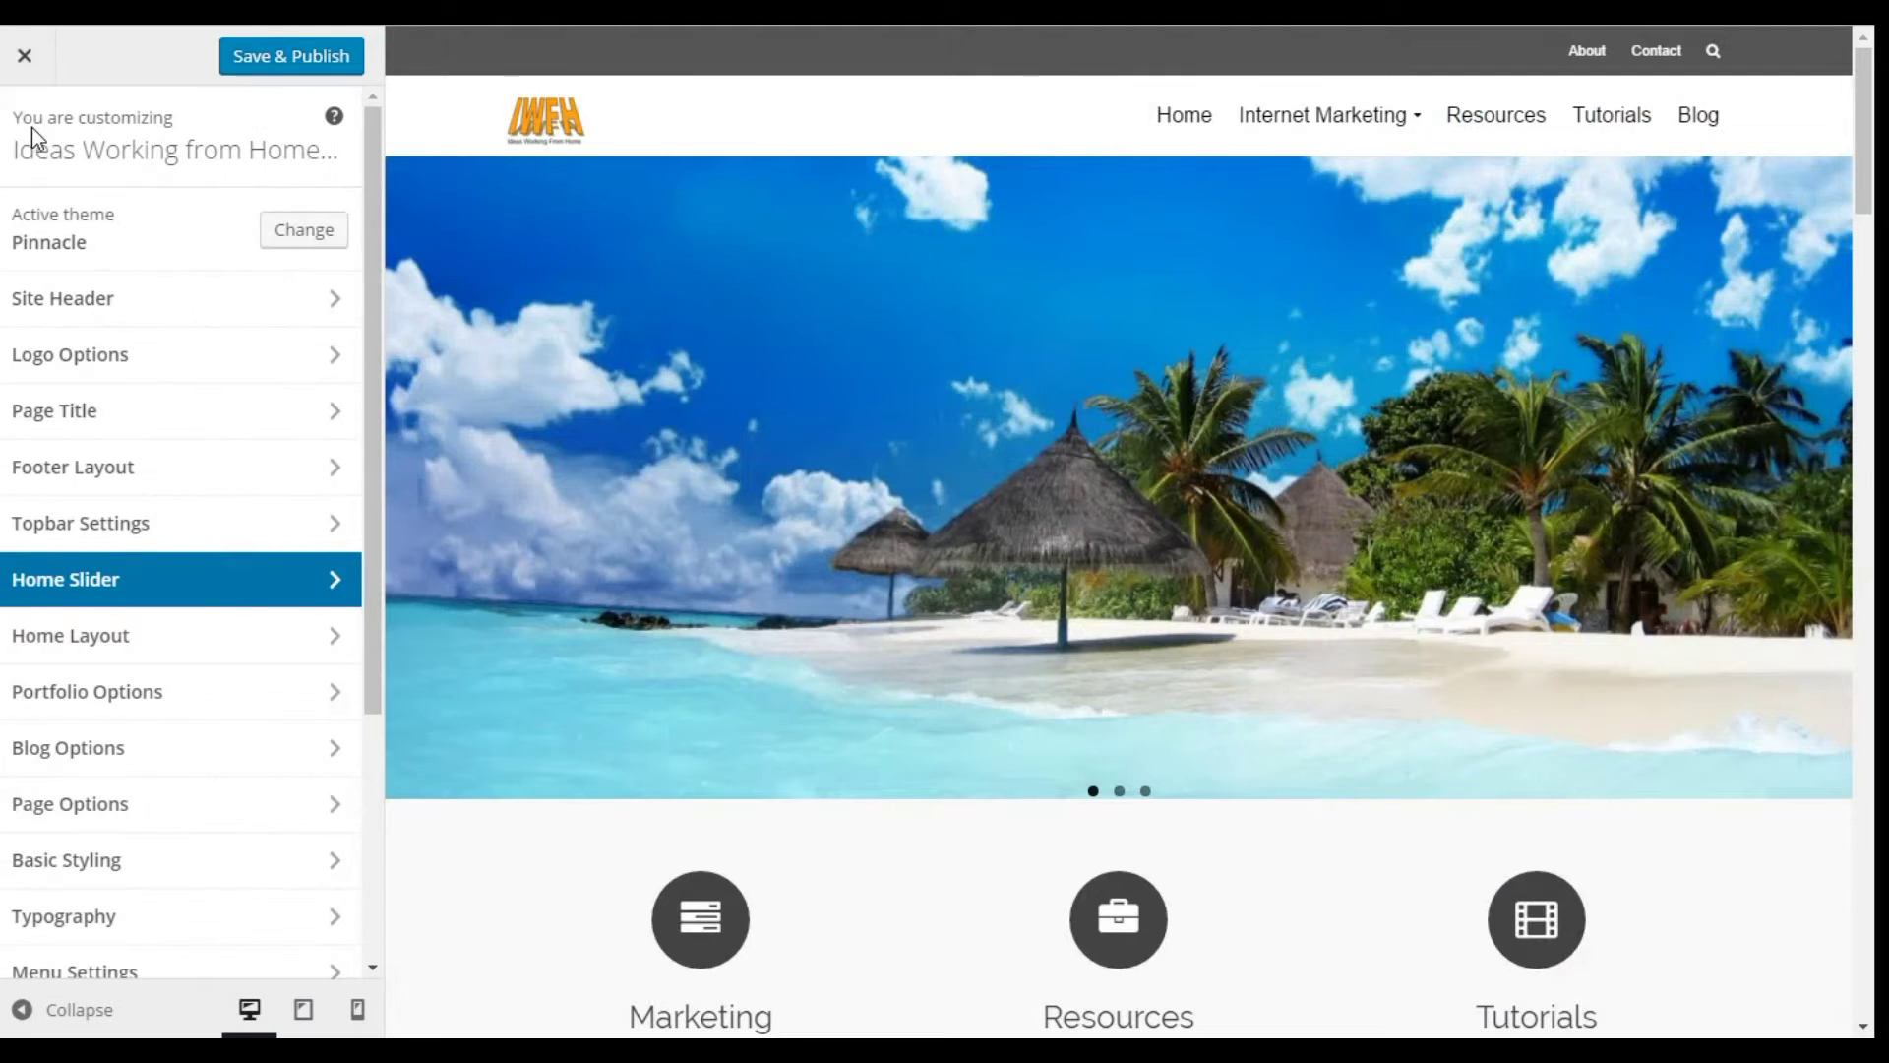
{"action": "left_click", "coordinate": [95, 622]}
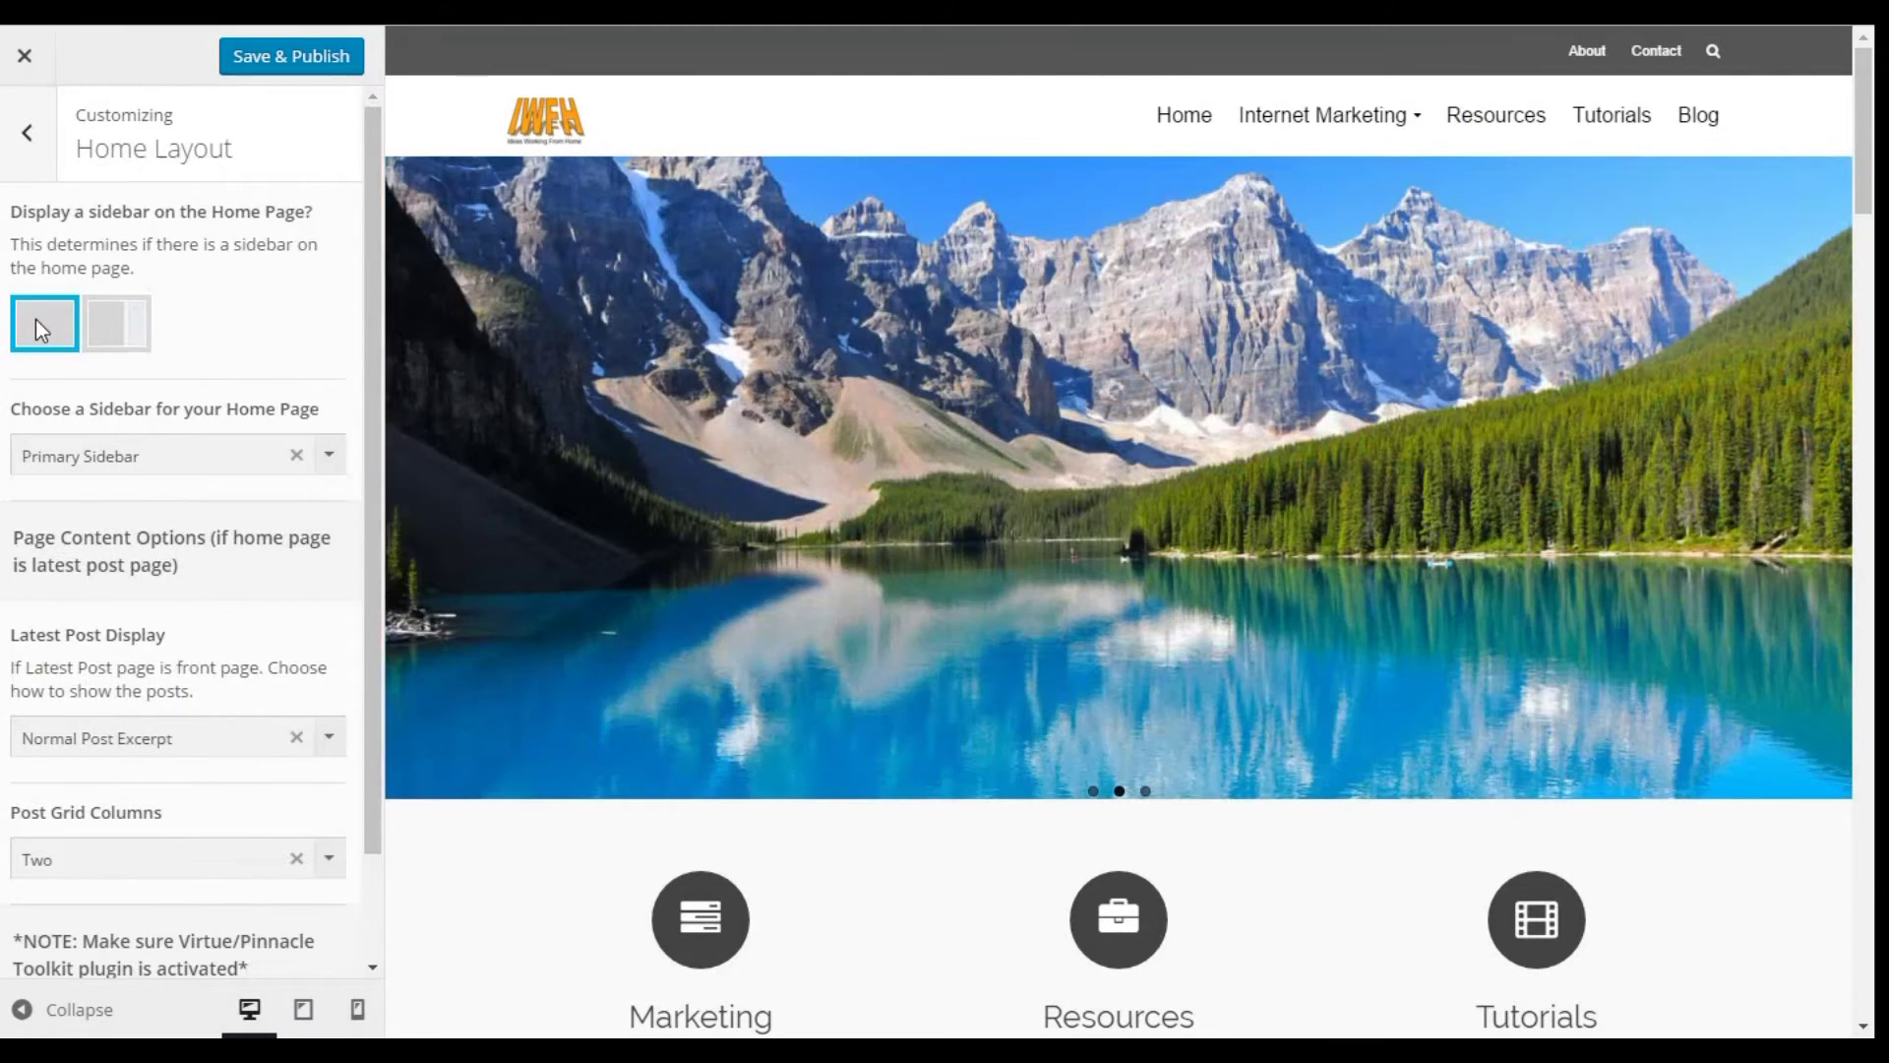
{"action": "left_click_drag", "start_coordinate": [370, 327], "coordinate": [374, 280]}
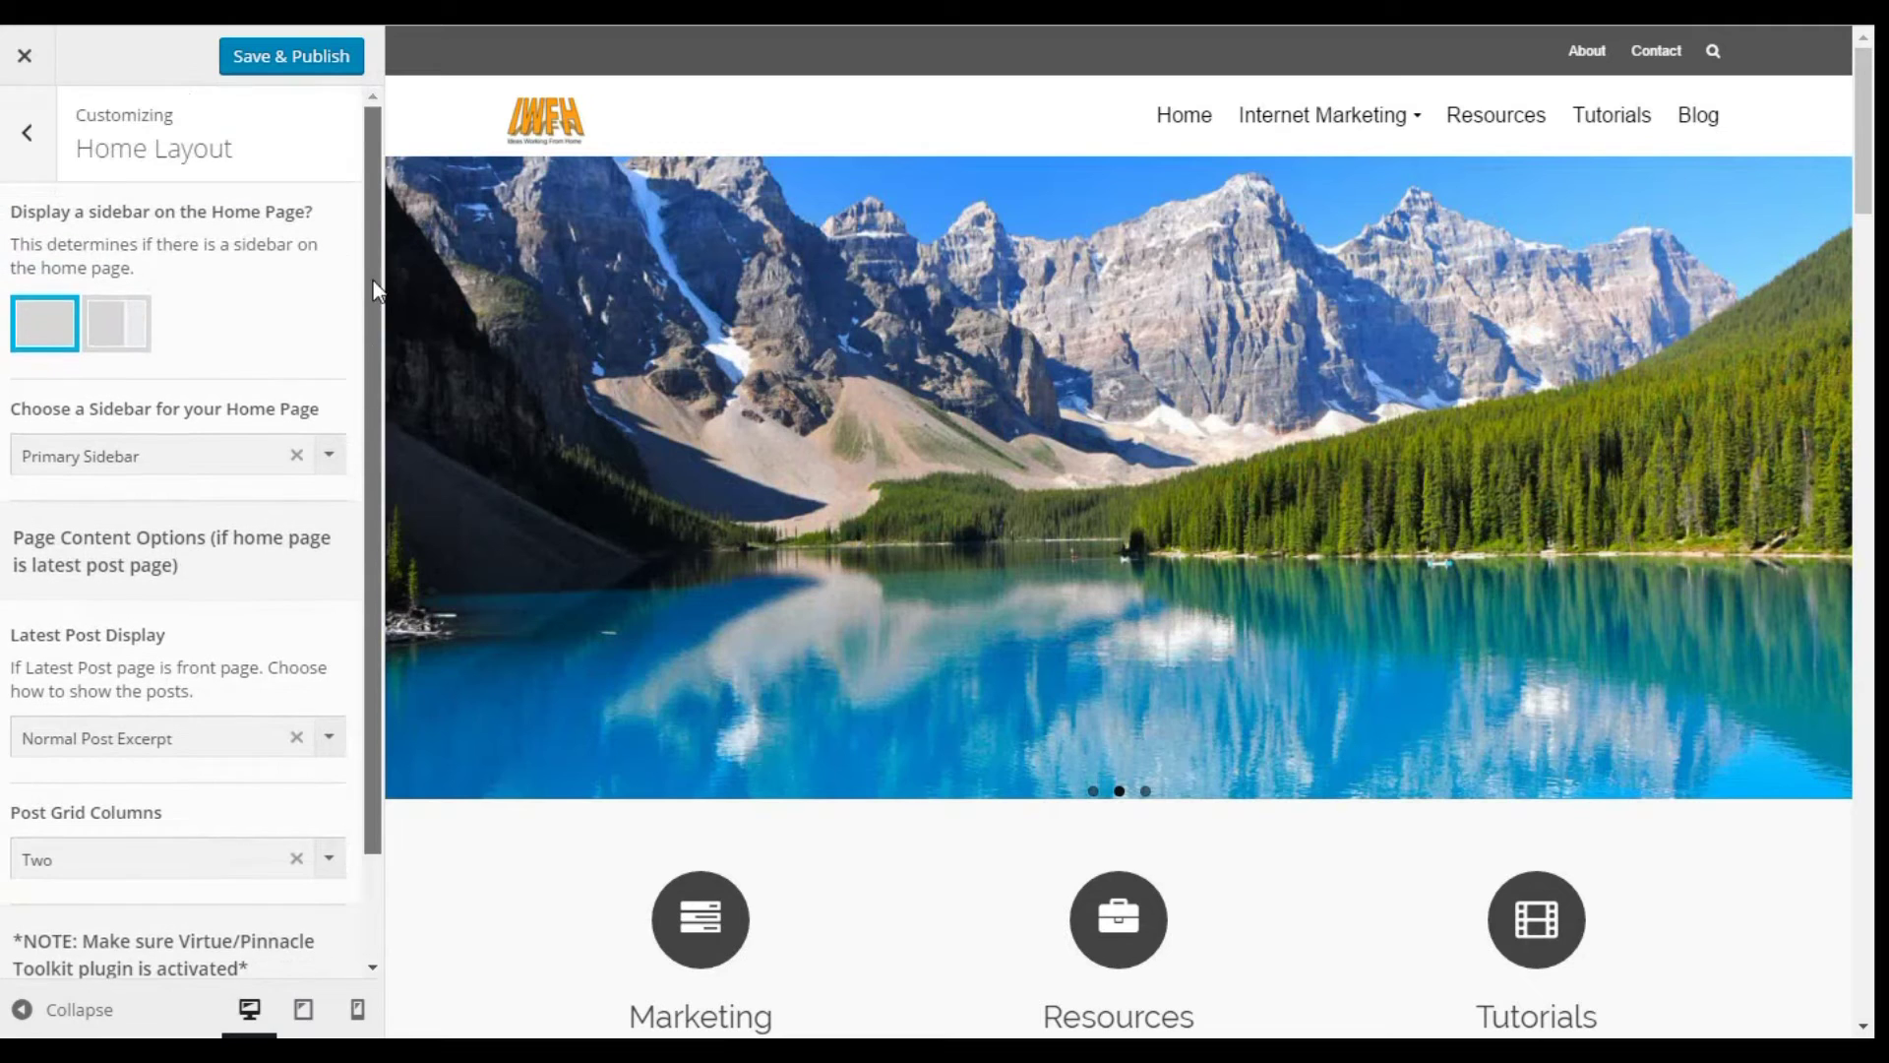
{"action": "left_click", "coordinate": [14, 126]}
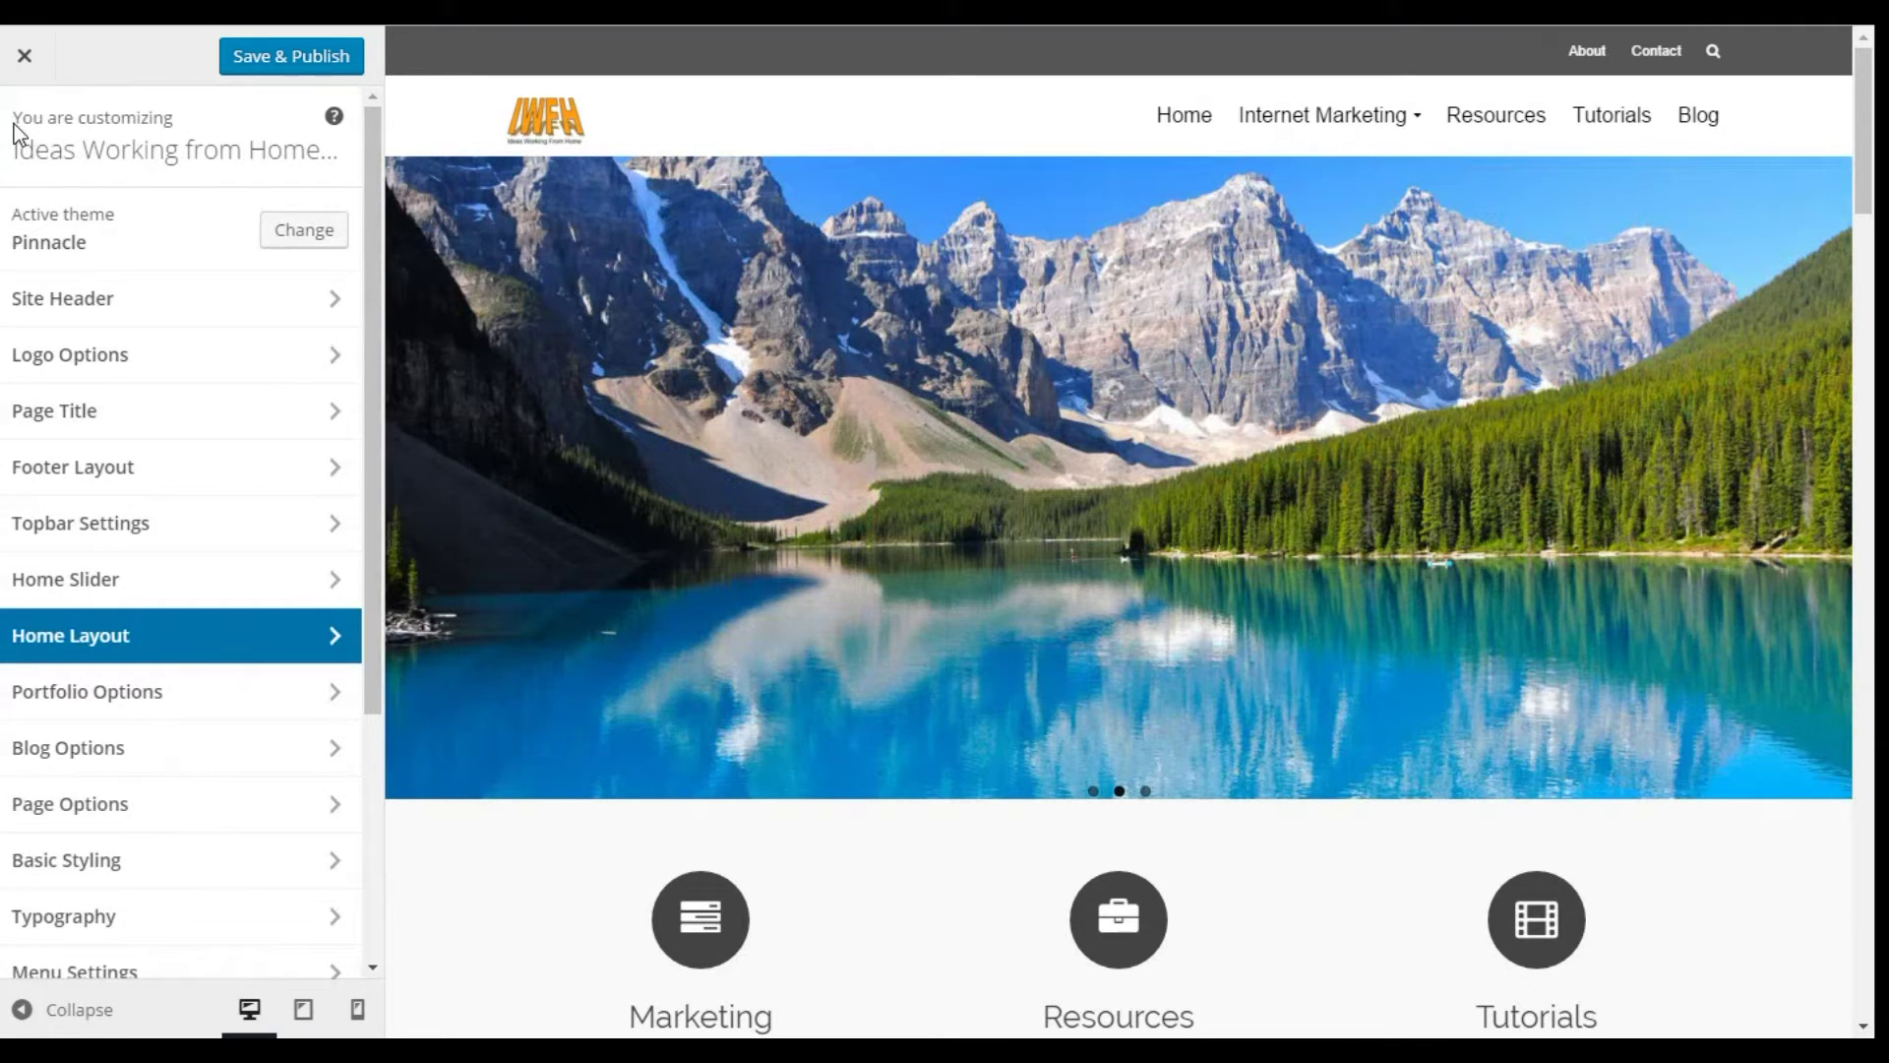
{"action": "left_click", "coordinate": [114, 680]}
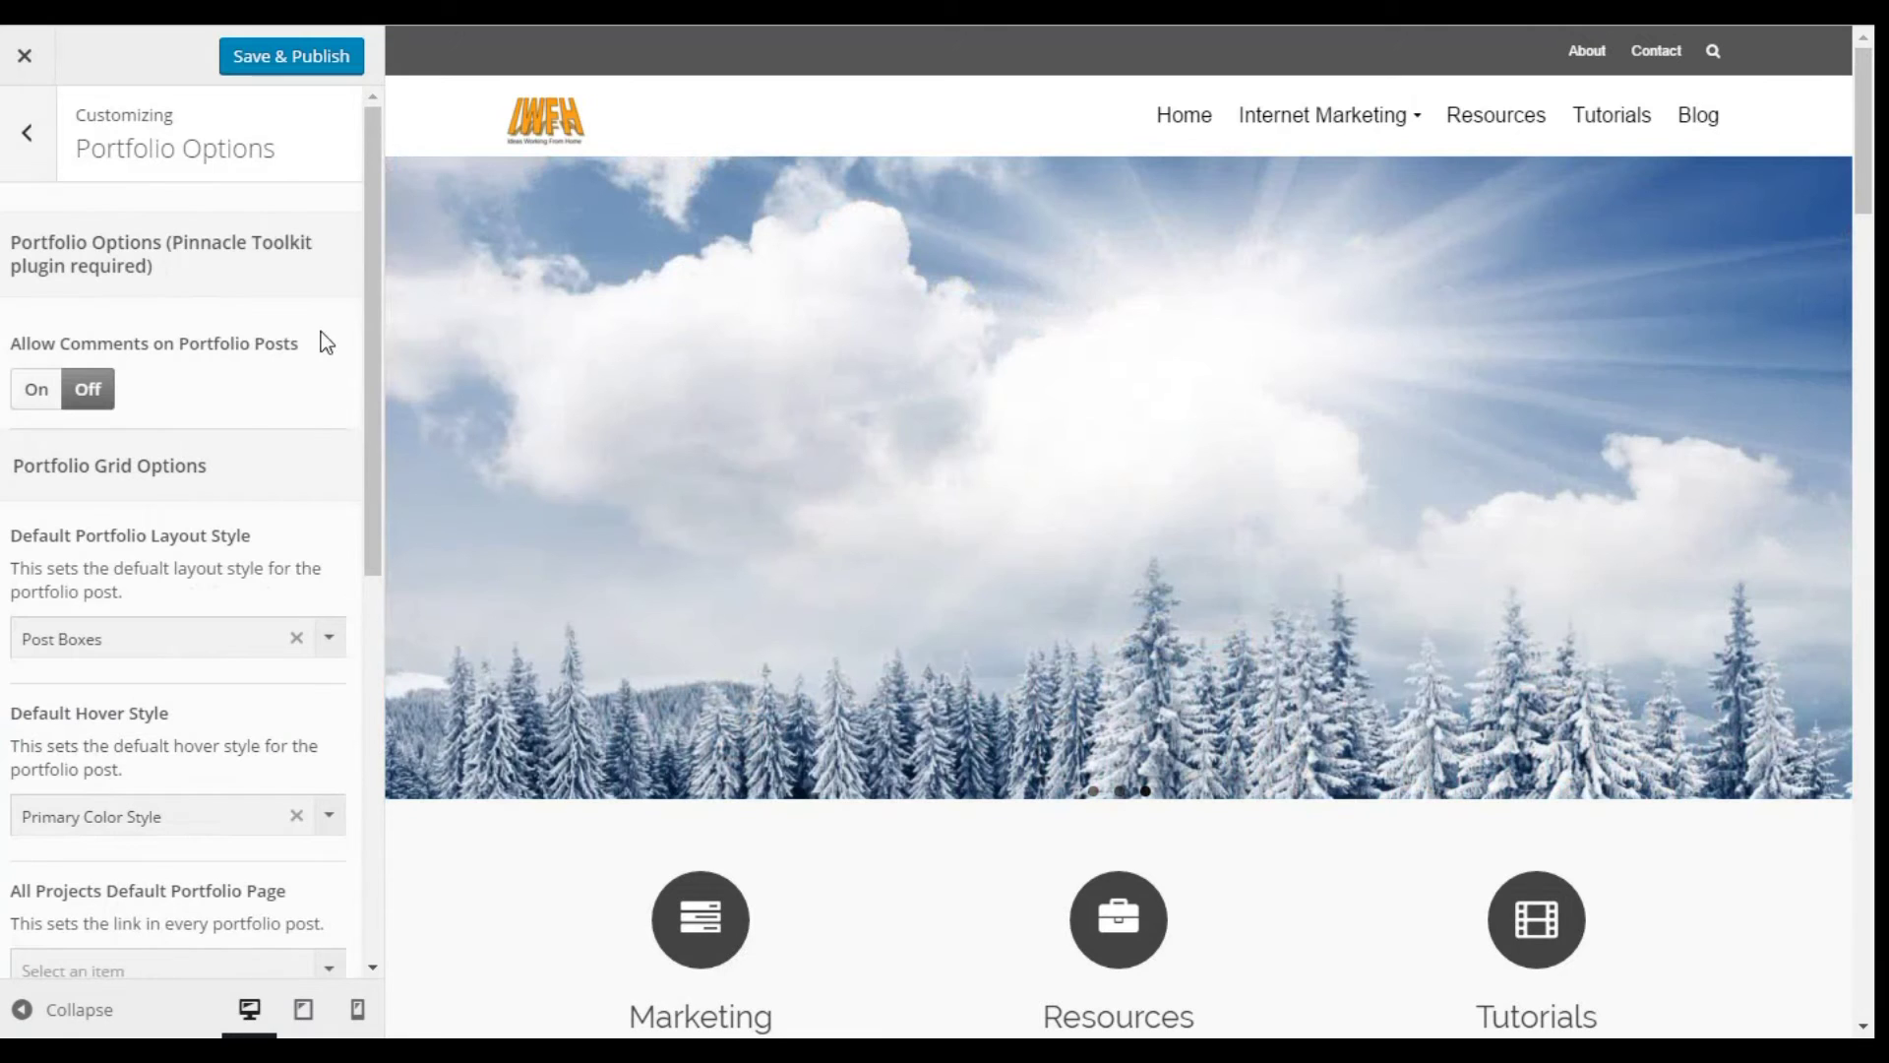
{"action": "left_click_drag", "start_coordinate": [371, 316], "coordinate": [334, 148]}
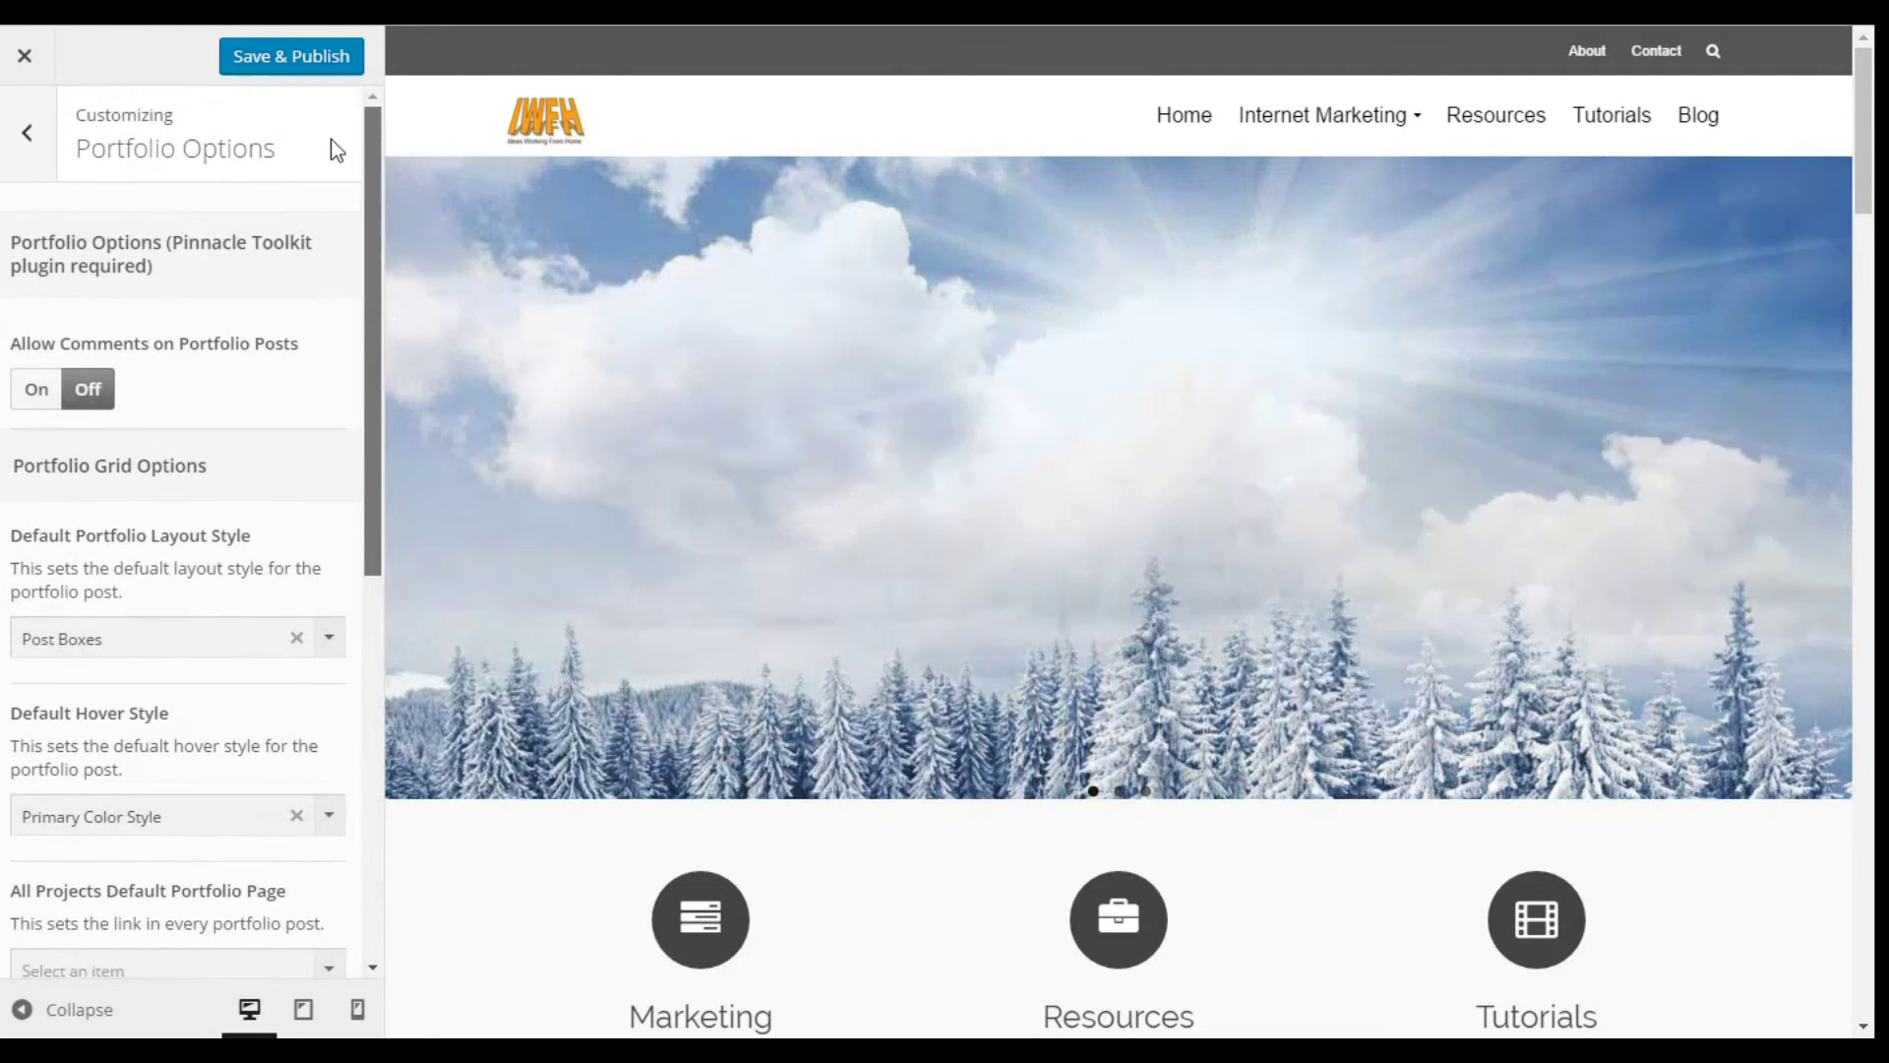
Look through the Blog Options settings unchanged and return to the section list
{"action": "left_click", "coordinate": [26, 125]}
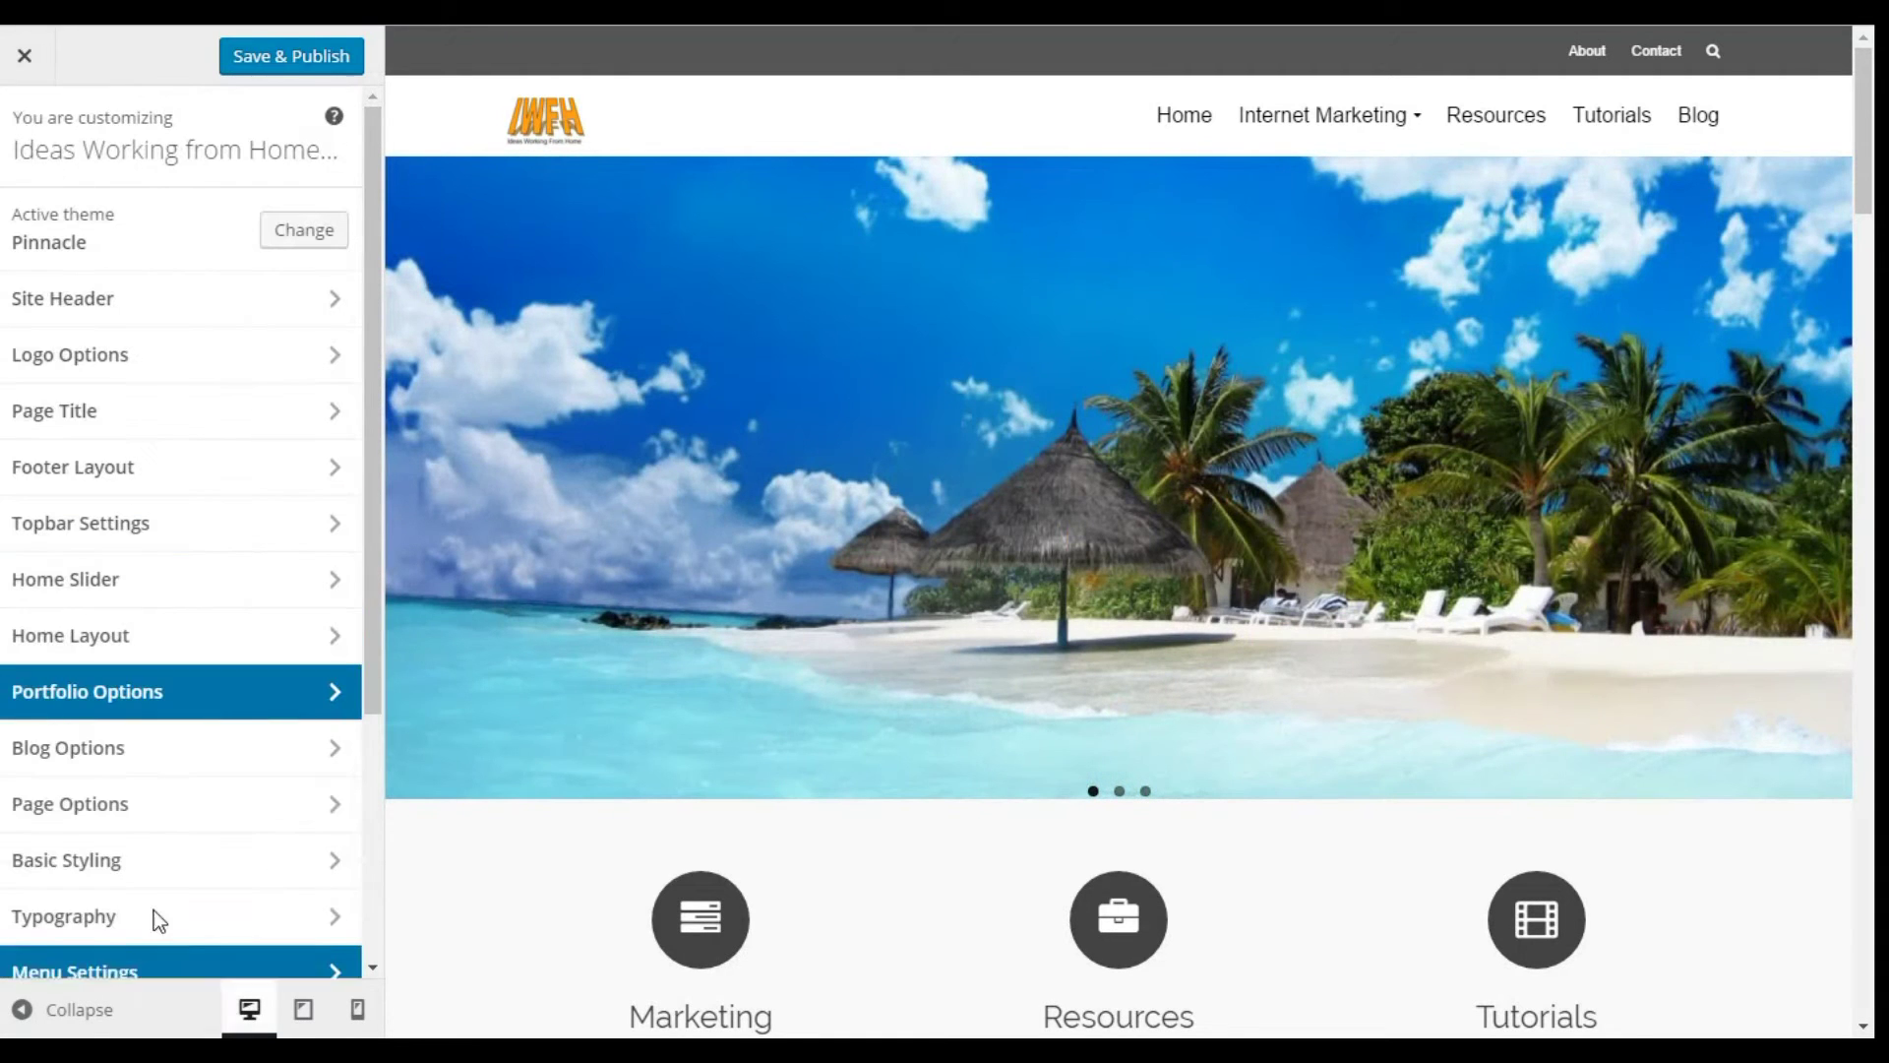
{"action": "left_click", "coordinate": [80, 746]}
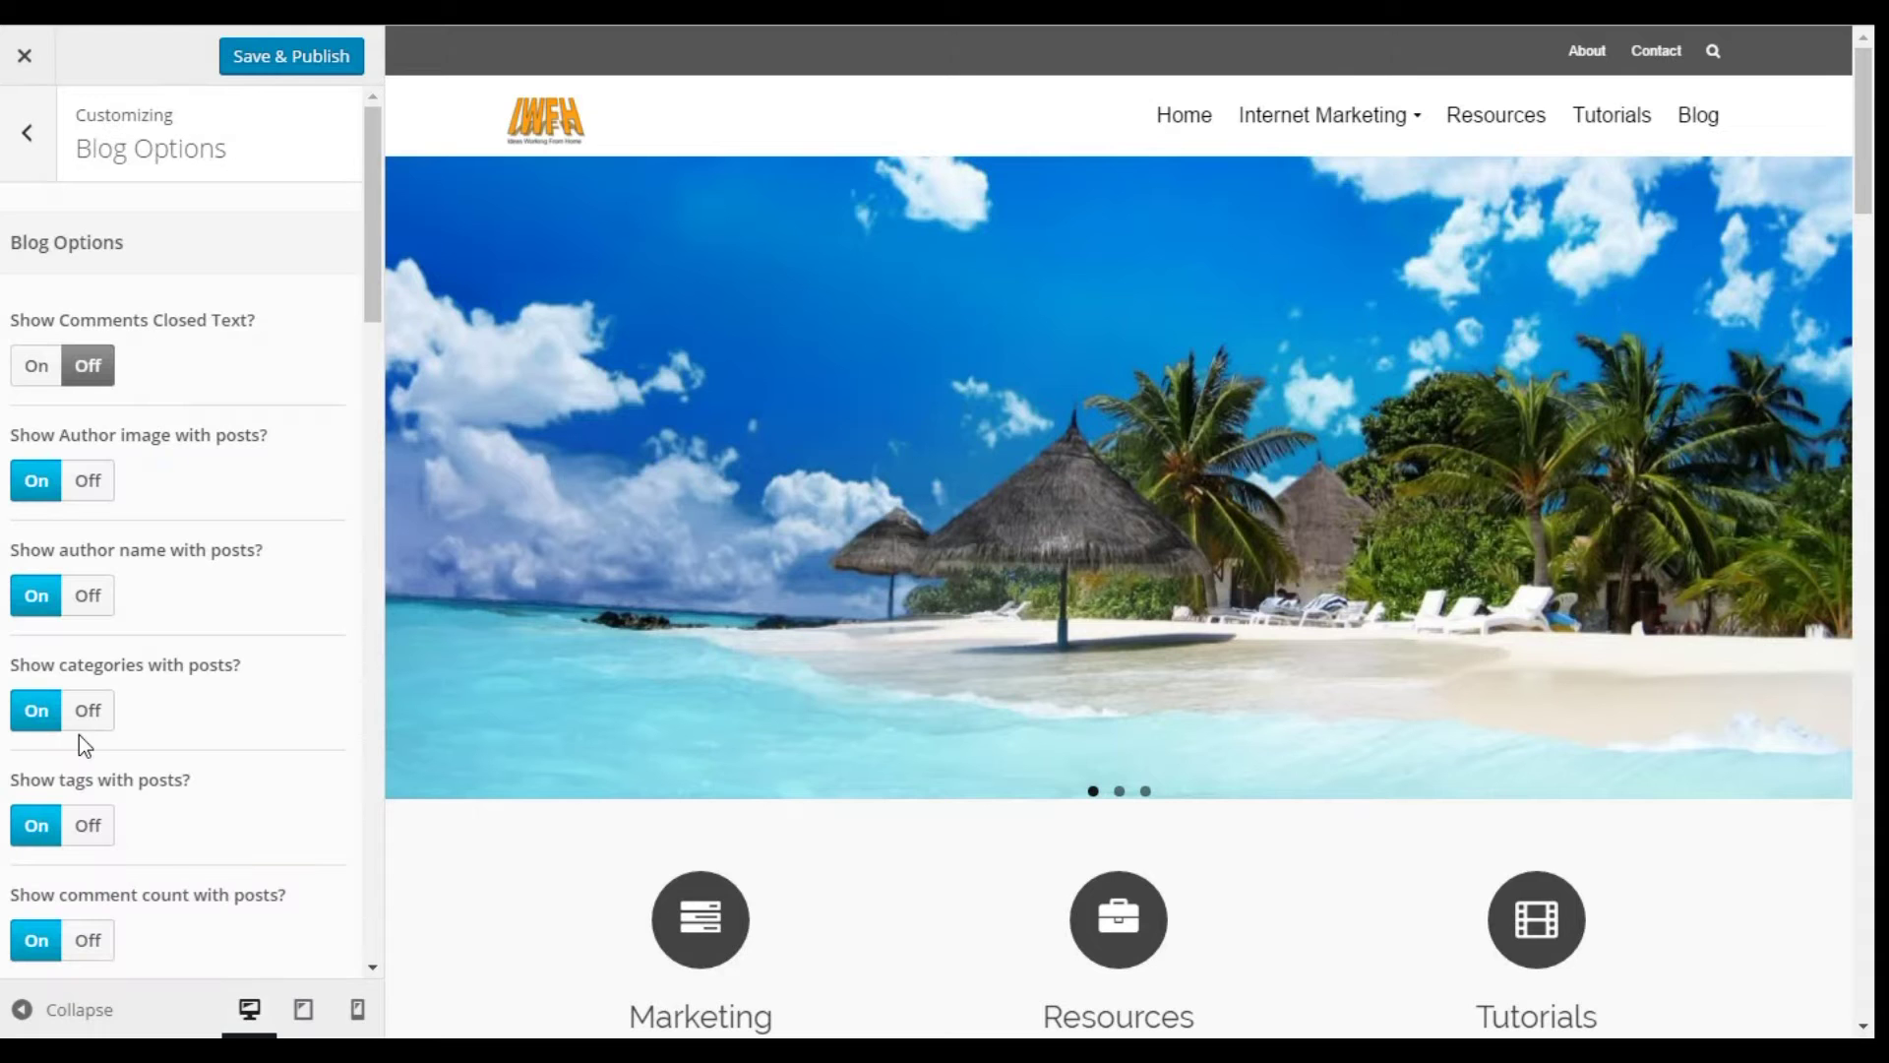
{"action": "left_click_drag", "start_coordinate": [369, 221], "coordinate": [397, 144]}
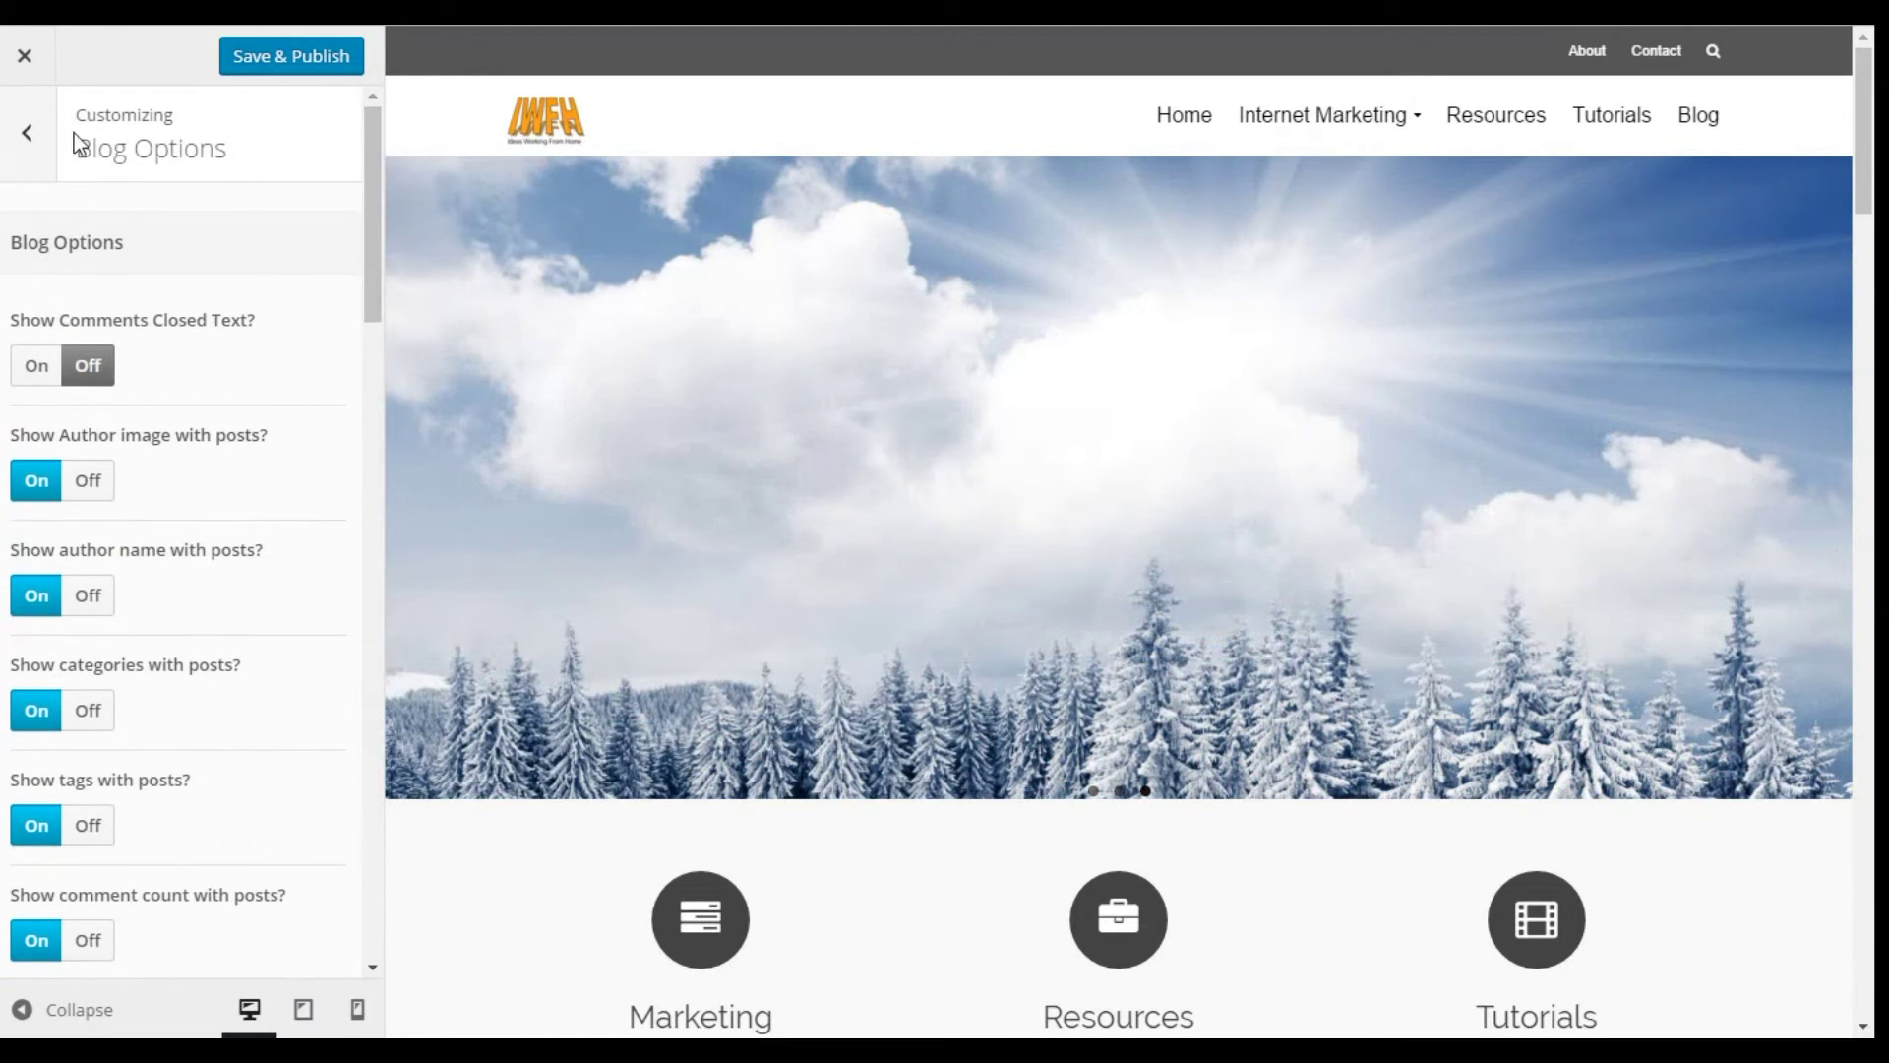
{"action": "left_click", "coordinate": [32, 120]}
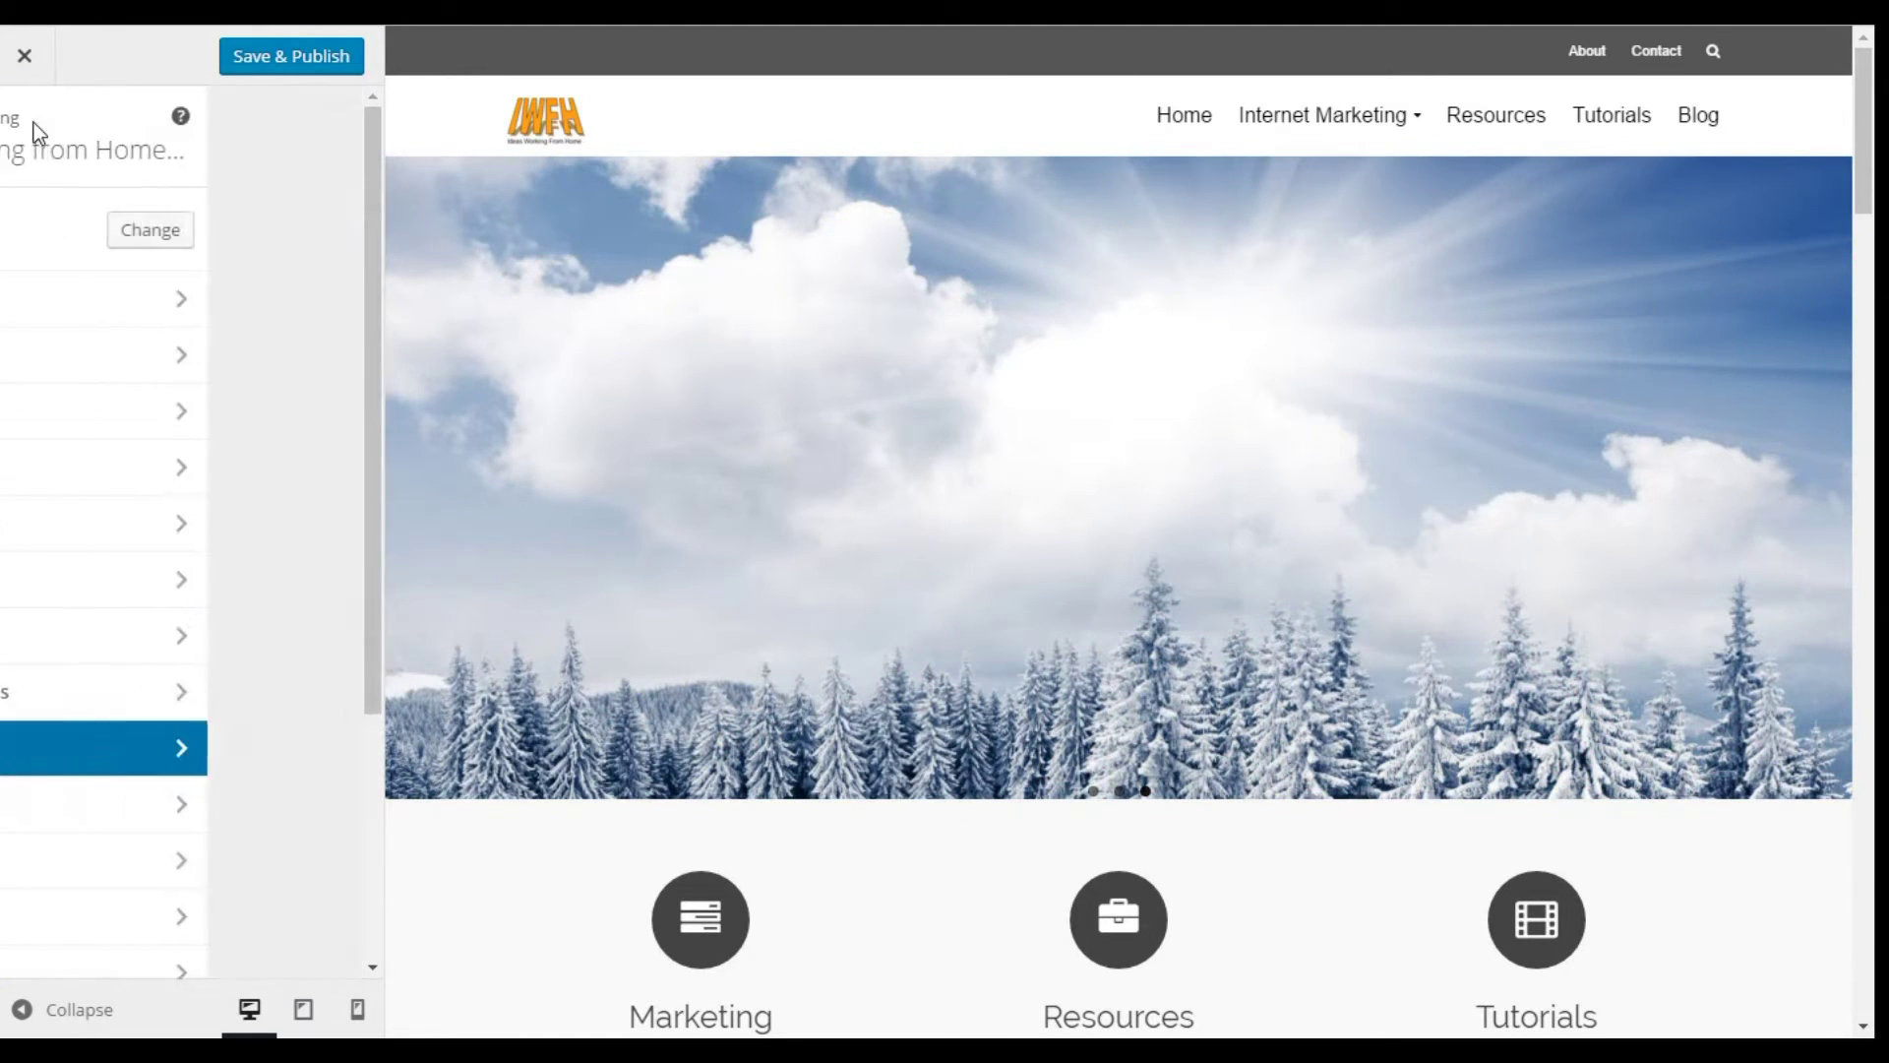
Glance through the Page Options, Basic Styling and Typography sections
{"action": "left_click", "coordinate": [99, 787]}
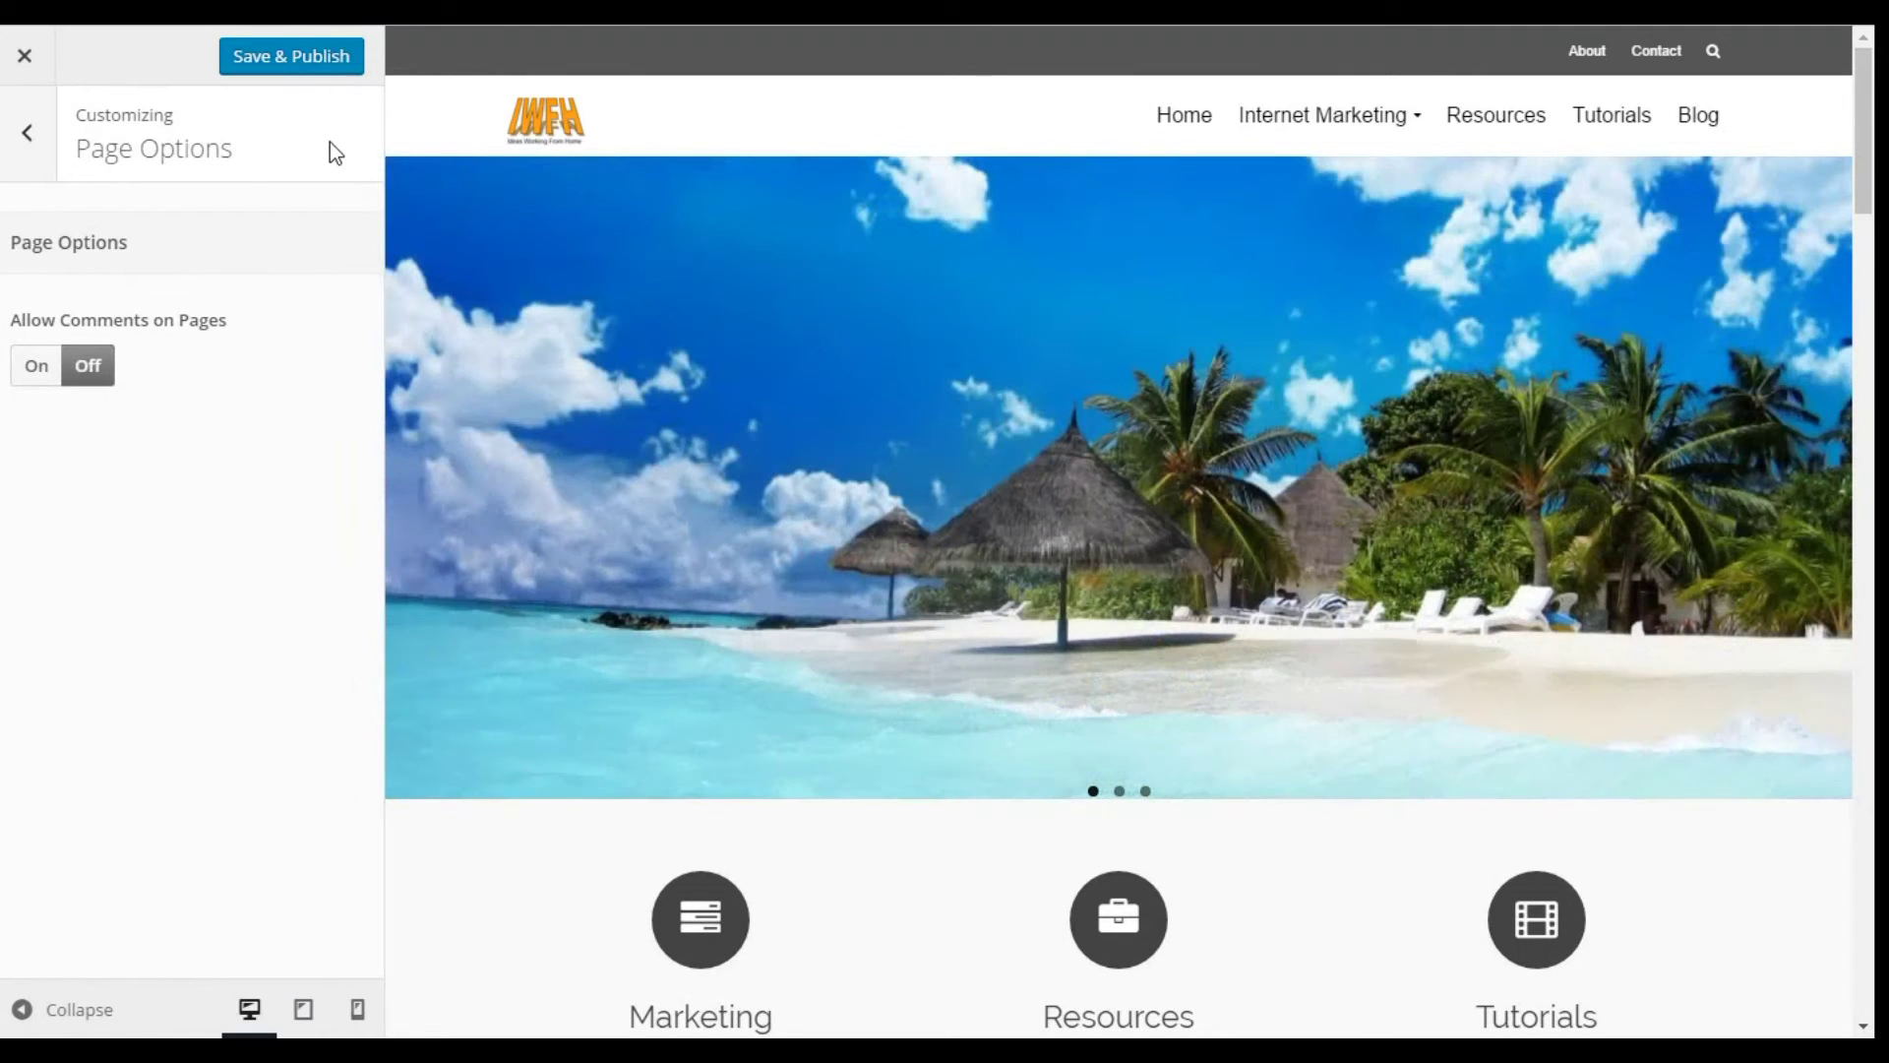
{"action": "left_click", "coordinate": [19, 126]}
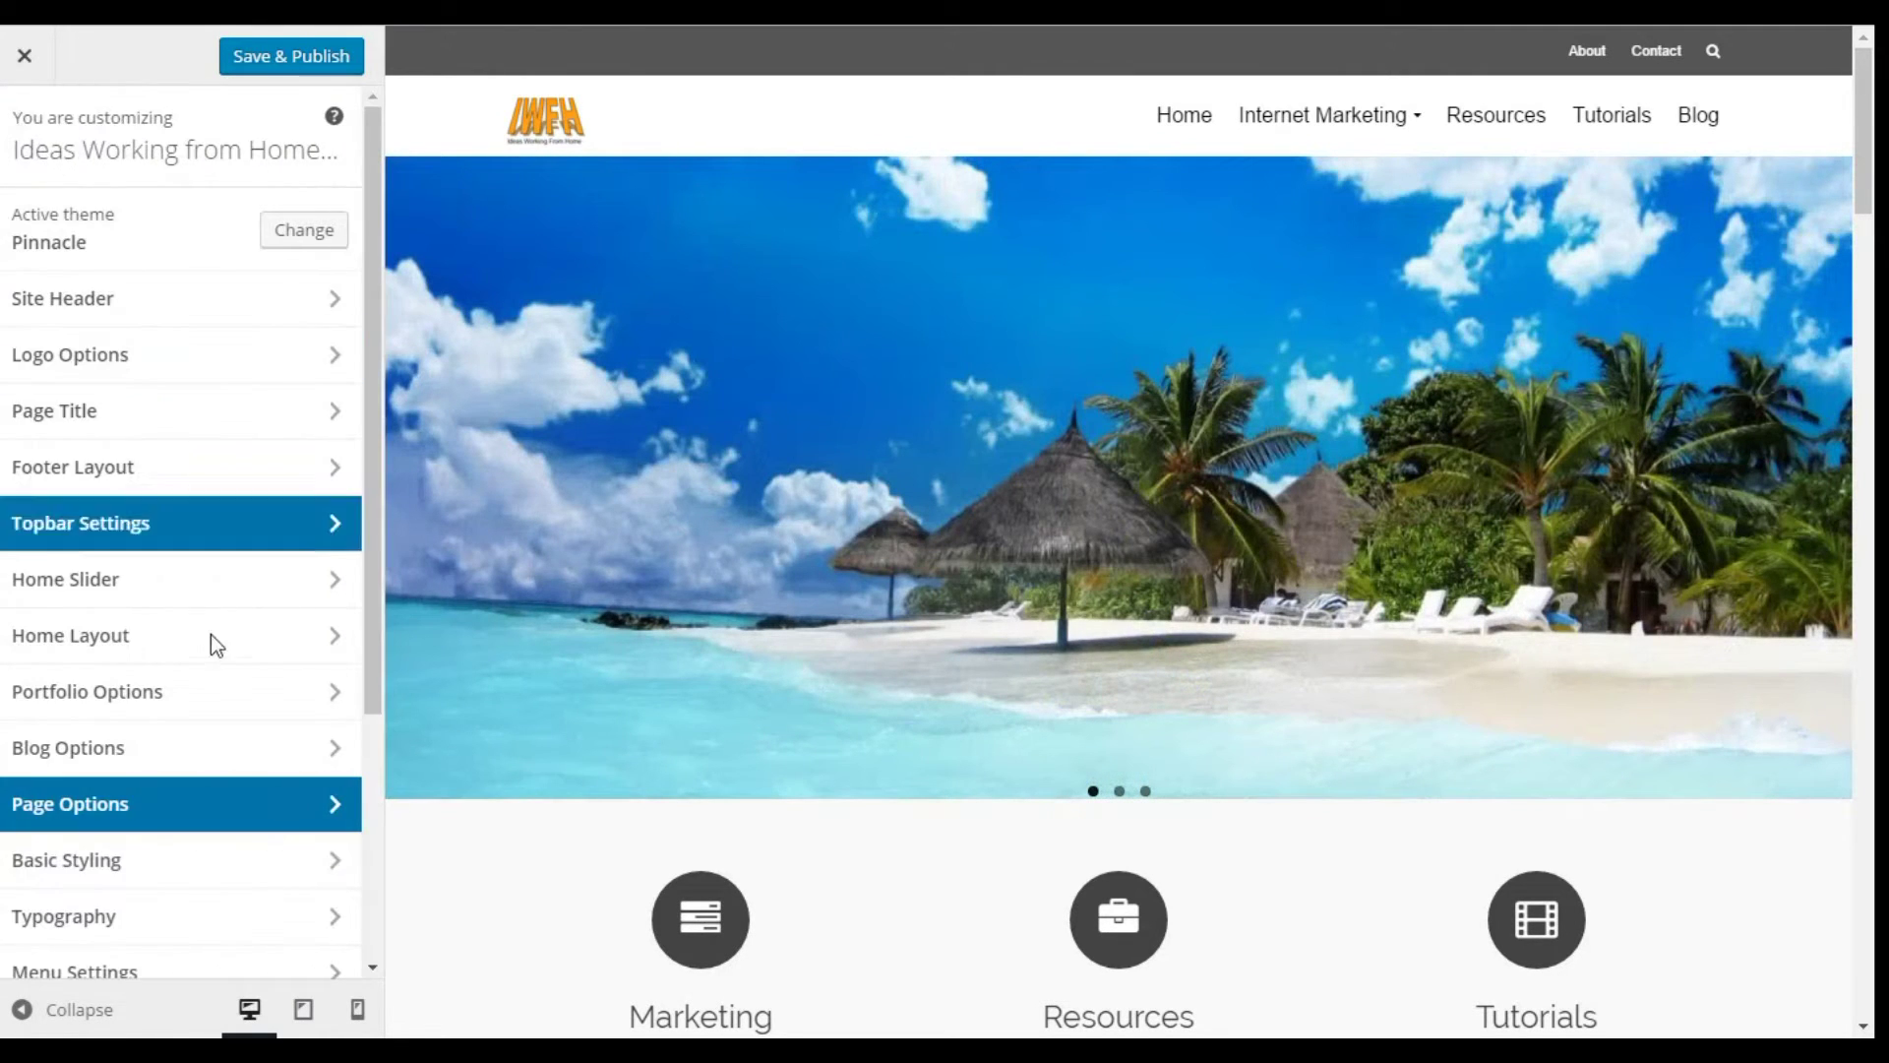
{"action": "left_click", "coordinate": [60, 848]}
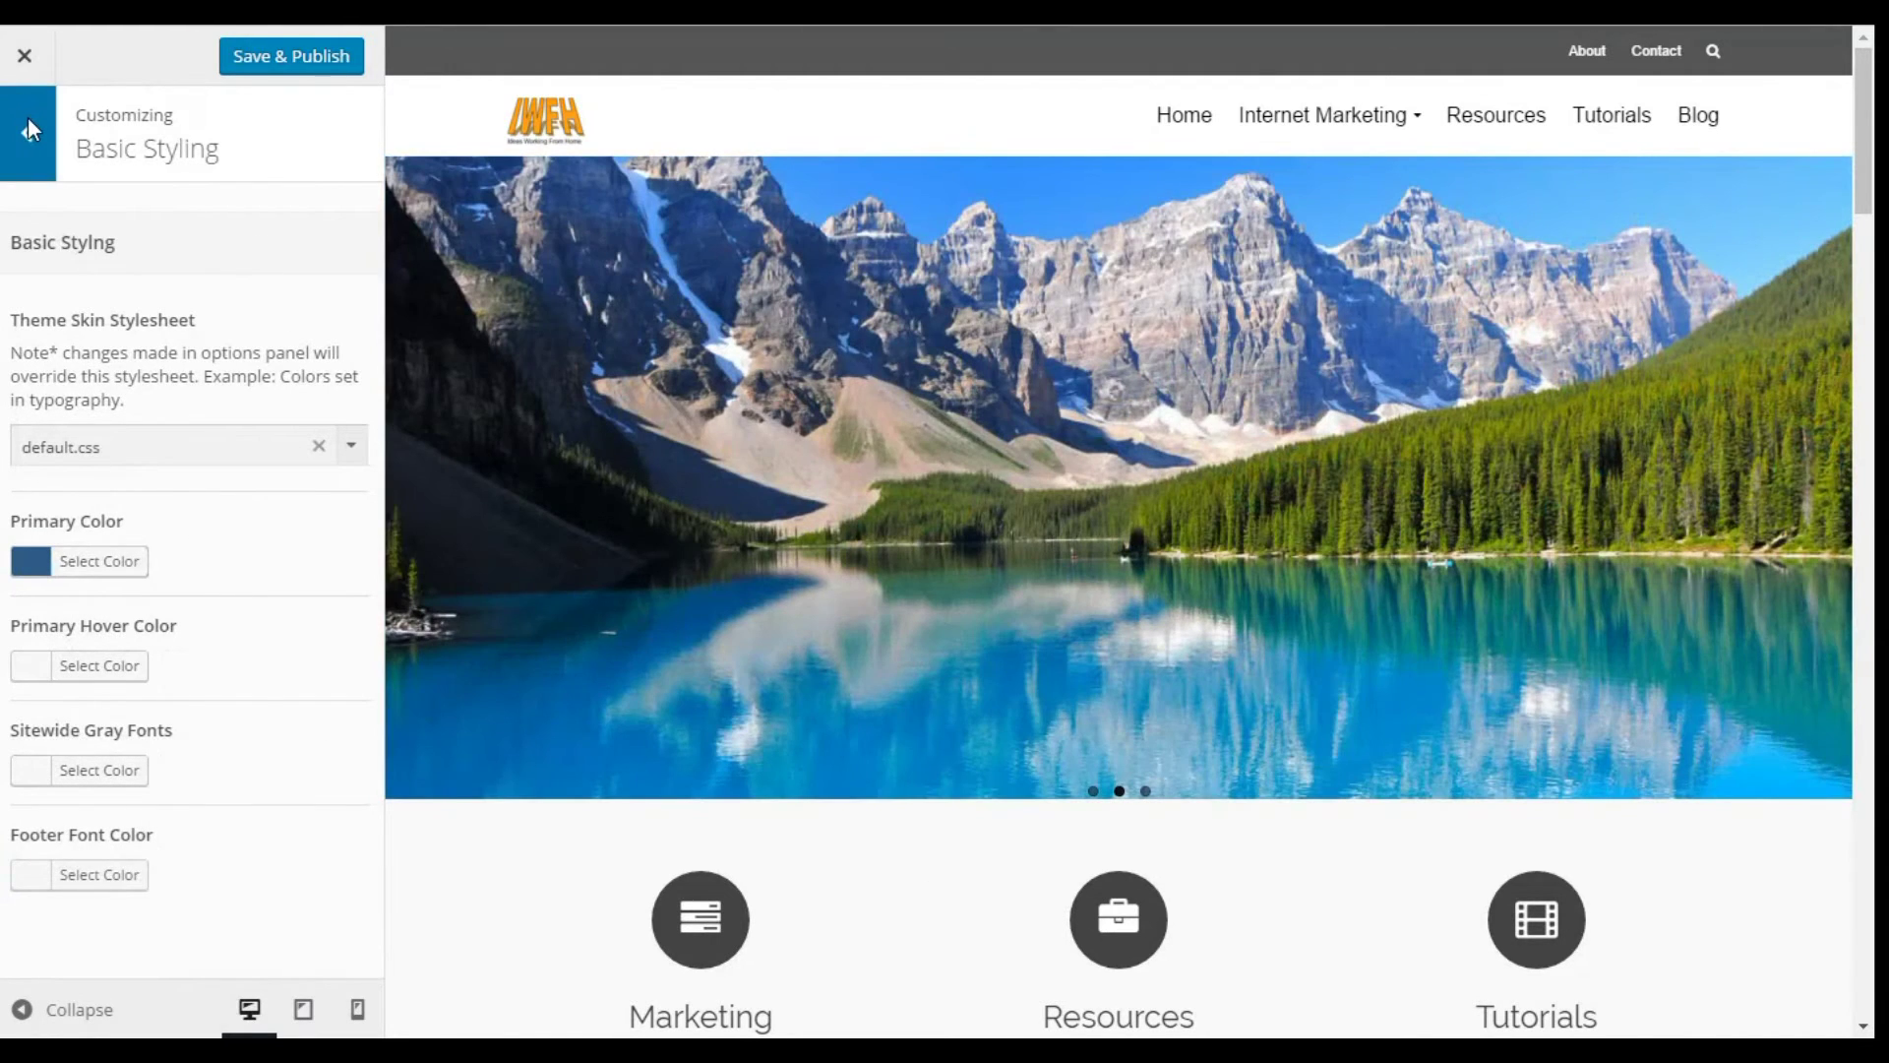
{"action": "left_click", "coordinate": [27, 126]}
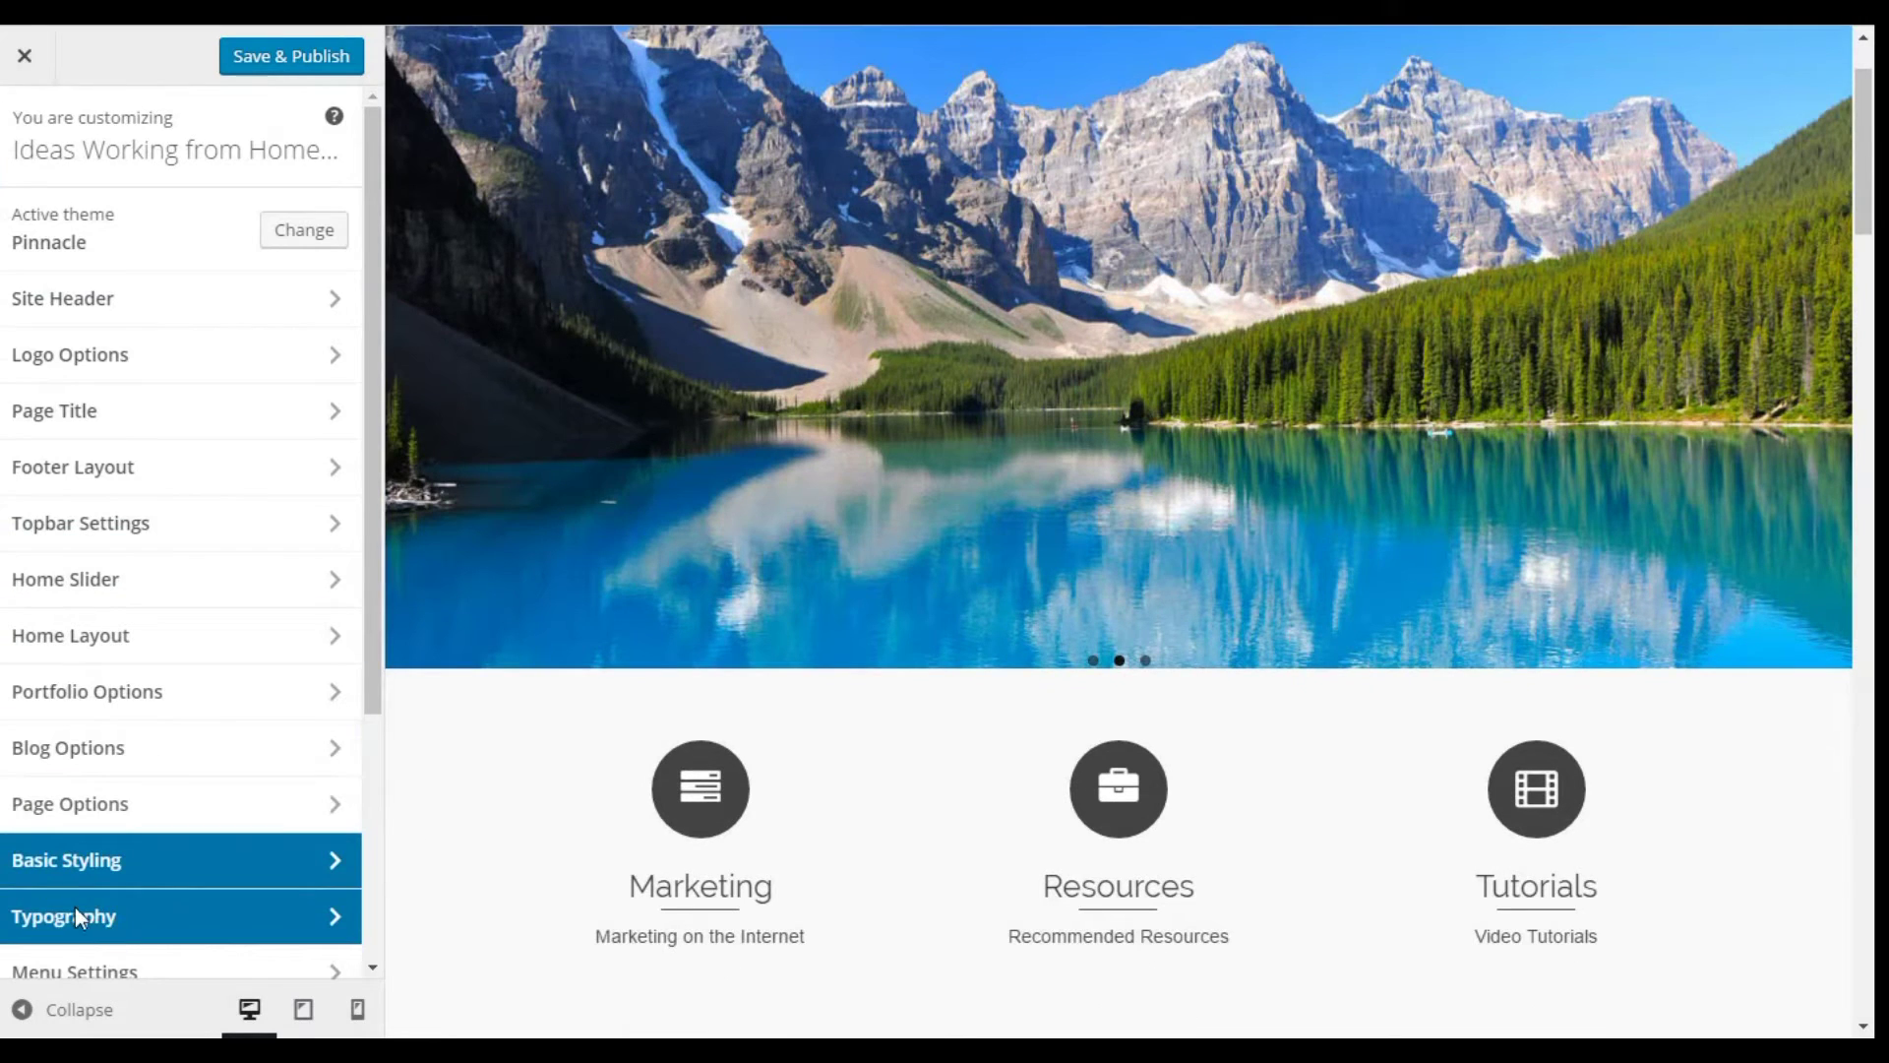
{"action": "left_click", "coordinate": [73, 906]}
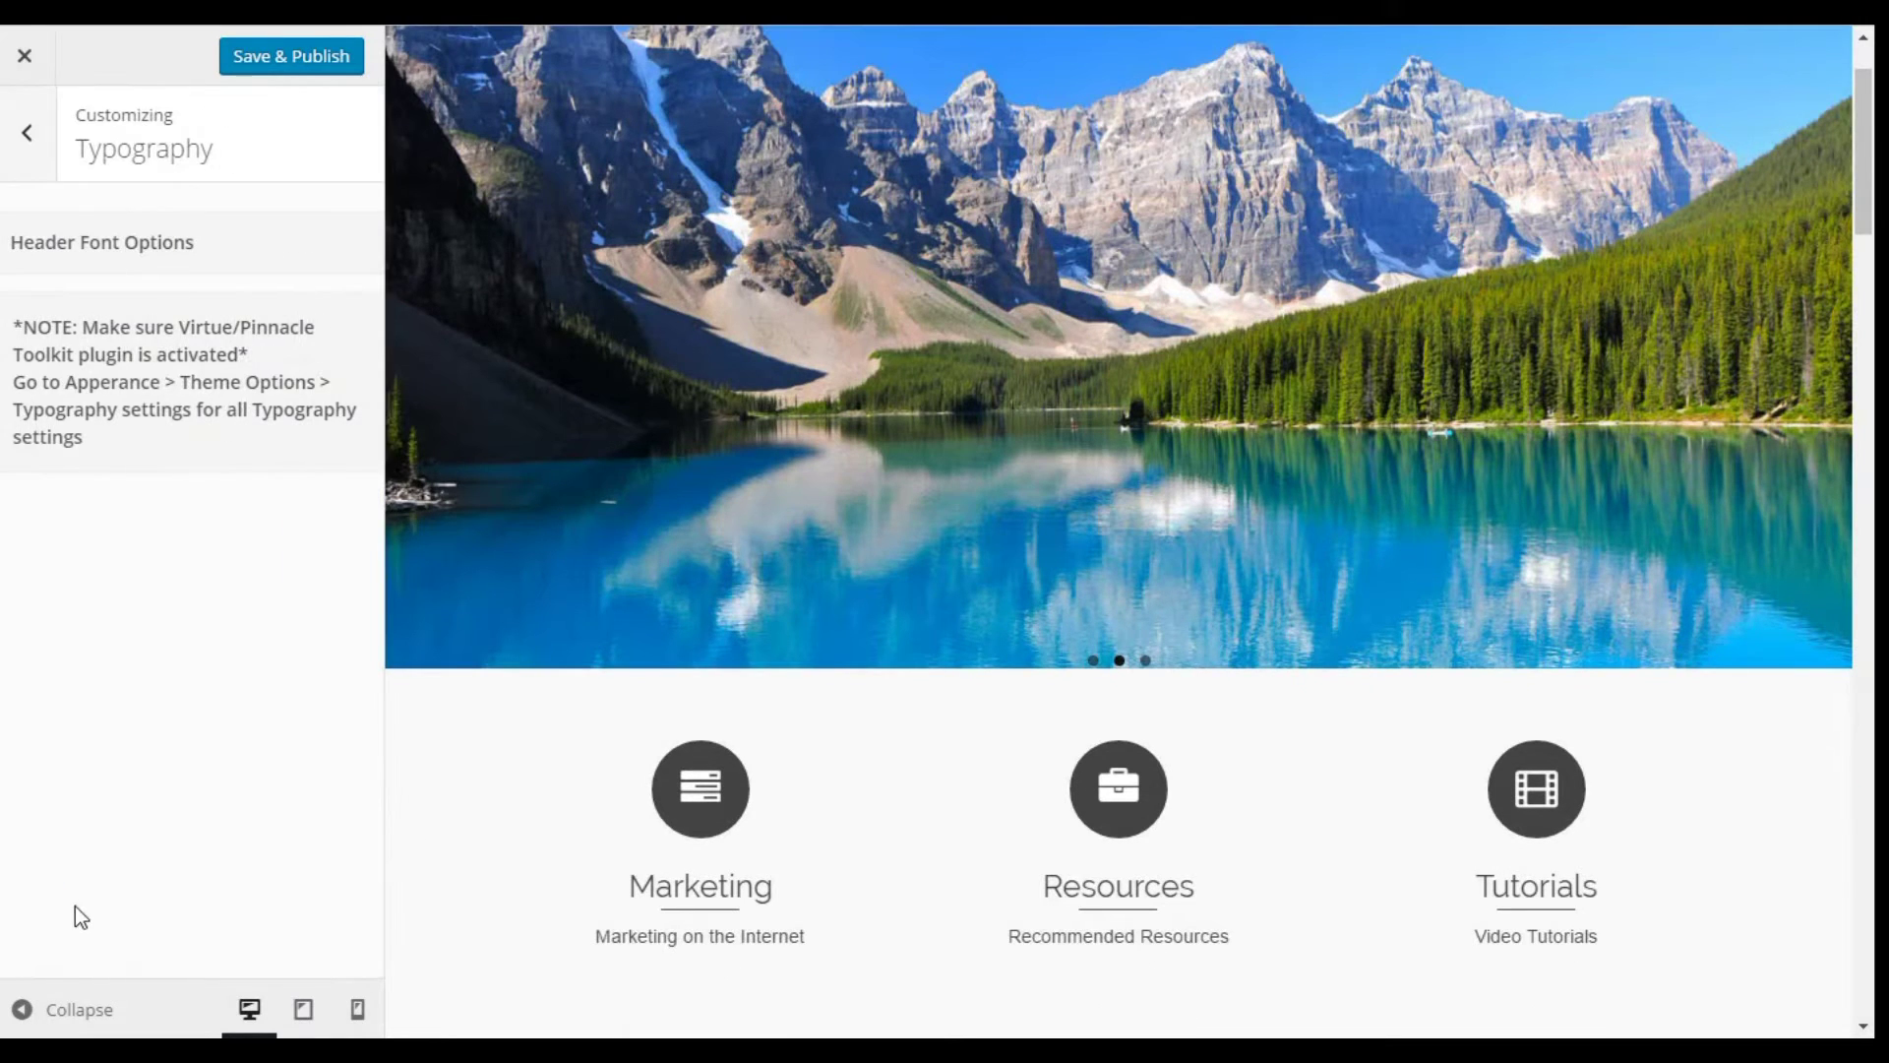
{"action": "left_click", "coordinate": [31, 128]}
Check Menu Settings, then scroll through Misc Settings with the [copyright] [the-year] [site-name] footer text
{"action": "left_click_drag", "start_coordinate": [373, 261], "coordinate": [409, 569]}
{"action": "left_click", "coordinate": [87, 598]}
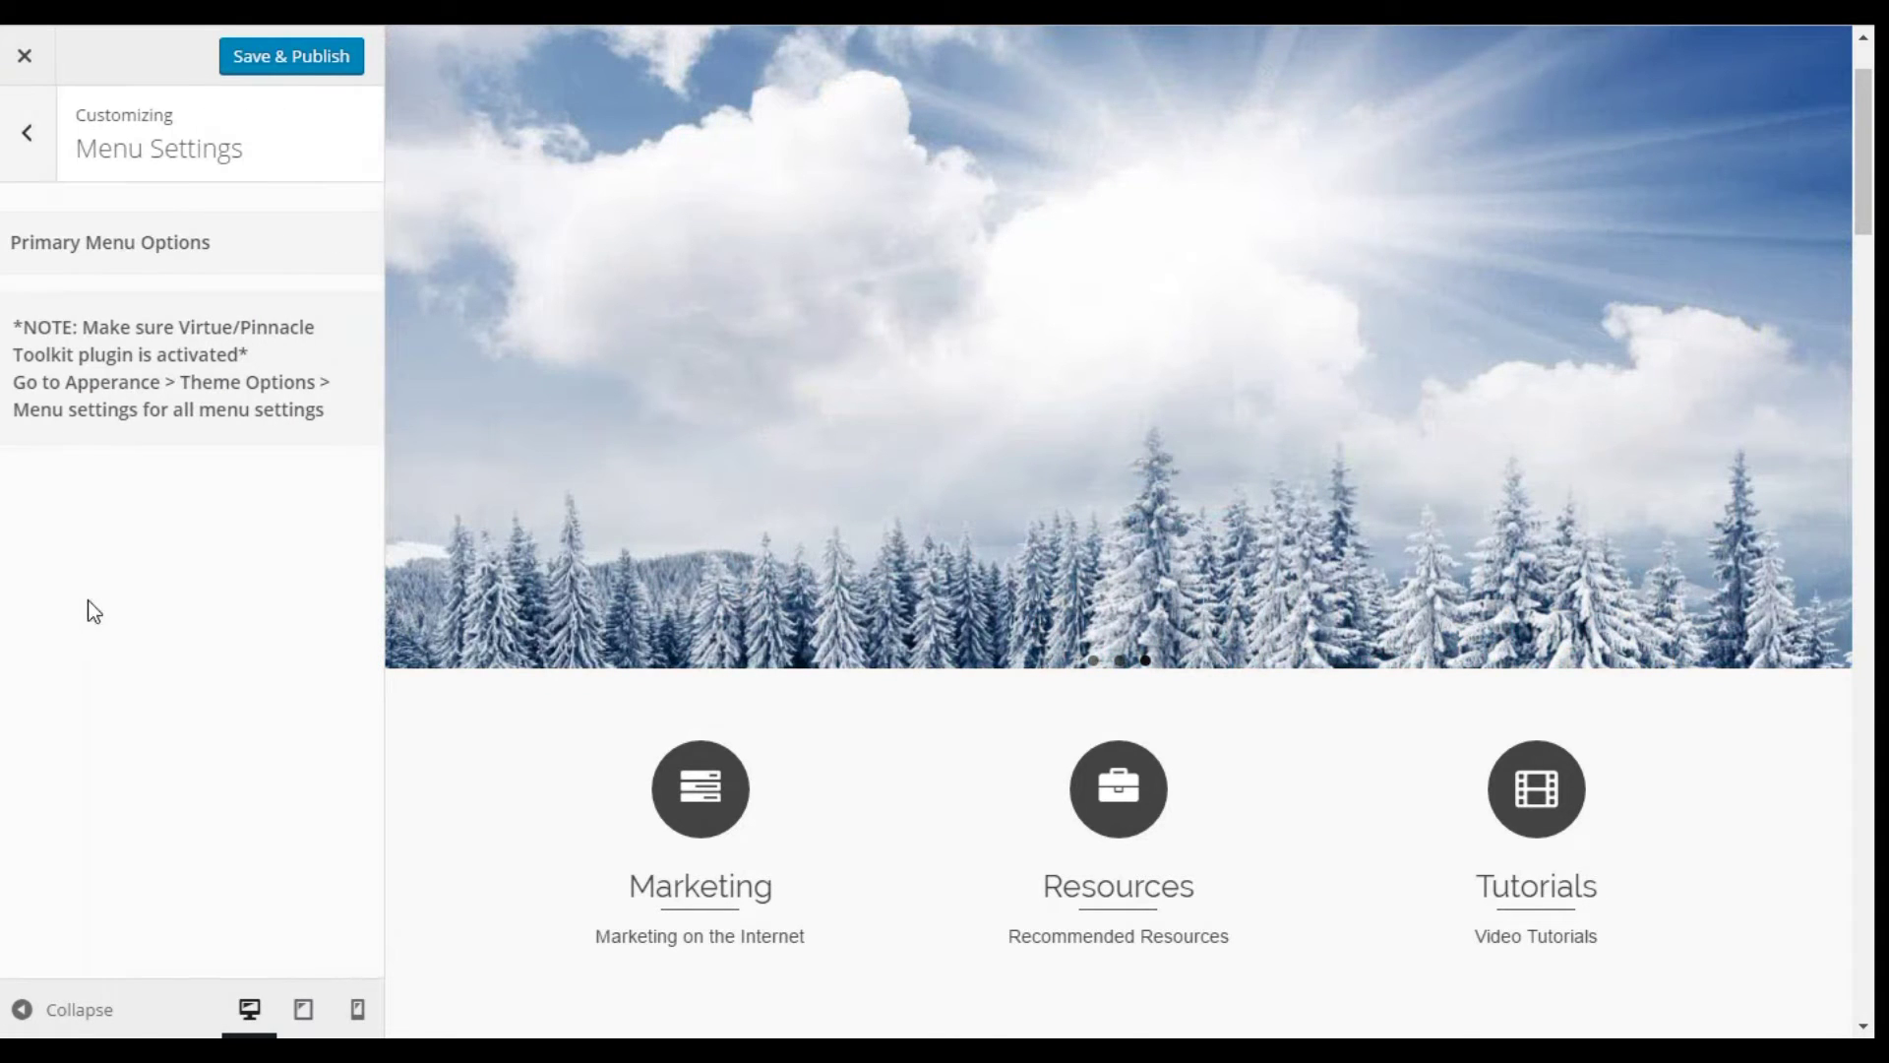
{"action": "left_click", "coordinate": [27, 122]}
{"action": "scroll", "coordinate": [210, 472], "scroll_direction": "down", "scroll_amount": 3}
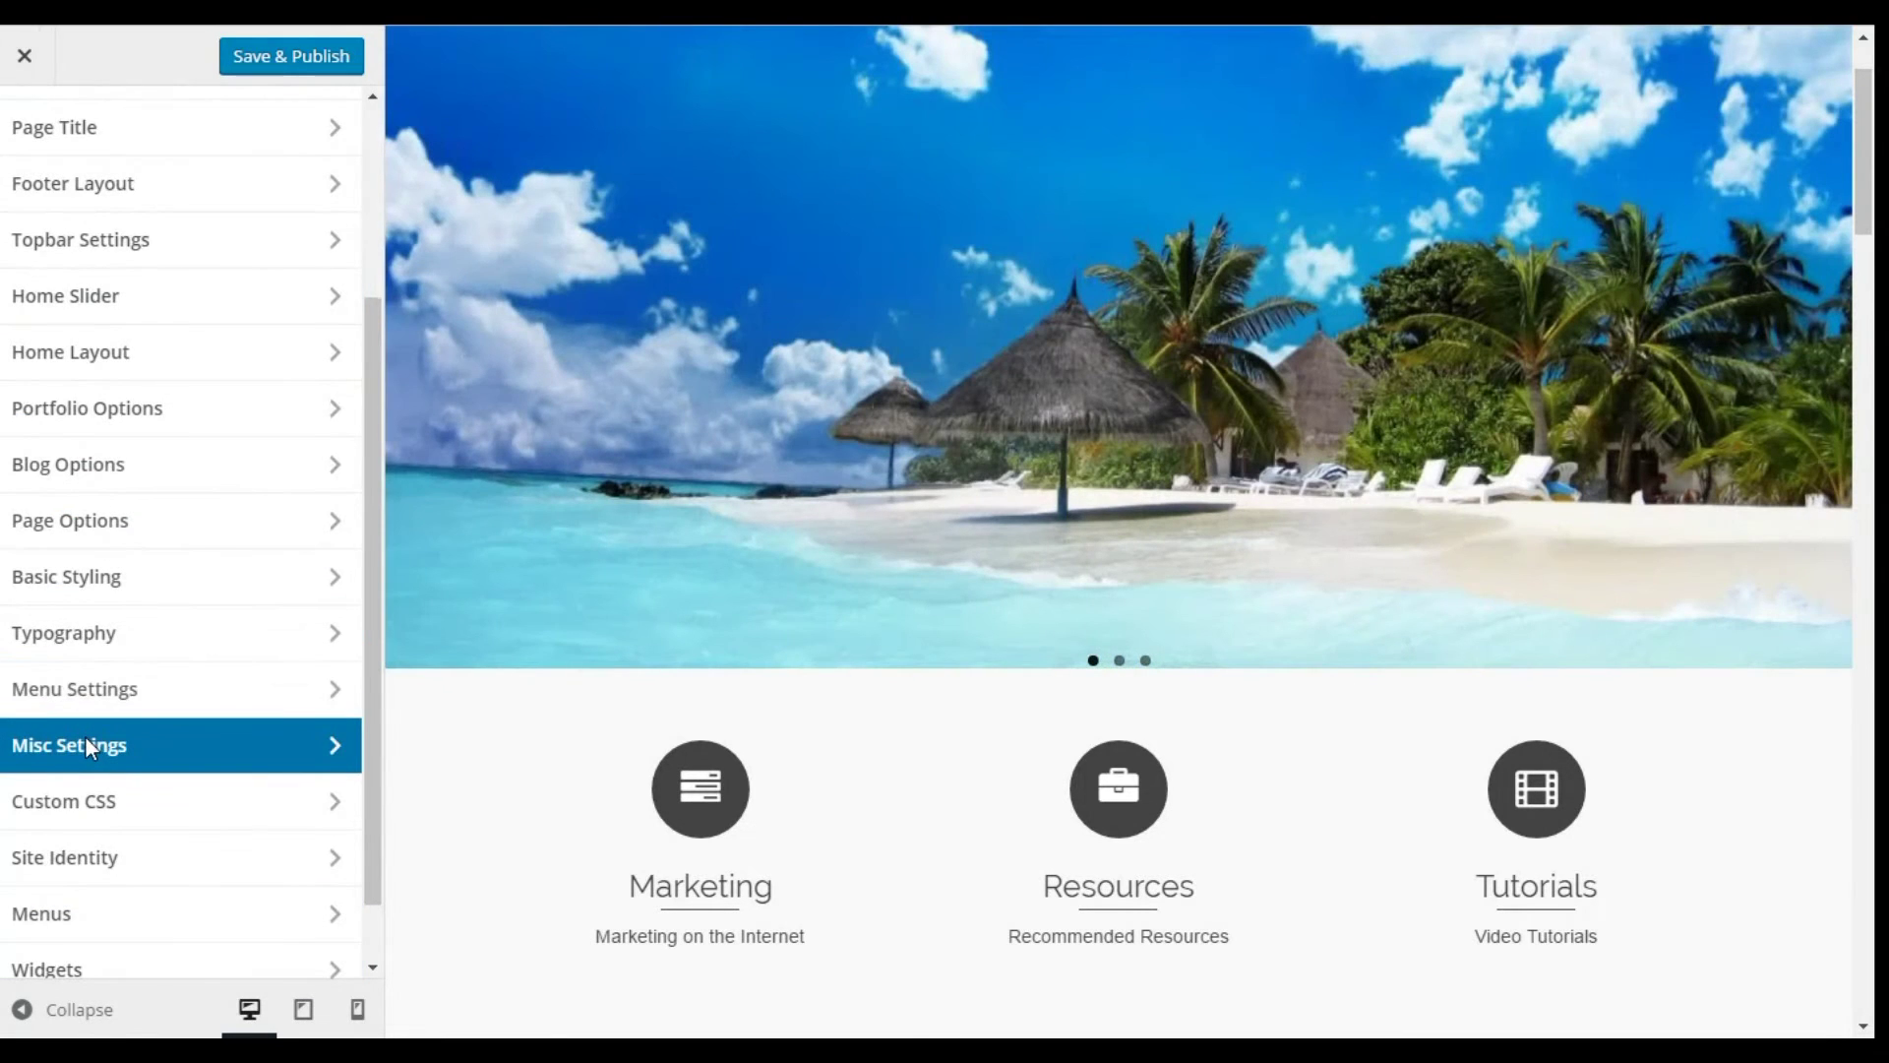
{"action": "left_click", "coordinate": [85, 735]}
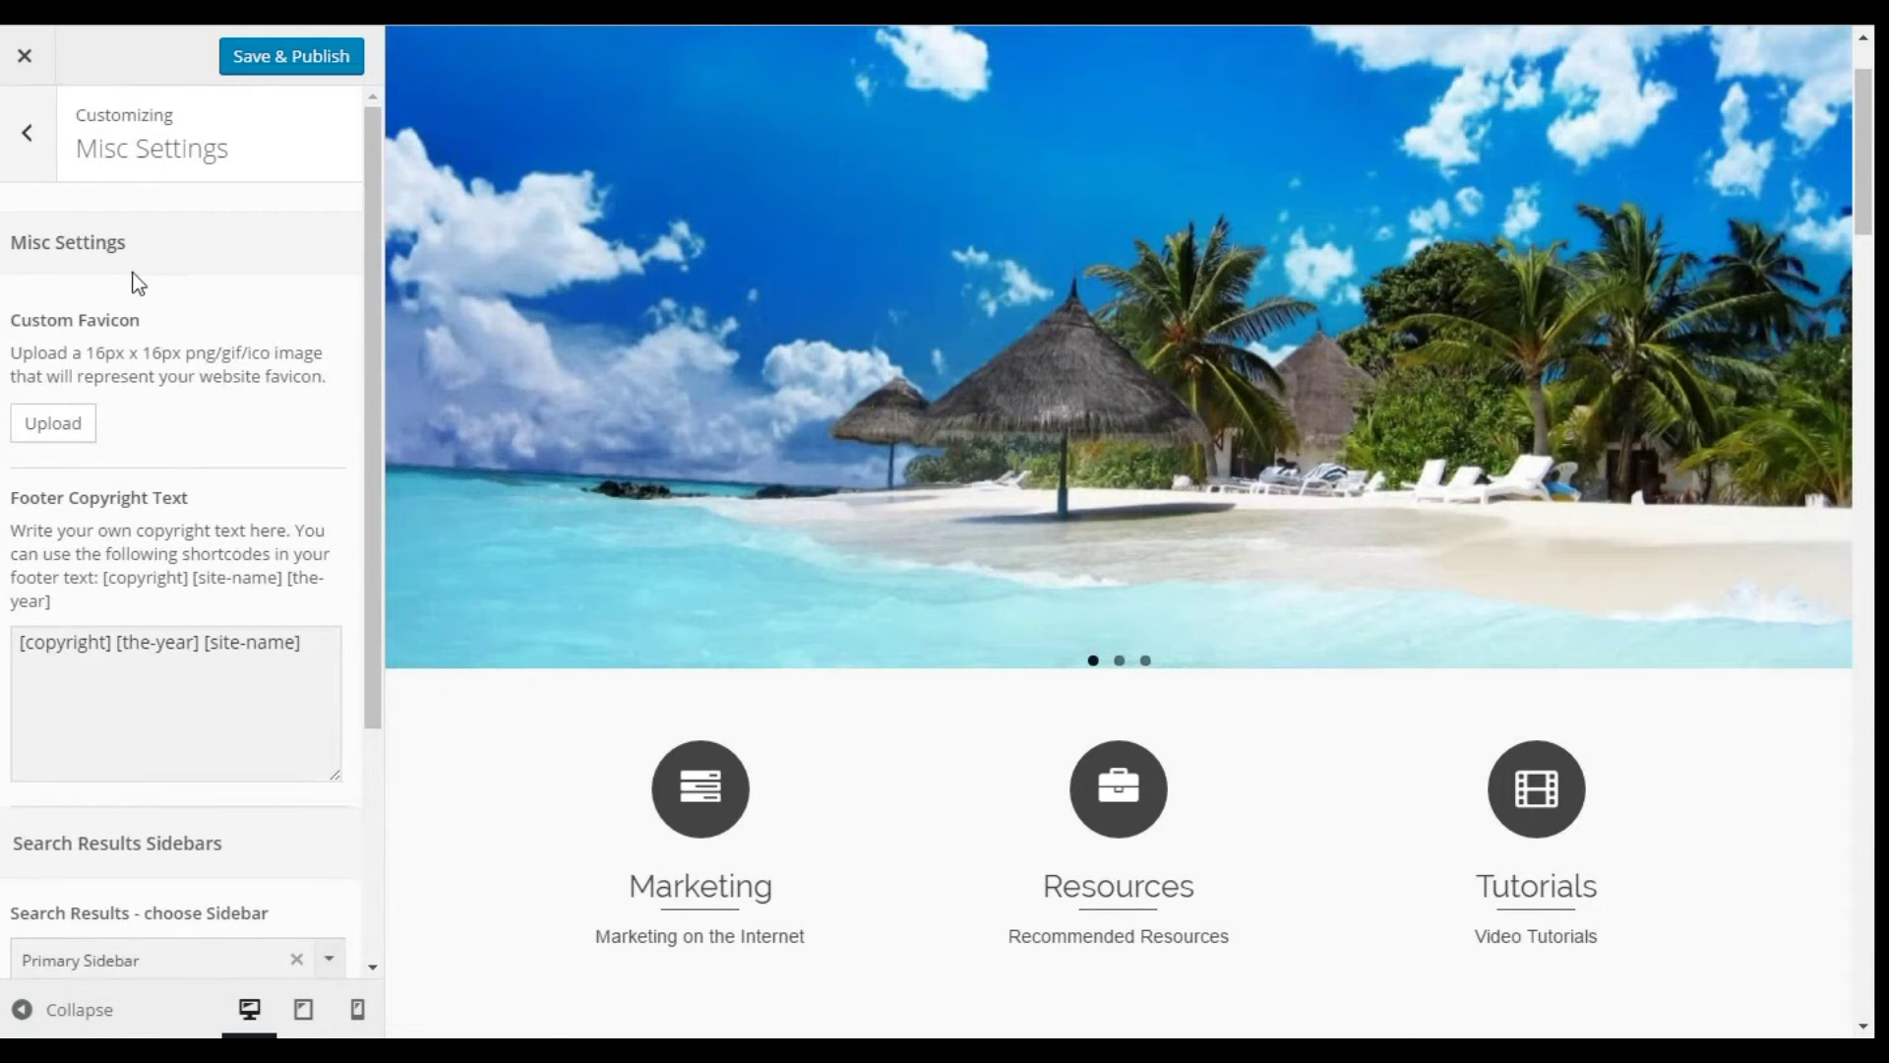
{"action": "left_click_drag", "start_coordinate": [374, 270], "coordinate": [386, 559]}
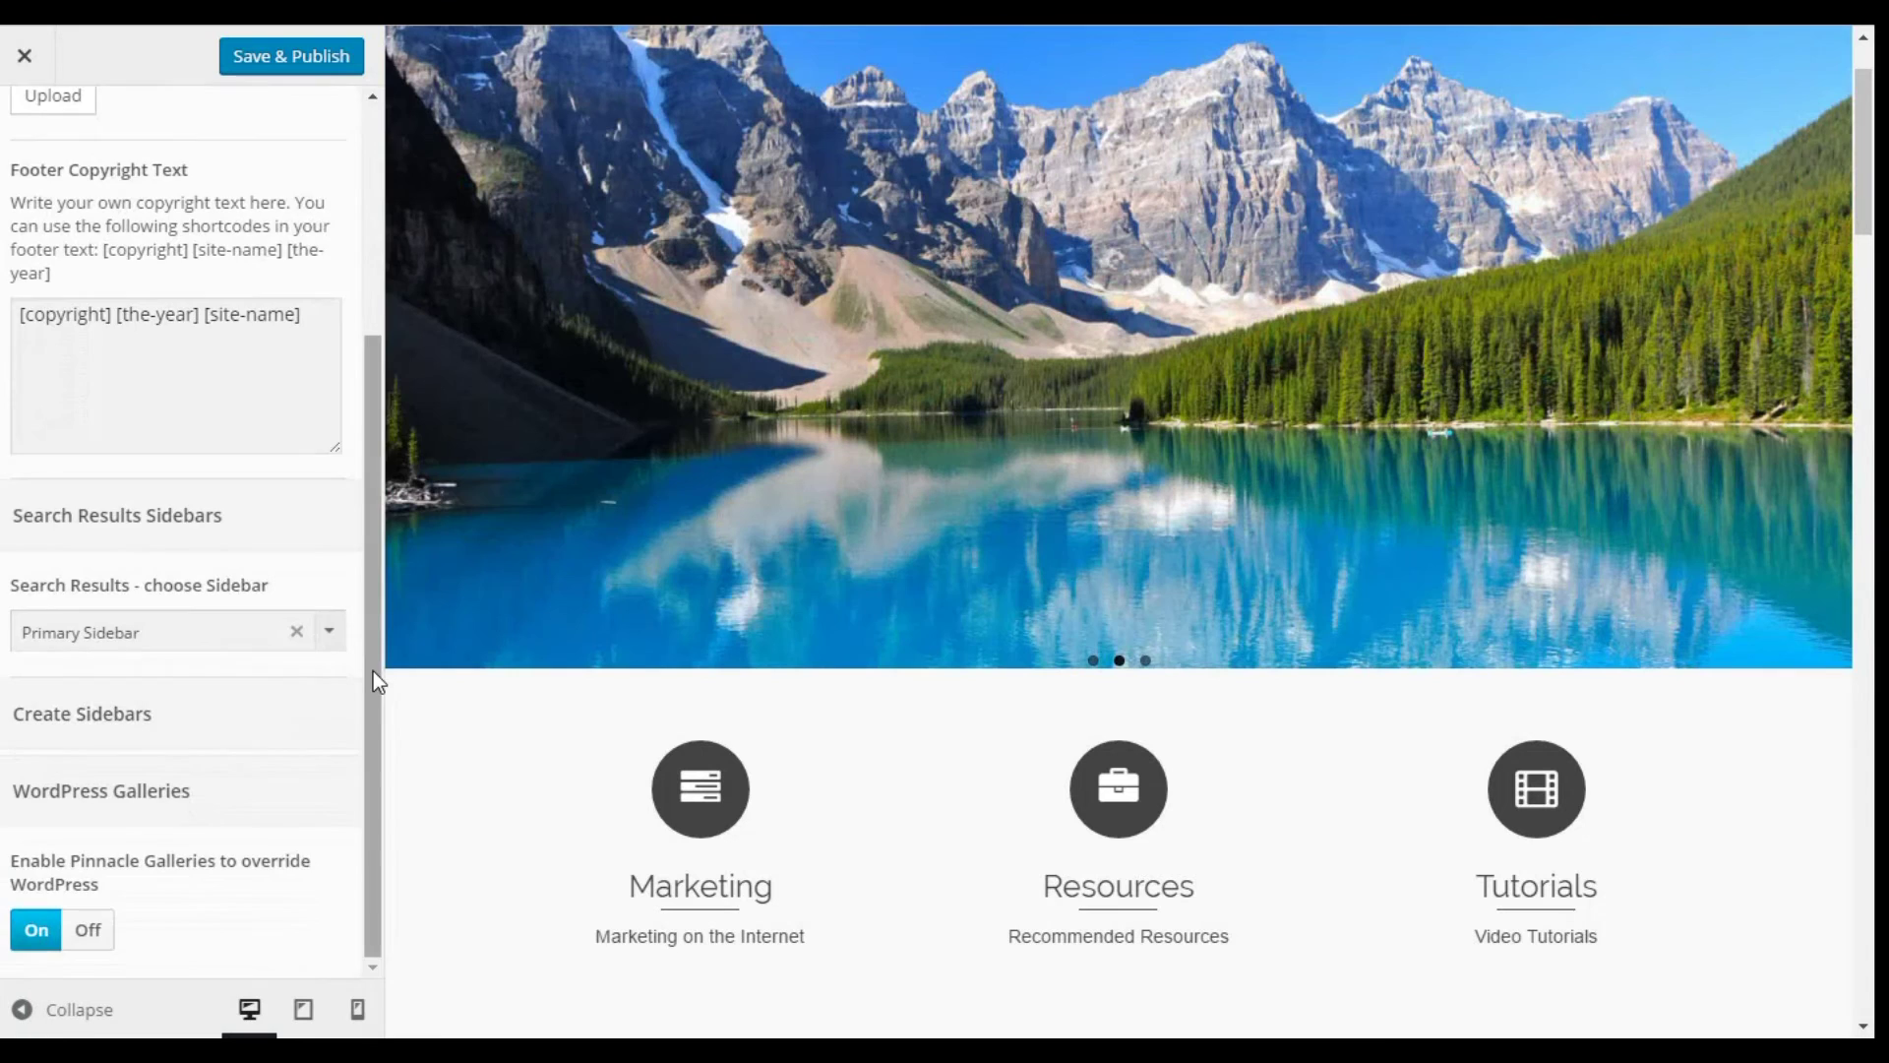
{"action": "left_click_drag", "start_coordinate": [374, 671], "coordinate": [337, 212]}
Look at the Custom CSS and Site Identity sections
{"action": "left_click", "coordinate": [22, 125]}
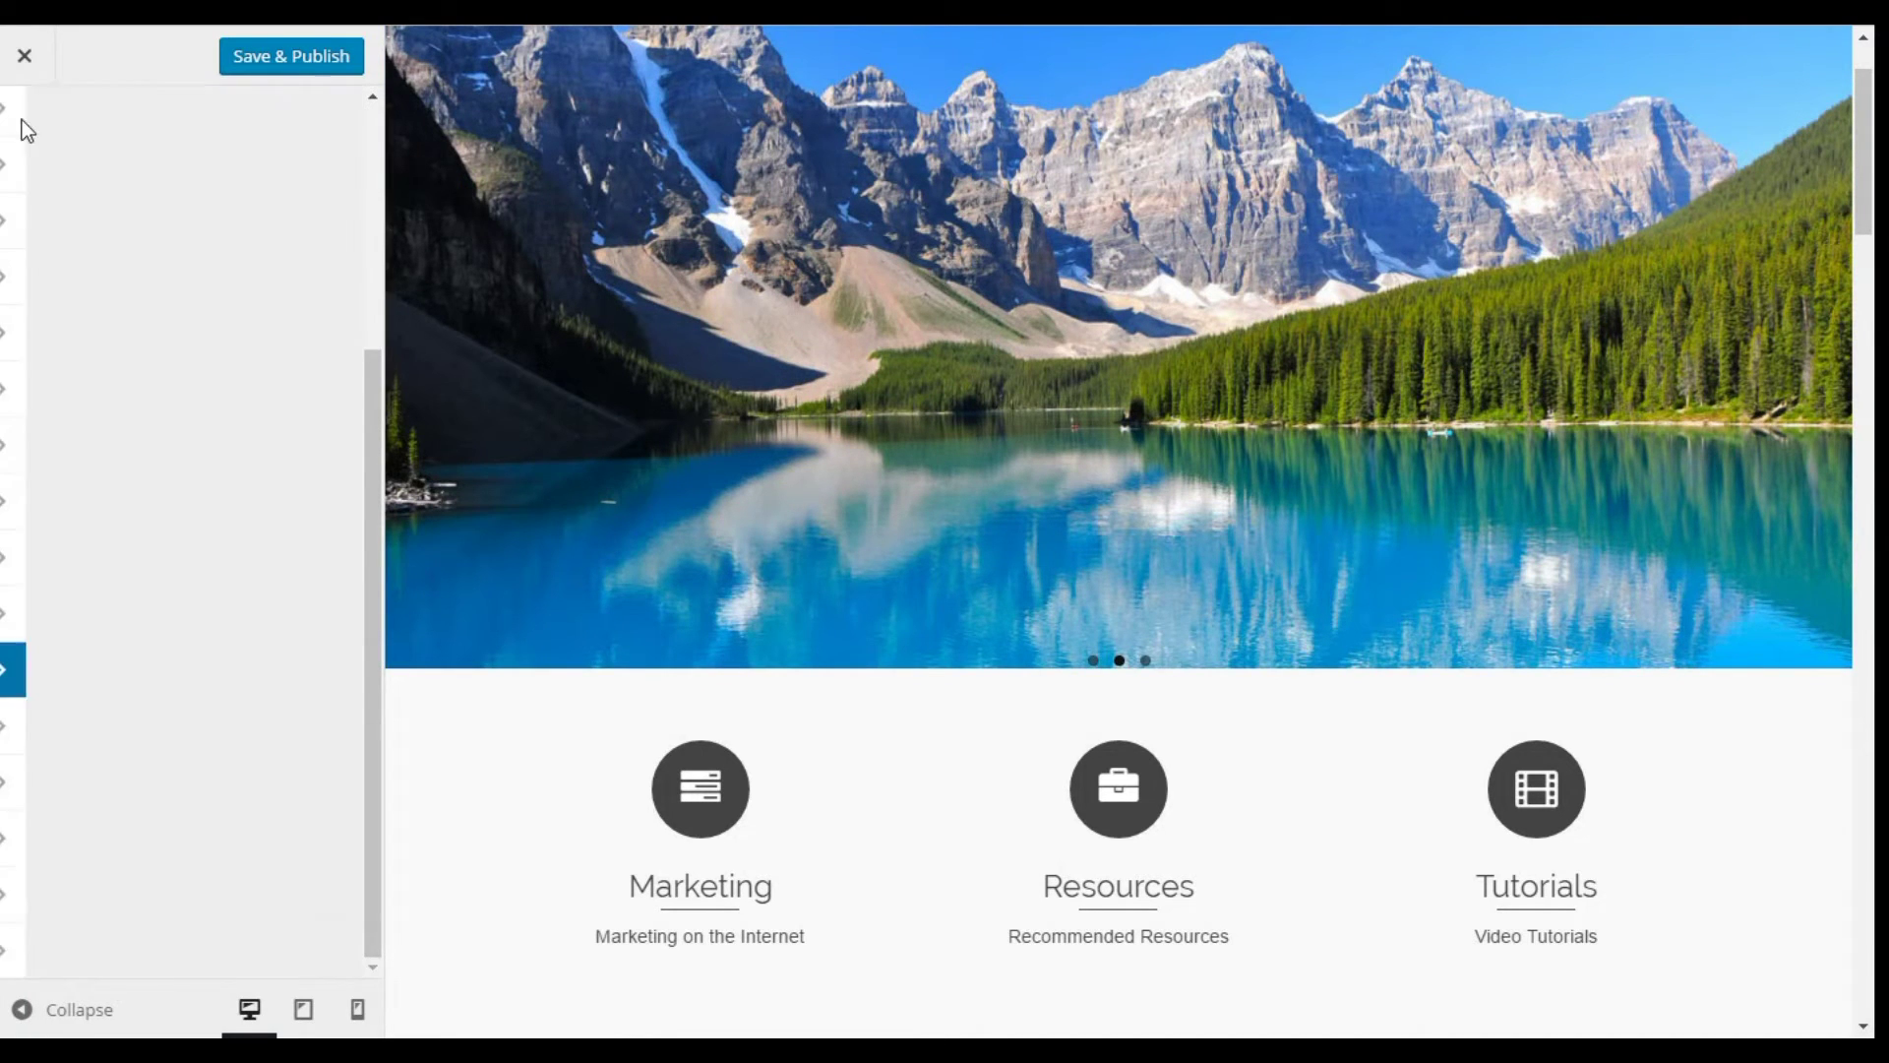
{"action": "left_click", "coordinate": [55, 718]}
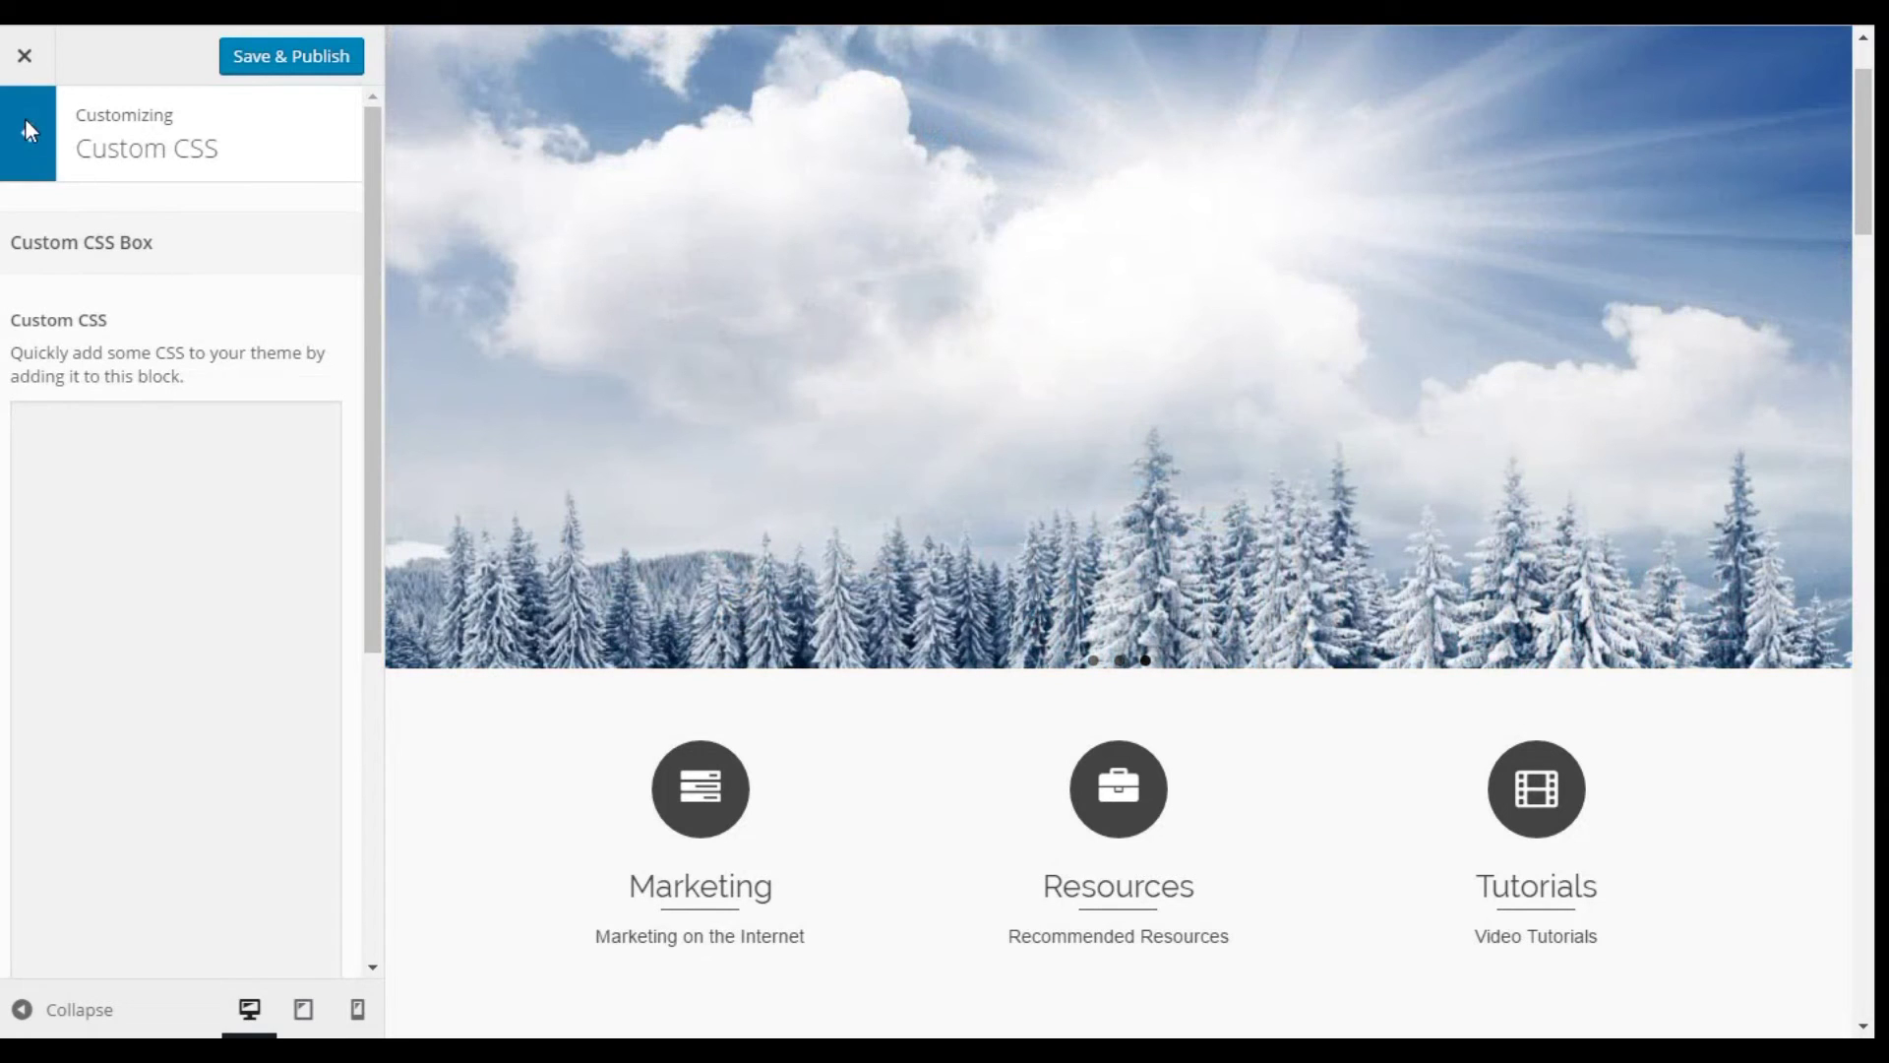
{"action": "left_click", "coordinate": [26, 120]}
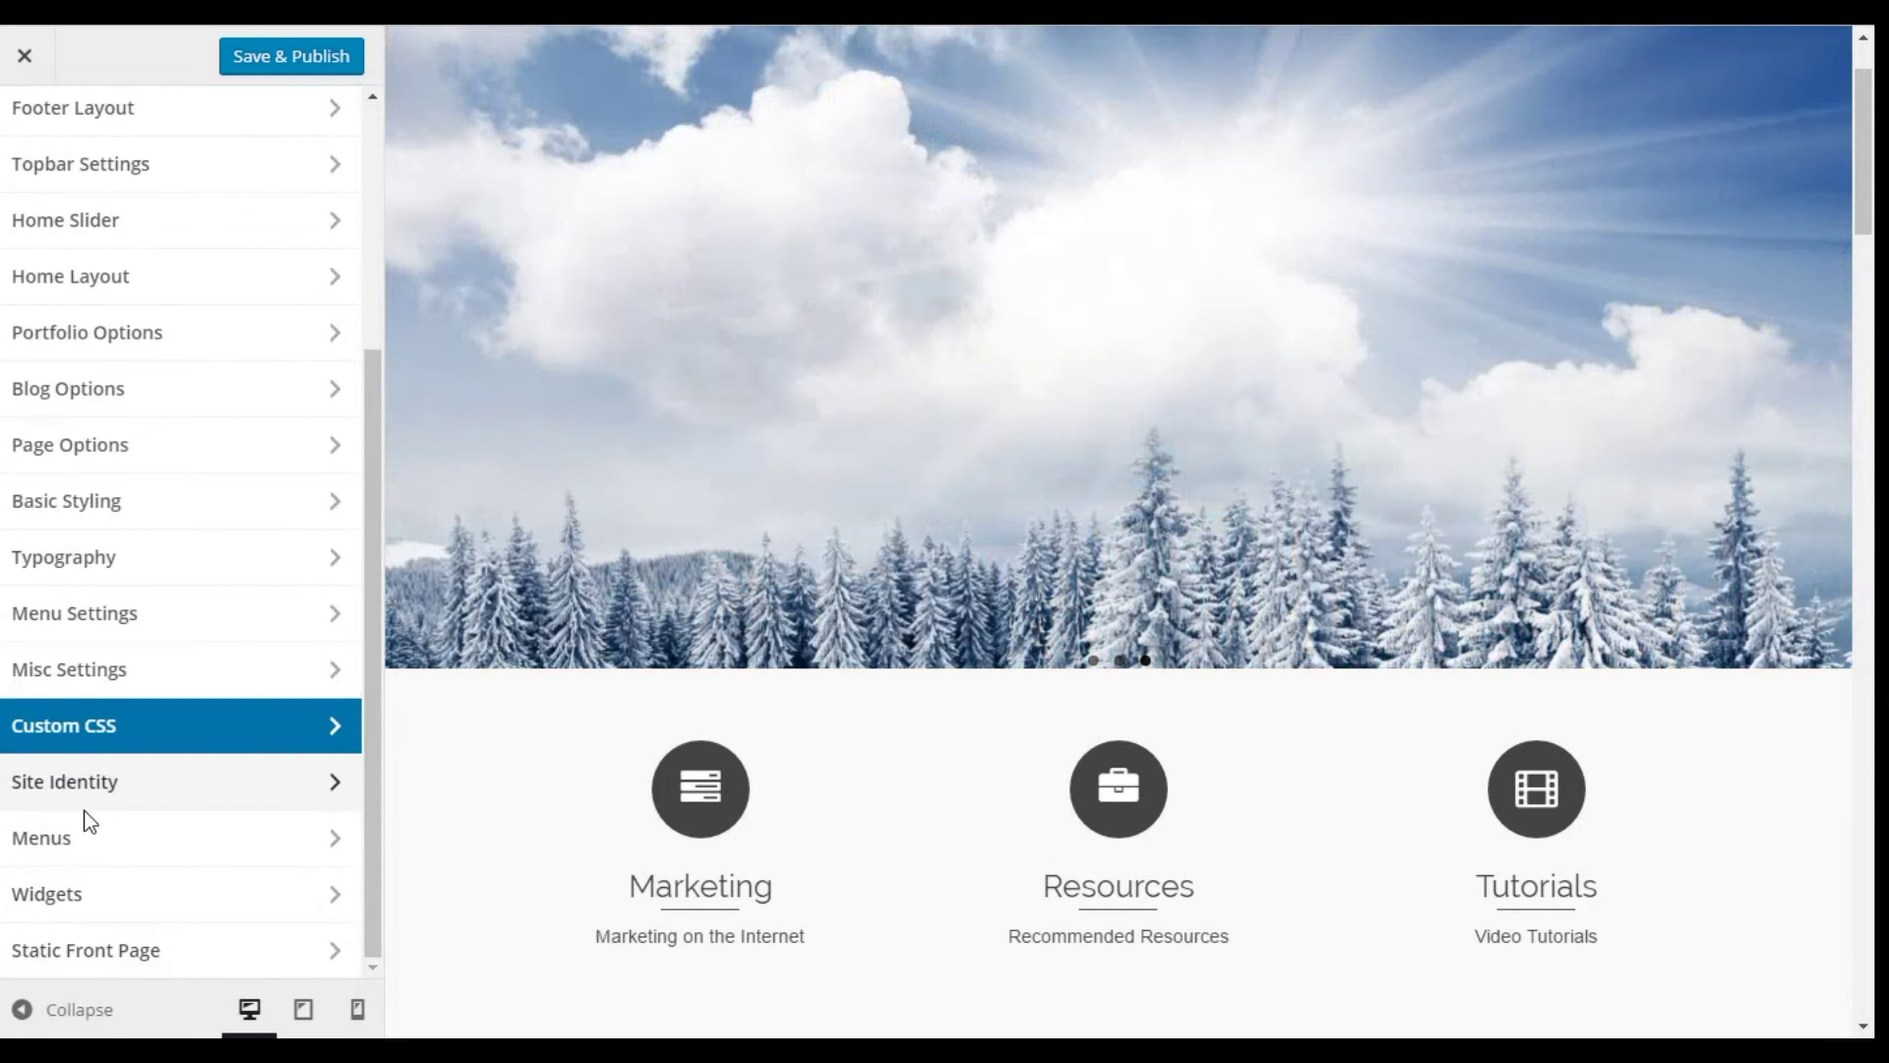
{"action": "left_click", "coordinate": [54, 779]}
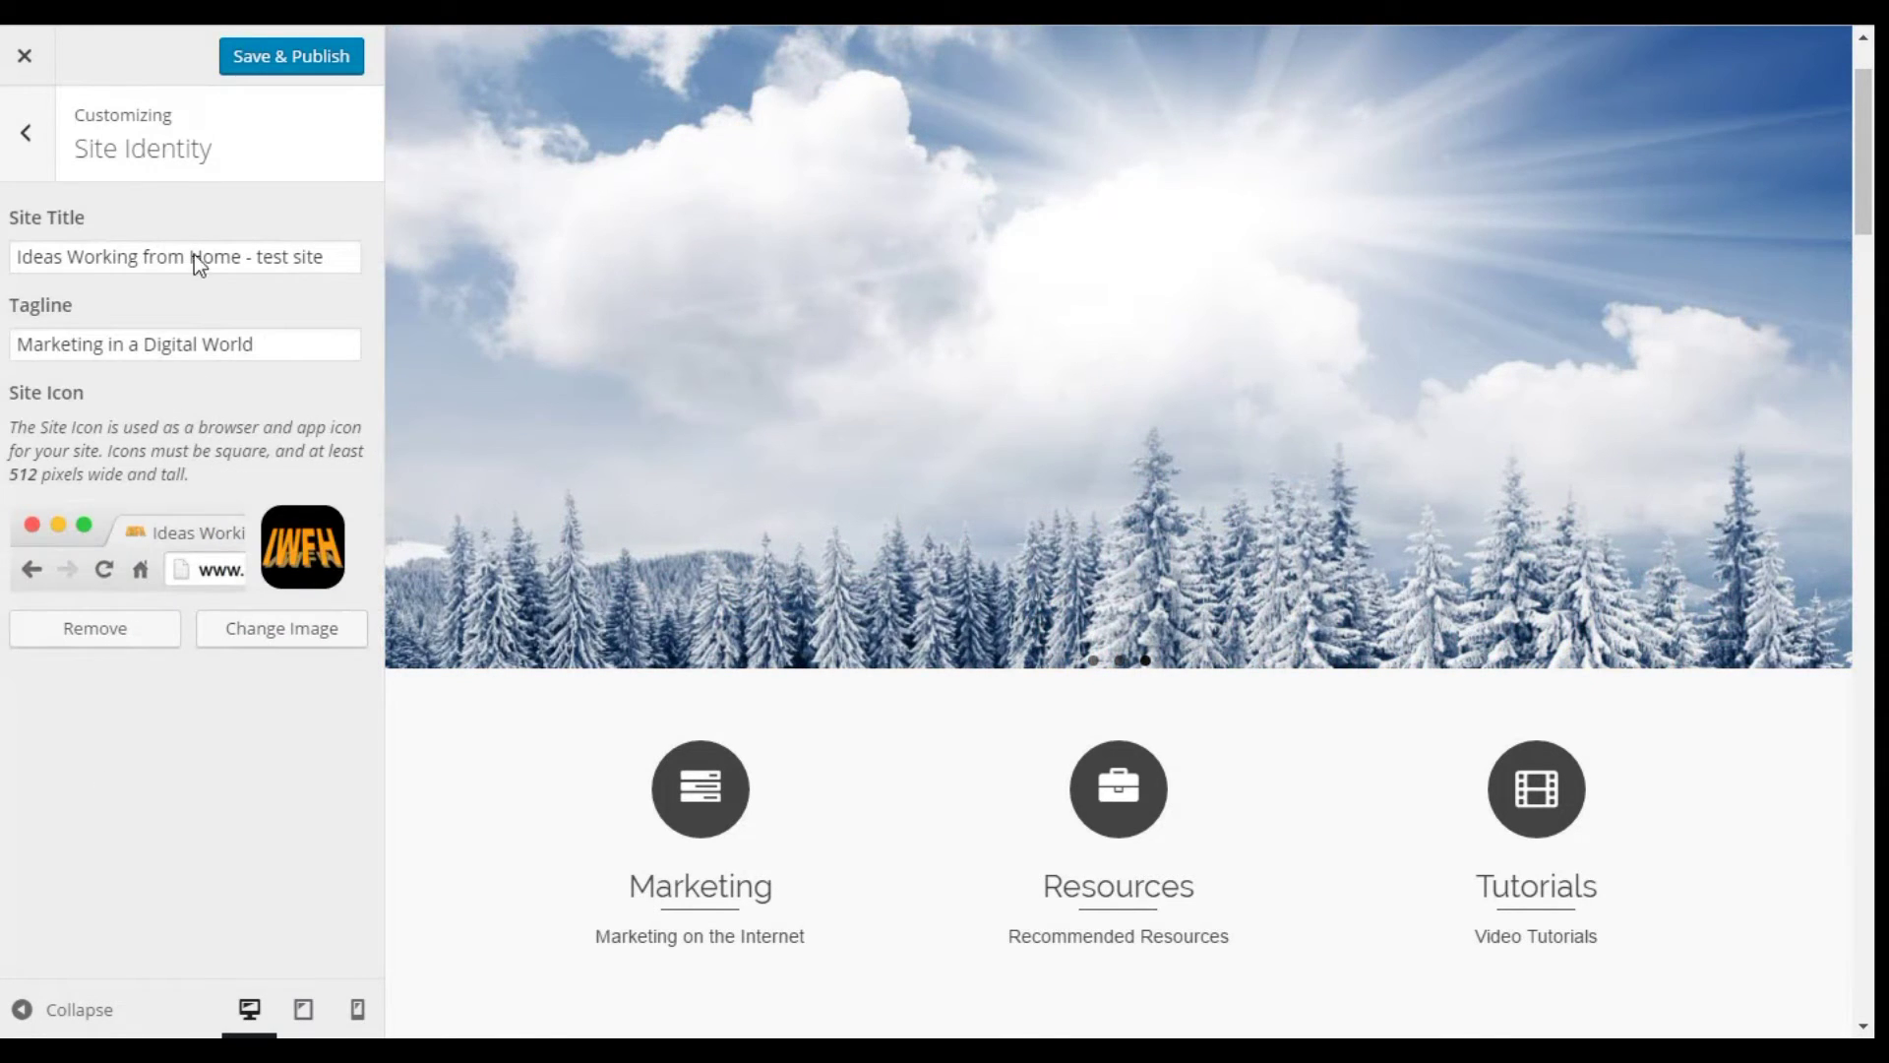
{"action": "left_click", "coordinate": [24, 124]}
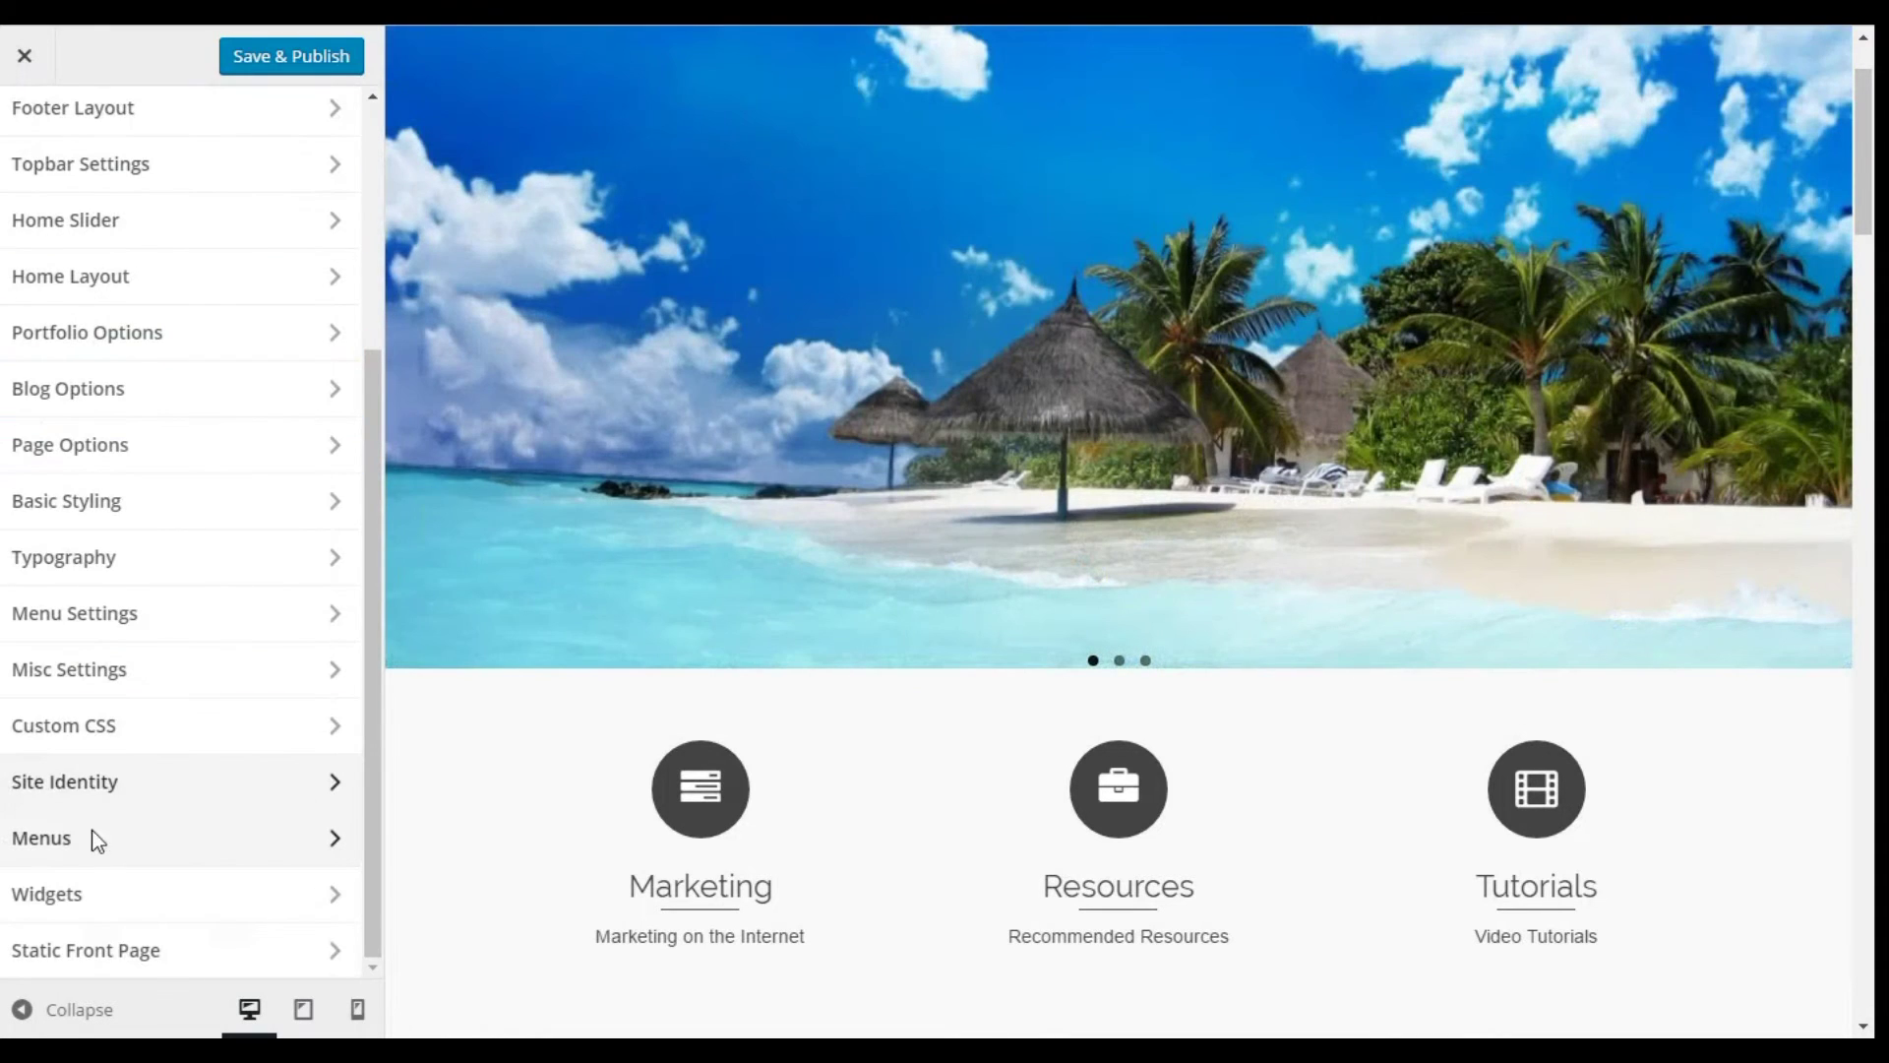
Check which menu is assigned to each location under Menus > Menu Locations
{"action": "left_click", "coordinate": [55, 839]}
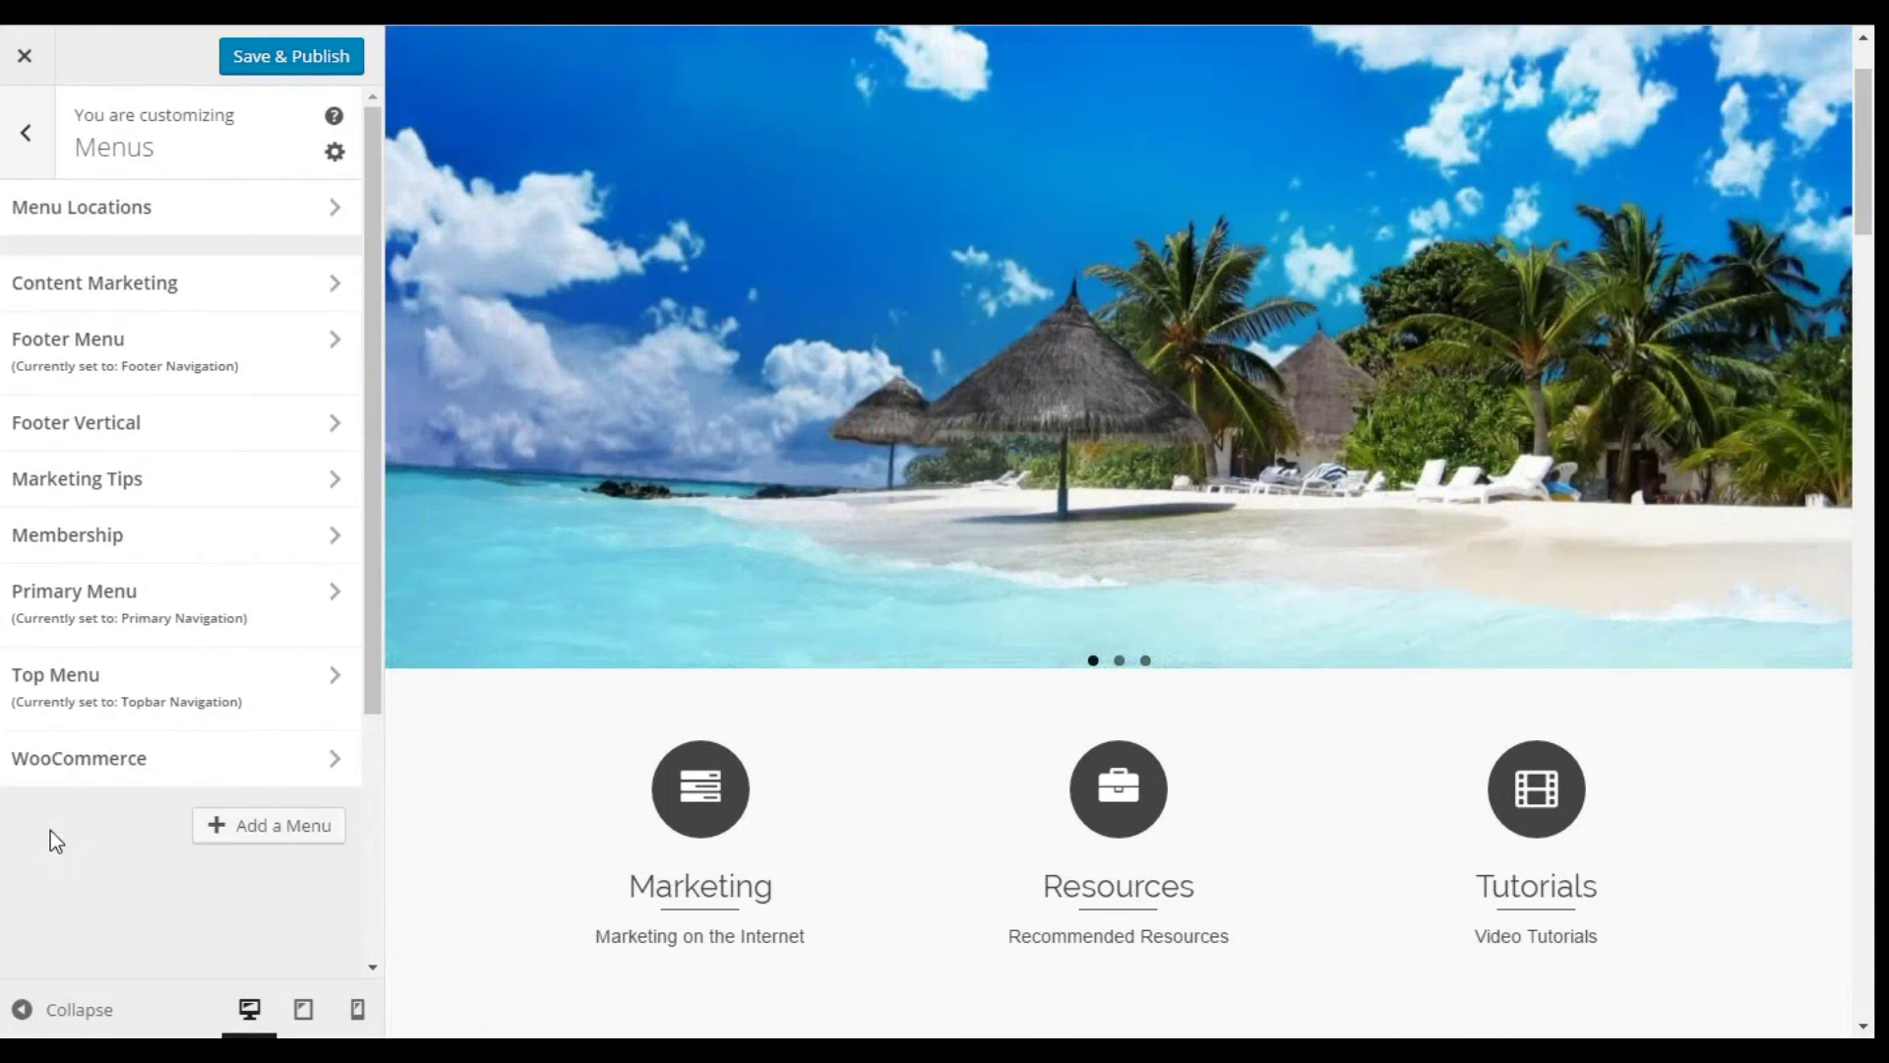
{"action": "left_click", "coordinate": [86, 207]}
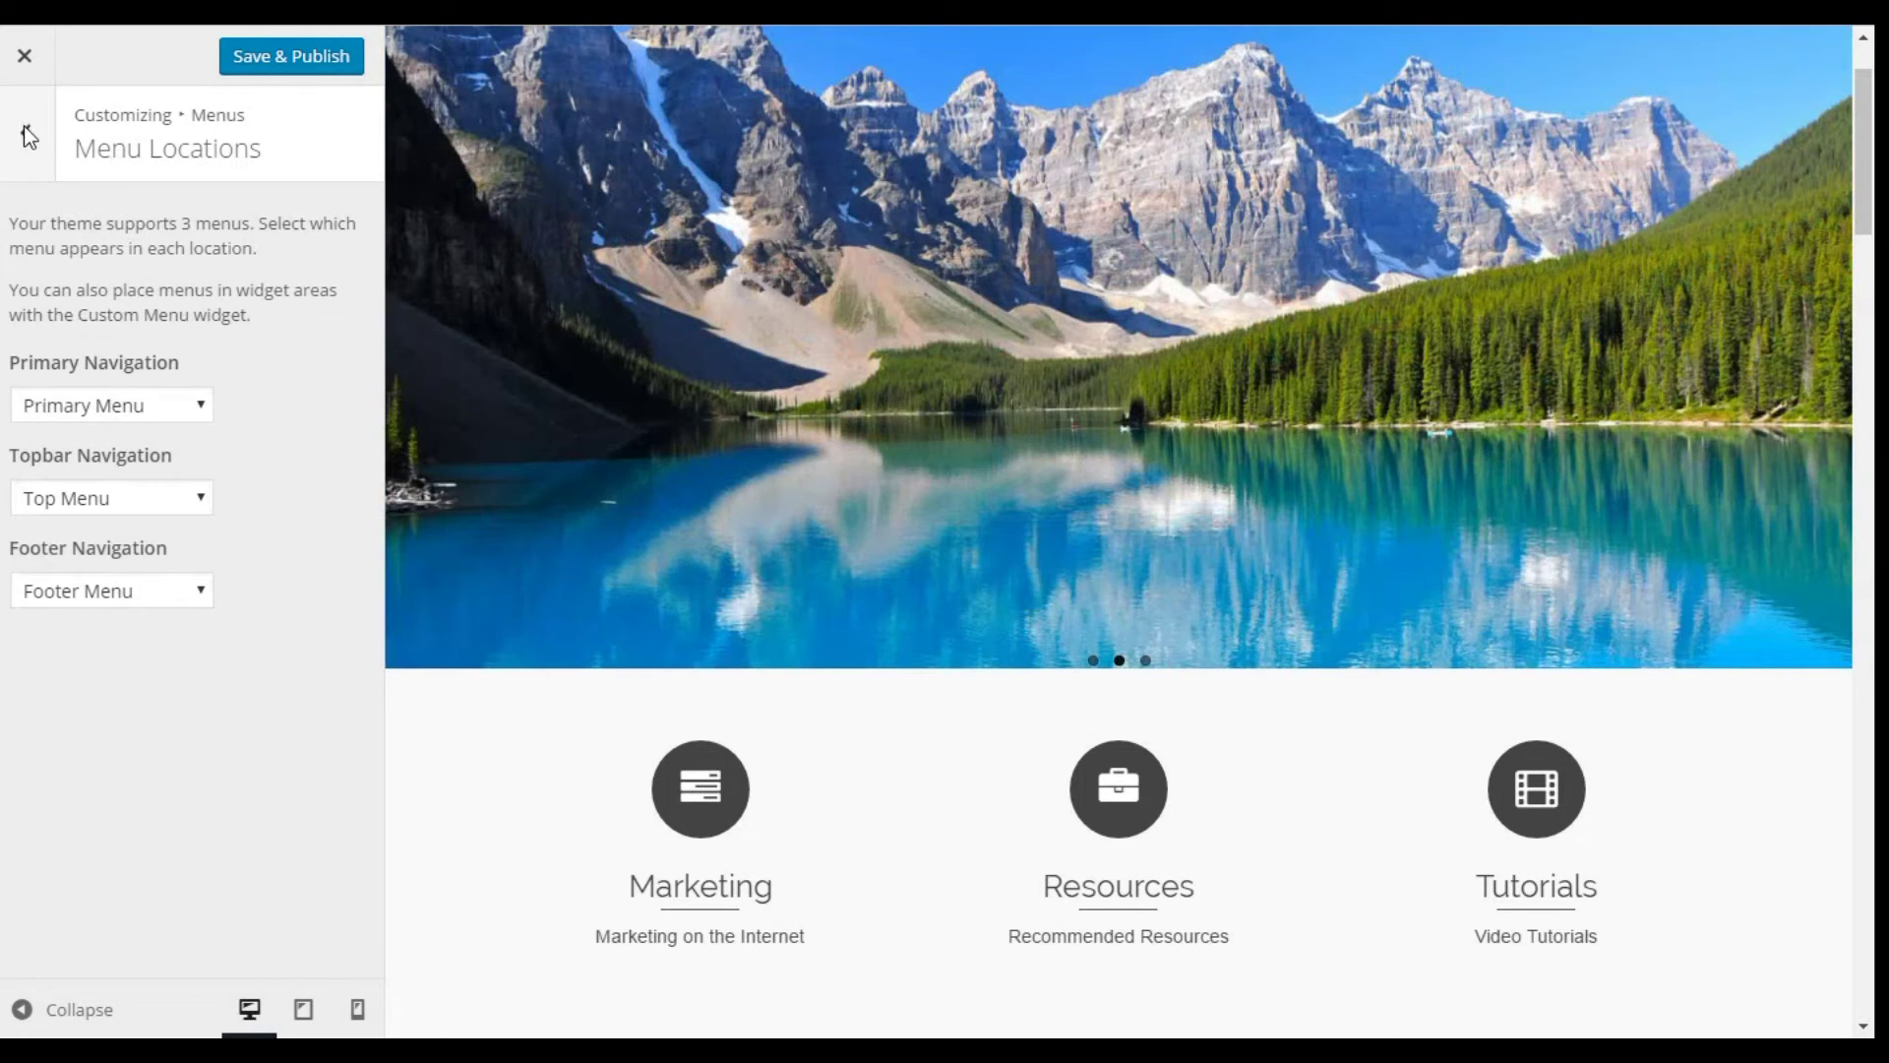
{"action": "left_click", "coordinate": [26, 131]}
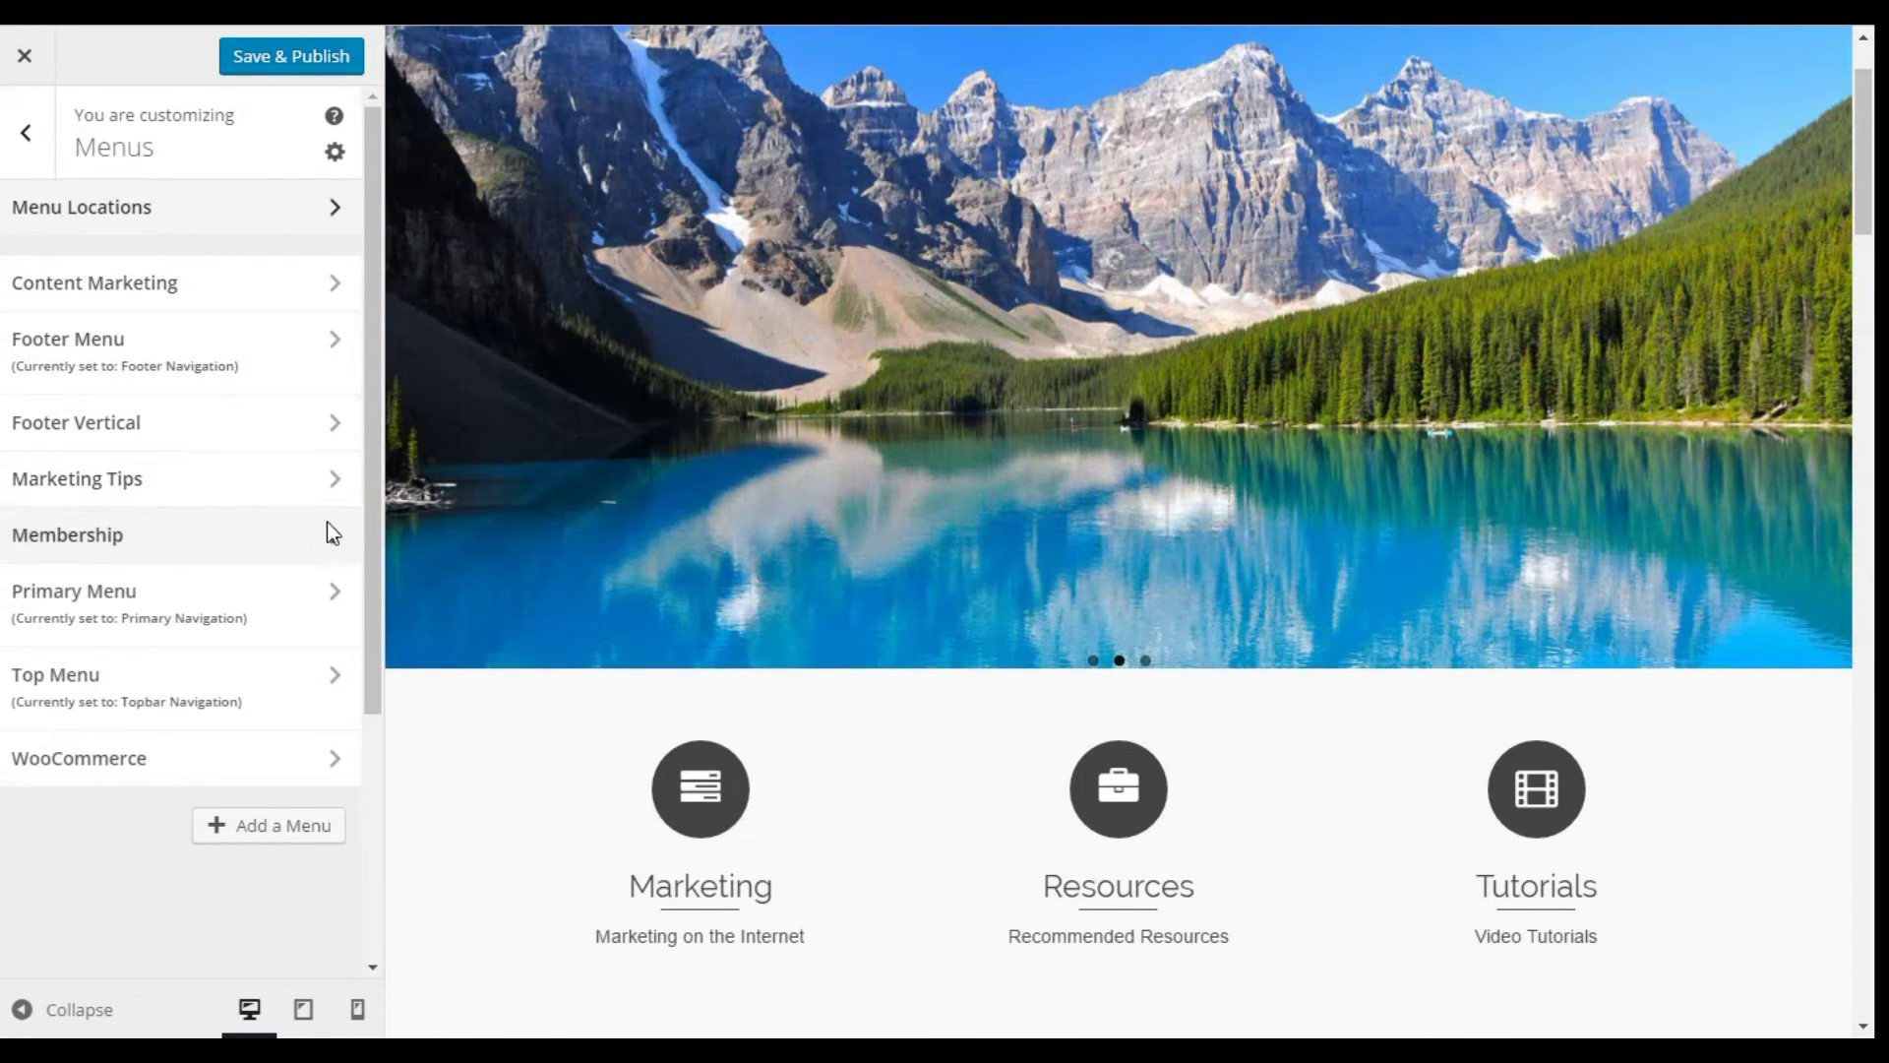
{"action": "left_click", "coordinate": [24, 131]}
Open Widgets > Footer Column 4, holding the Pinnacle: Social Links widget
{"action": "scroll", "coordinate": [267, 316], "scroll_direction": "down", "scroll_amount": 3}
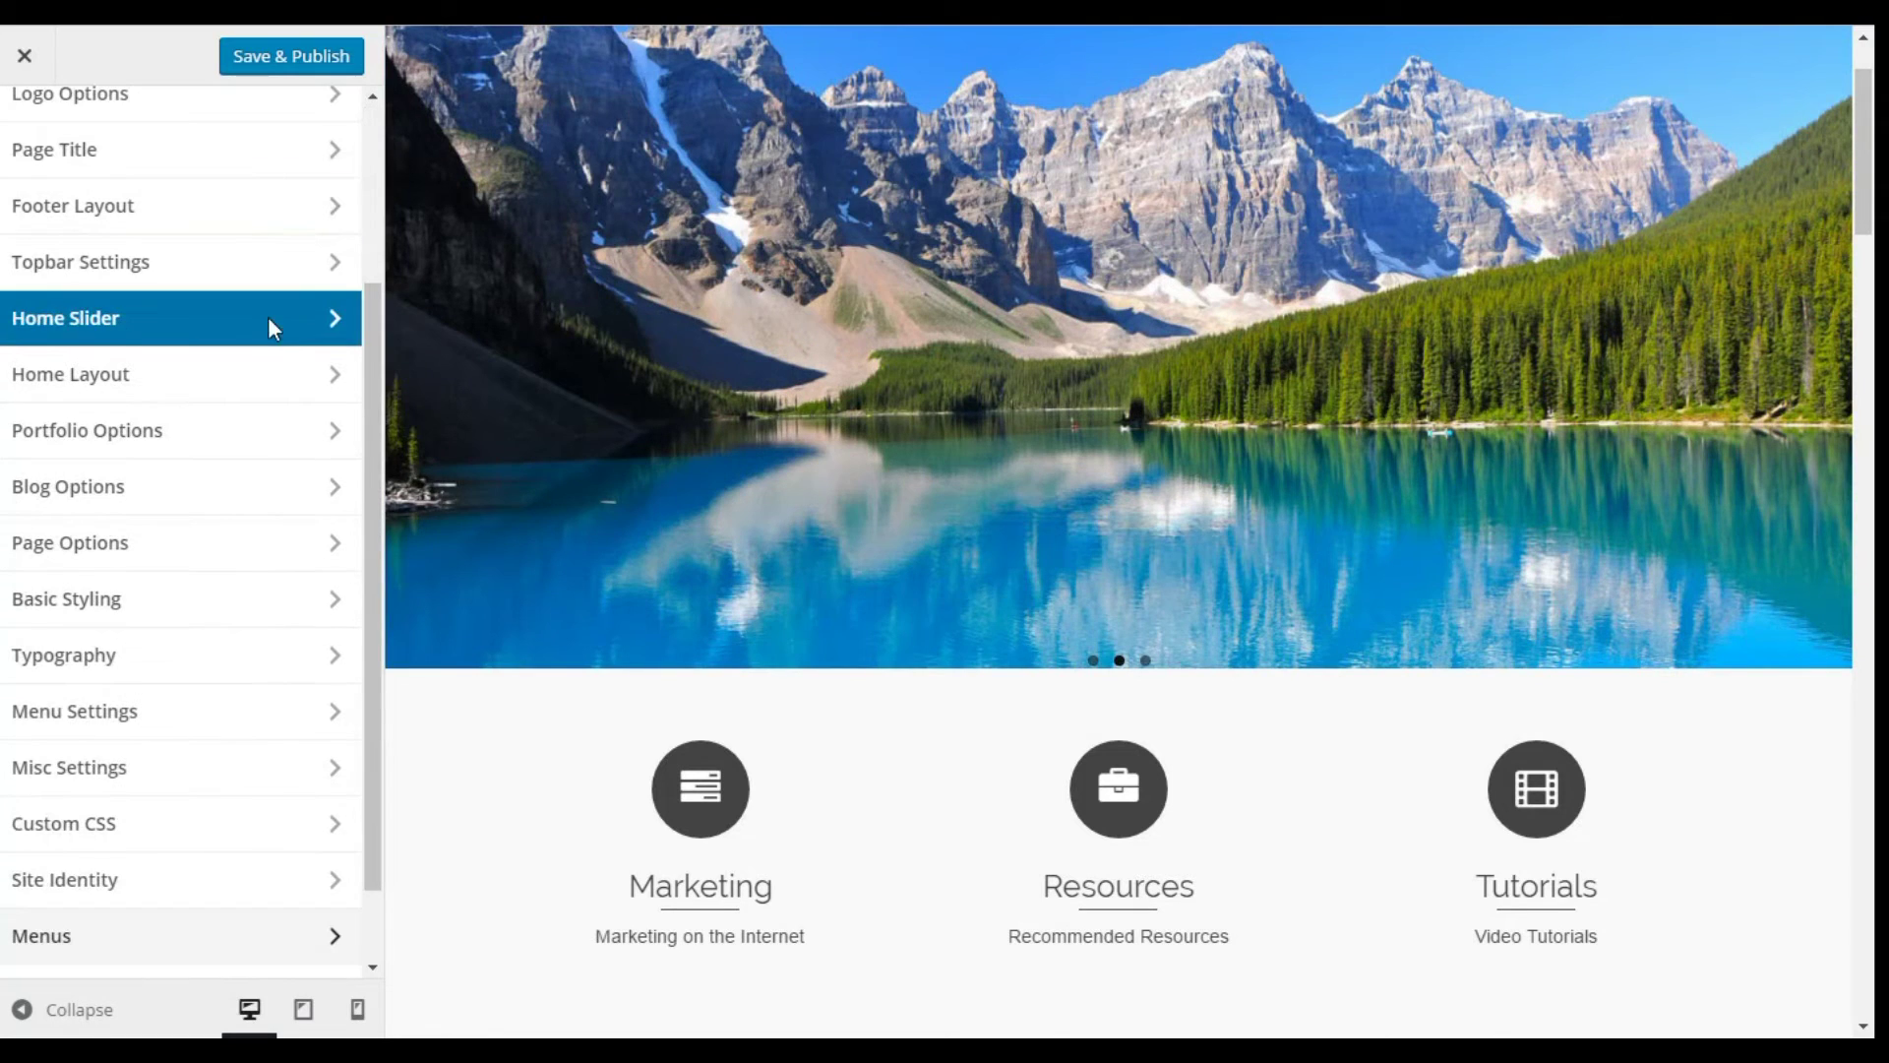
{"action": "scroll", "coordinate": [145, 919], "scroll_direction": "down", "scroll_amount": 1}
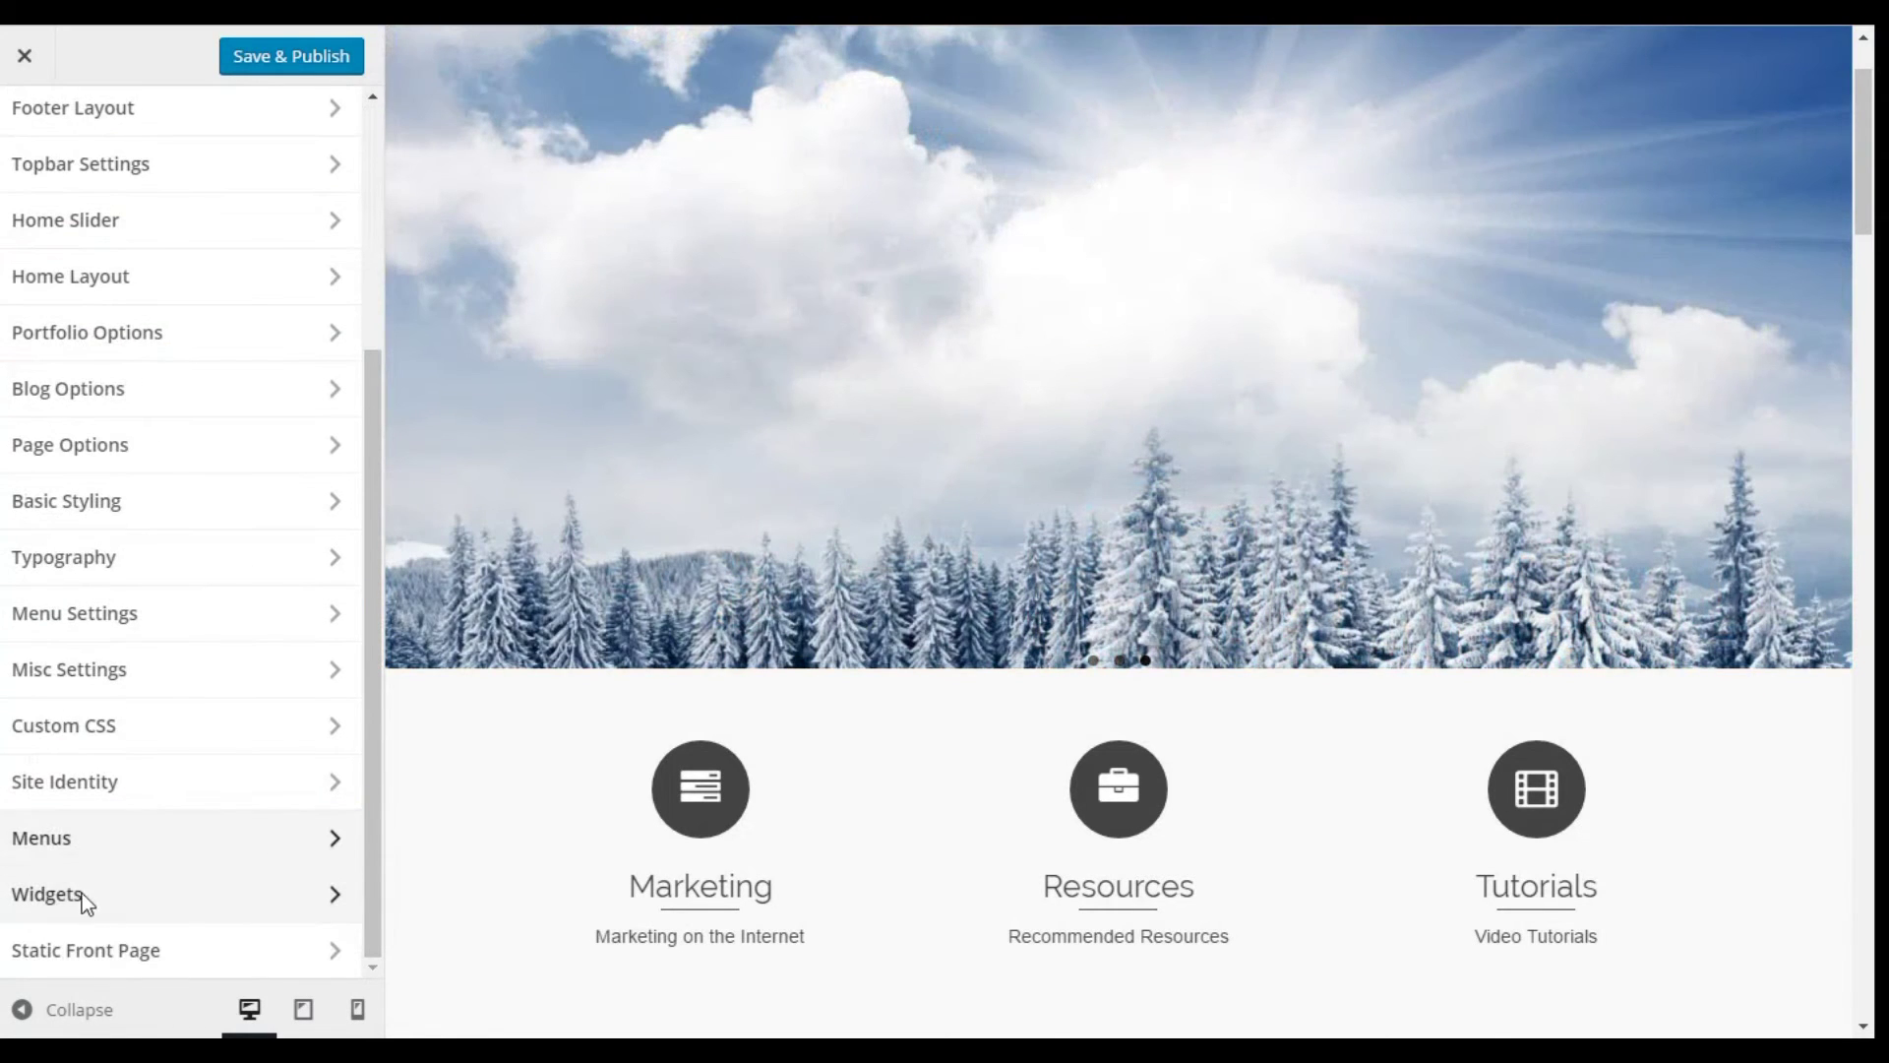
{"action": "left_click", "coordinate": [57, 888]}
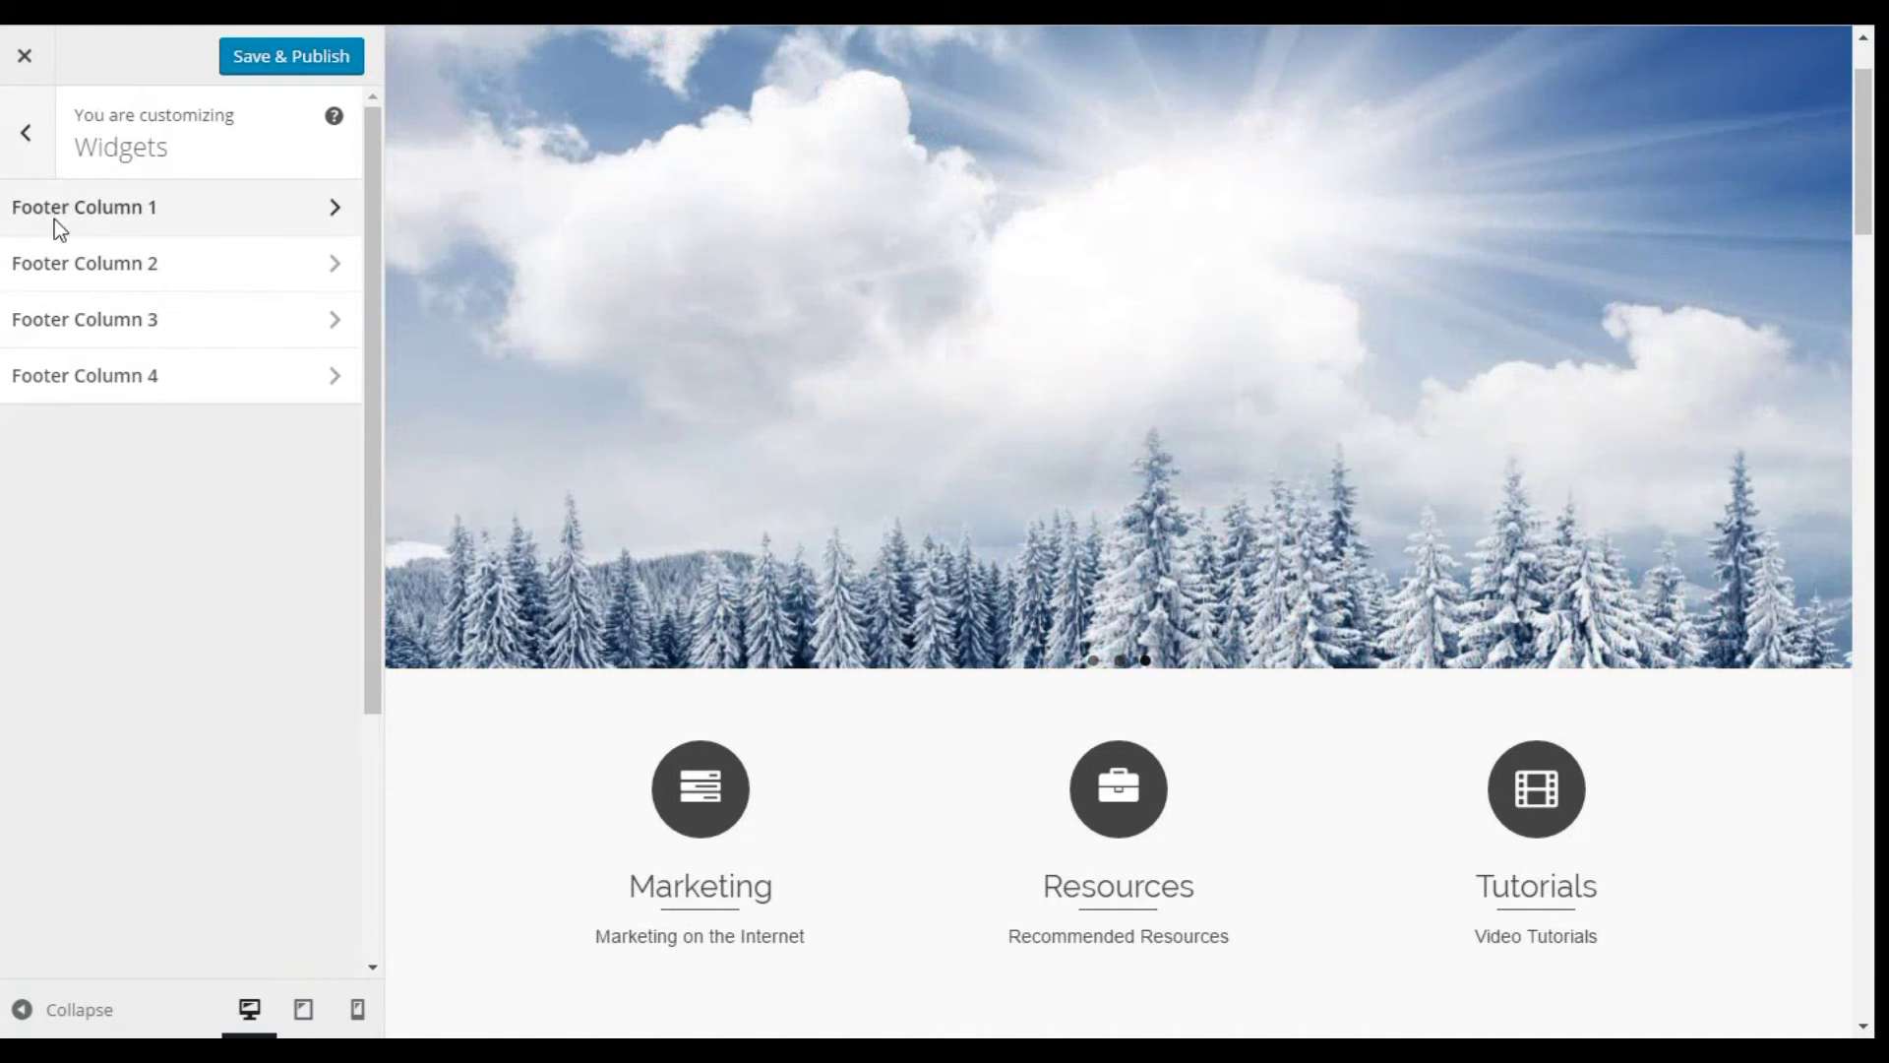
{"action": "left_click", "coordinate": [85, 377]}
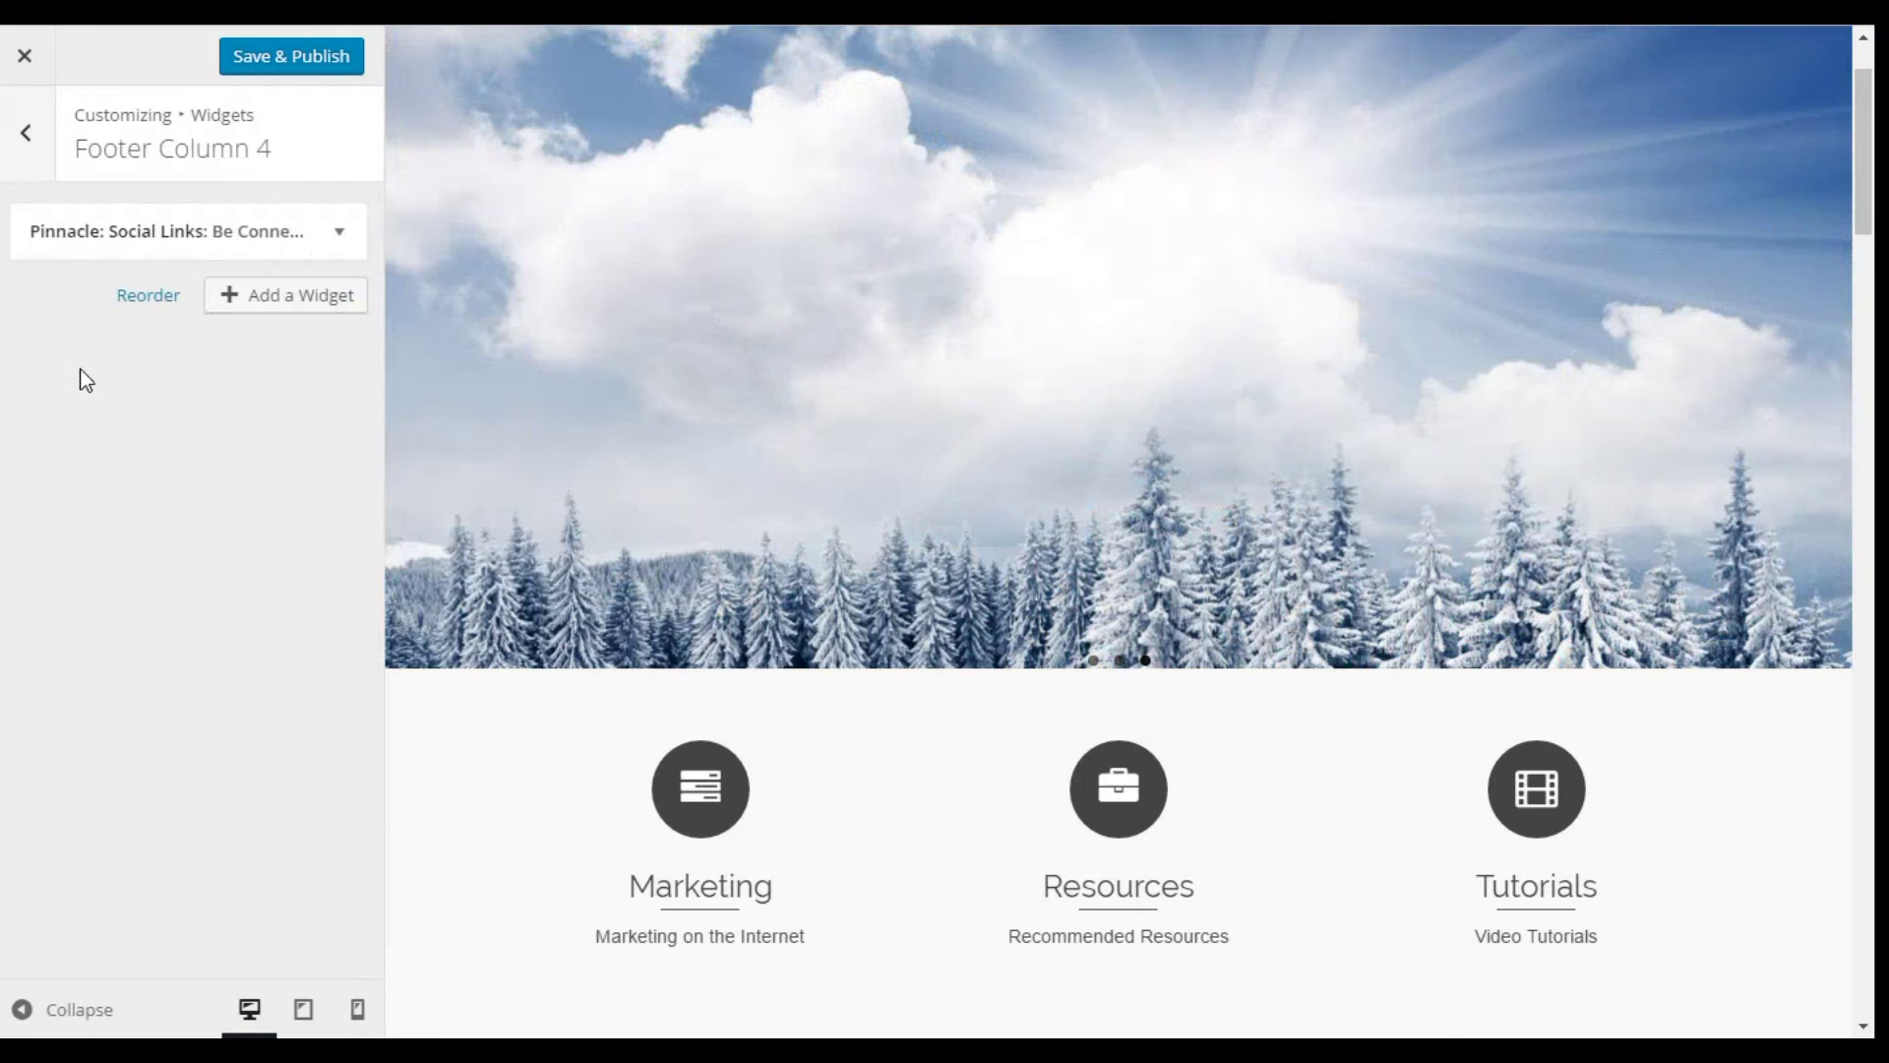
Check the Static Front Page settings, then Save & Publish the Customizer changes
{"action": "left_click", "coordinate": [26, 132]}
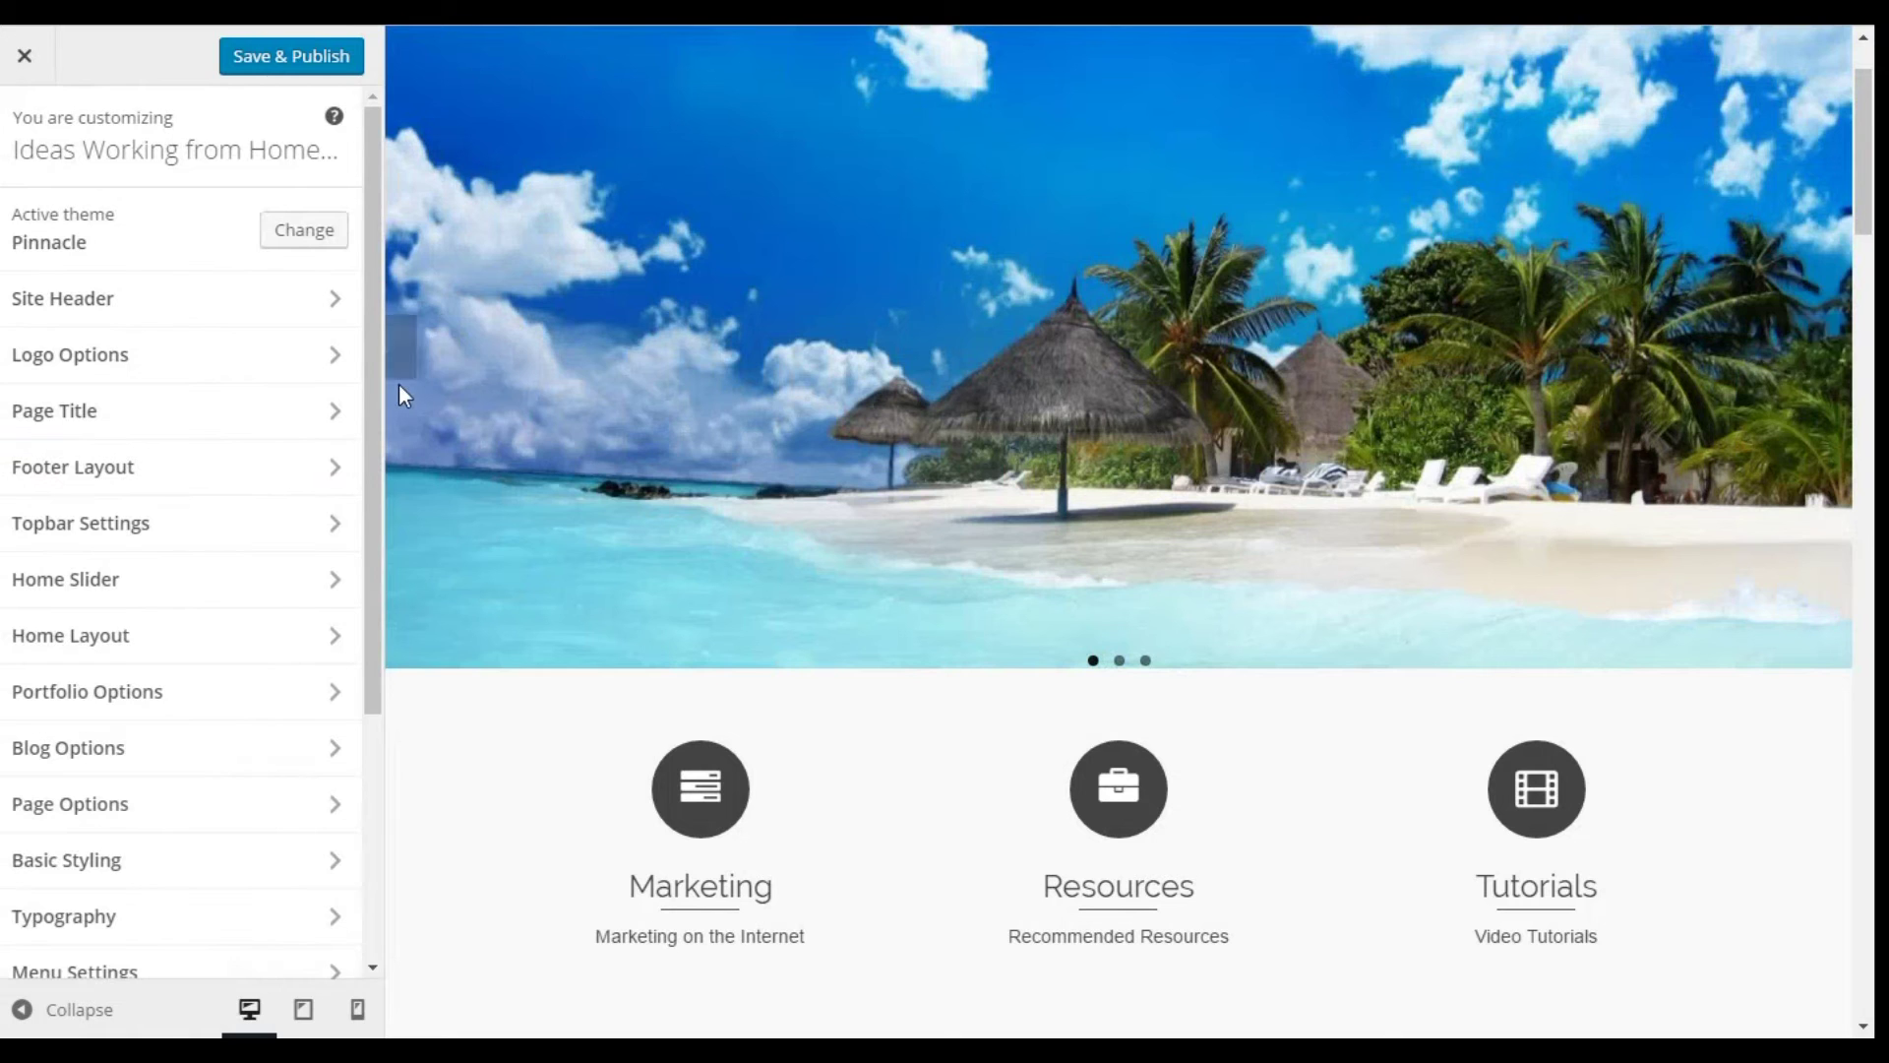
{"action": "left_click_drag", "start_coordinate": [369, 396], "coordinate": [393, 673]}
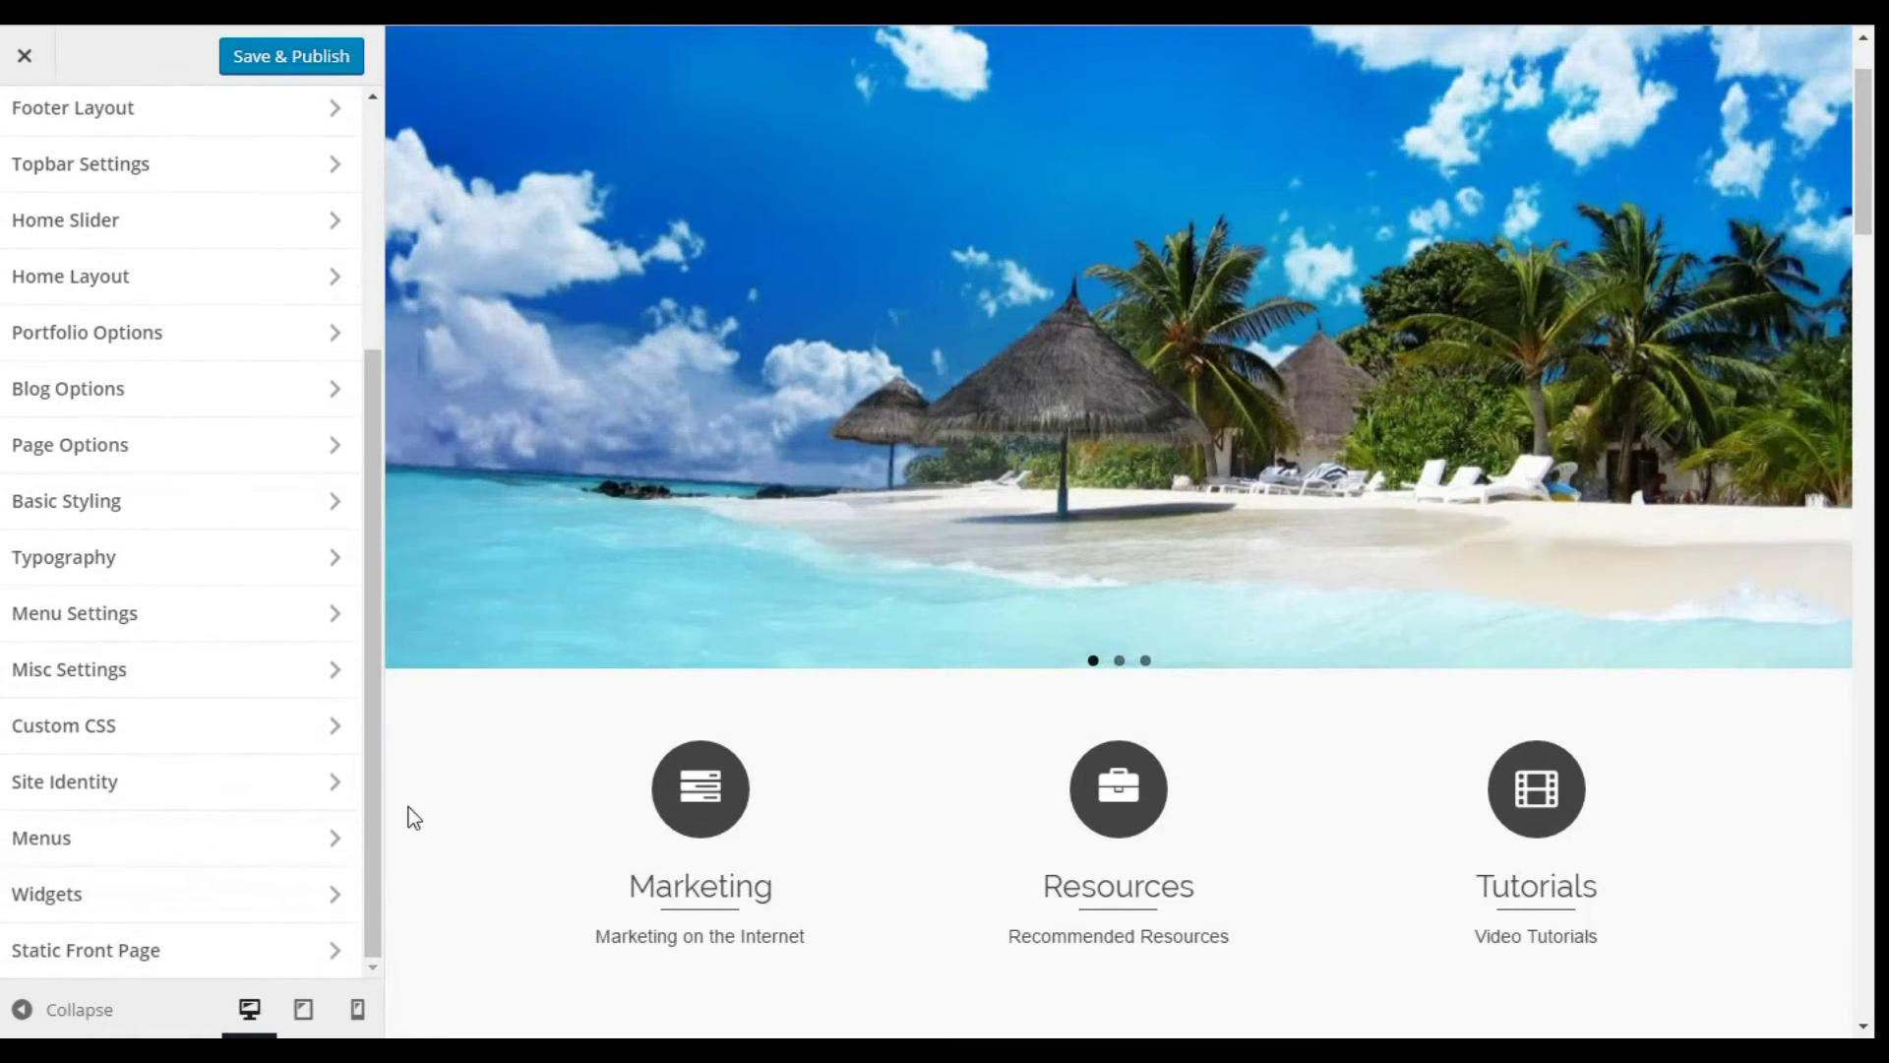
{"action": "left_click", "coordinate": [147, 950]}
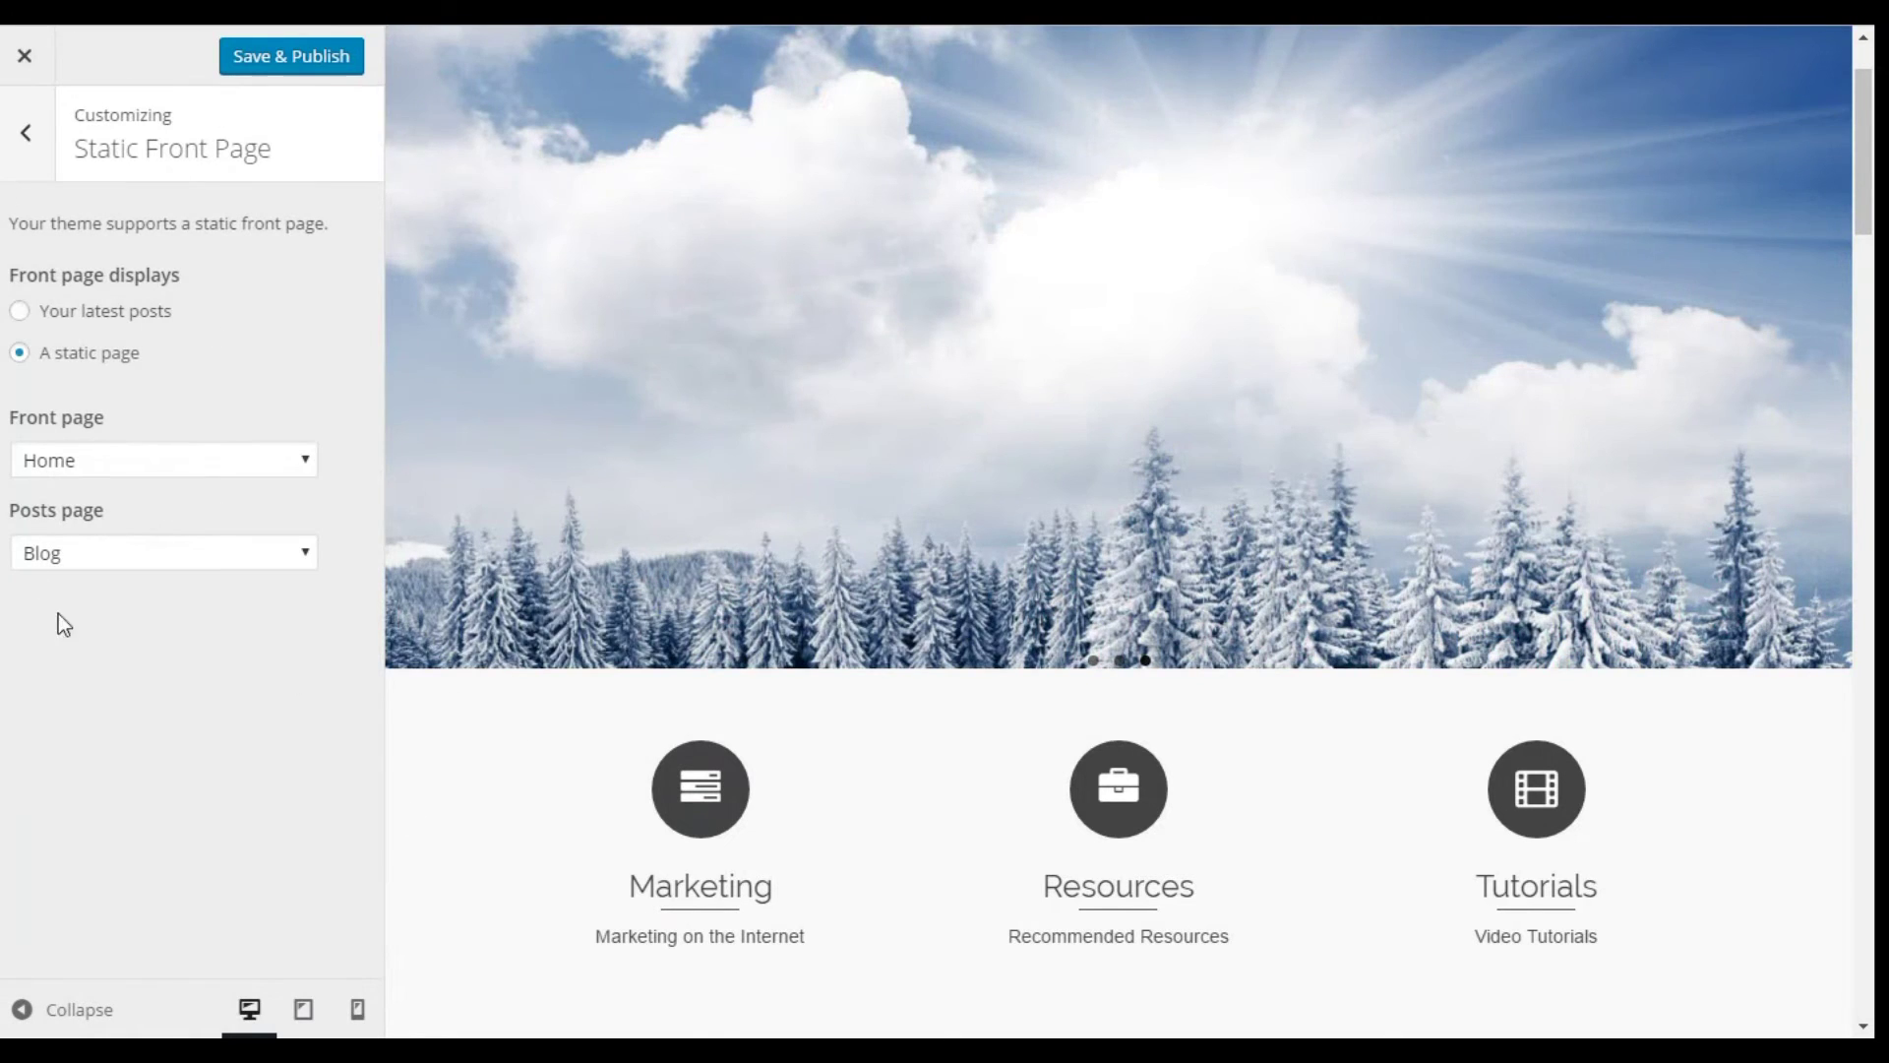
{"action": "left_click", "coordinate": [26, 132]}
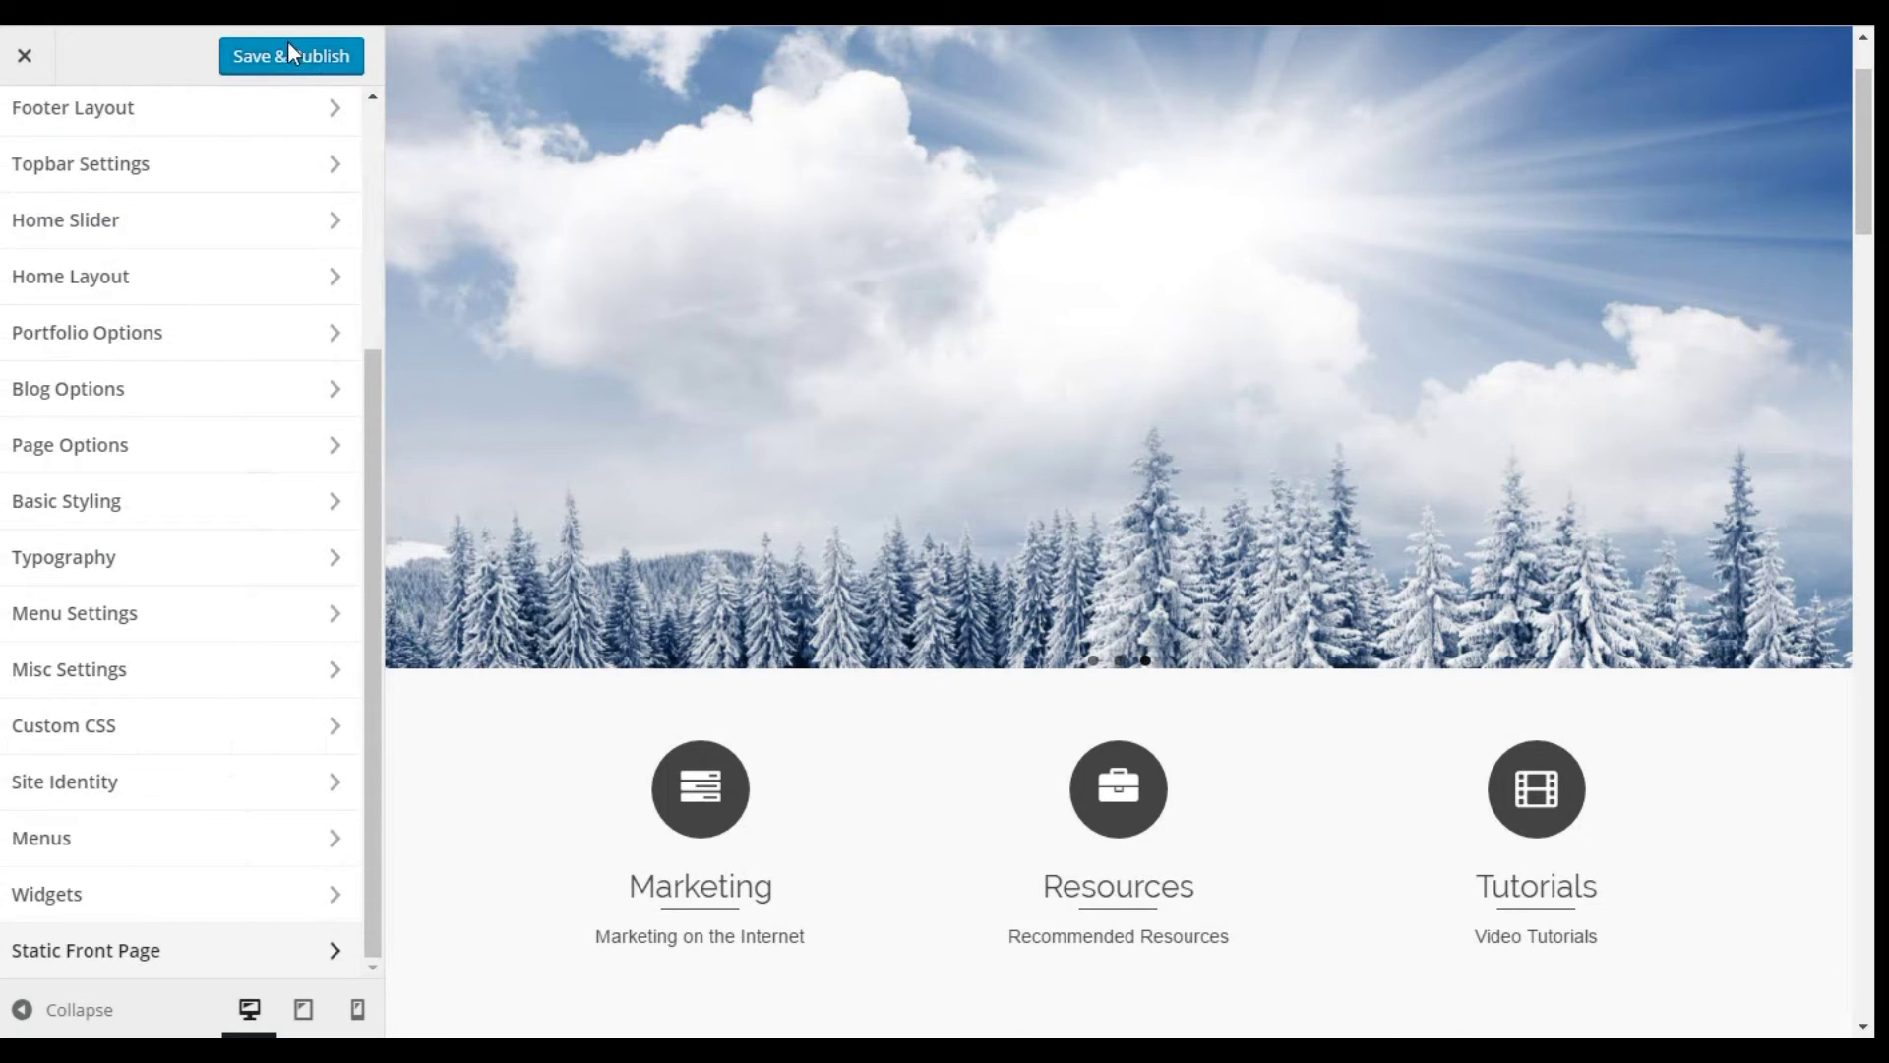
{"action": "left_click", "coordinate": [288, 45]}
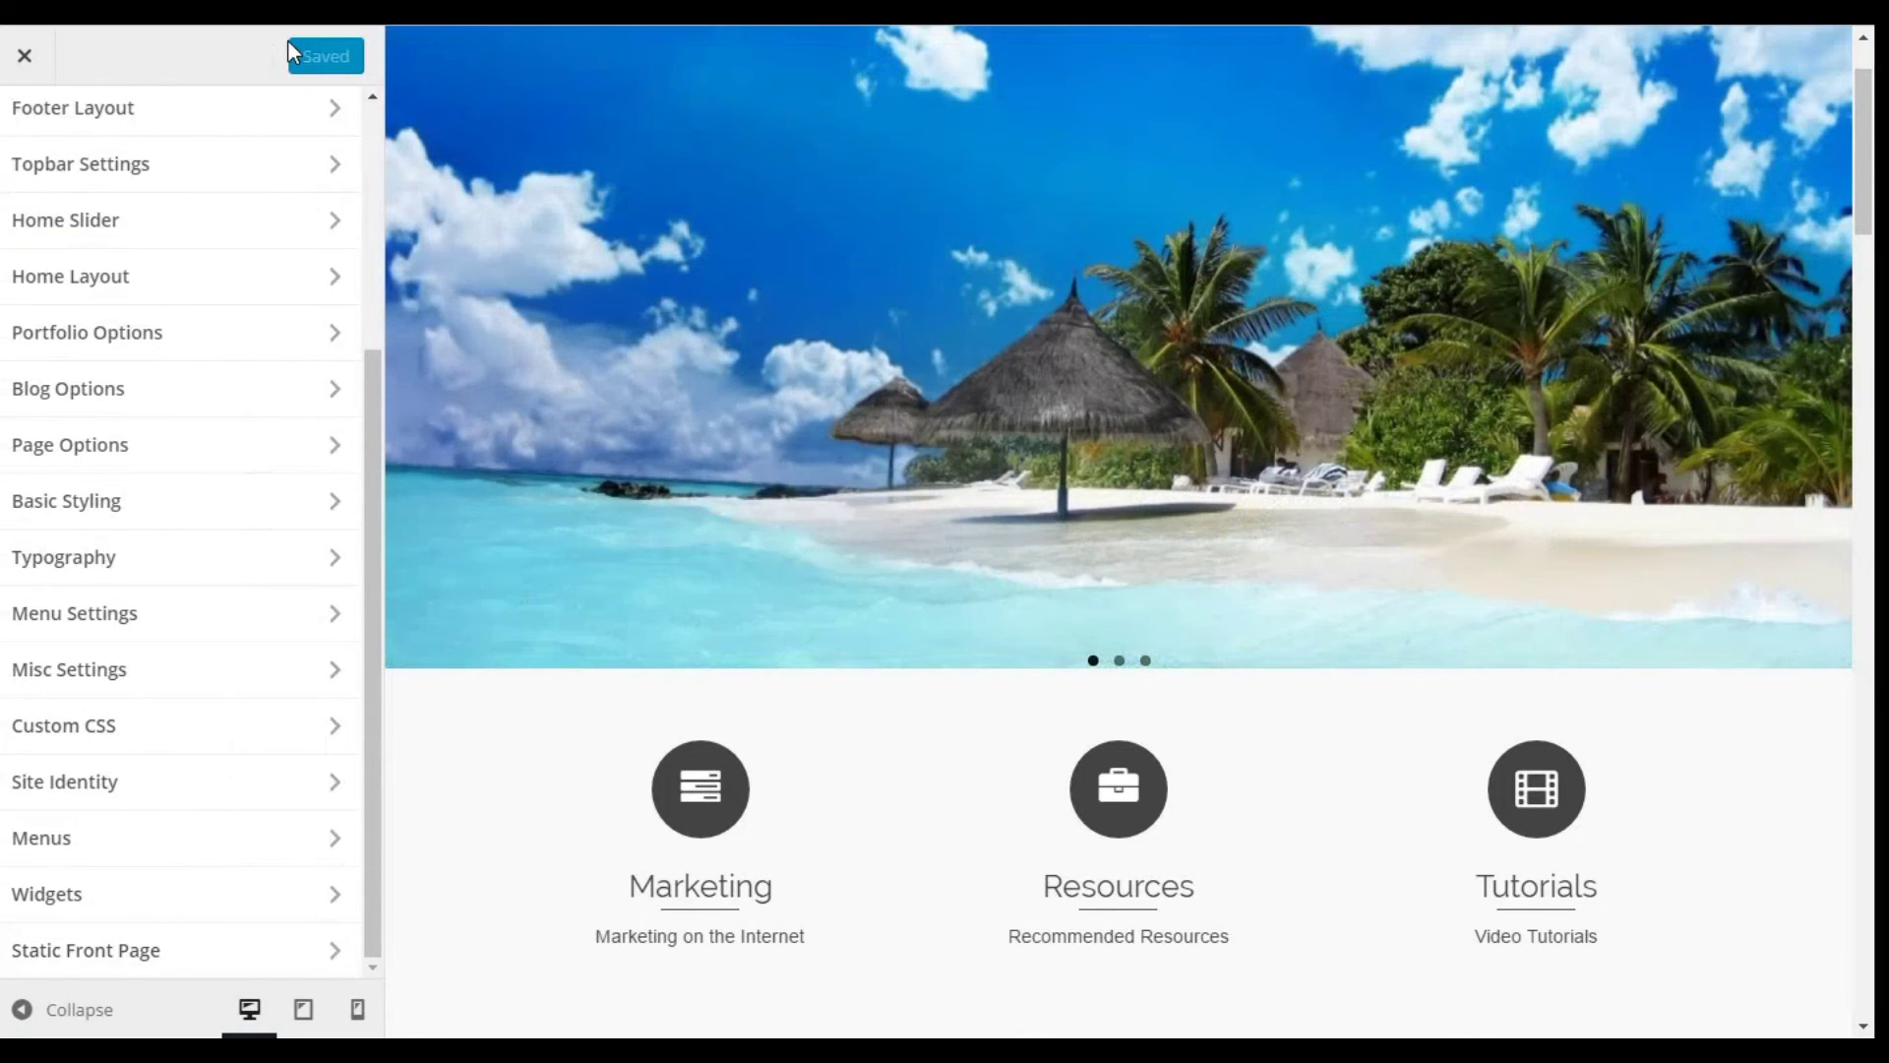
Close the Customizer and go to Appearance > Theme Options for Pinnacle
{"action": "left_click", "coordinate": [19, 56]}
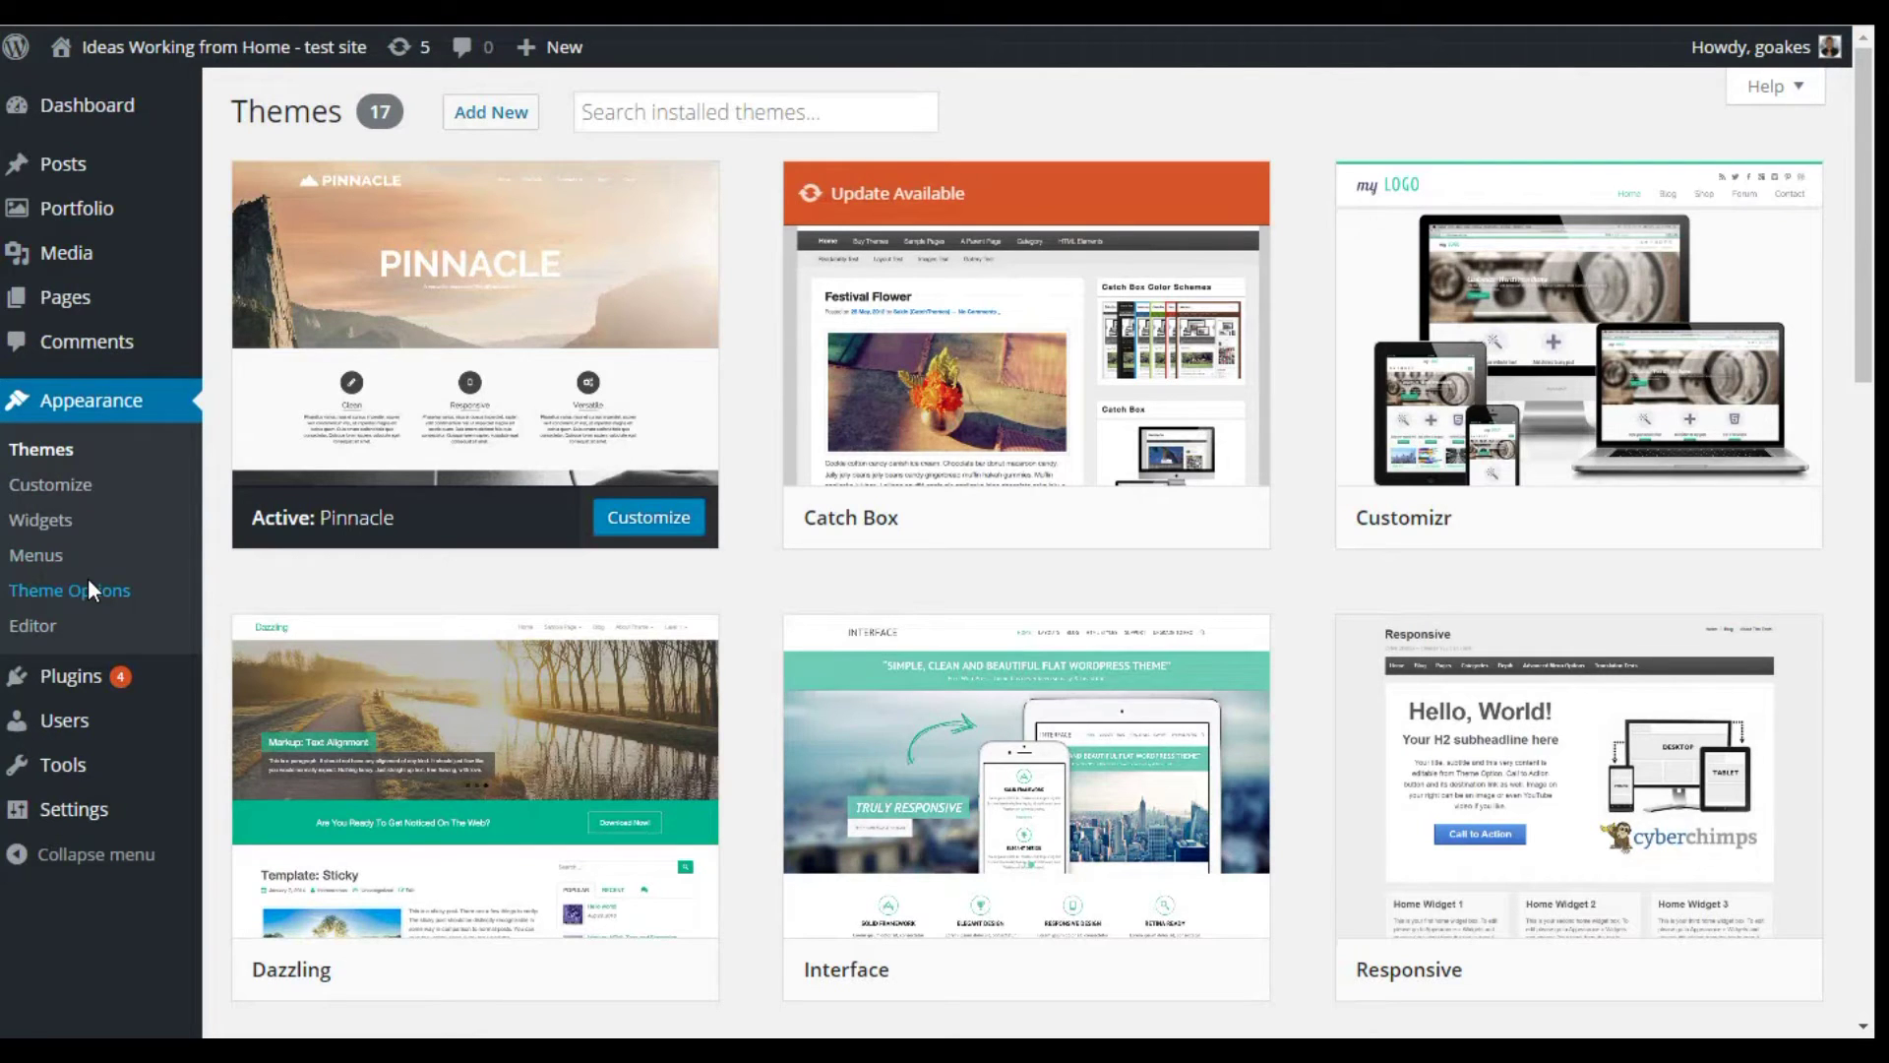
{"action": "left_click", "coordinate": [88, 586]}
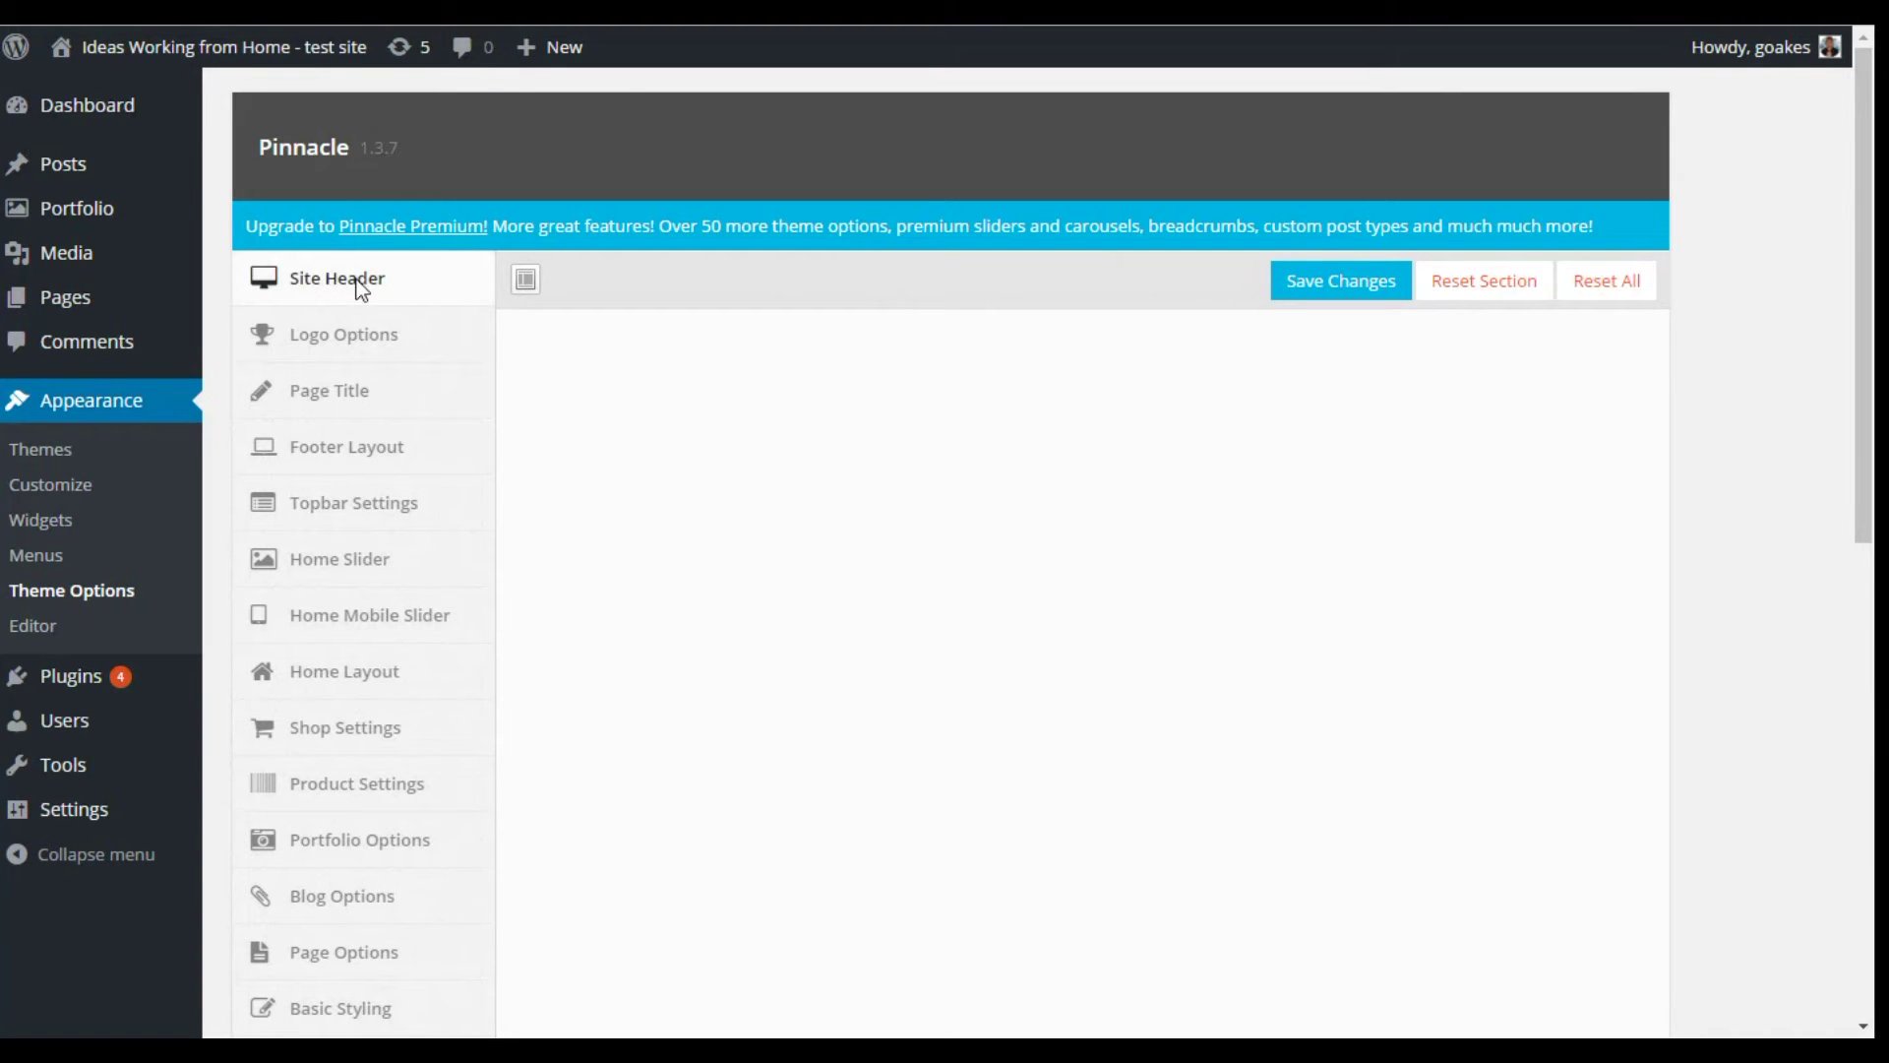
{"action": "scroll", "coordinate": [1254, 500], "scroll_direction": "down", "scroll_amount": 10}
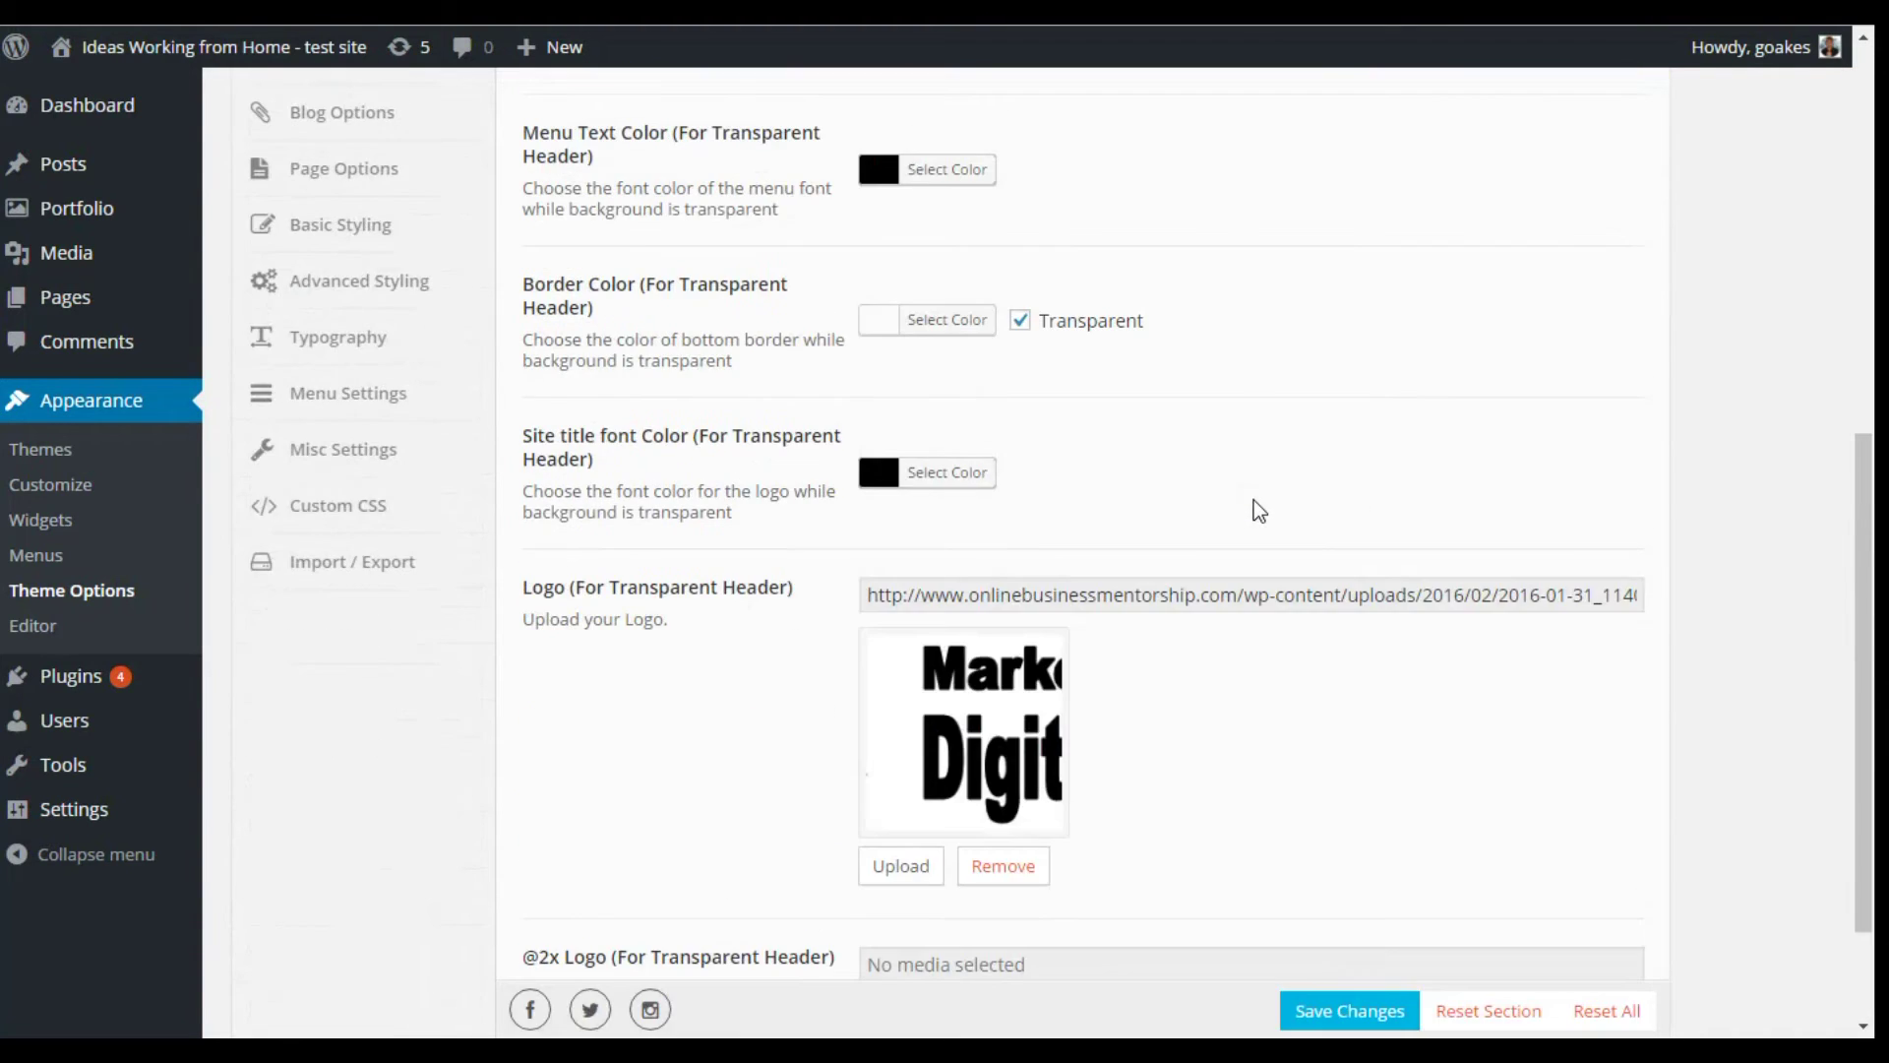
{"action": "scroll", "coordinate": [1254, 500], "scroll_direction": "up", "scroll_amount": 10}
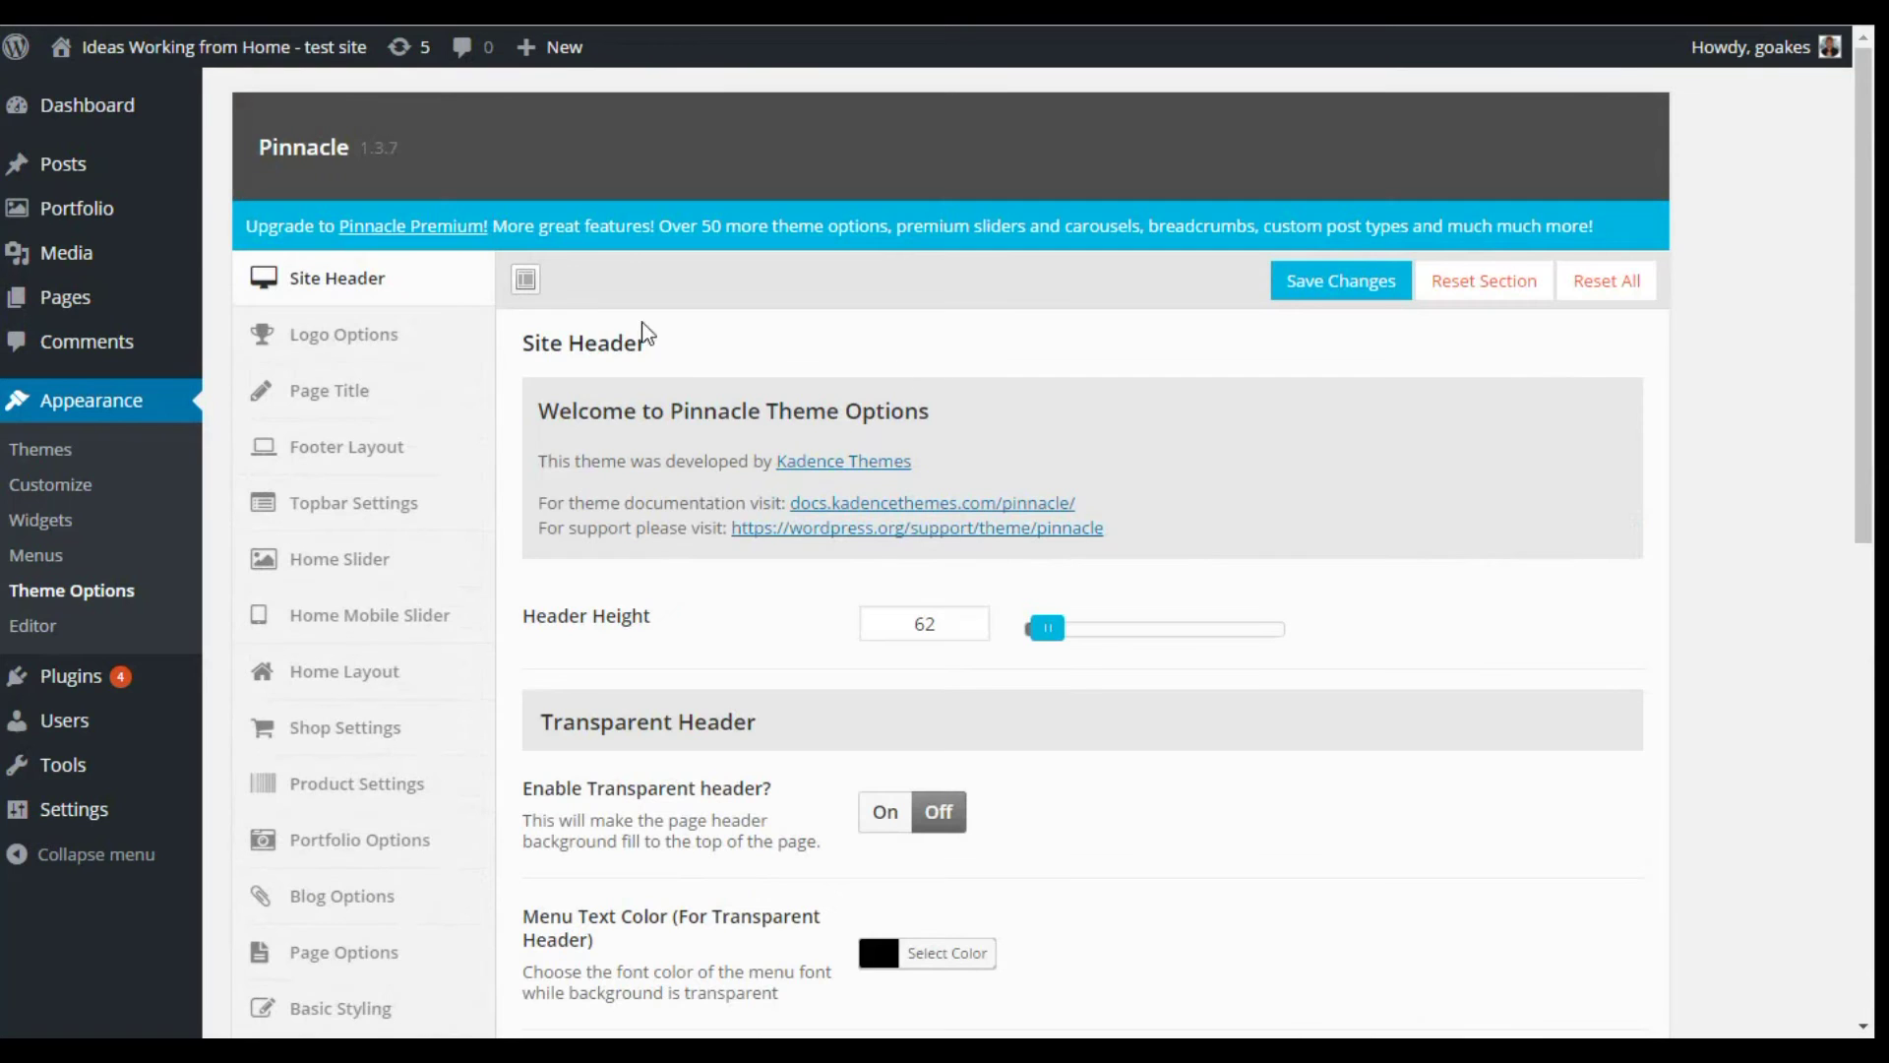
Step through Logo Options, Page Title, Footer Layout and Topbar Settings (topbar on, height 38)
{"action": "left_click", "coordinate": [317, 322]}
{"action": "scroll", "coordinate": [585, 441], "scroll_direction": "down", "scroll_amount": 5}
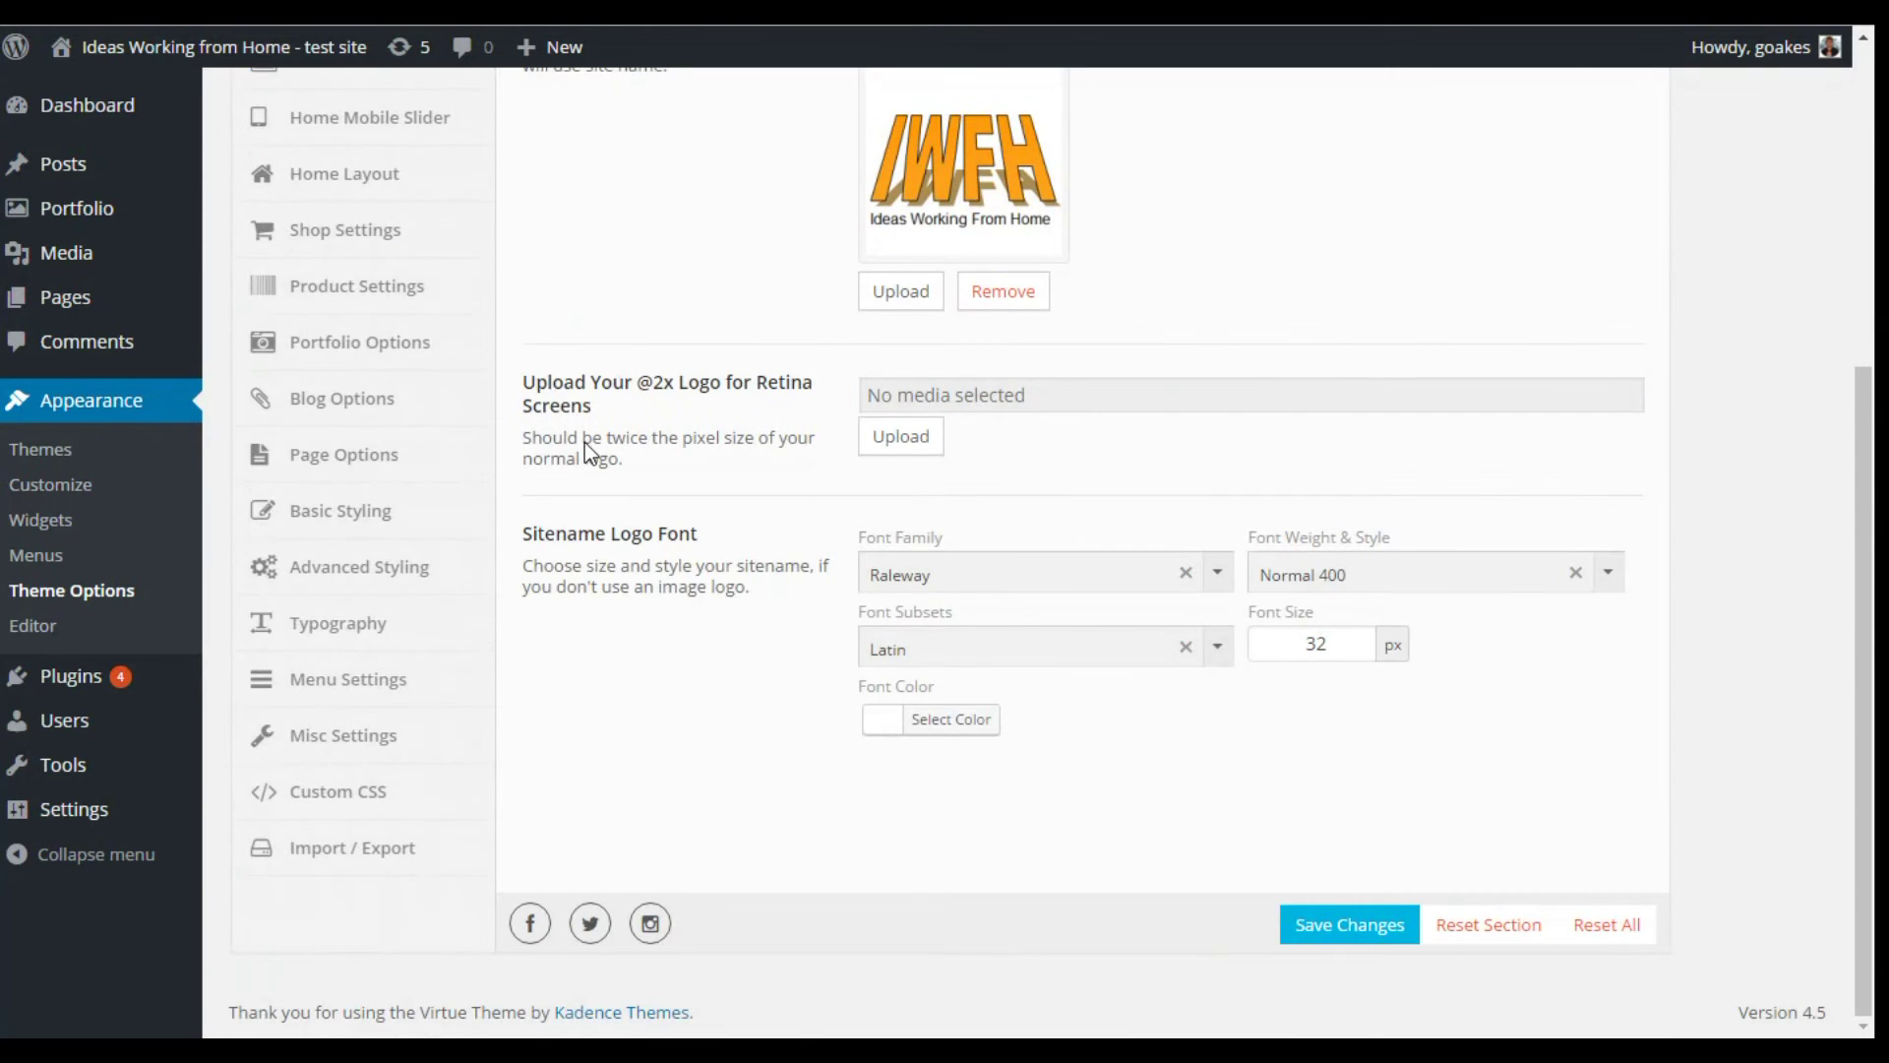
{"action": "scroll", "coordinate": [586, 441], "scroll_direction": "up", "scroll_amount": 5}
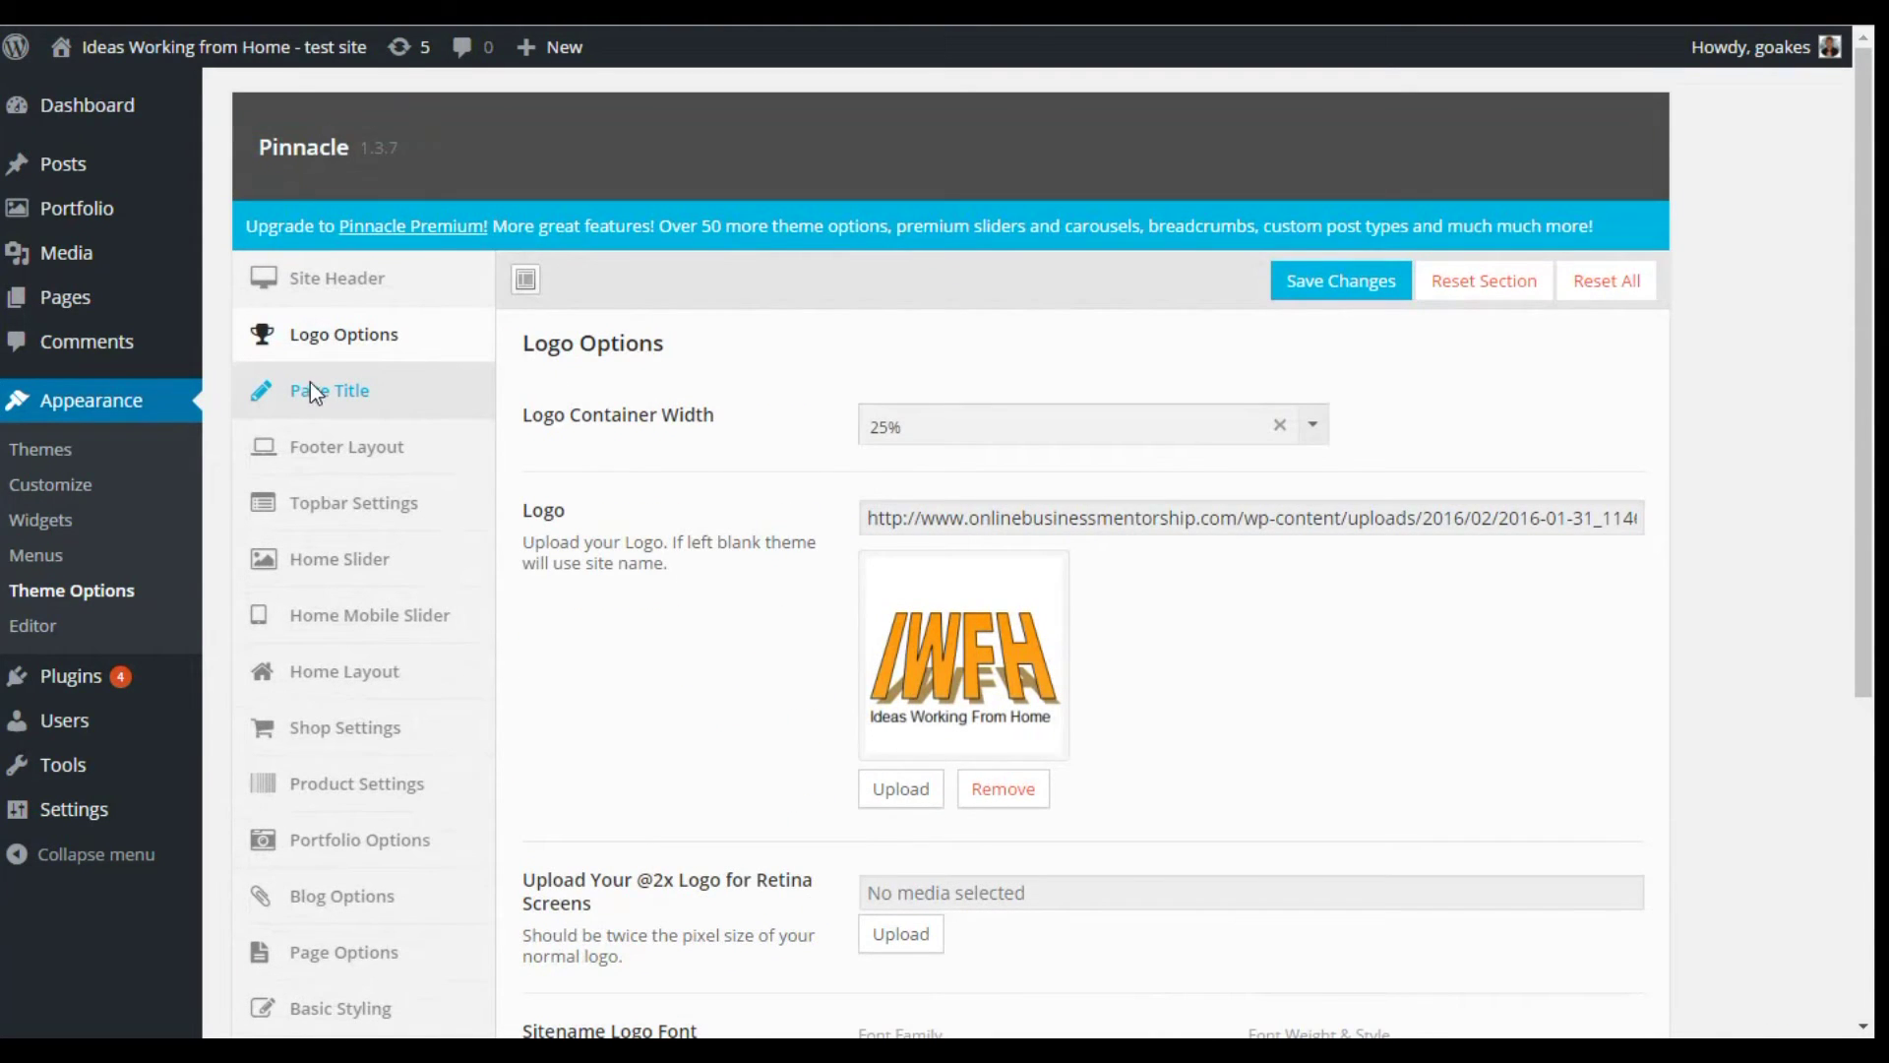
{"action": "left_click", "coordinate": [416, 398]}
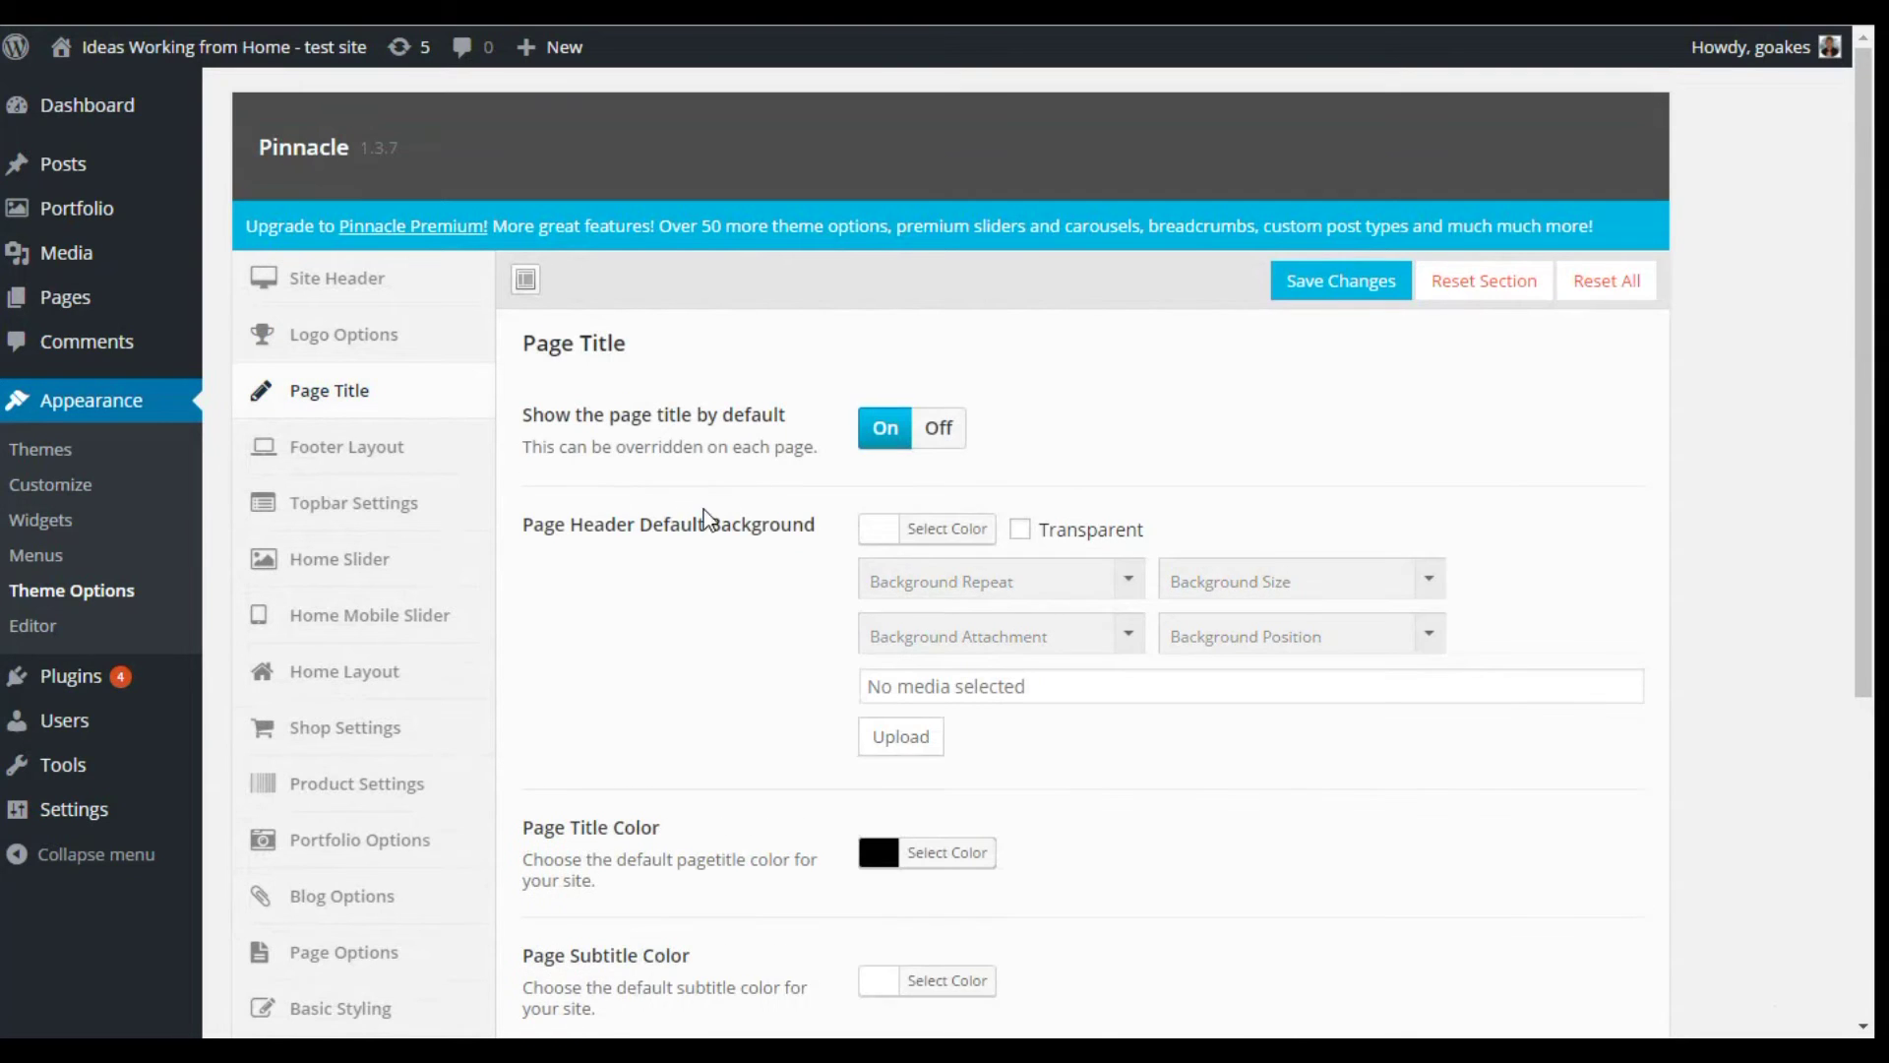
{"action": "scroll", "coordinate": [693, 505], "scroll_direction": "down", "scroll_amount": 4}
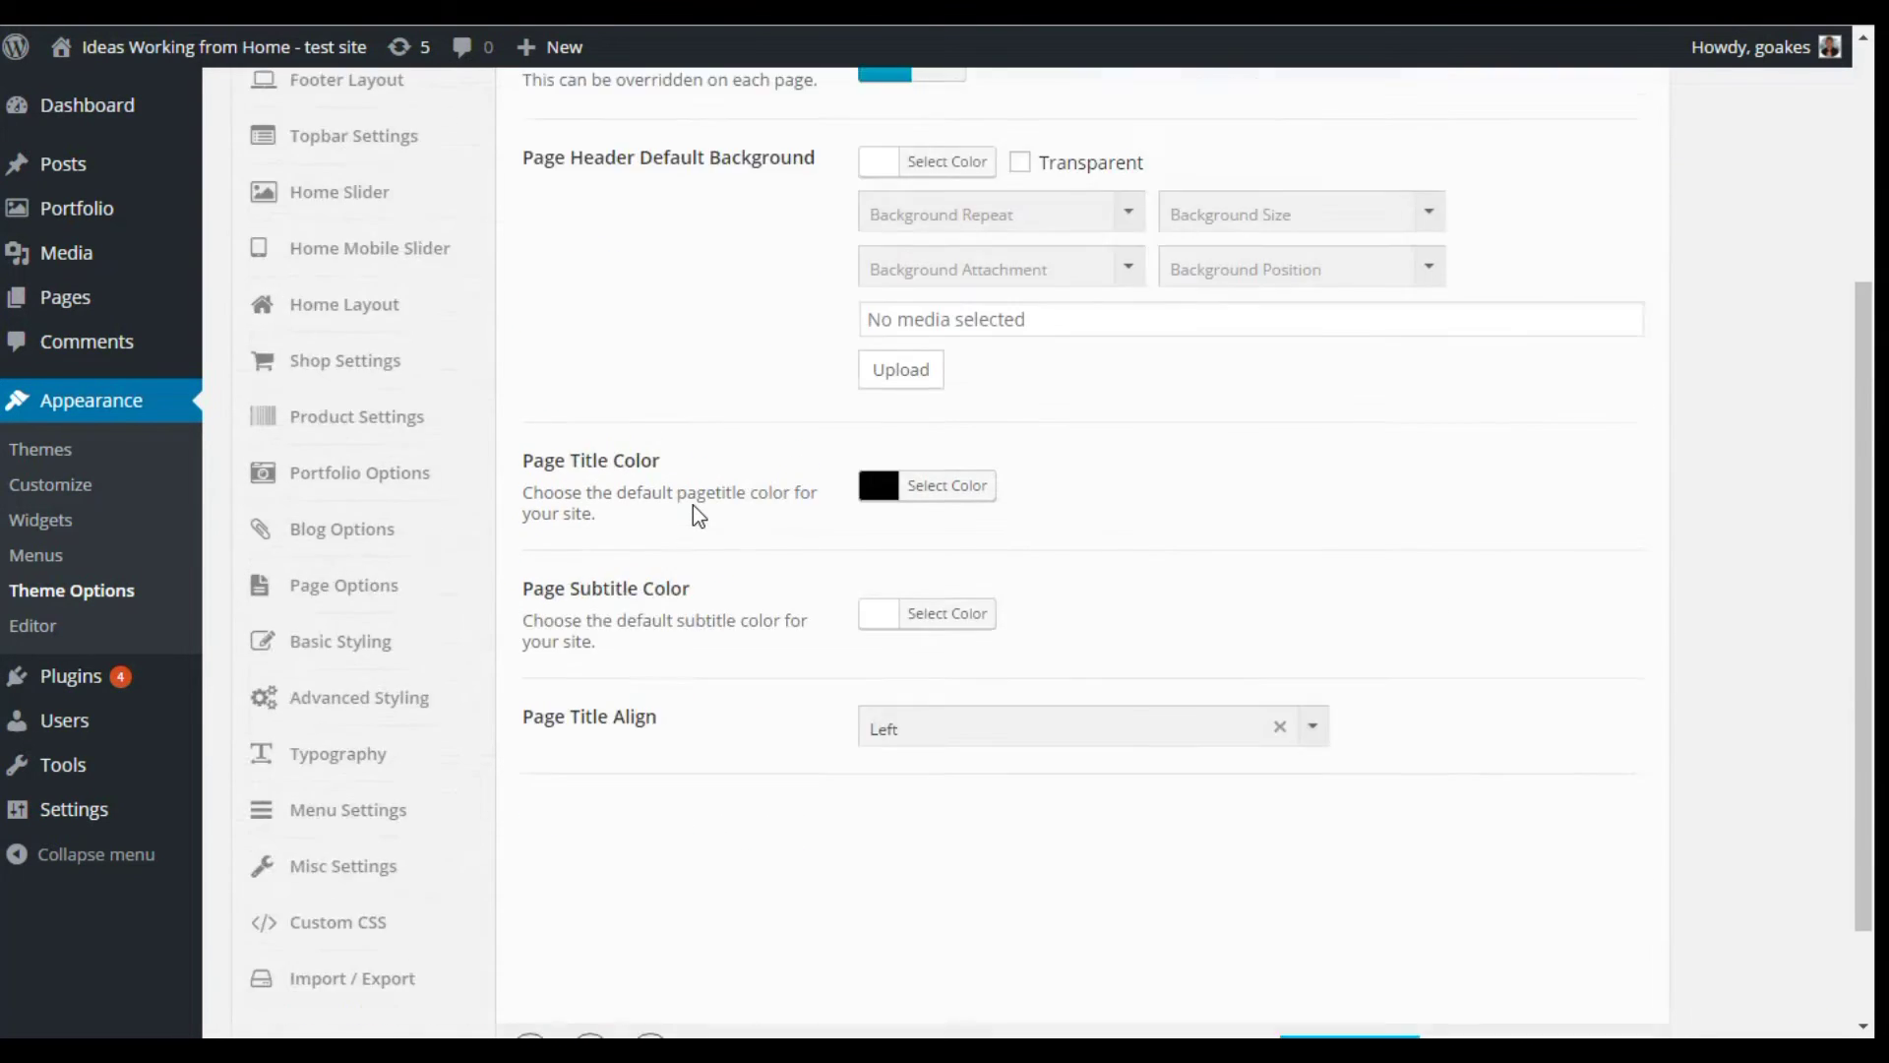
{"action": "scroll", "coordinate": [693, 505], "scroll_direction": "up", "scroll_amount": 5}
{"action": "left_click", "coordinate": [345, 443]}
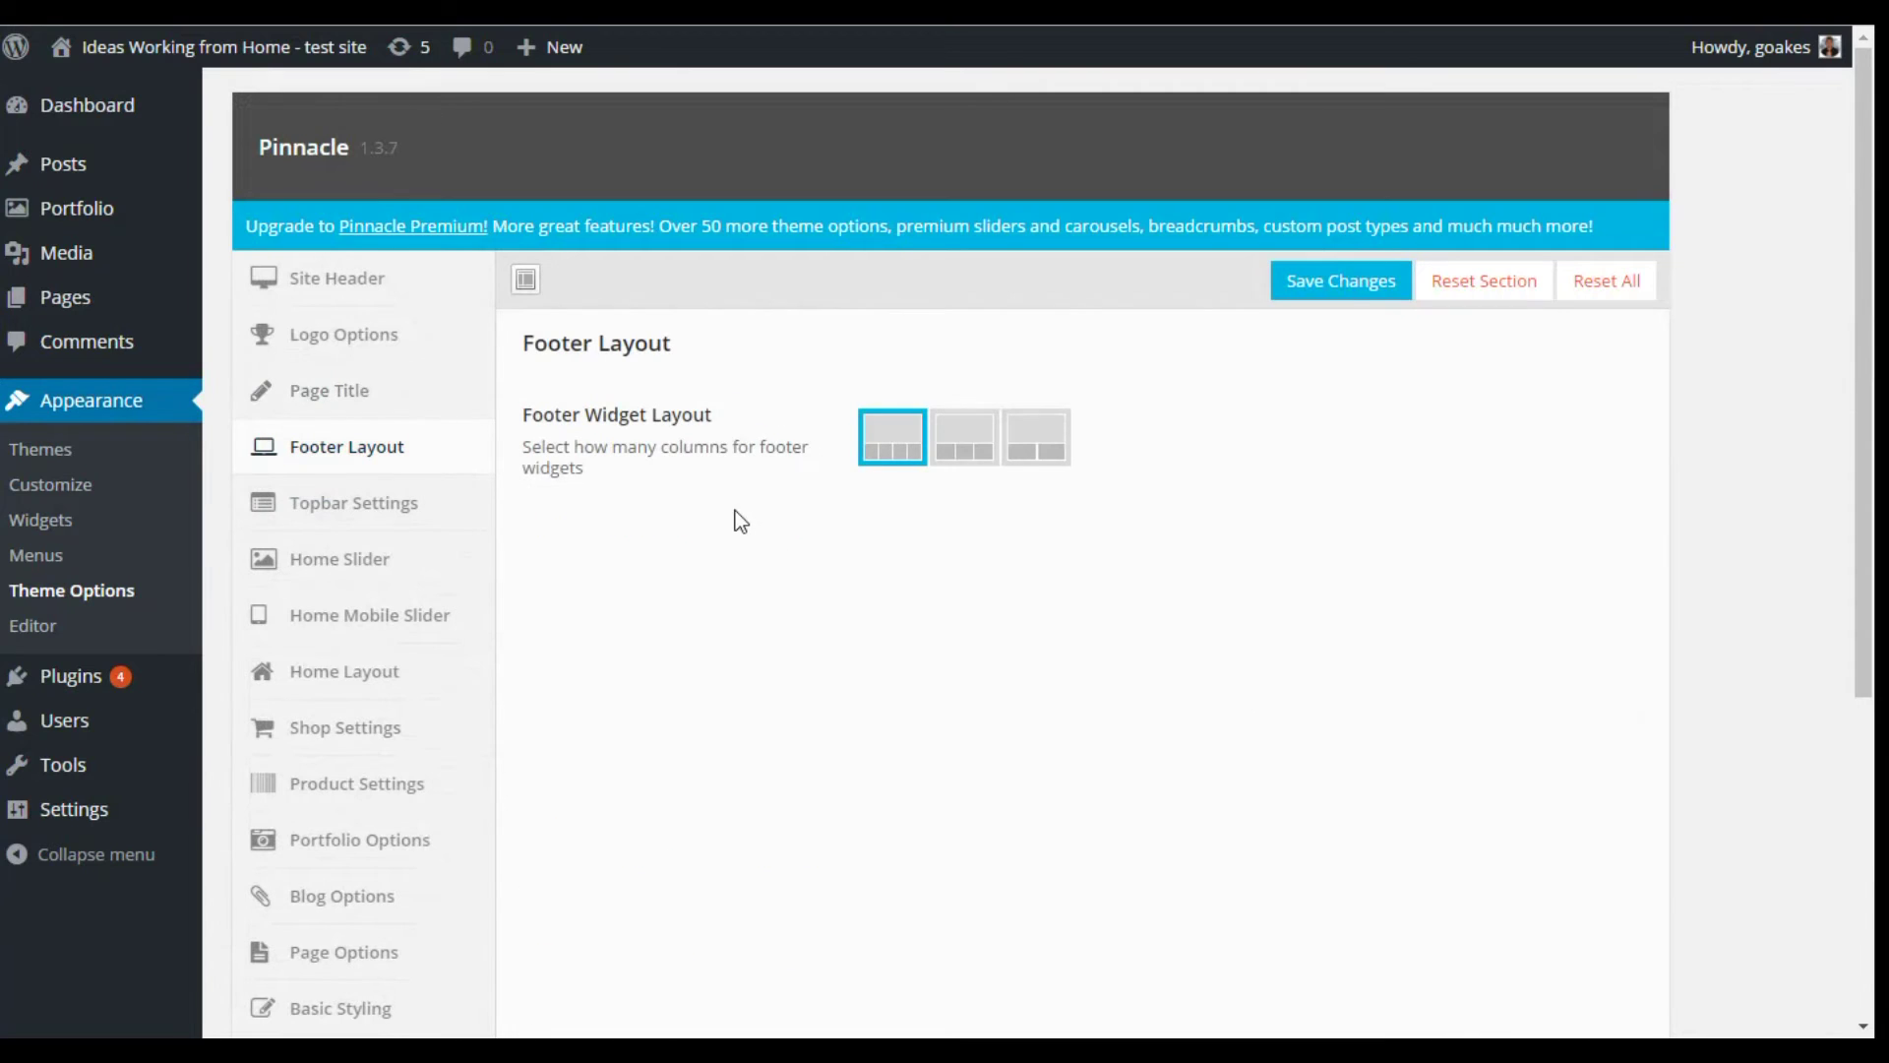
{"action": "left_click", "coordinate": [330, 488]}
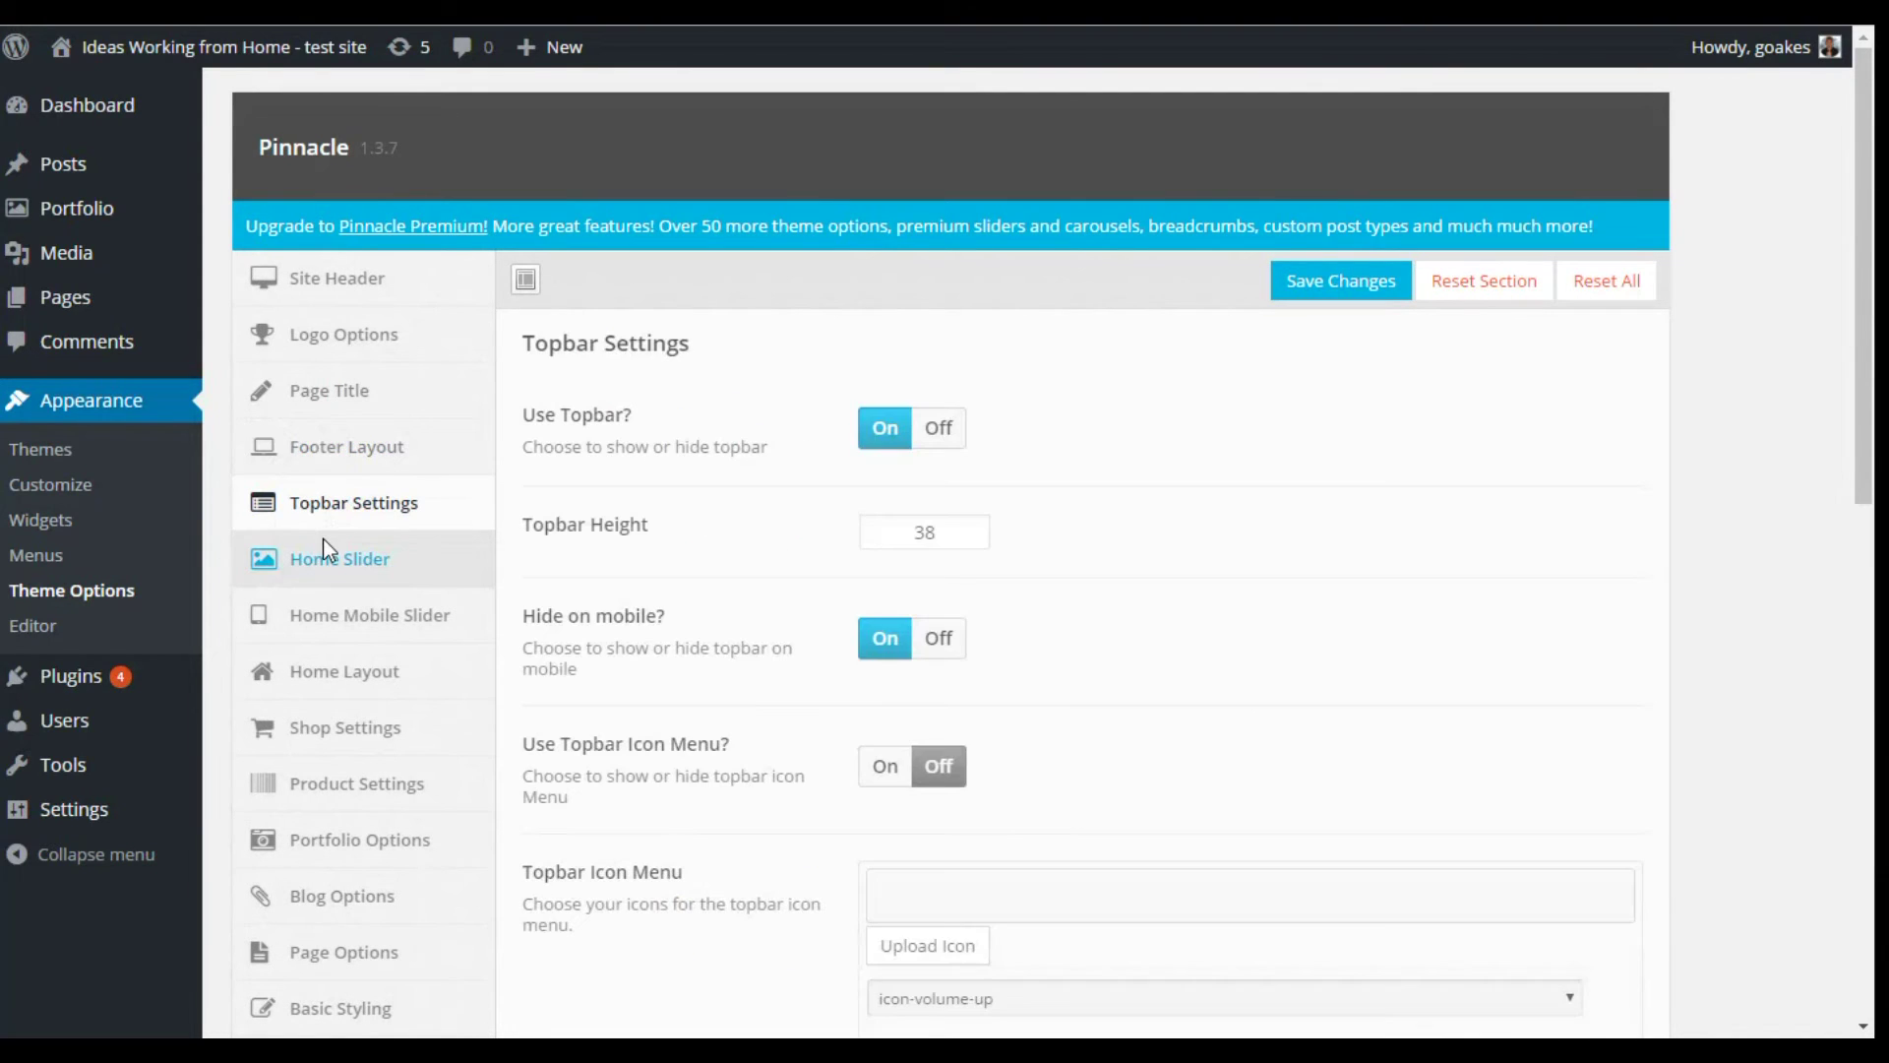
Show the Home Slider settings and check the slider types, keeping Flex Slider
{"action": "left_click", "coordinate": [329, 553]}
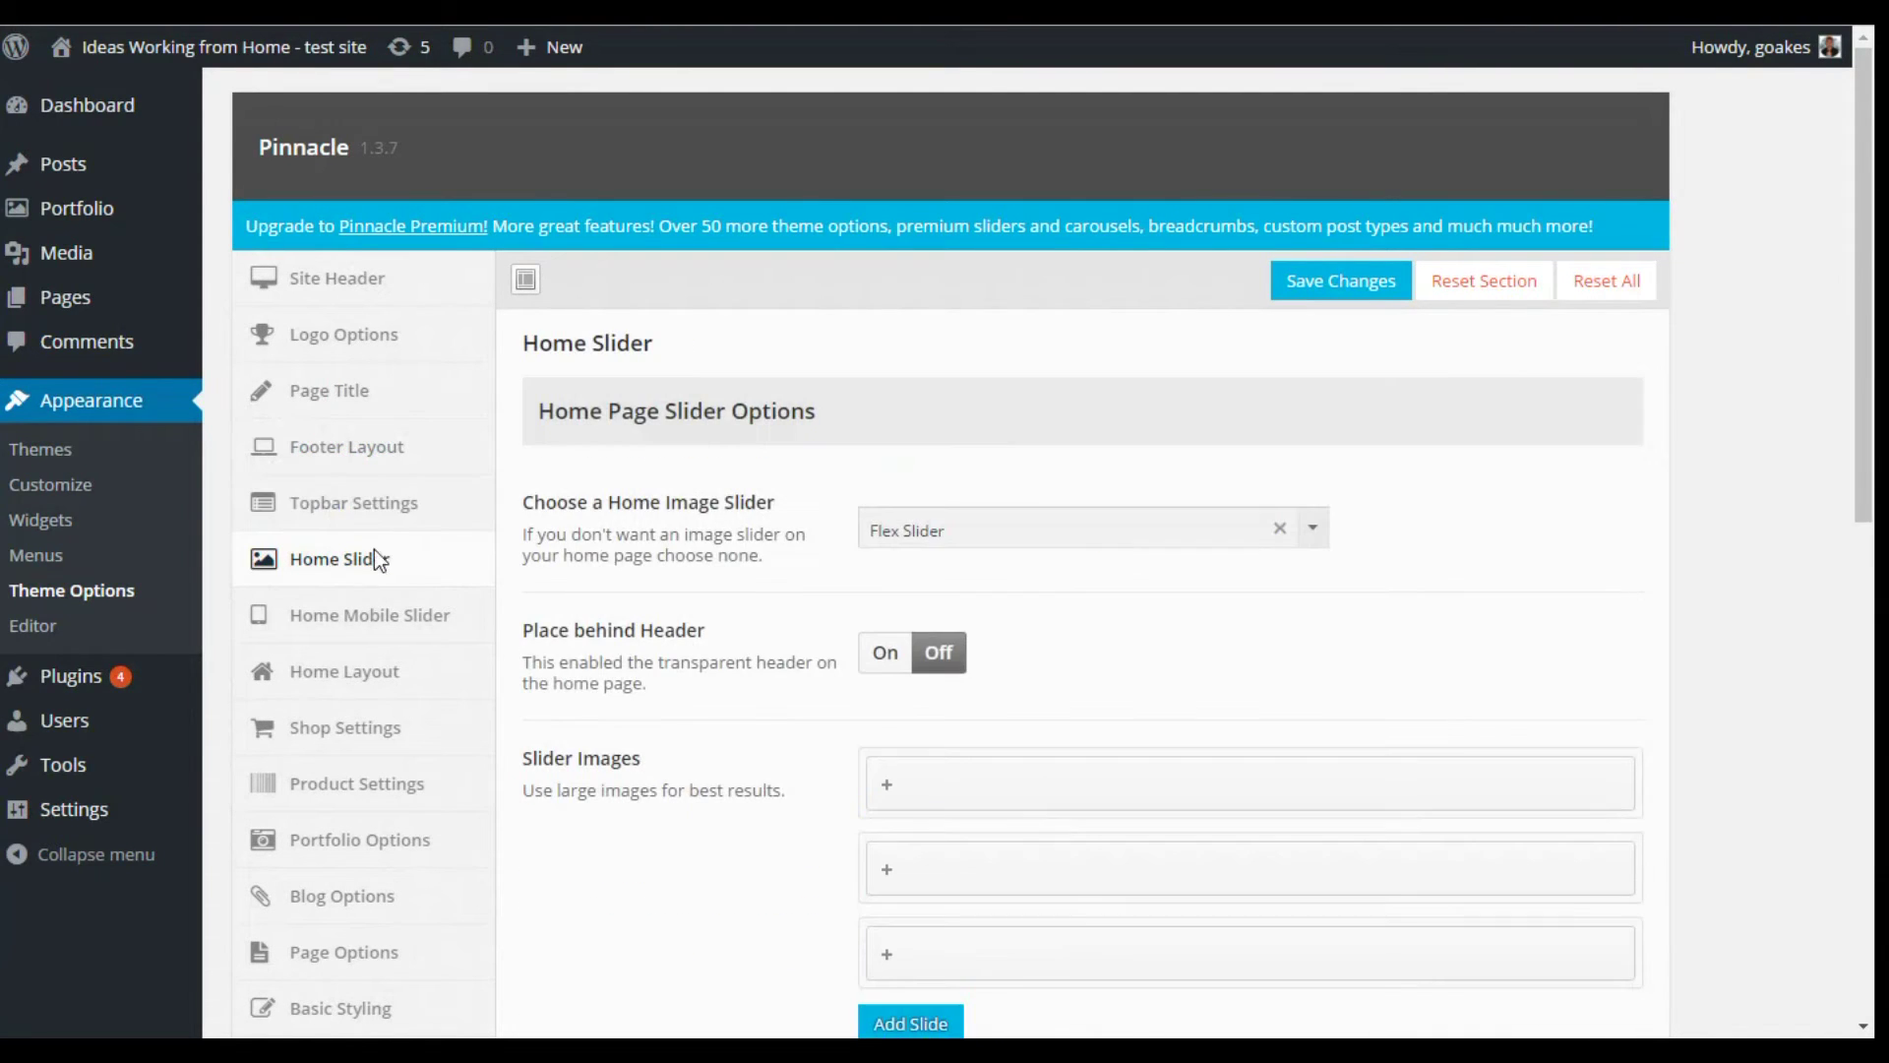
{"action": "scroll", "coordinate": [850, 411], "scroll_direction": "down", "scroll_amount": 1}
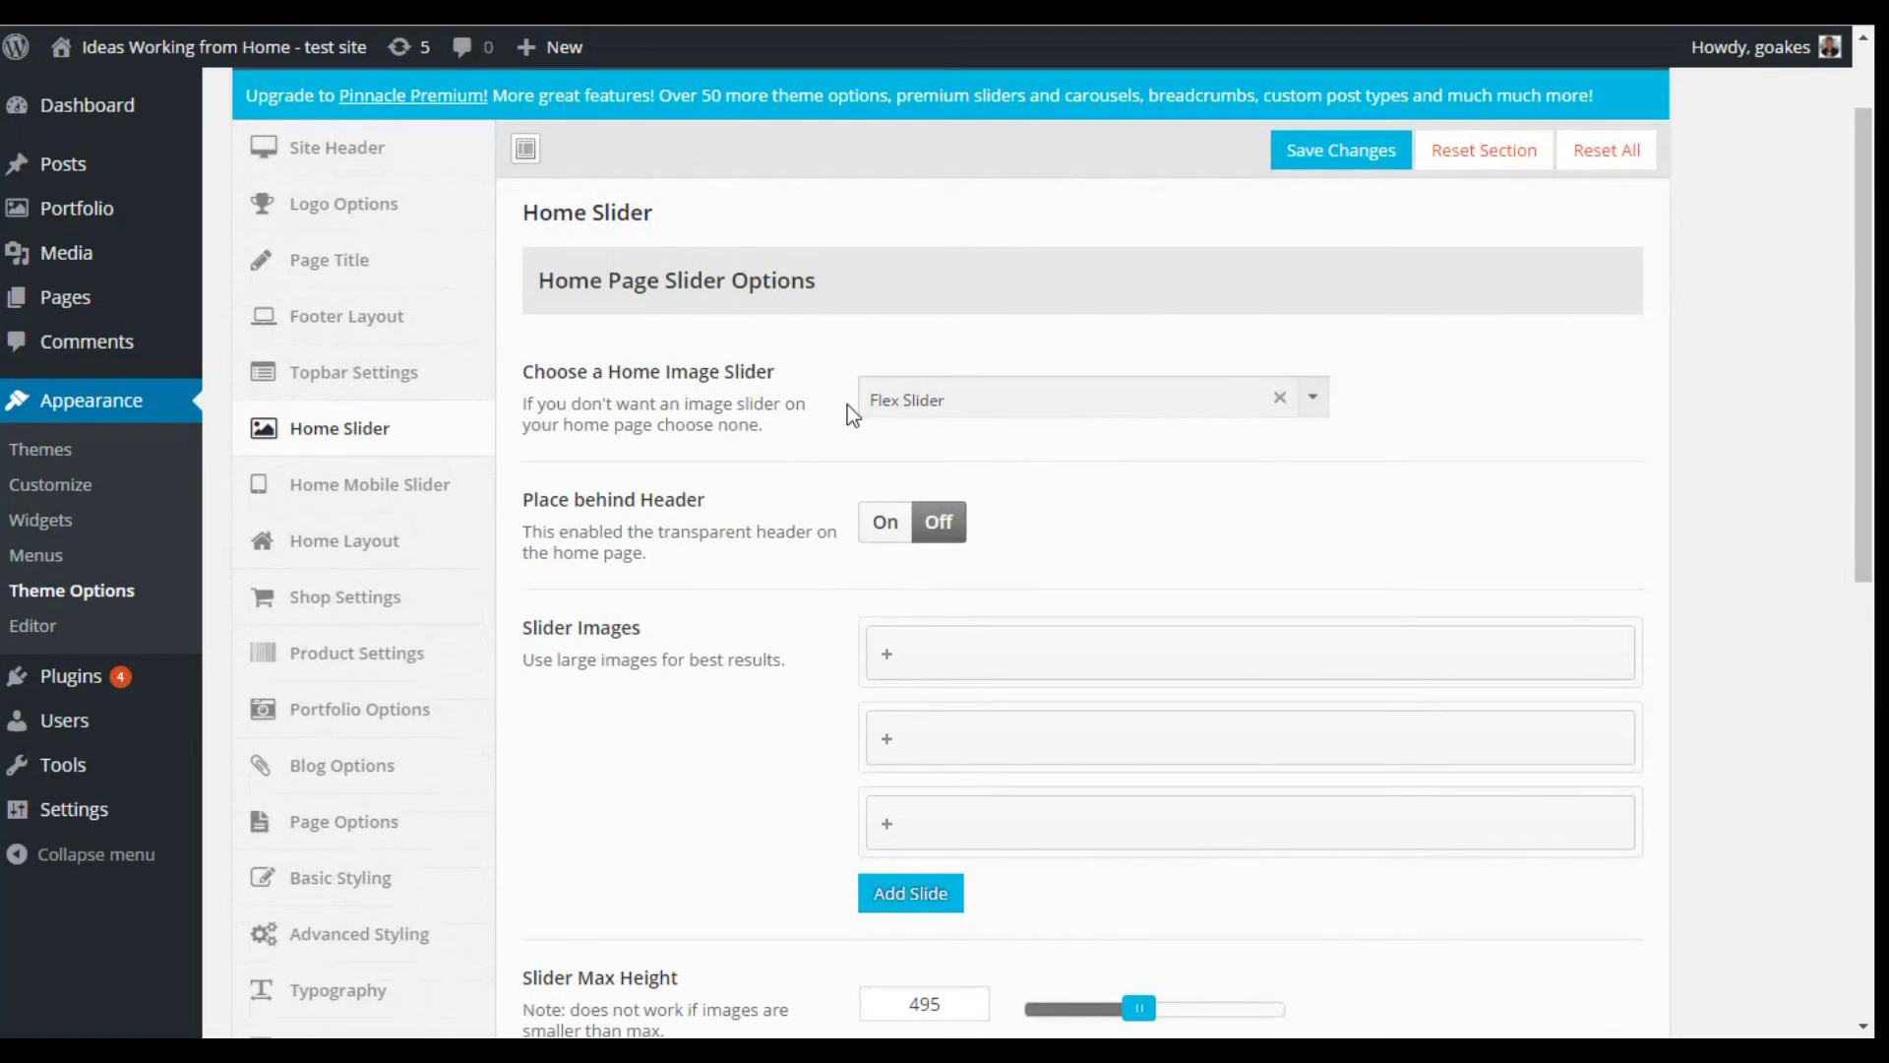
{"action": "left_click", "coordinate": [1318, 383]}
{"action": "left_click", "coordinate": [1317, 383]}
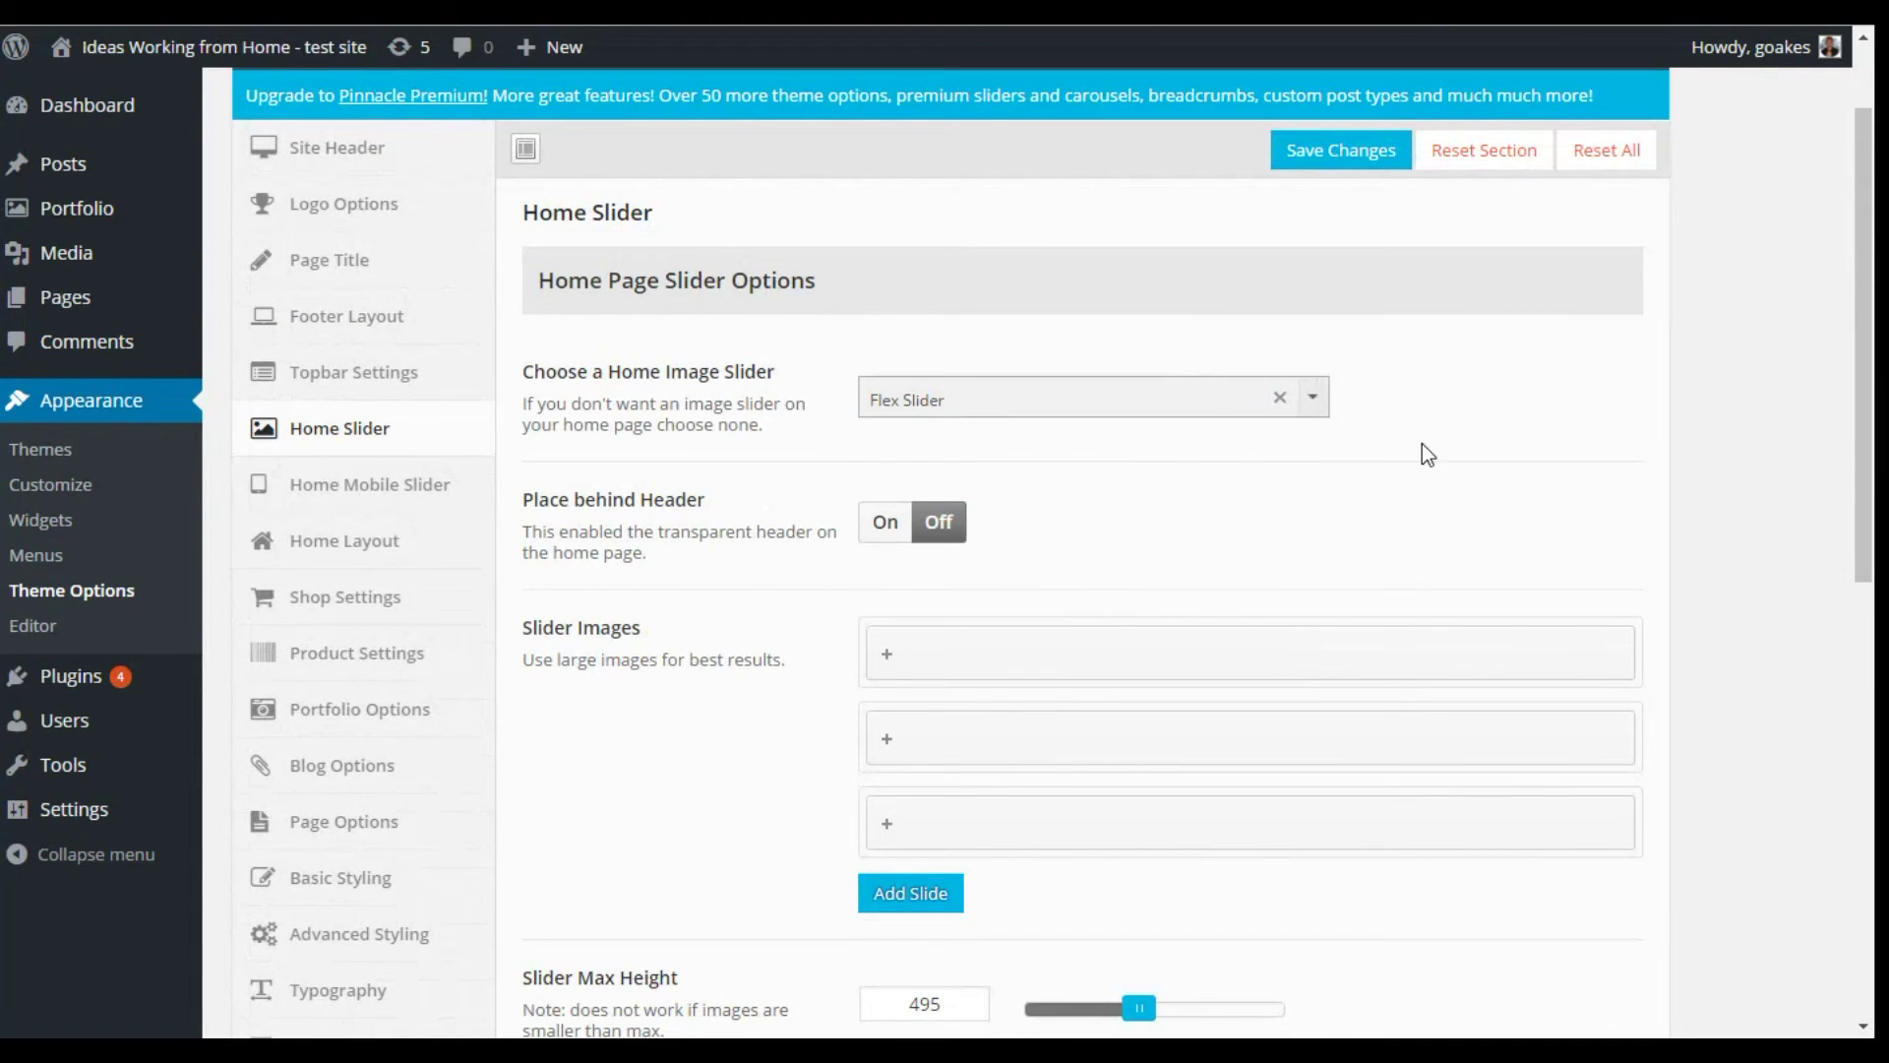
{"action": "scroll", "coordinate": [1421, 444], "scroll_direction": "down", "scroll_amount": 1}
{"action": "scroll", "coordinate": [945, 472], "scroll_direction": "down", "scroll_amount": 1}
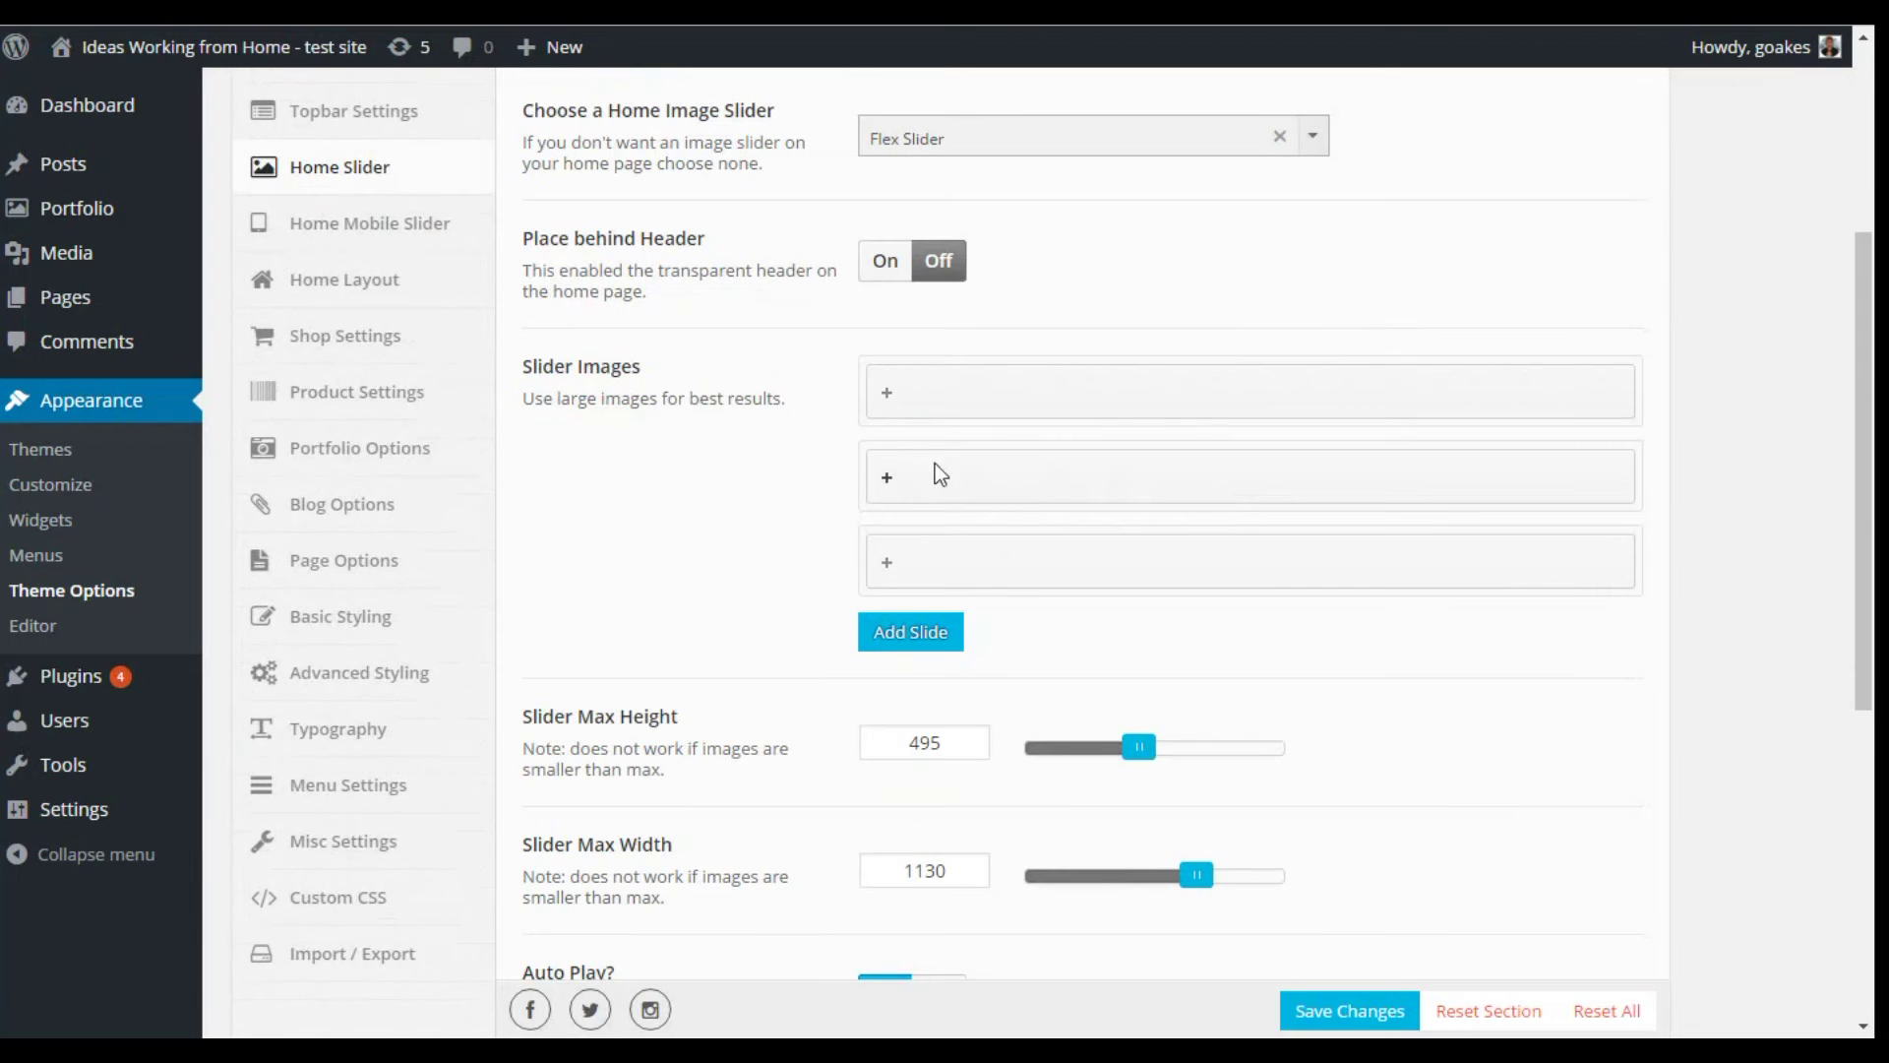
Expand the beach, second and snow slides and review the slide timing settings
{"action": "left_click", "coordinate": [936, 392]}
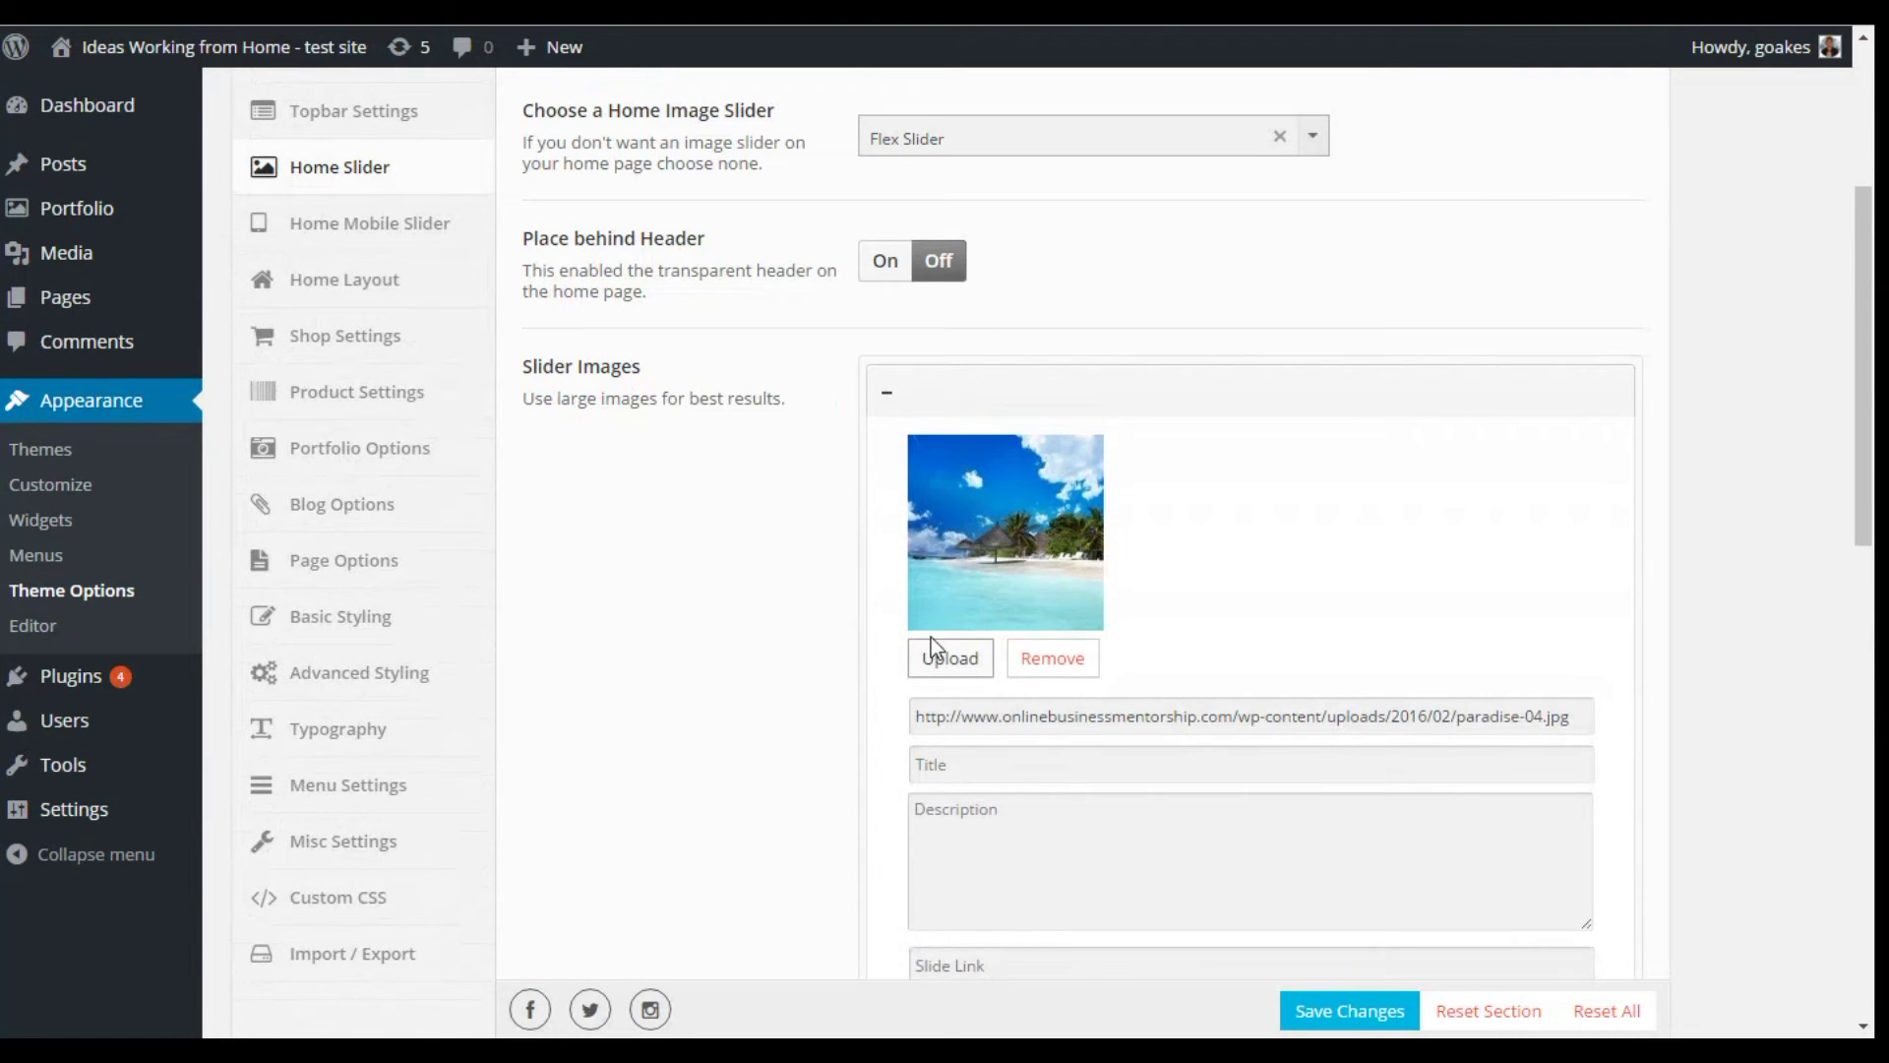
{"action": "scroll", "coordinate": [1439, 588], "scroll_direction": "down", "scroll_amount": 2}
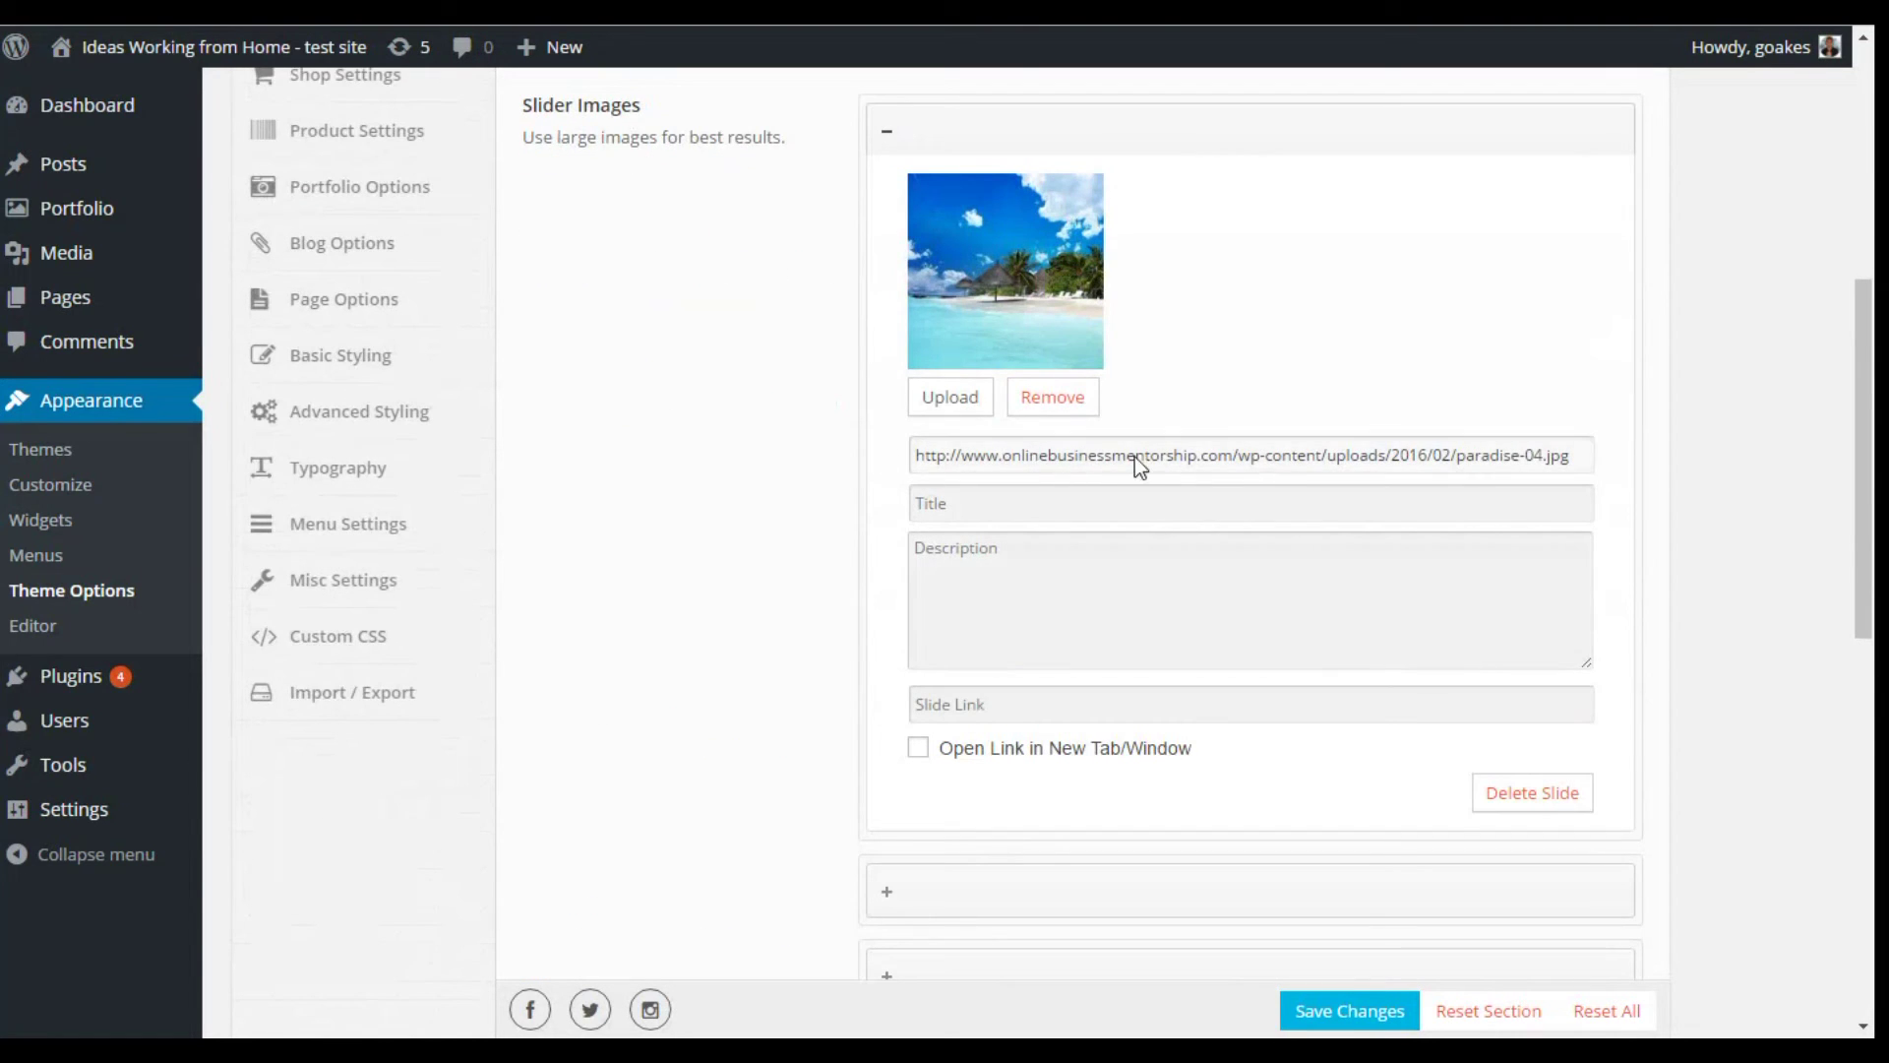
{"action": "scroll", "coordinate": [1033, 556], "scroll_direction": "down", "scroll_amount": 3}
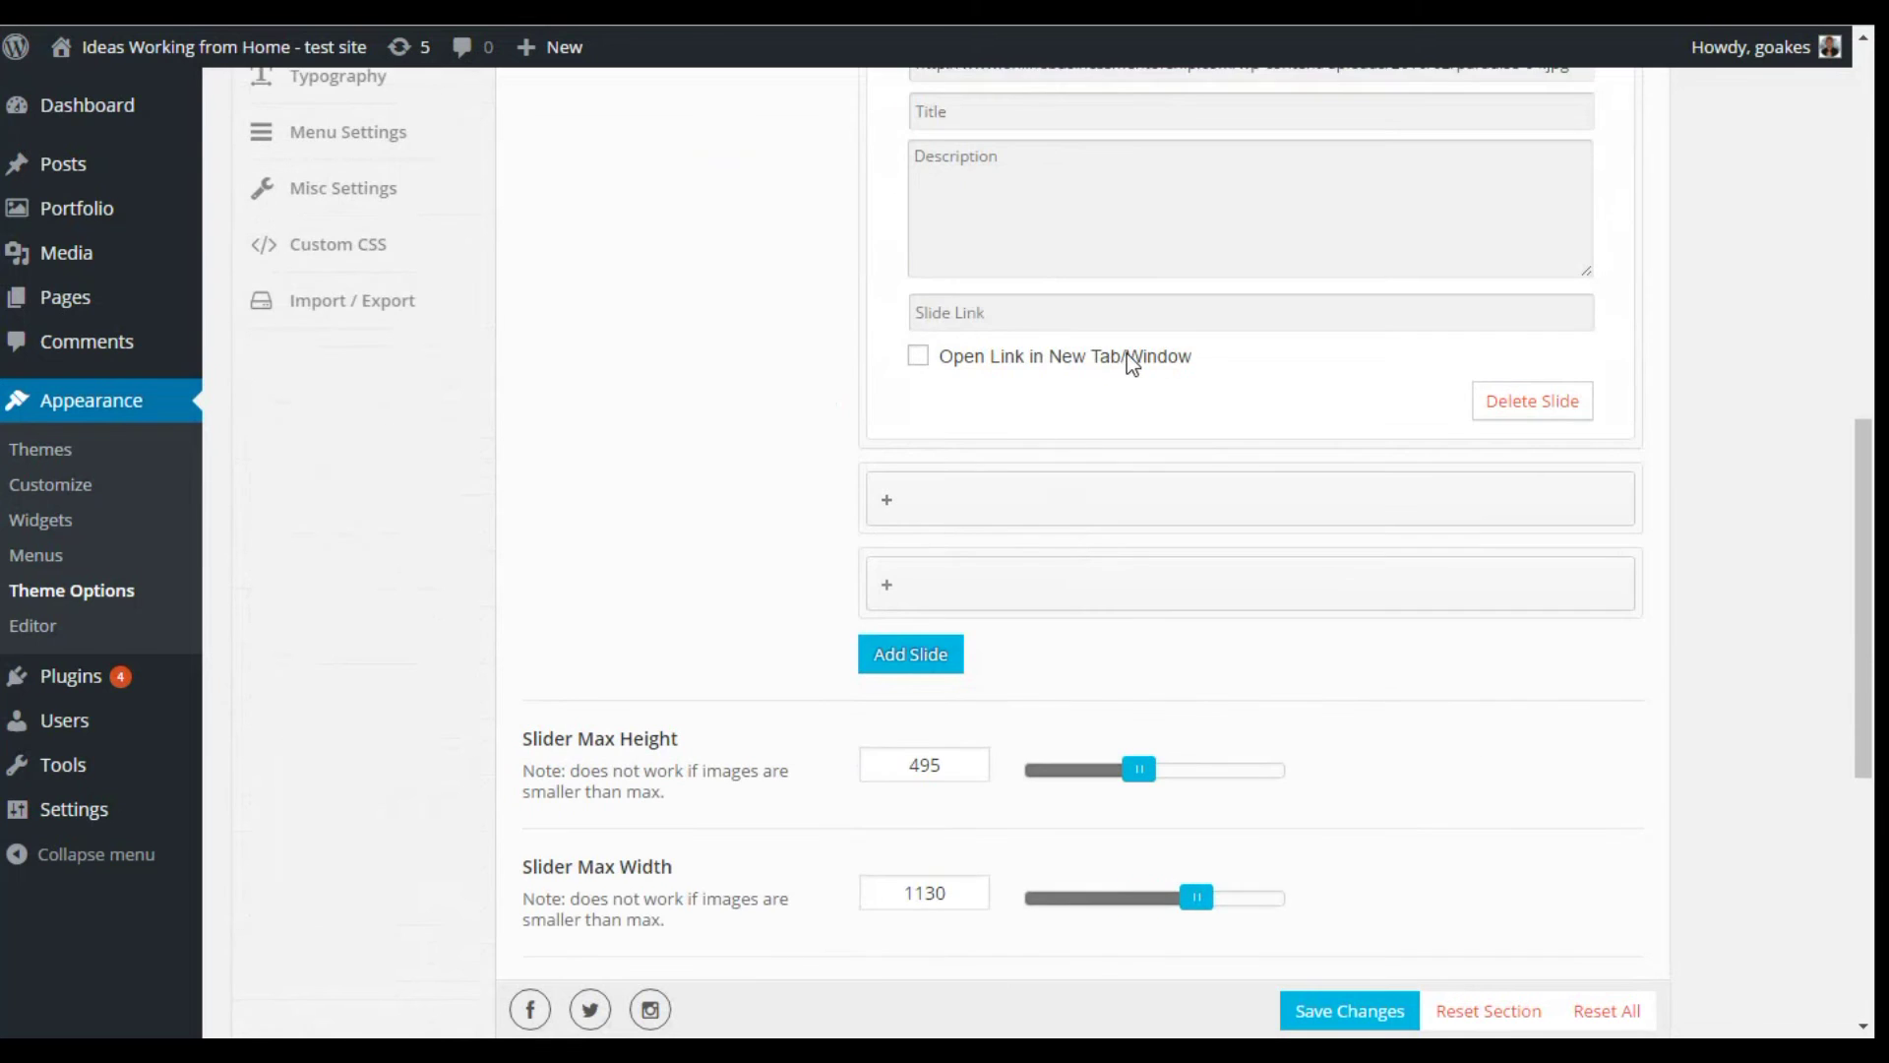
{"action": "scroll", "coordinate": [1131, 362], "scroll_direction": "down", "scroll_amount": 2}
{"action": "left_click", "coordinate": [974, 241]}
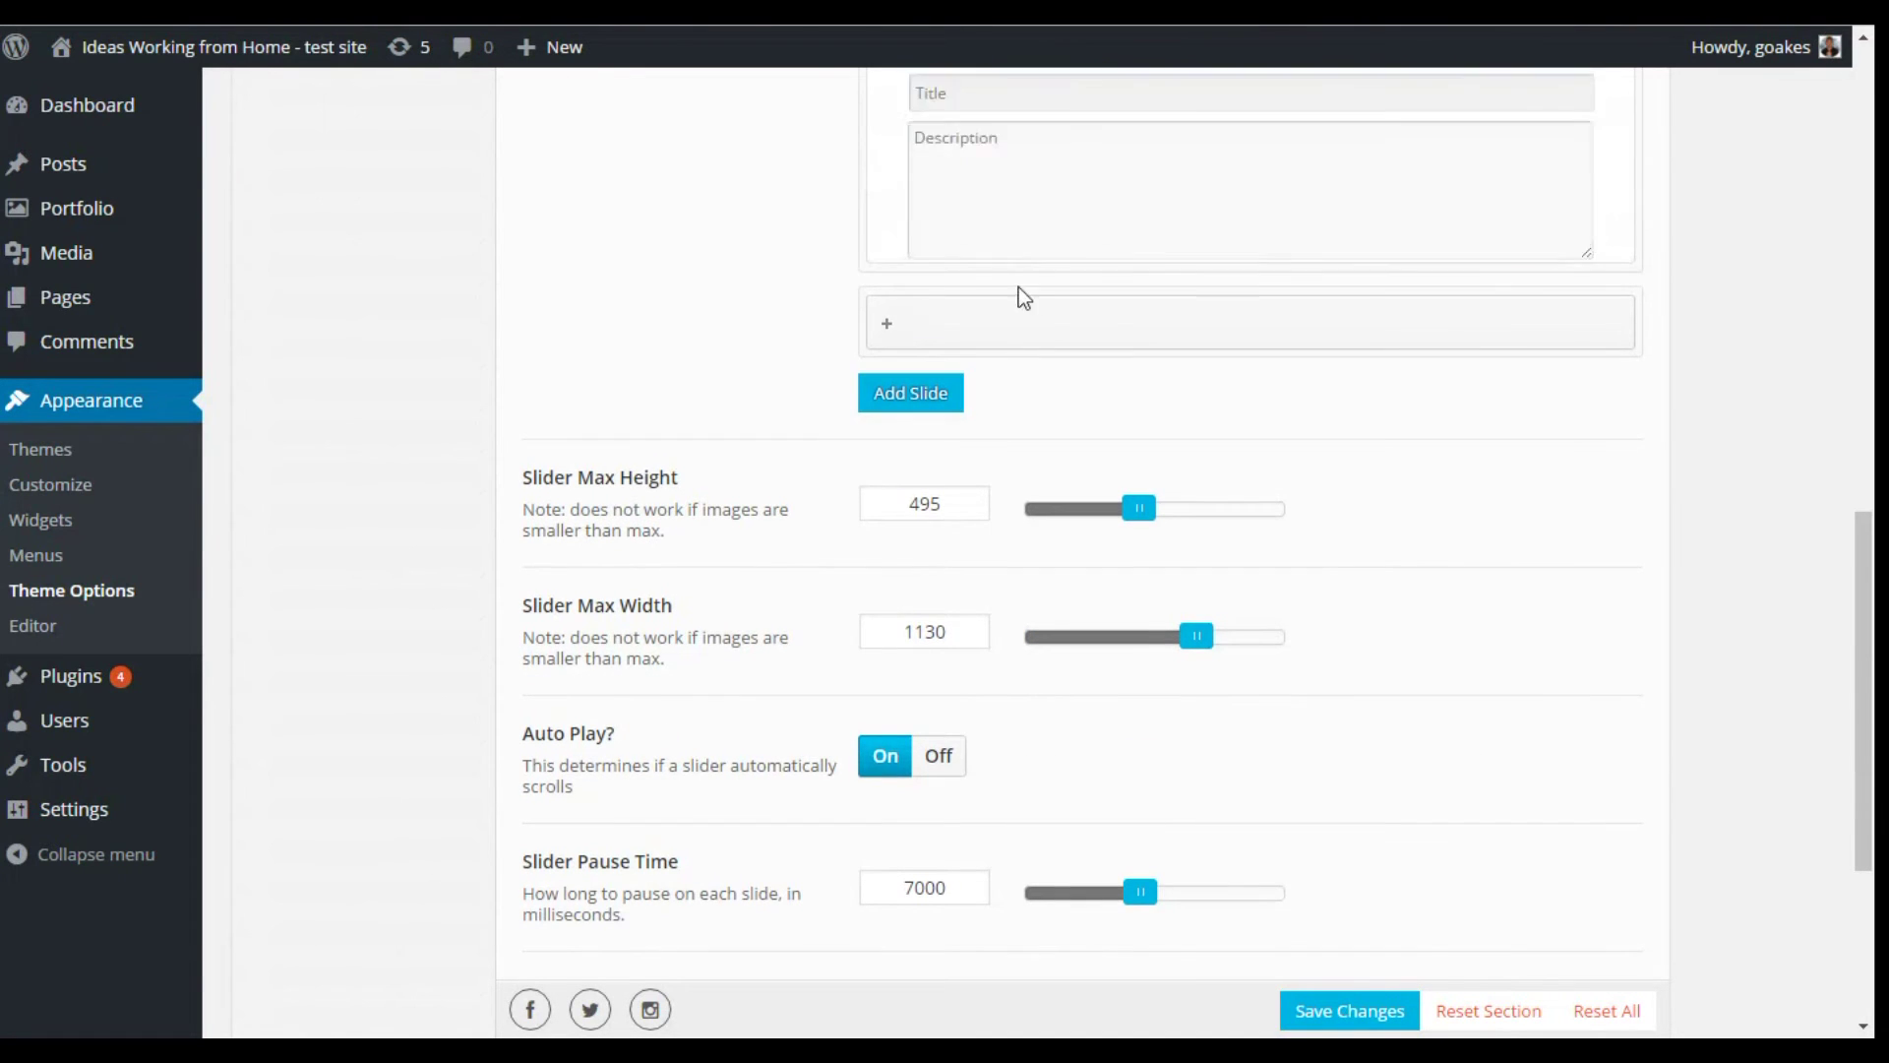
{"action": "left_click", "coordinate": [1004, 313]}
{"action": "scroll", "coordinate": [1147, 364], "scroll_direction": "up", "scroll_amount": 2}
{"action": "scroll", "coordinate": [1171, 368], "scroll_direction": "up", "scroll_amount": 5}
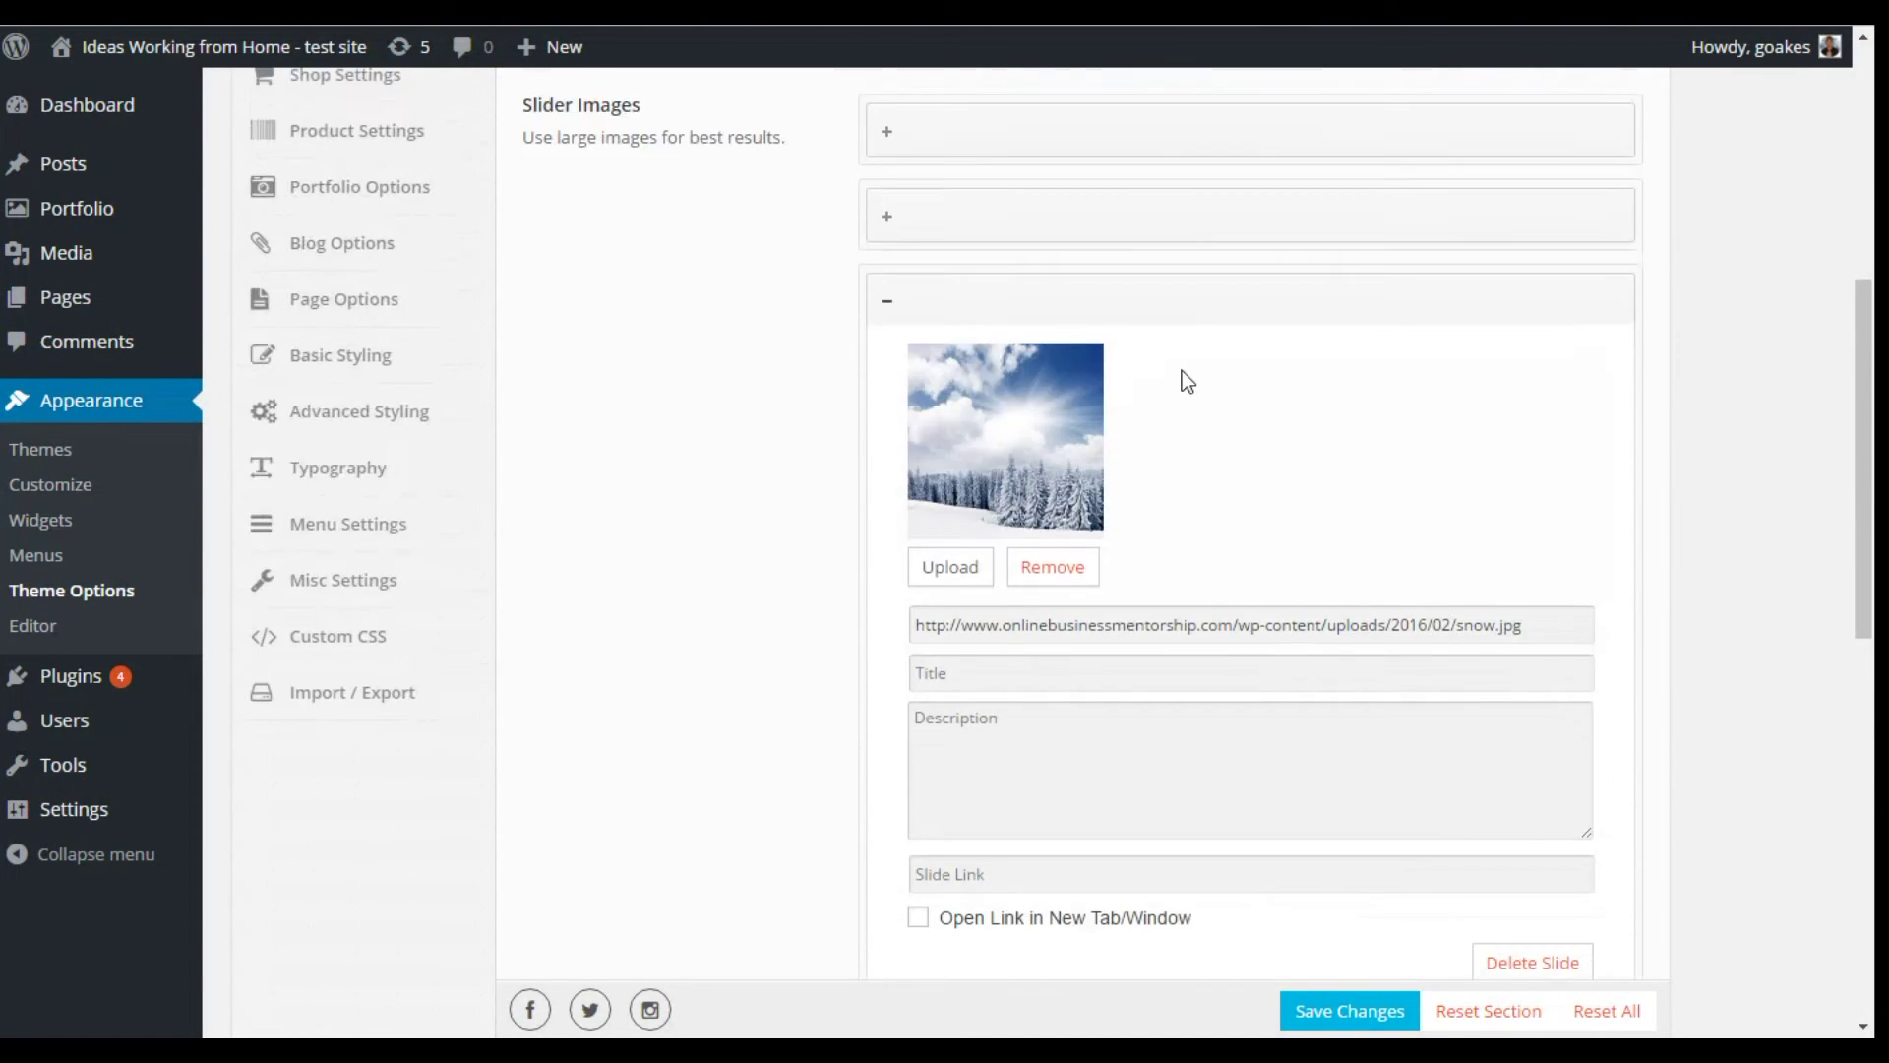
{"action": "scroll", "coordinate": [1183, 374], "scroll_direction": "down", "scroll_amount": 7}
{"action": "scroll", "coordinate": [1183, 375], "scroll_direction": "down", "scroll_amount": 2}
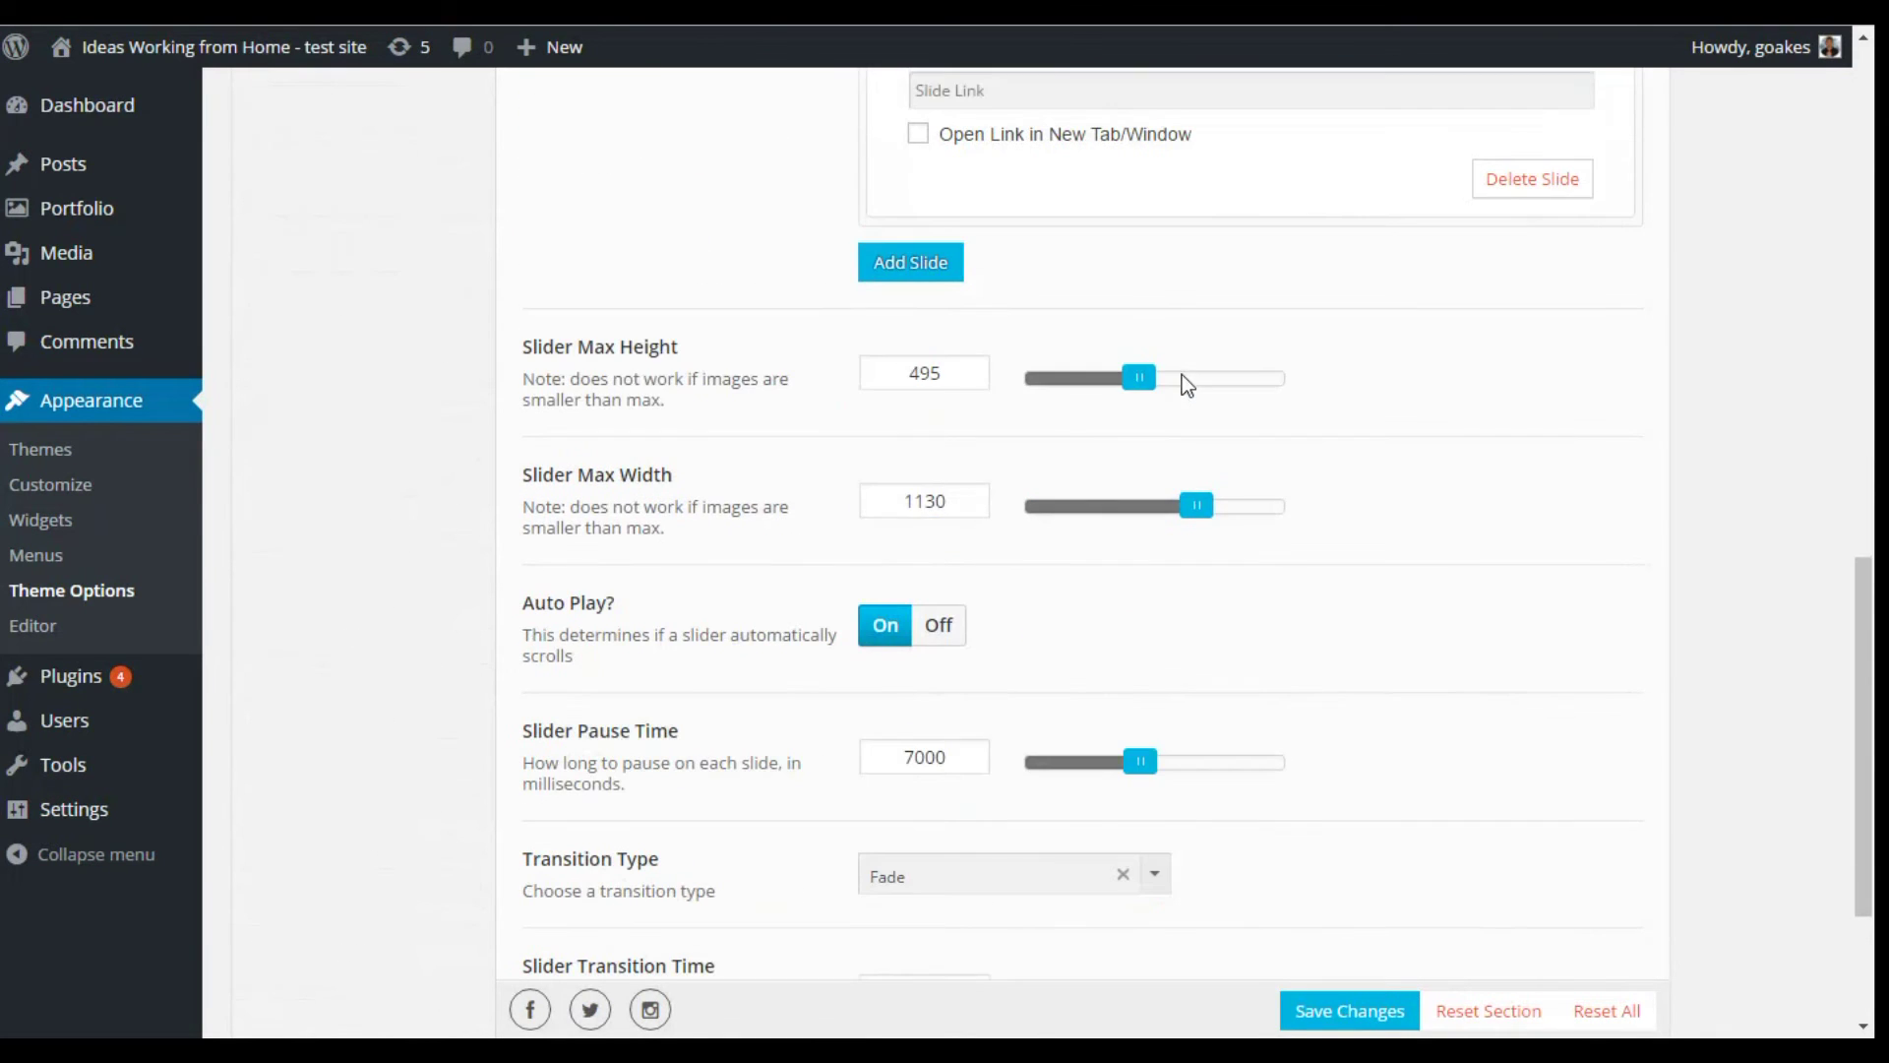
{"action": "scroll", "coordinate": [1002, 402], "scroll_direction": "down", "scroll_amount": 3}
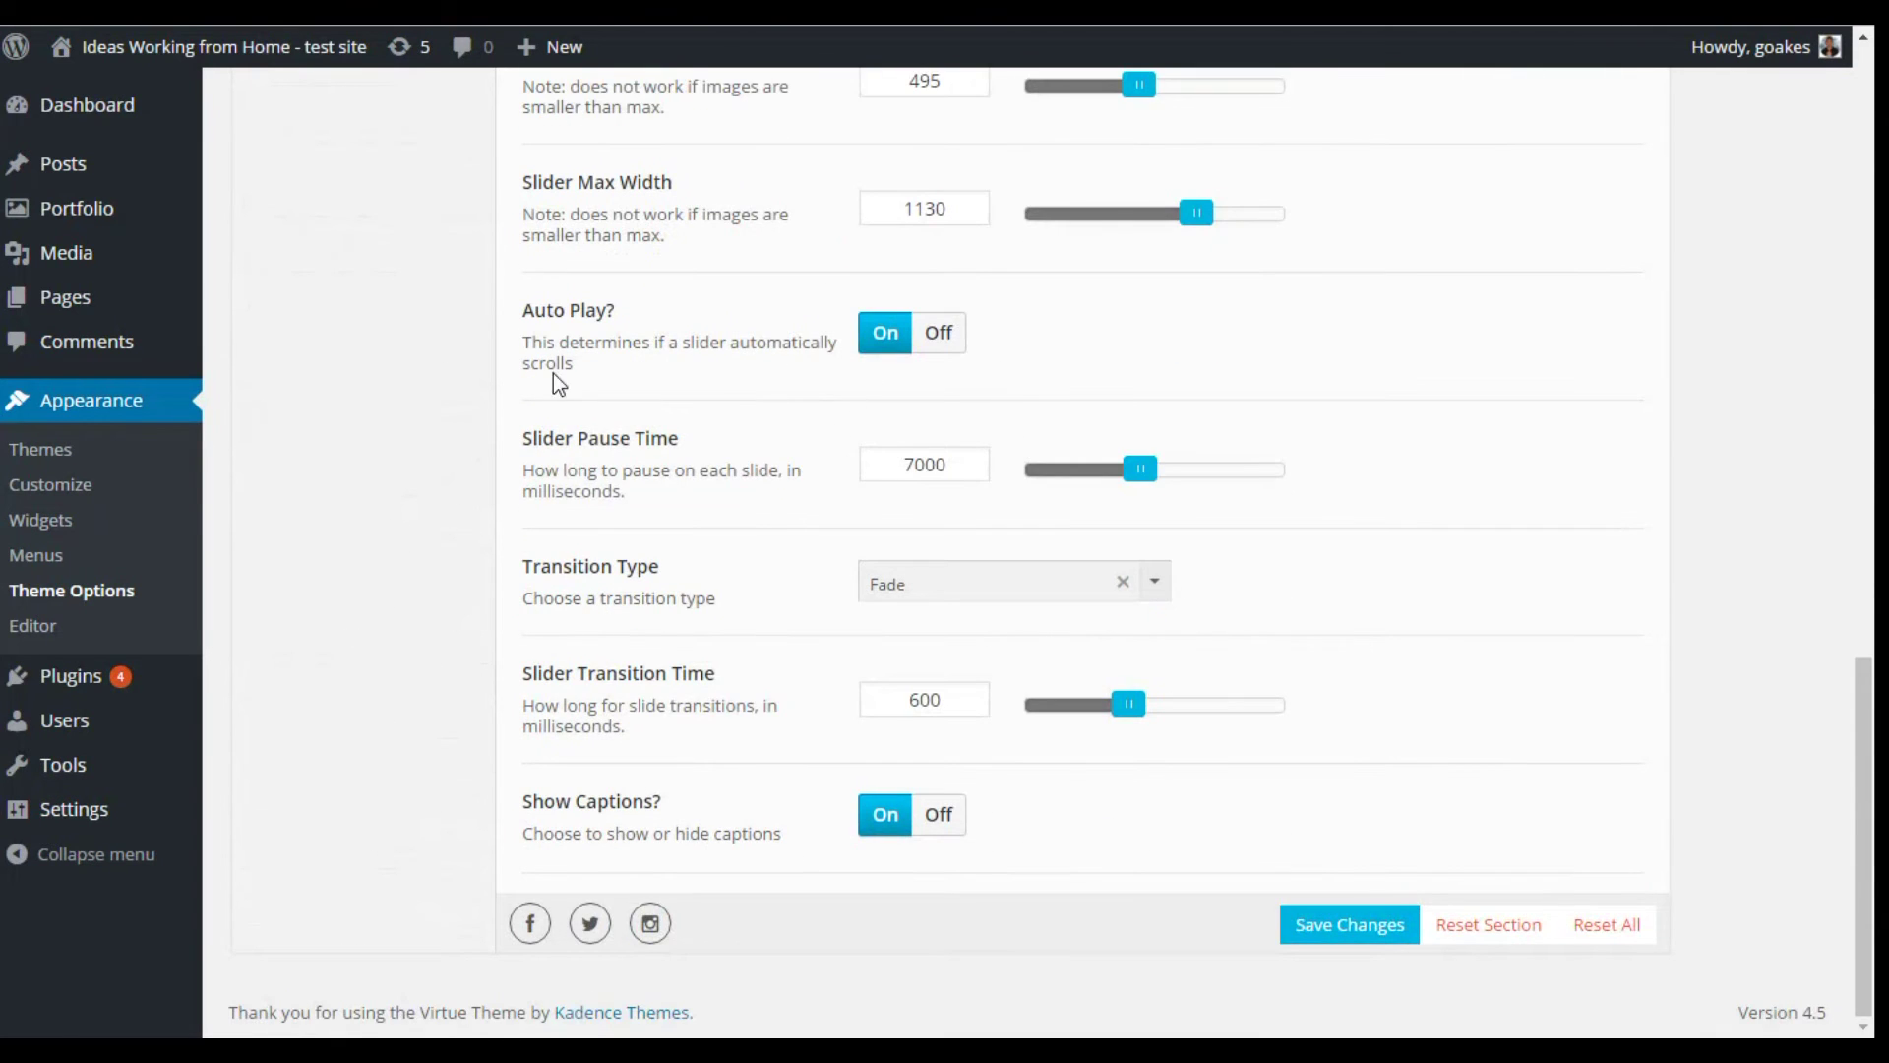
{"action": "scroll", "coordinate": [557, 371], "scroll_direction": "up", "scroll_amount": 10}
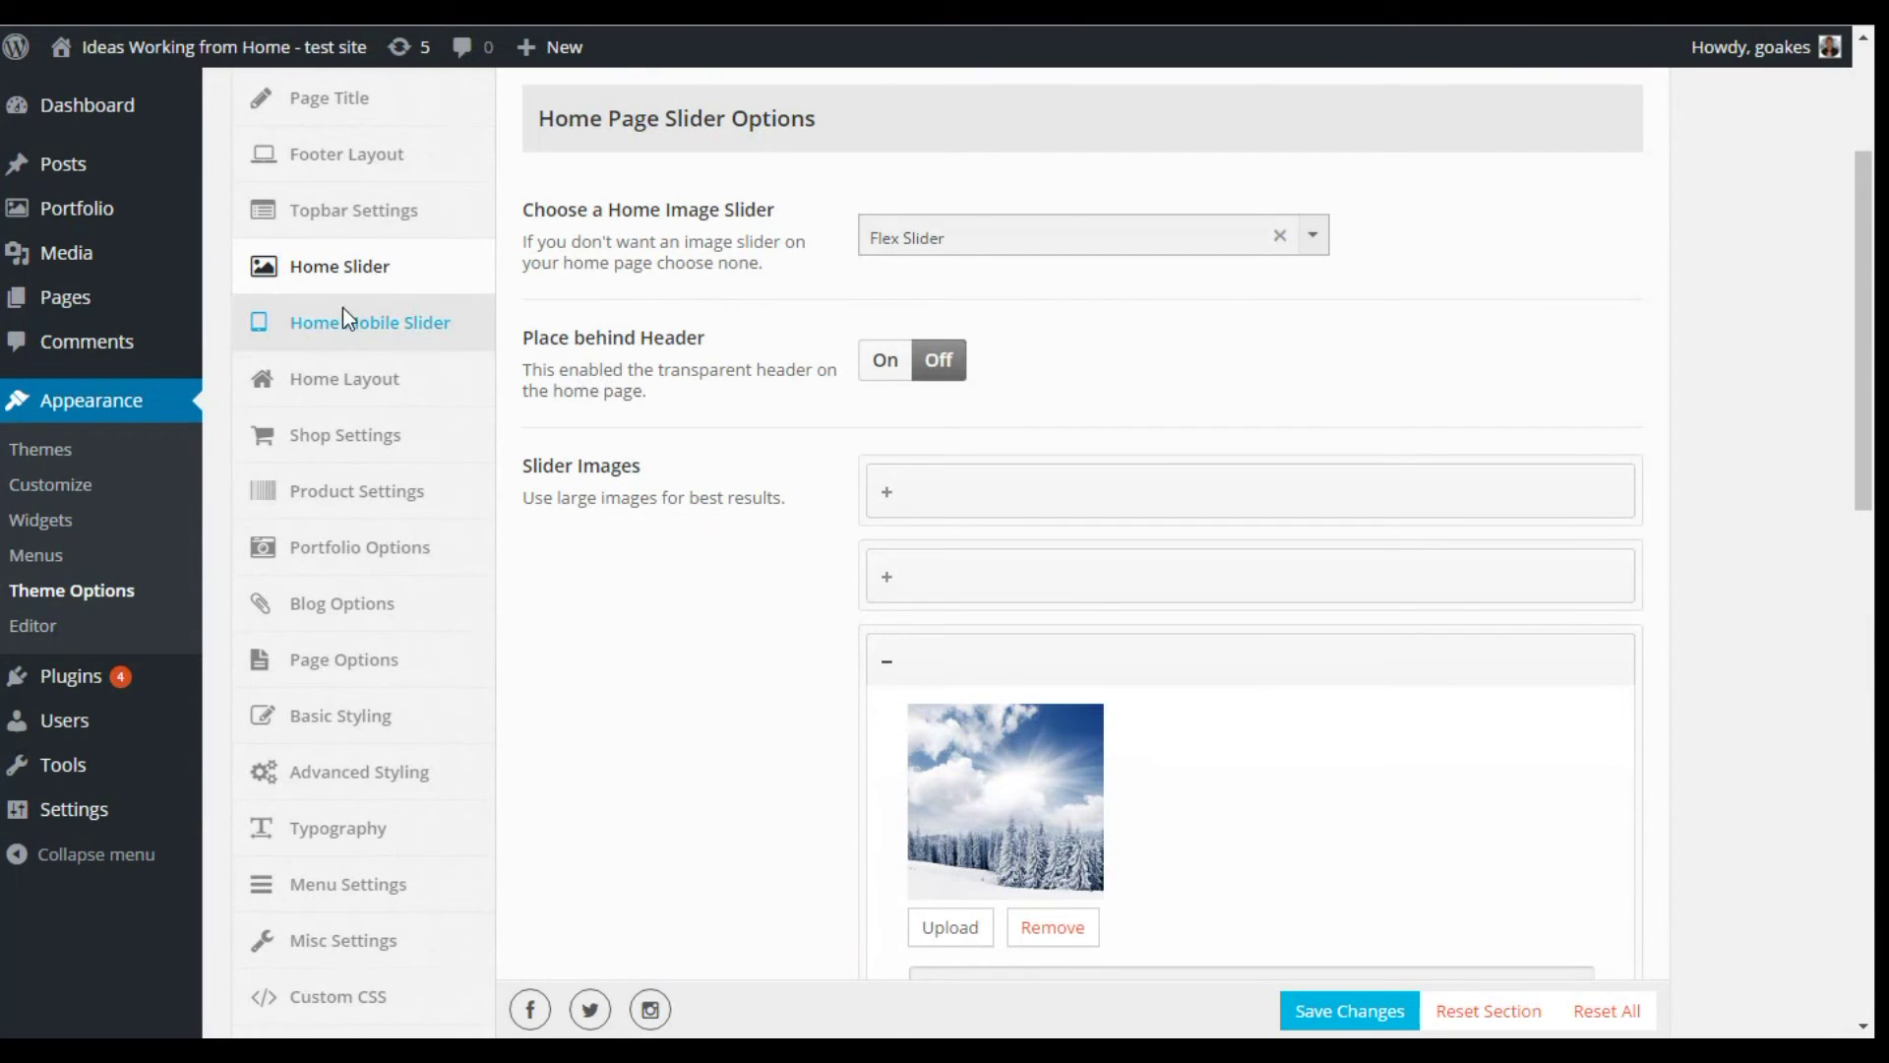
Pass through Home Mobile Slider to Home Layout, keeping Portfolio Layout Style on Post Boxes
{"action": "left_click", "coordinate": [364, 317]}
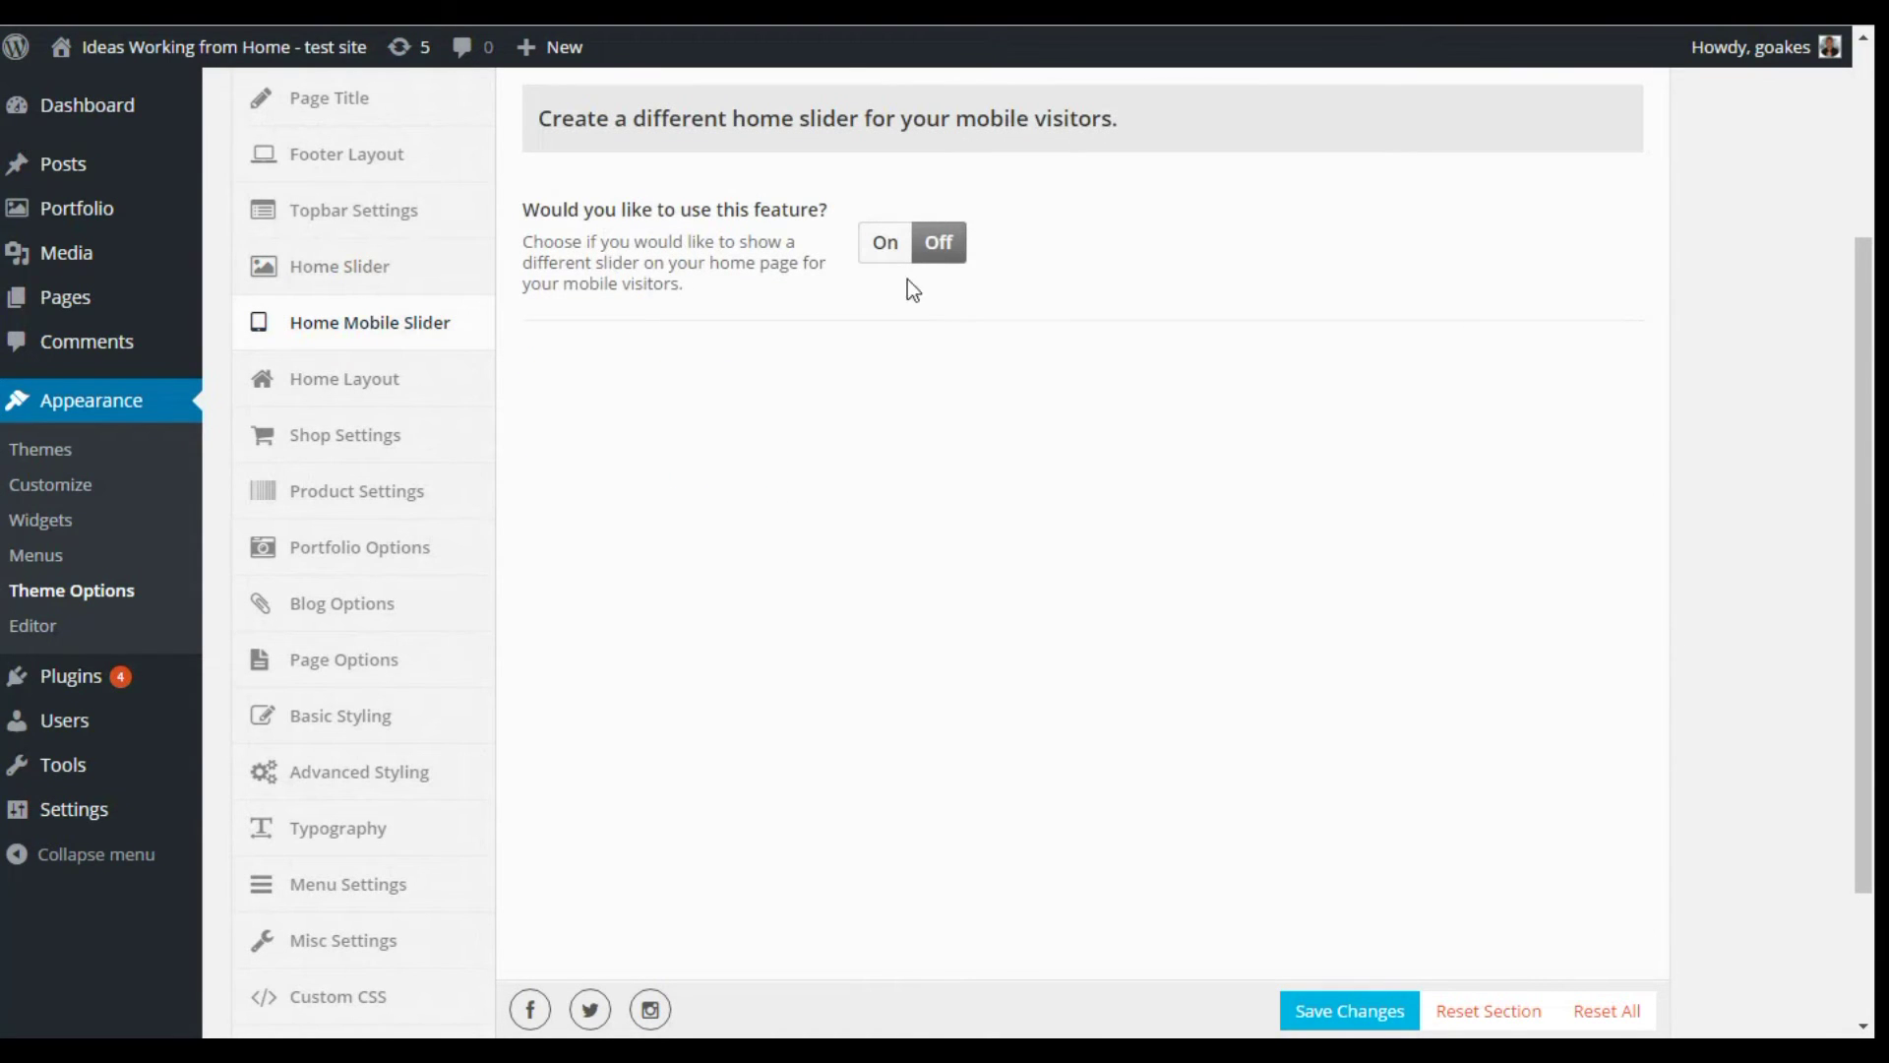
{"action": "left_click", "coordinate": [328, 378]}
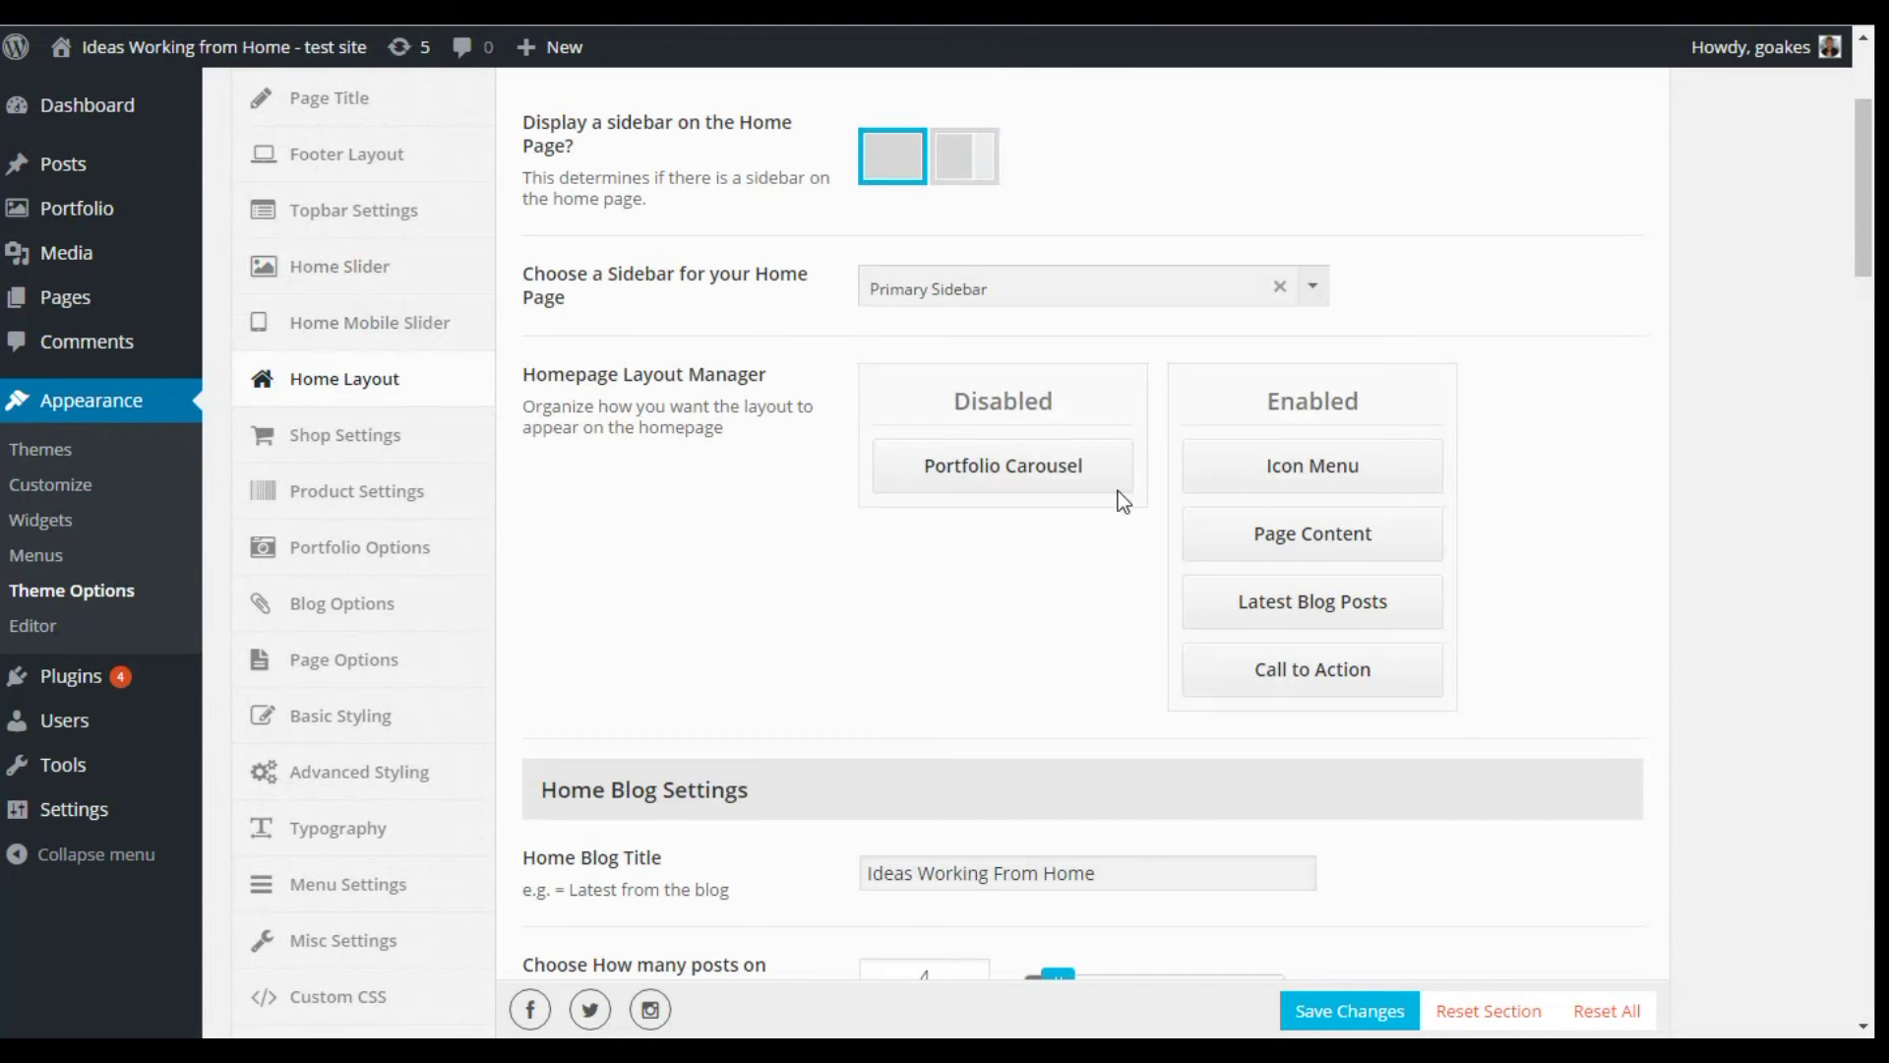
{"action": "scroll", "coordinate": [1171, 472], "scroll_direction": "down", "scroll_amount": 5}
{"action": "scroll", "coordinate": [1170, 472], "scroll_direction": "down", "scroll_amount": 5}
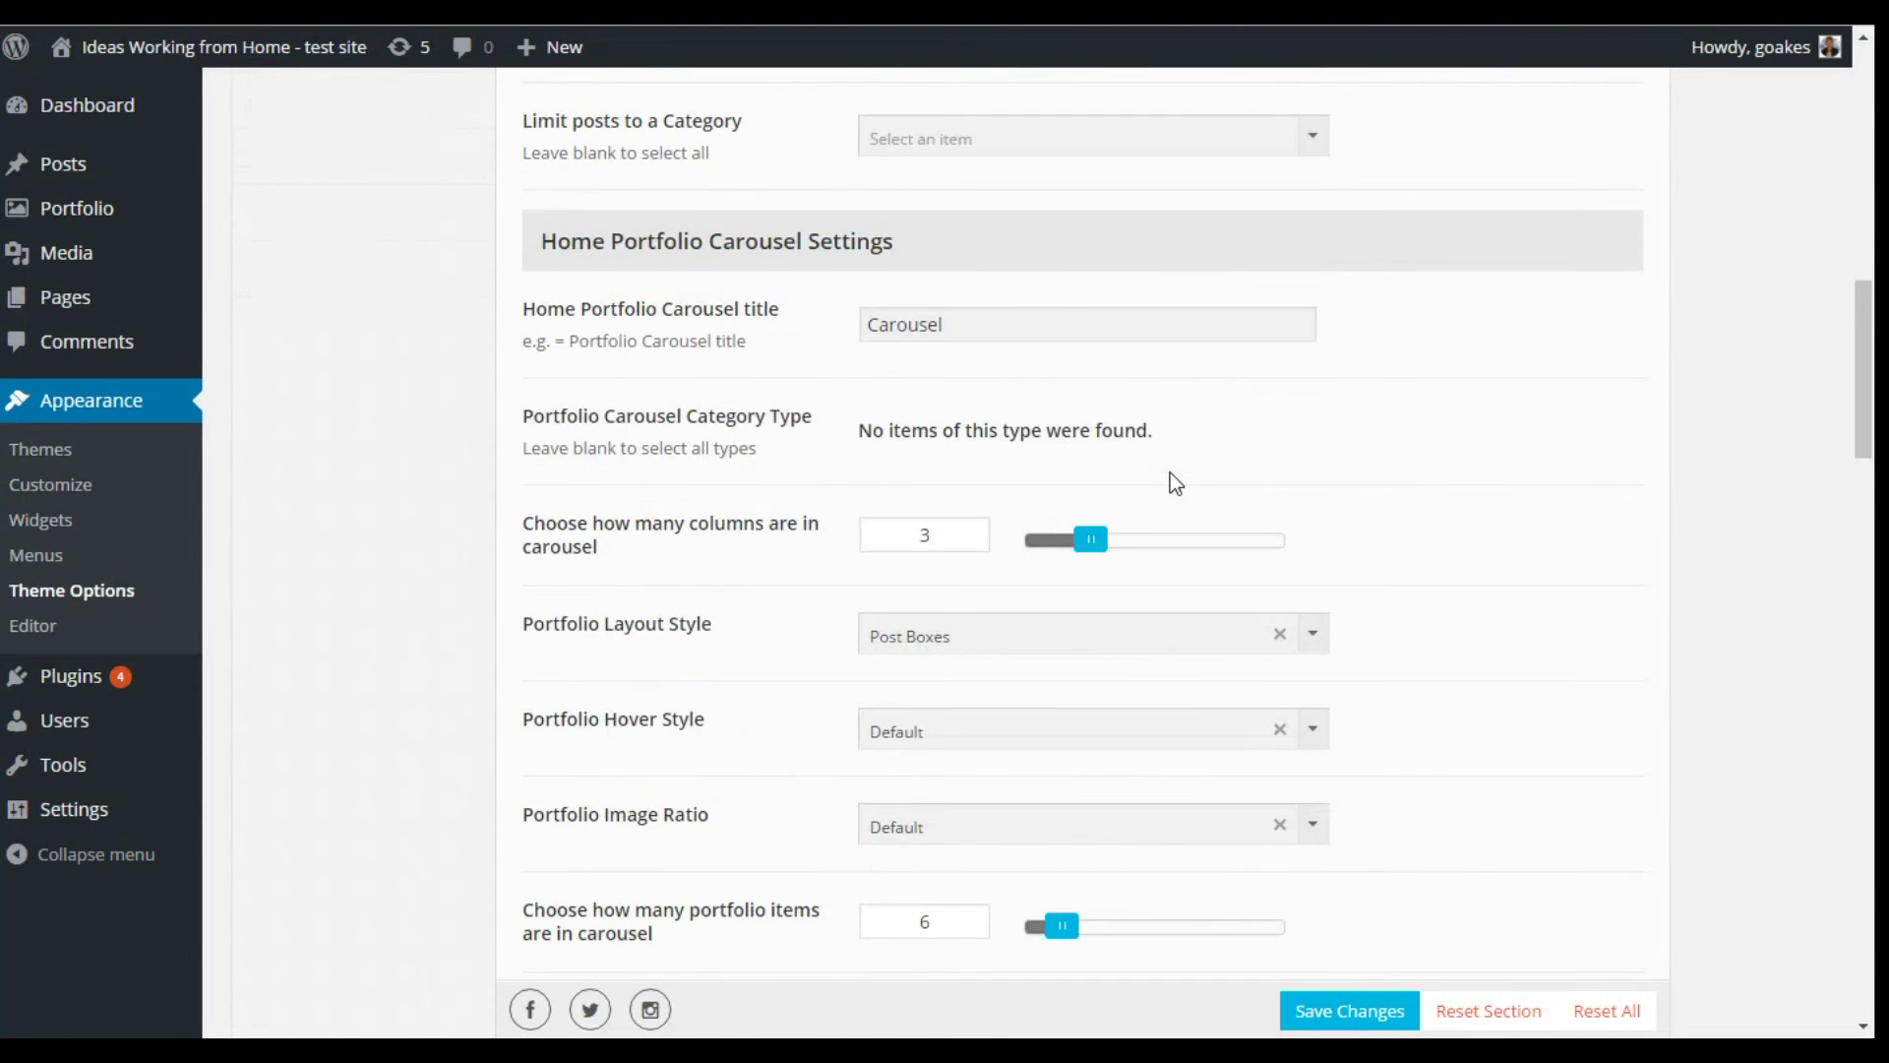
{"action": "scroll", "coordinate": [1171, 472], "scroll_direction": "down", "scroll_amount": 4}
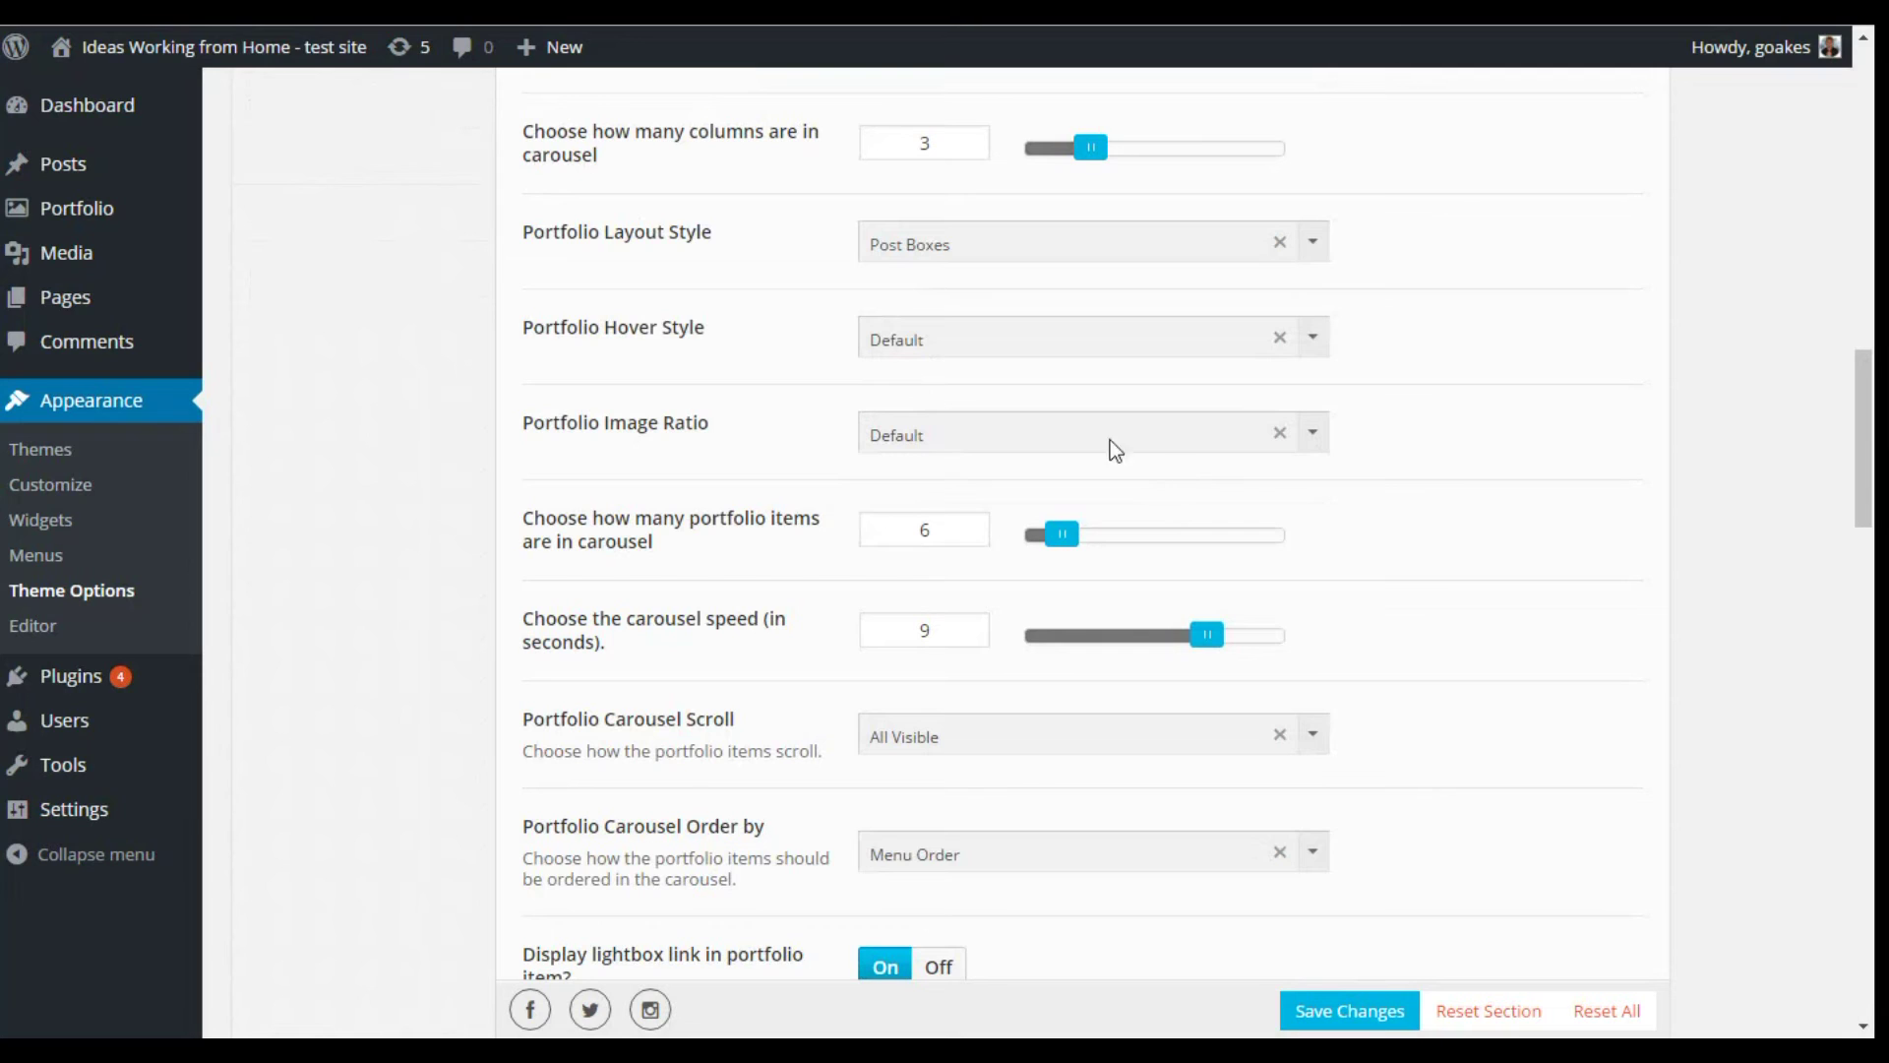
{"action": "left_click", "coordinate": [1318, 233]}
{"action": "left_click", "coordinate": [1318, 234]}
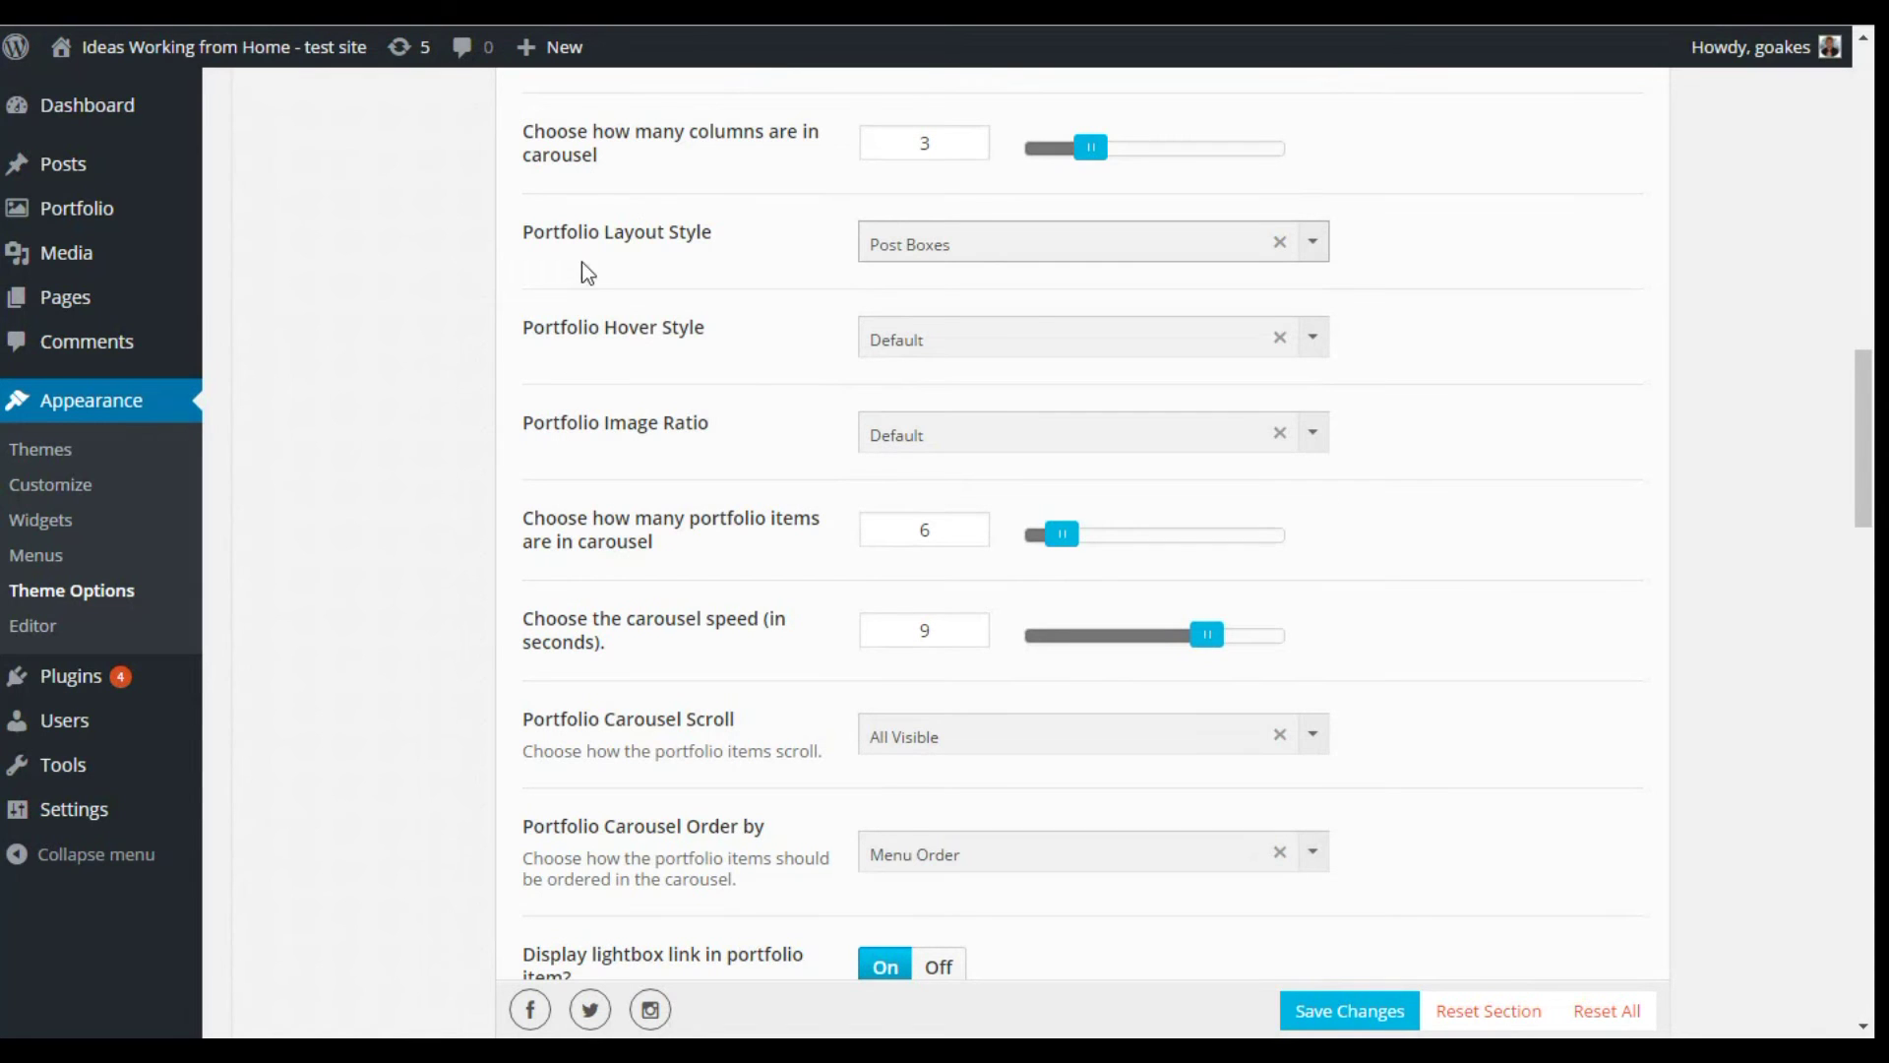
Inspect the Marketing icon menu entry and scroll through the call-to-action settings
{"action": "scroll", "coordinate": [740, 292], "scroll_direction": "down", "scroll_amount": 3}
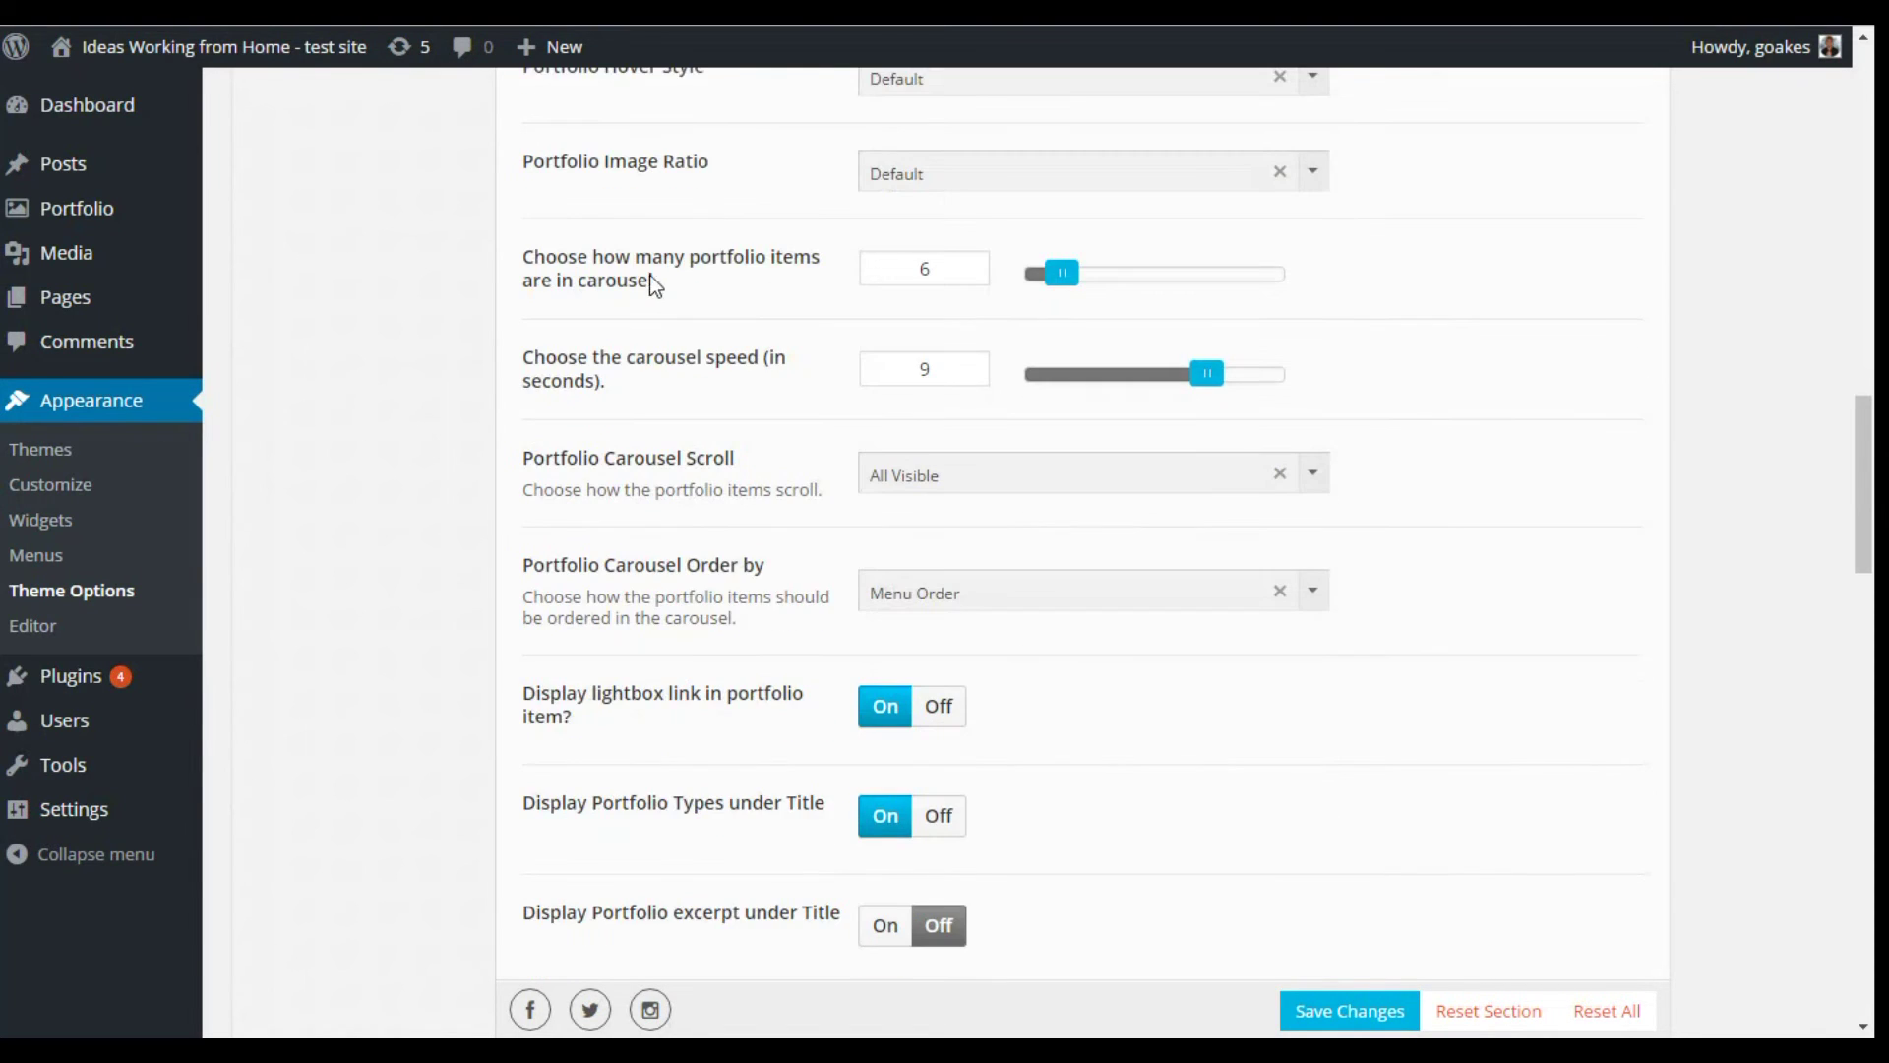
{"action": "scroll", "coordinate": [683, 276], "scroll_direction": "down", "scroll_amount": 7}
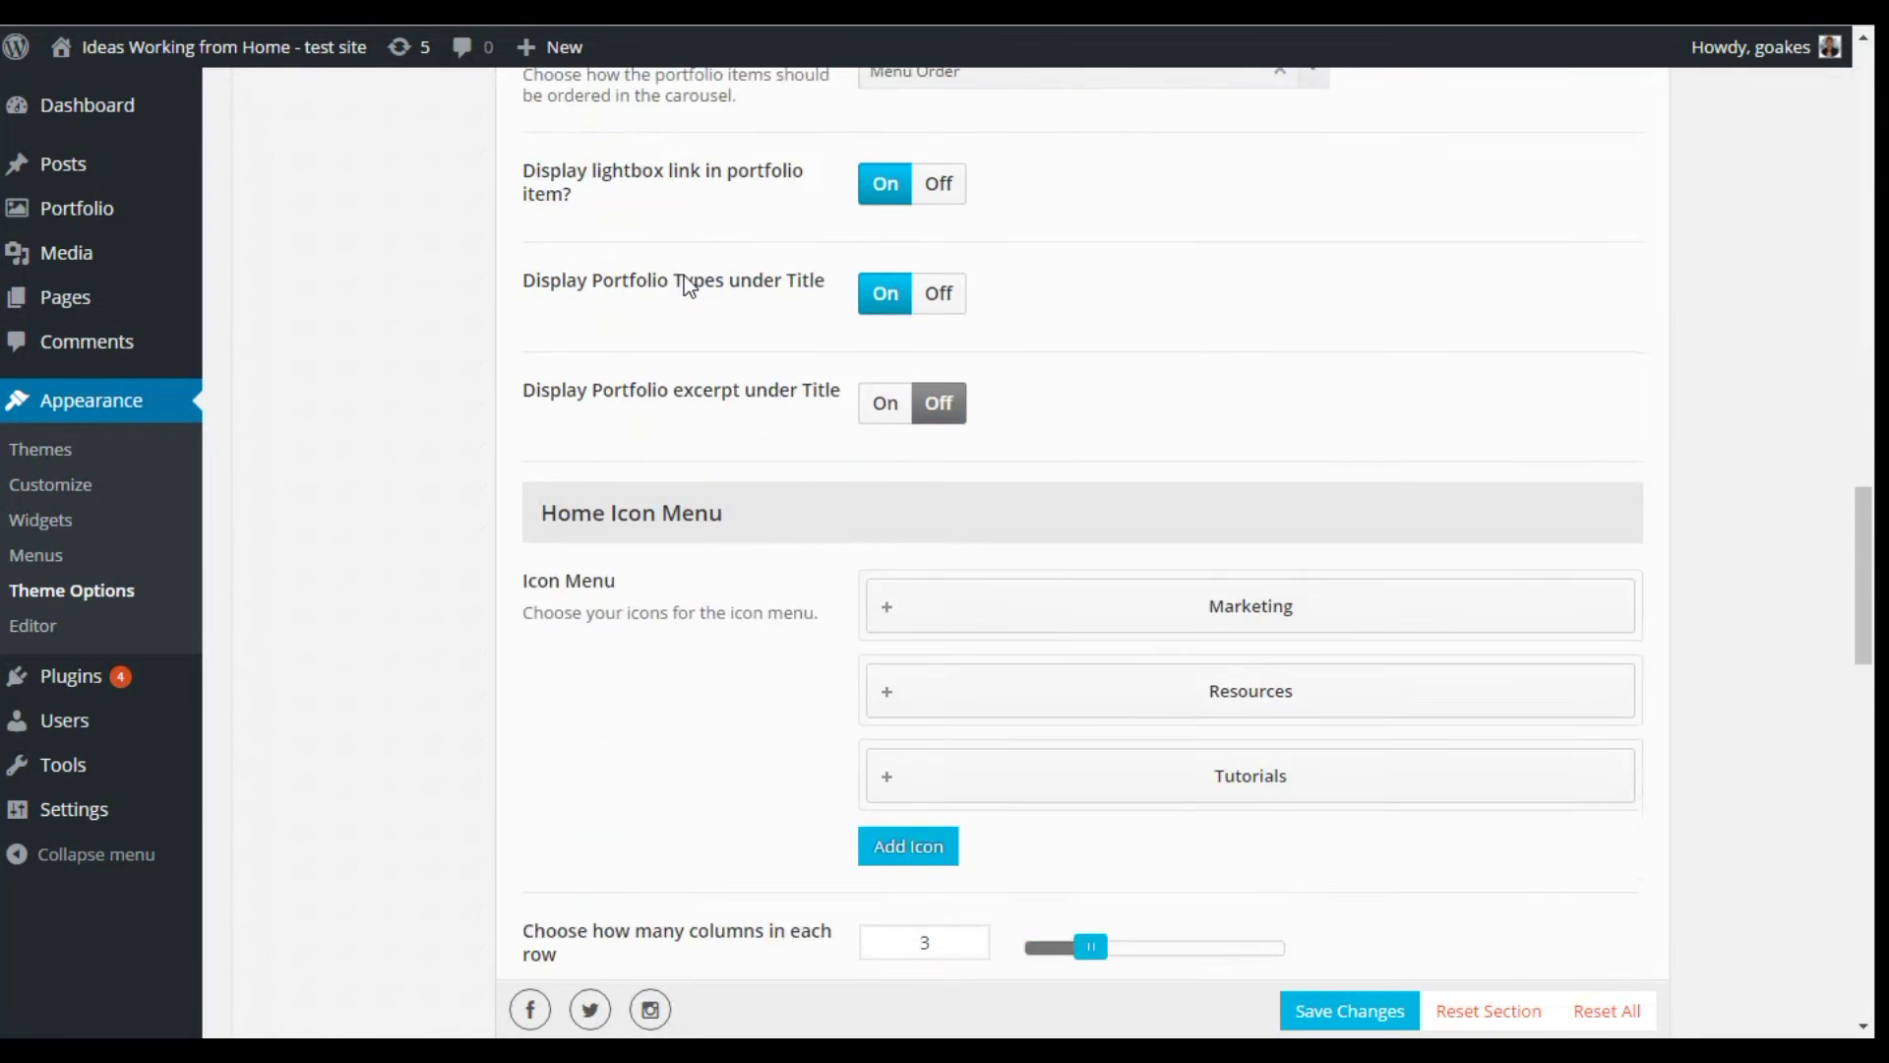
{"action": "left_click", "coordinate": [978, 470]}
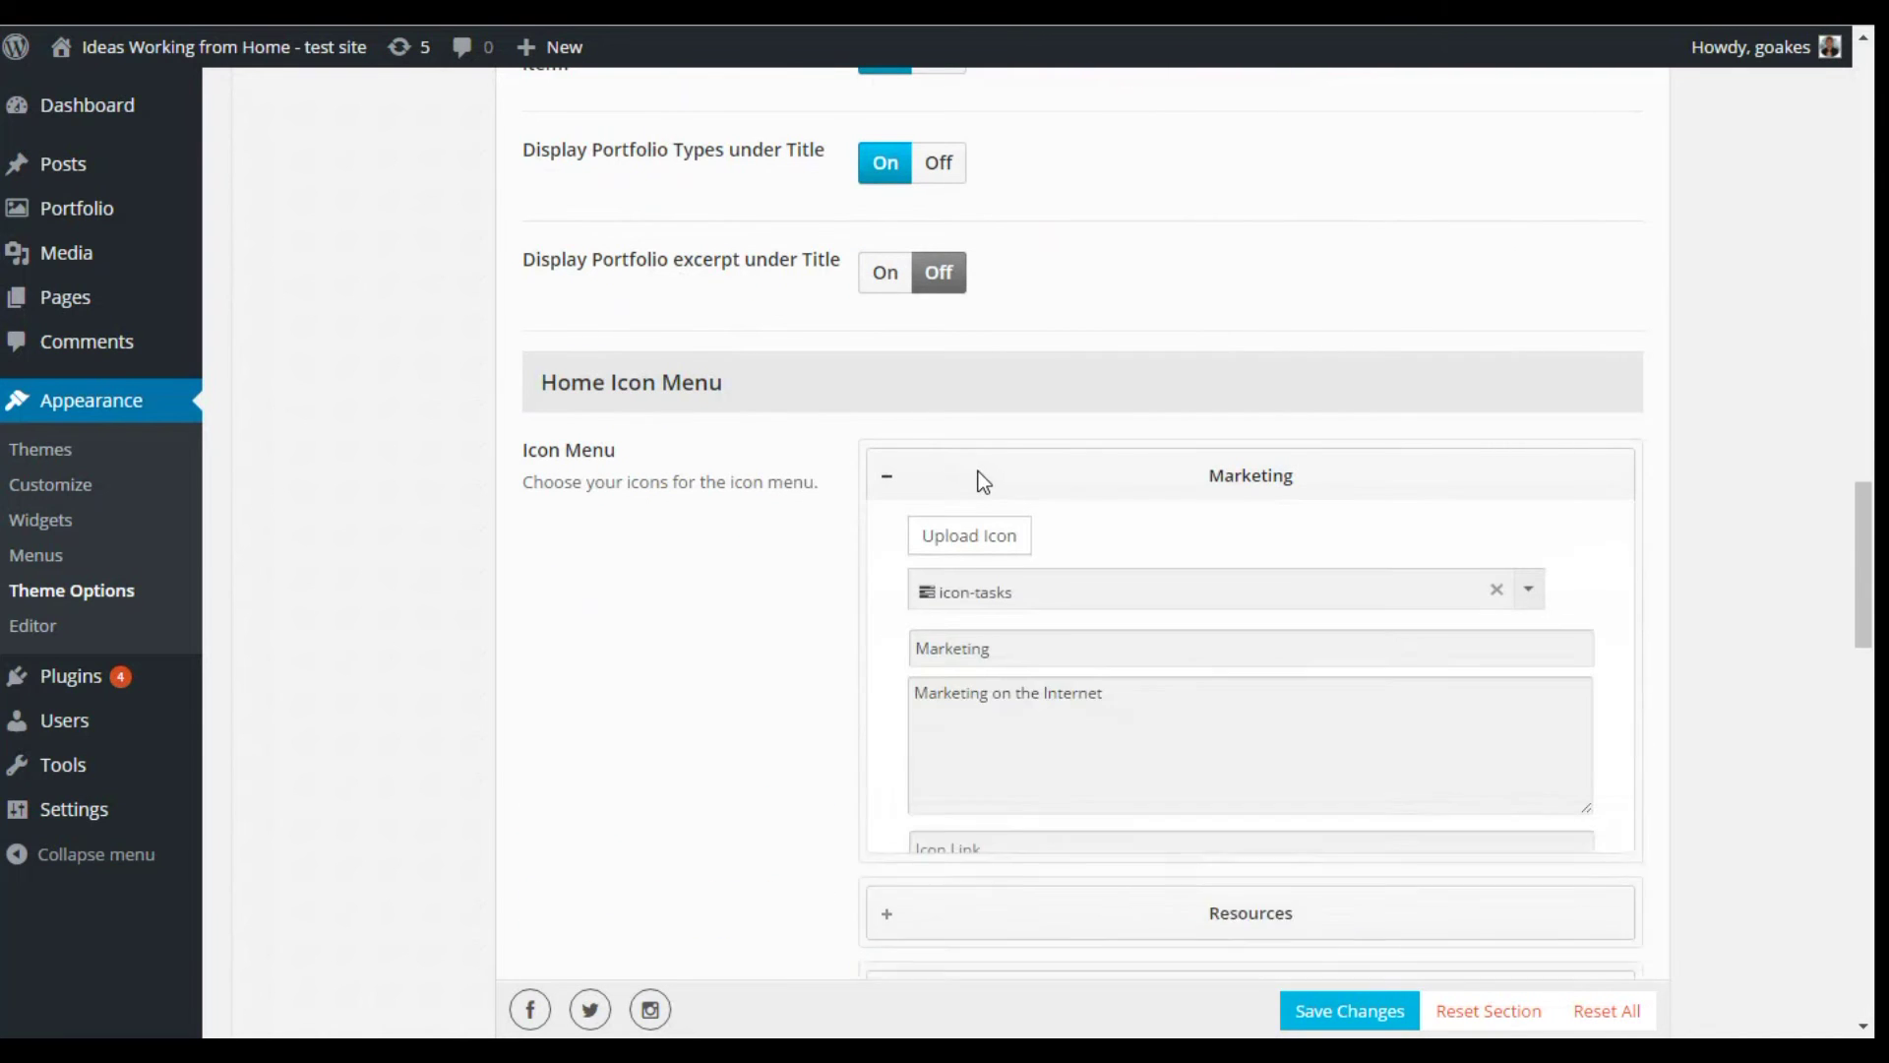
{"action": "left_click", "coordinate": [947, 462]}
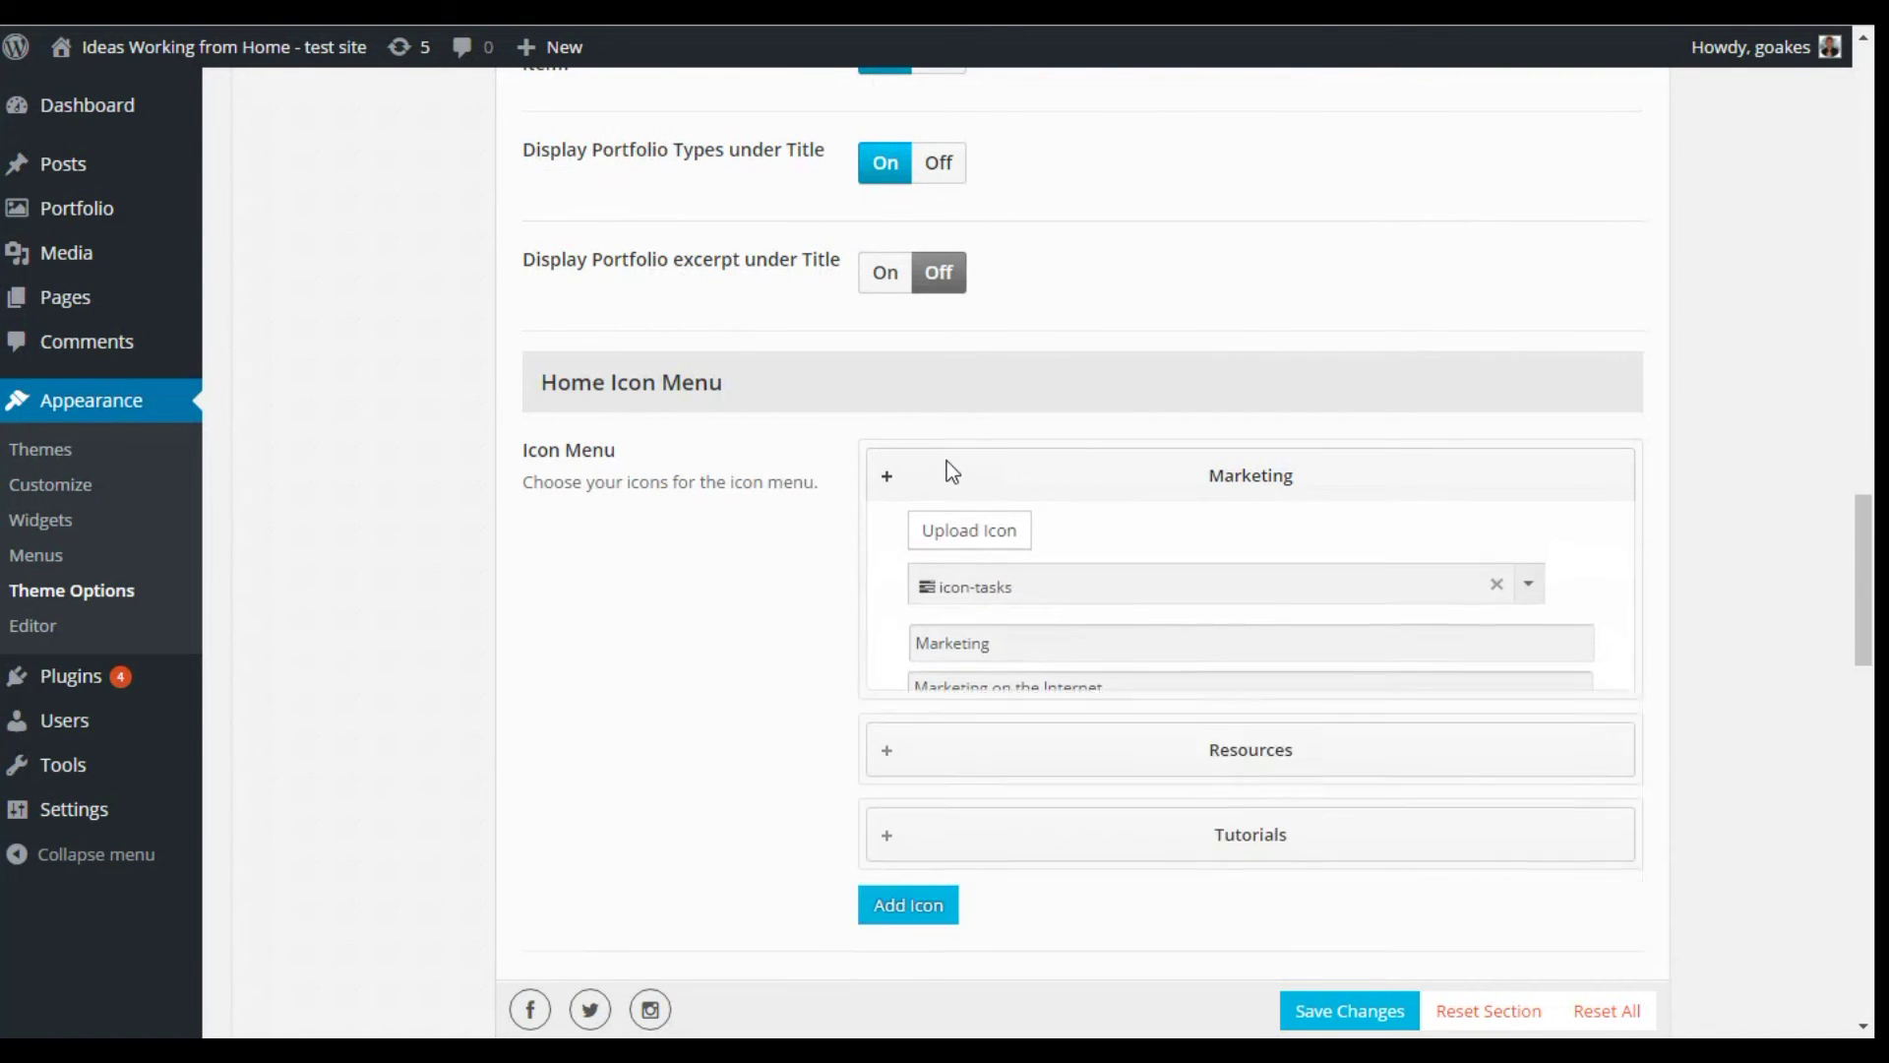
{"action": "scroll", "coordinate": [1122, 470], "scroll_direction": "down", "scroll_amount": 3}
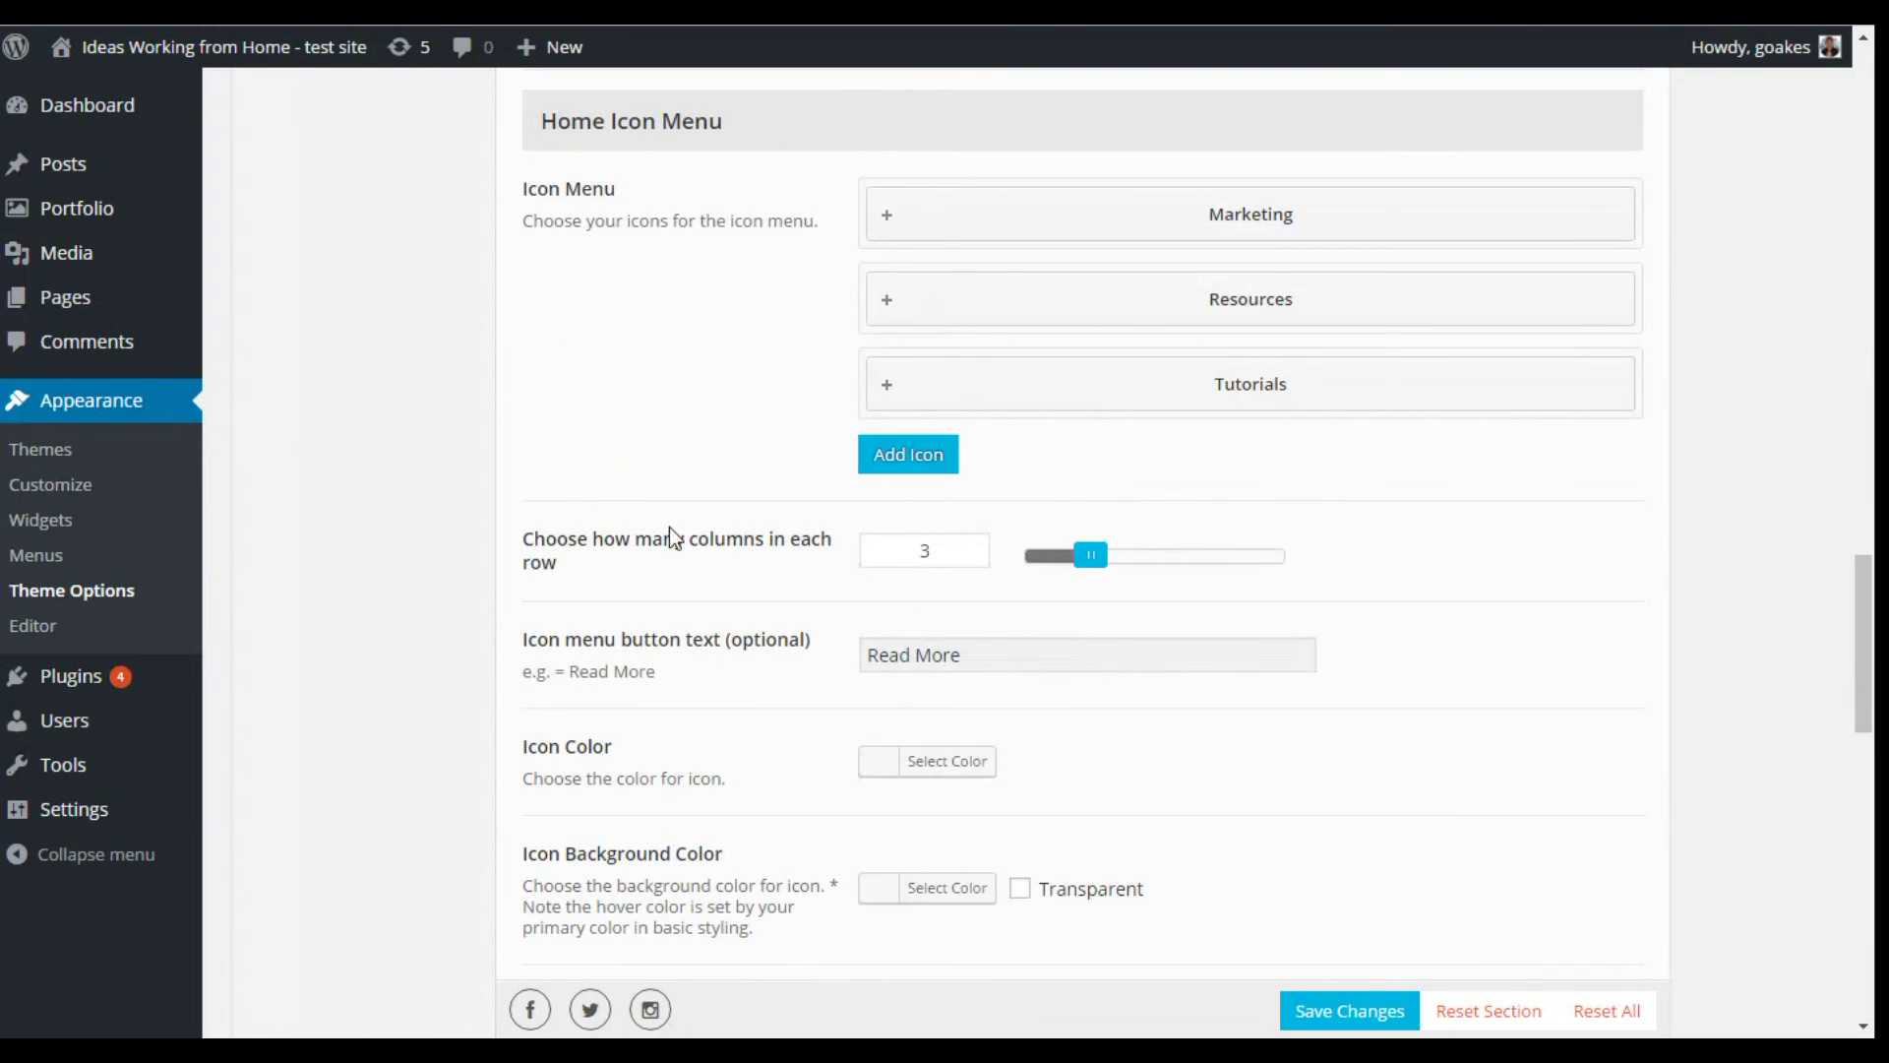
{"action": "scroll", "coordinate": [828, 510], "scroll_direction": "down", "scroll_amount": 6}
{"action": "scroll", "coordinate": [752, 486], "scroll_direction": "down", "scroll_amount": 5}
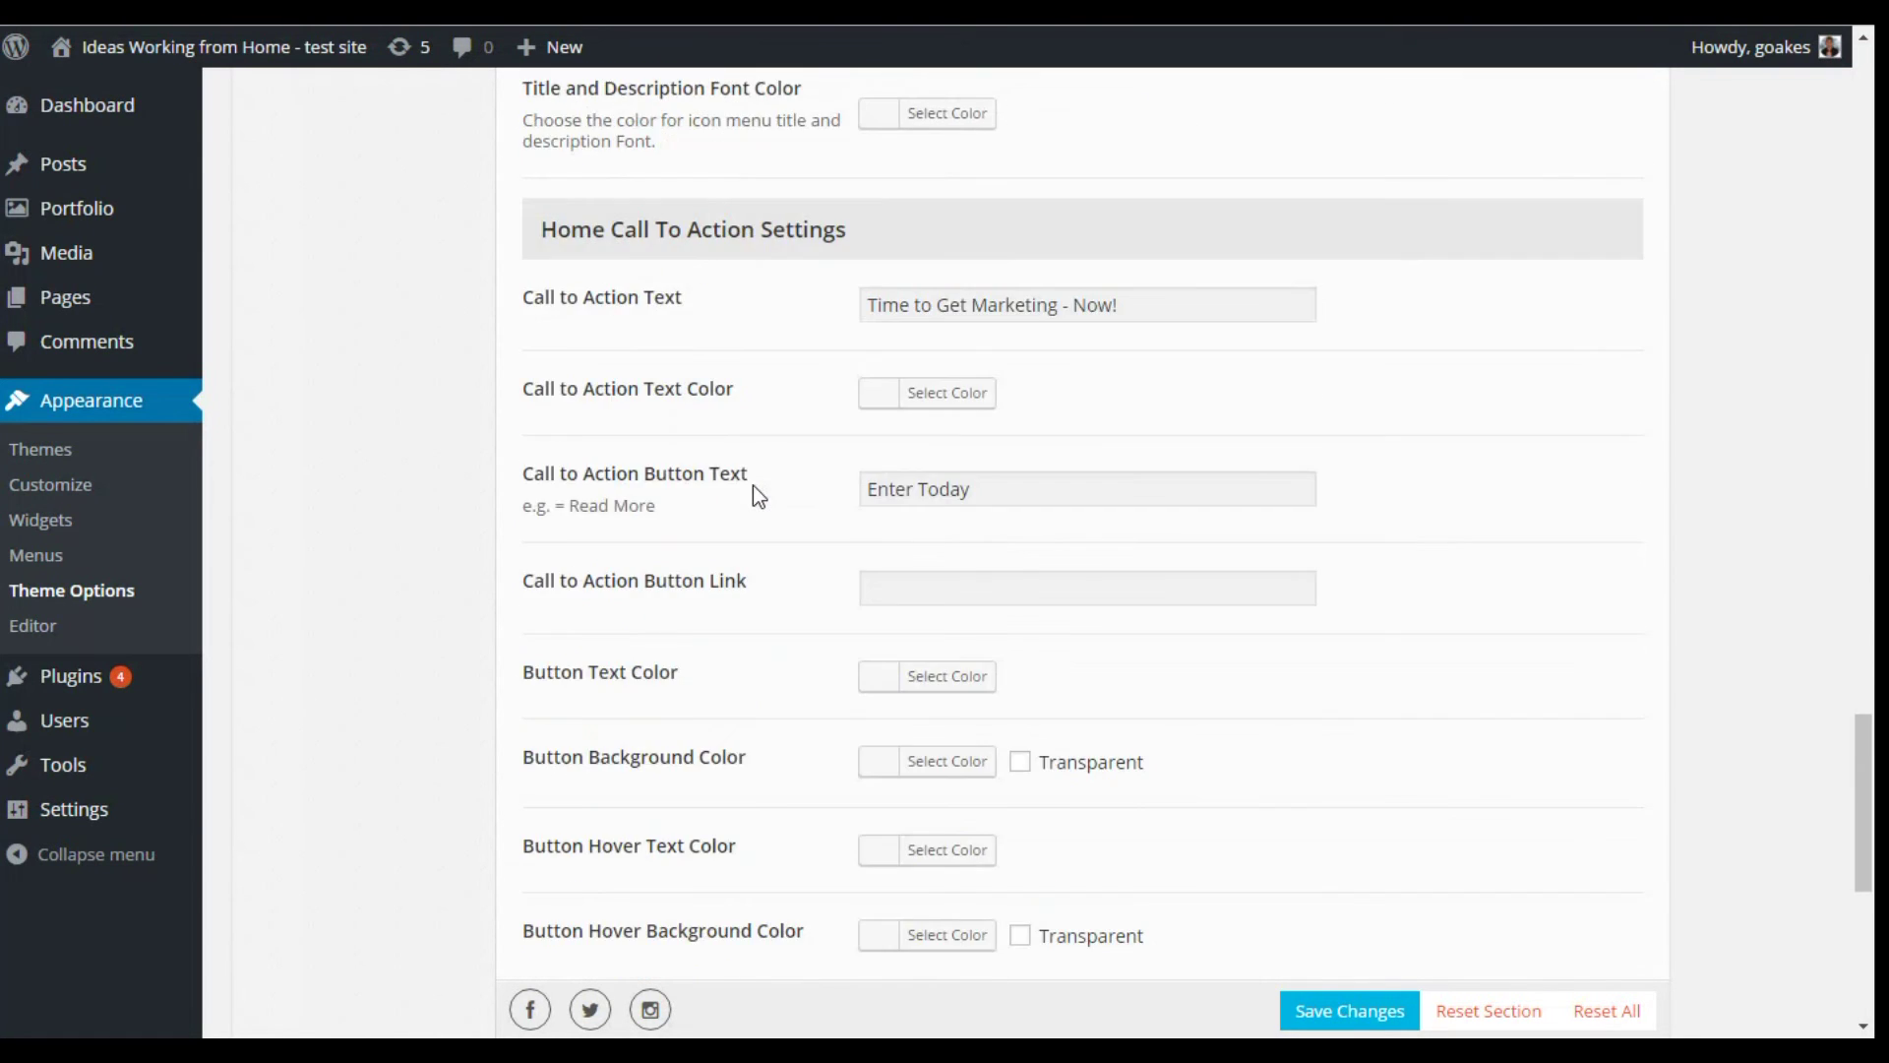
{"action": "scroll", "coordinate": [674, 269], "scroll_direction": "up", "scroll_amount": 3}
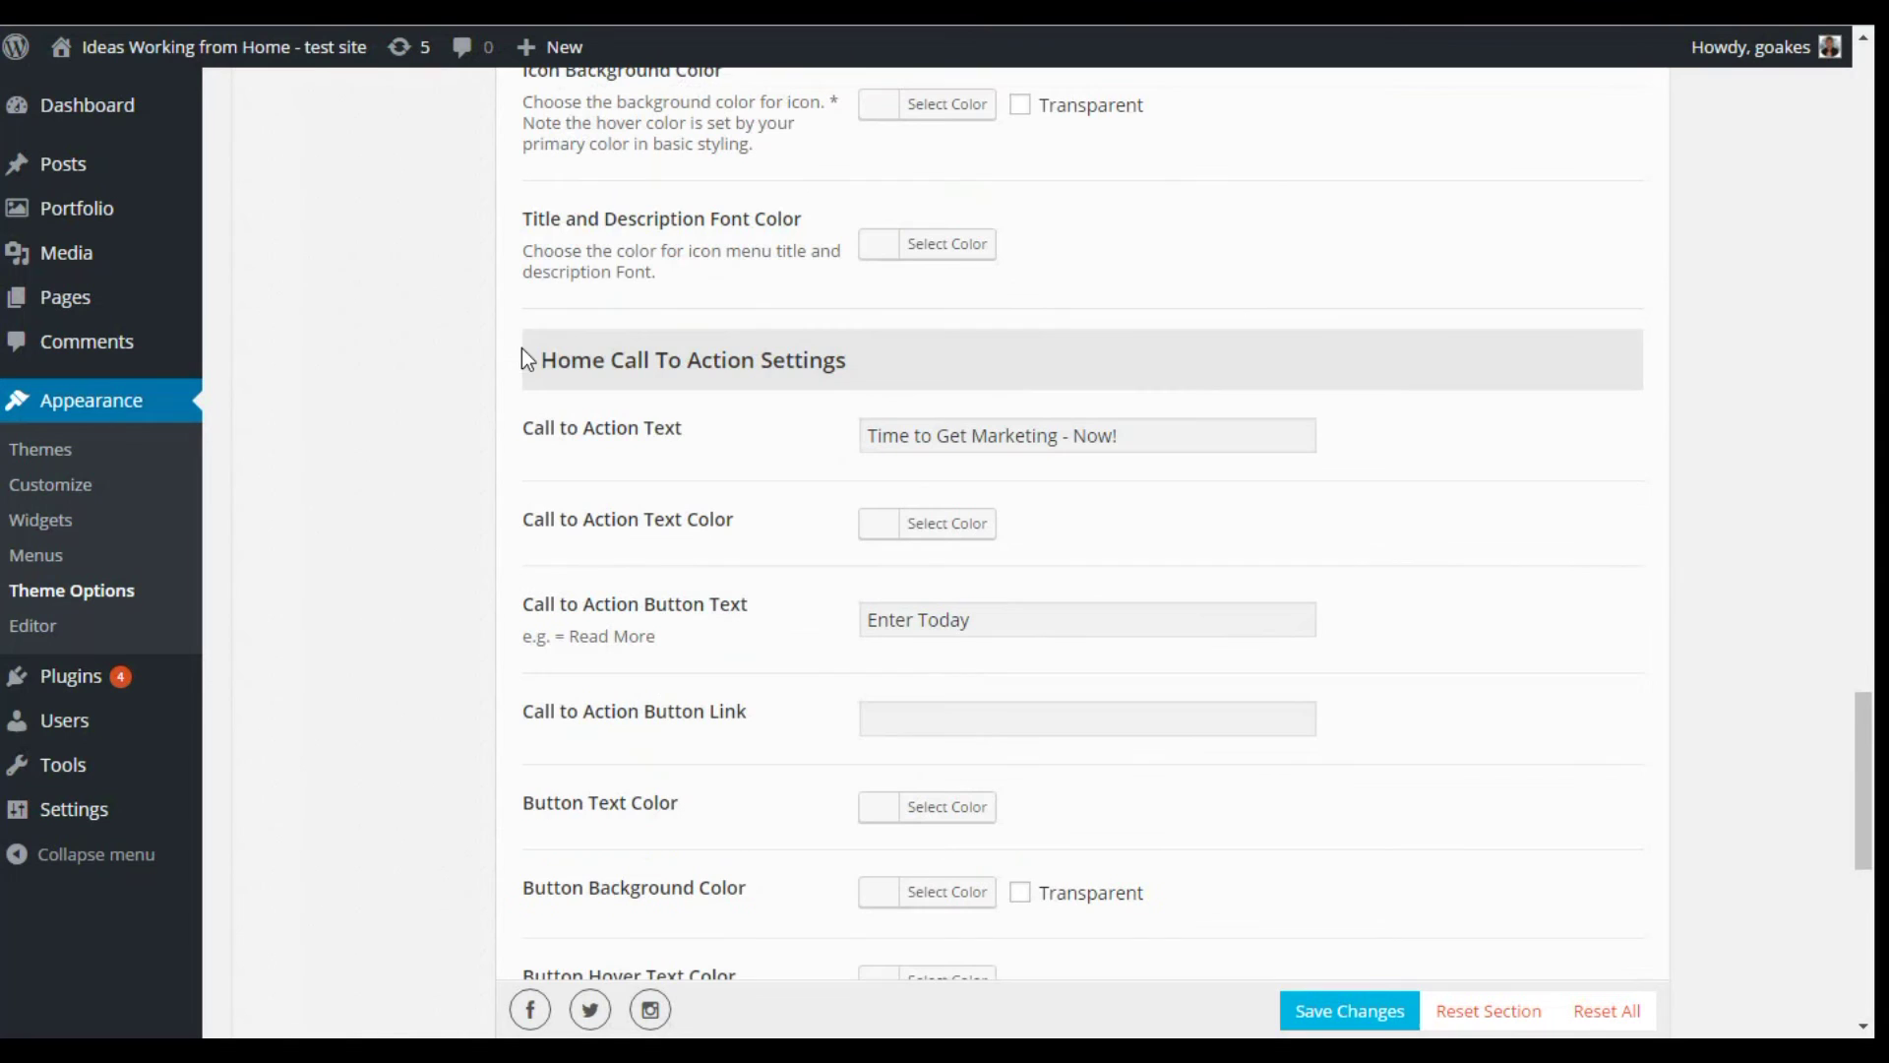
{"action": "scroll", "coordinate": [1058, 408], "scroll_direction": "down", "scroll_amount": 1}
{"action": "scroll", "coordinate": [1057, 422], "scroll_direction": "down", "scroll_amount": 2}
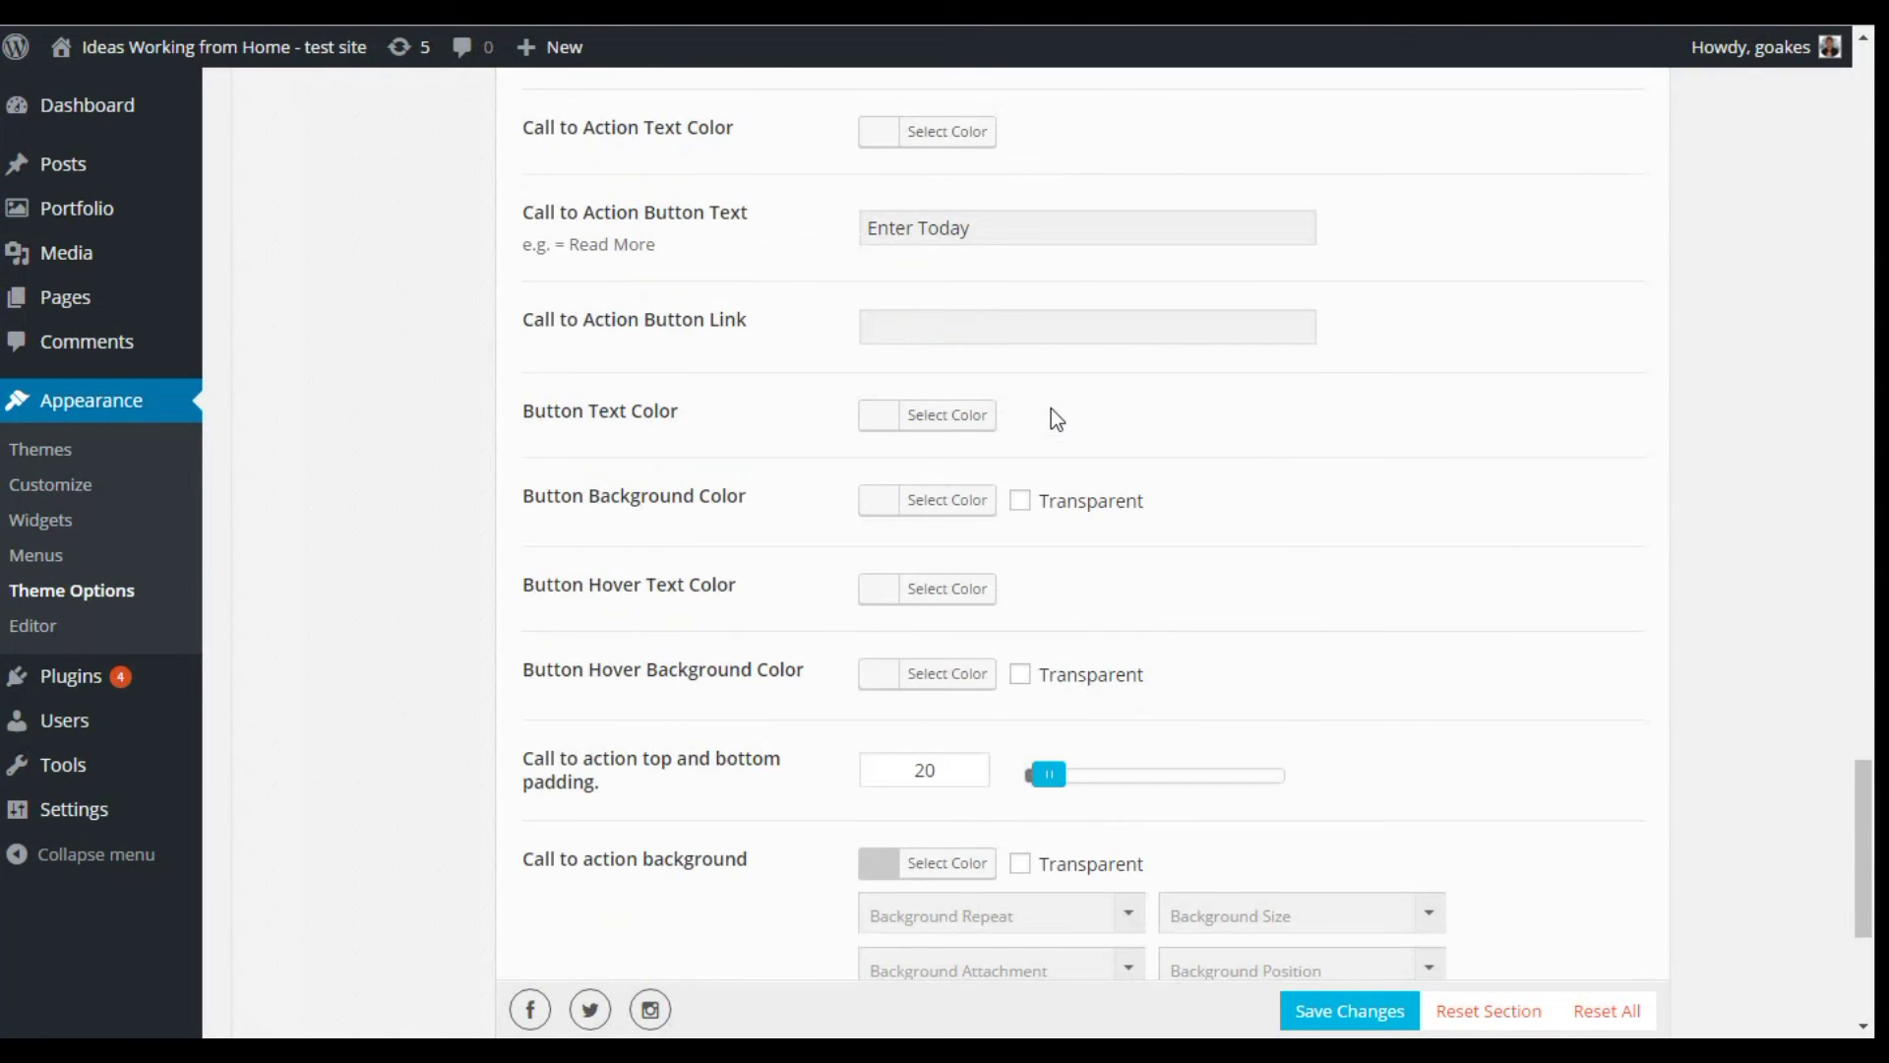
{"action": "scroll", "coordinate": [1054, 417], "scroll_direction": "down", "scroll_amount": 4}
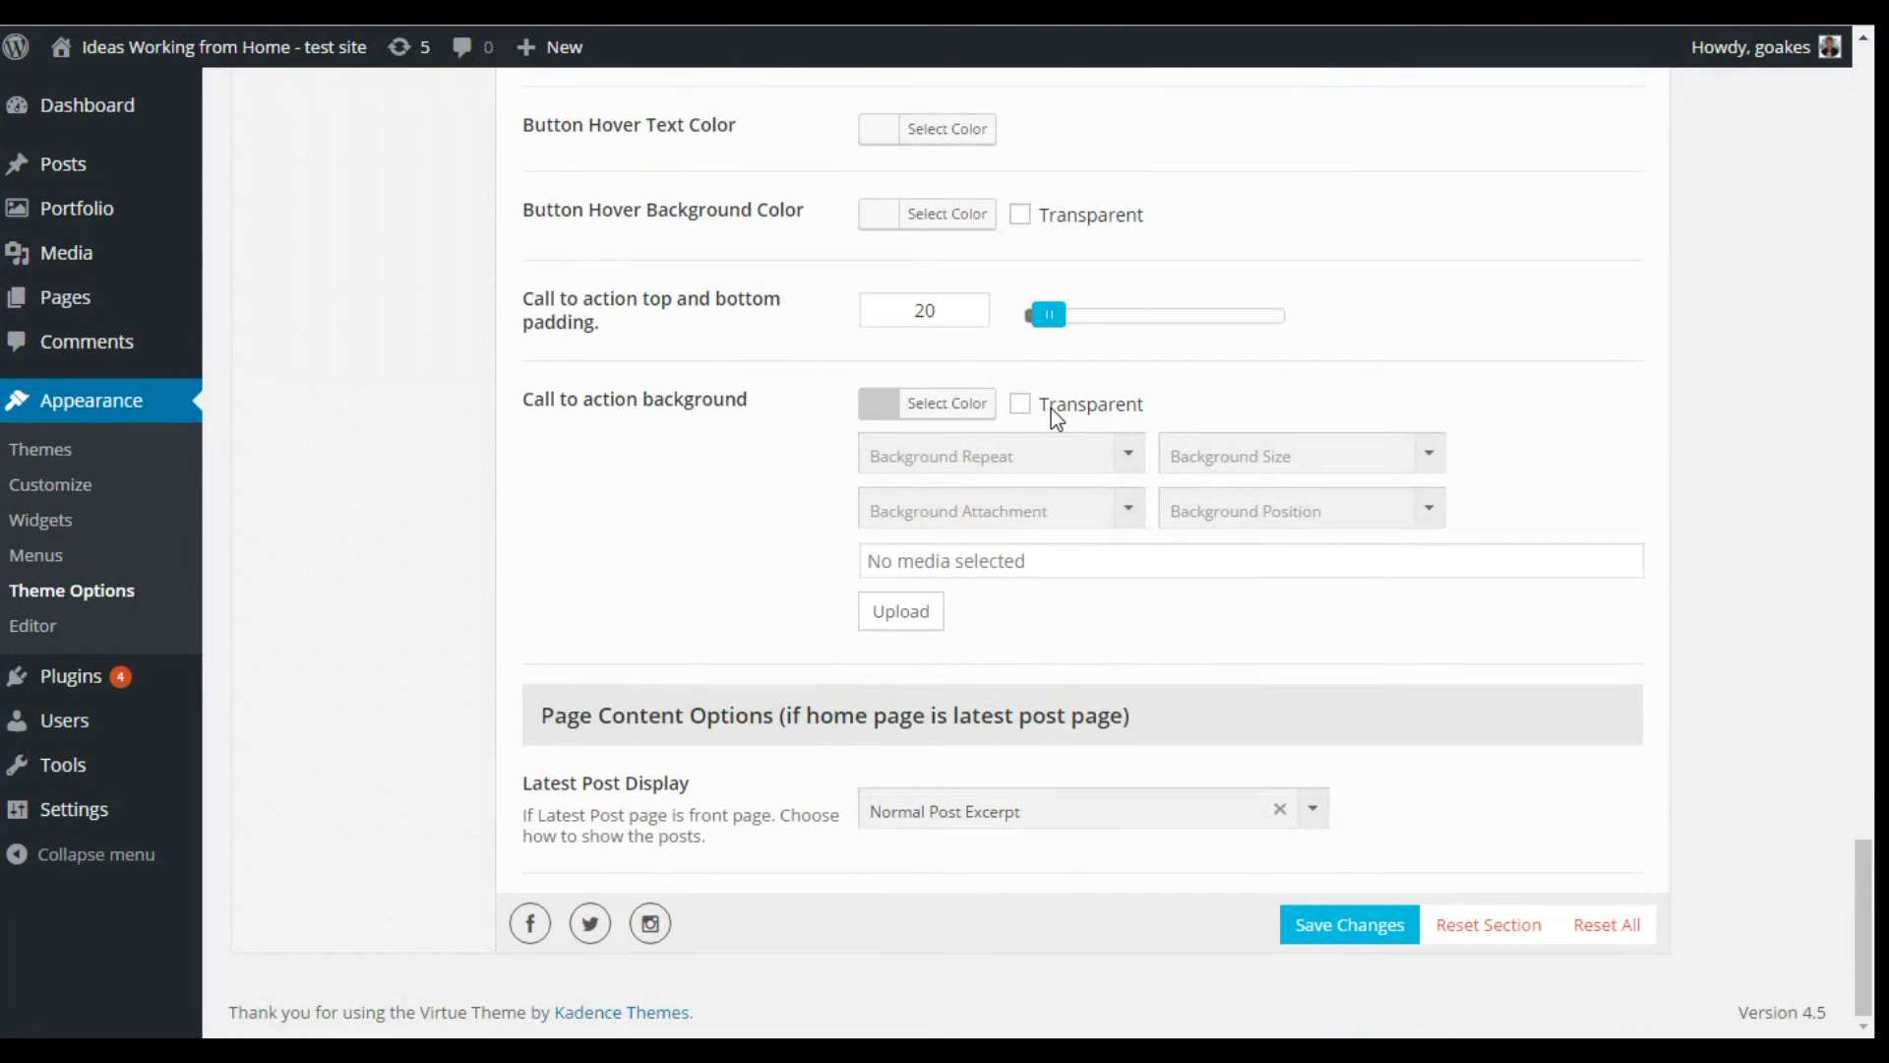
{"action": "scroll", "coordinate": [664, 585], "scroll_direction": "up", "scroll_amount": 3}
{"action": "scroll", "coordinate": [665, 584], "scroll_direction": "up", "scroll_amount": 12}
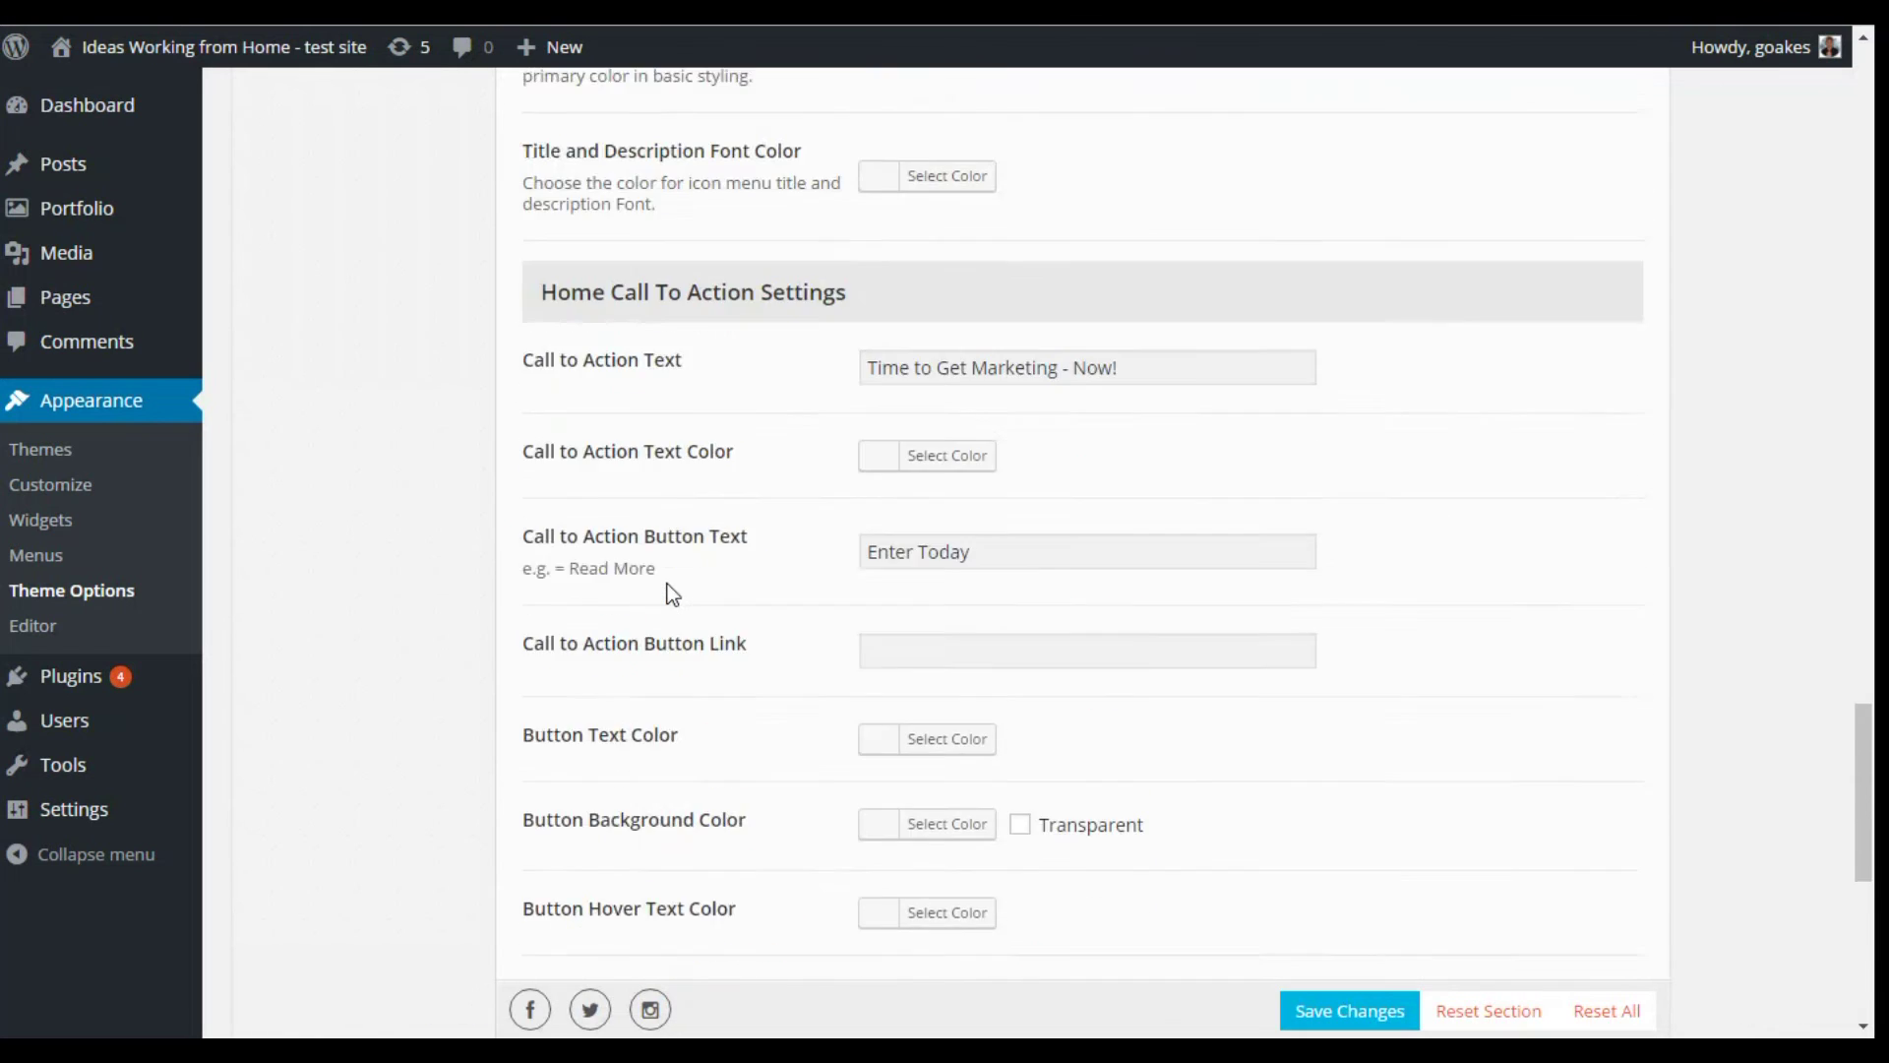
{"action": "scroll", "coordinate": [667, 582], "scroll_direction": "up", "scroll_amount": 15}
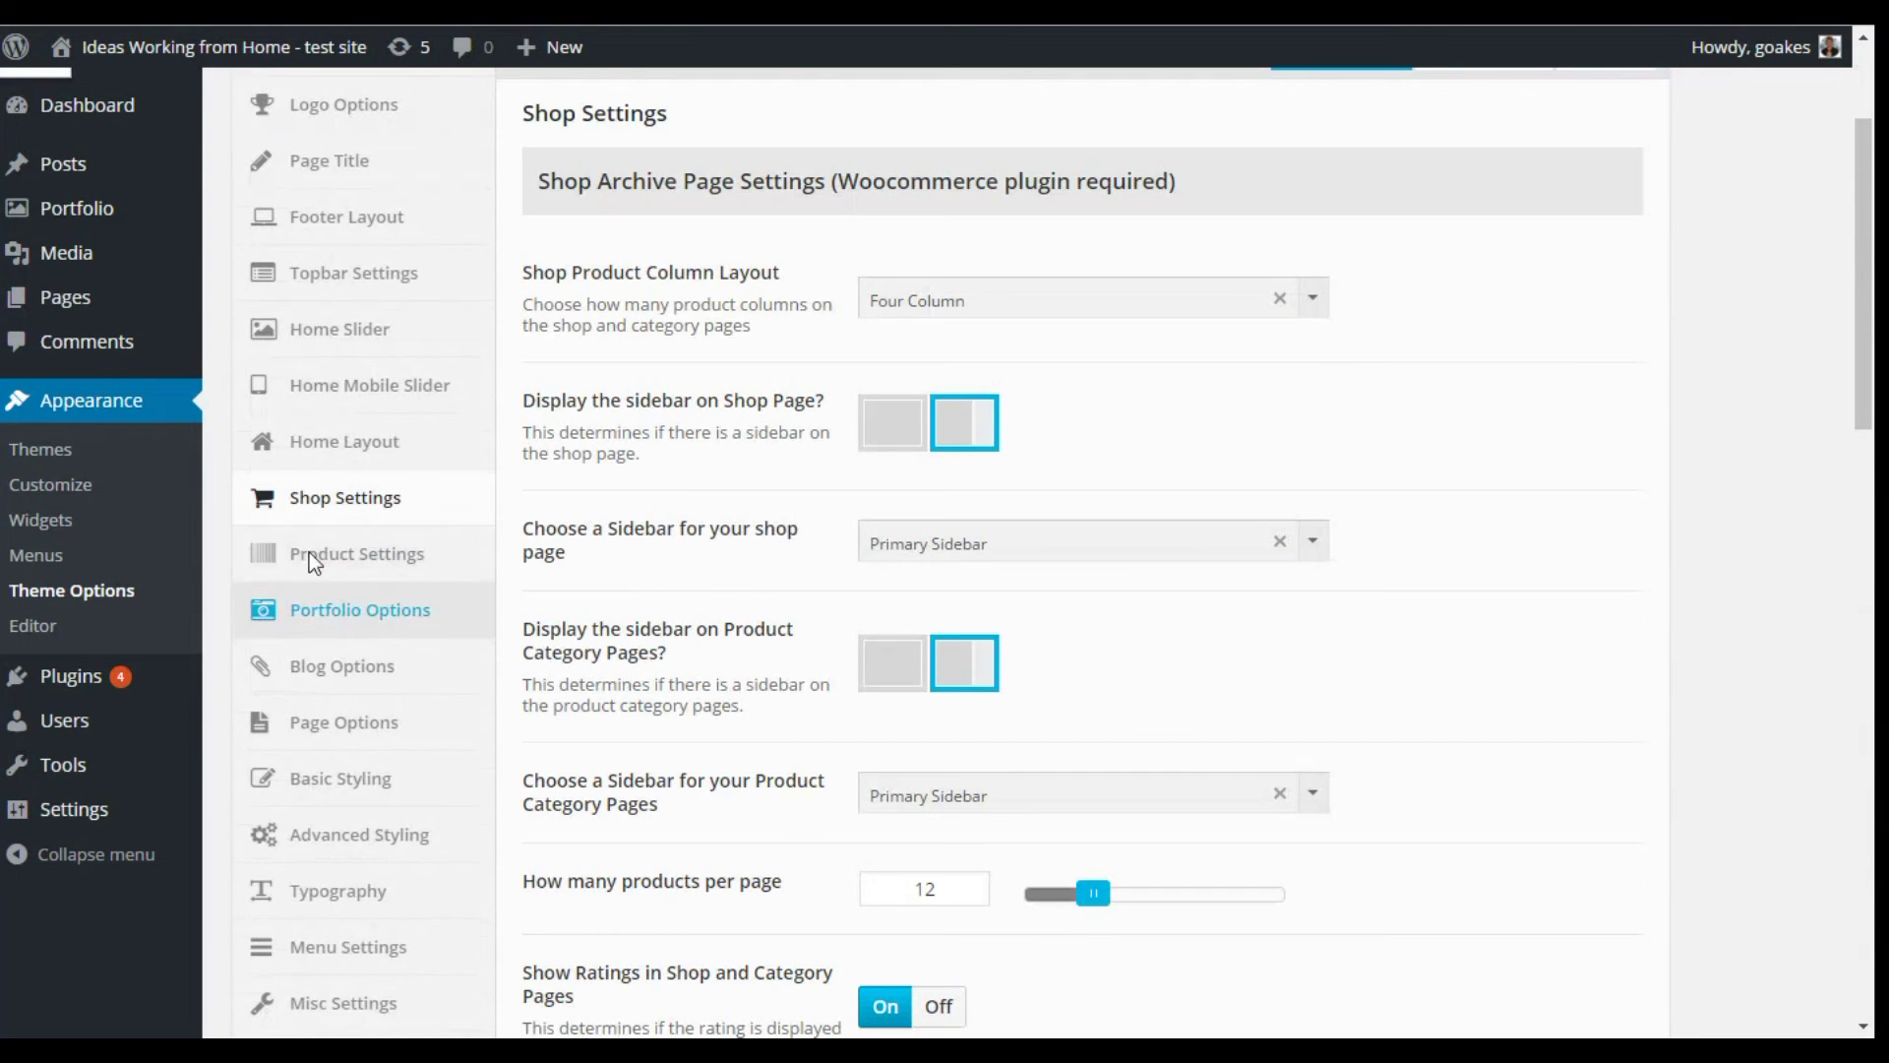
Look over the Product Settings, Portfolio Options and Blog Options sections
{"action": "left_click", "coordinate": [329, 552]}
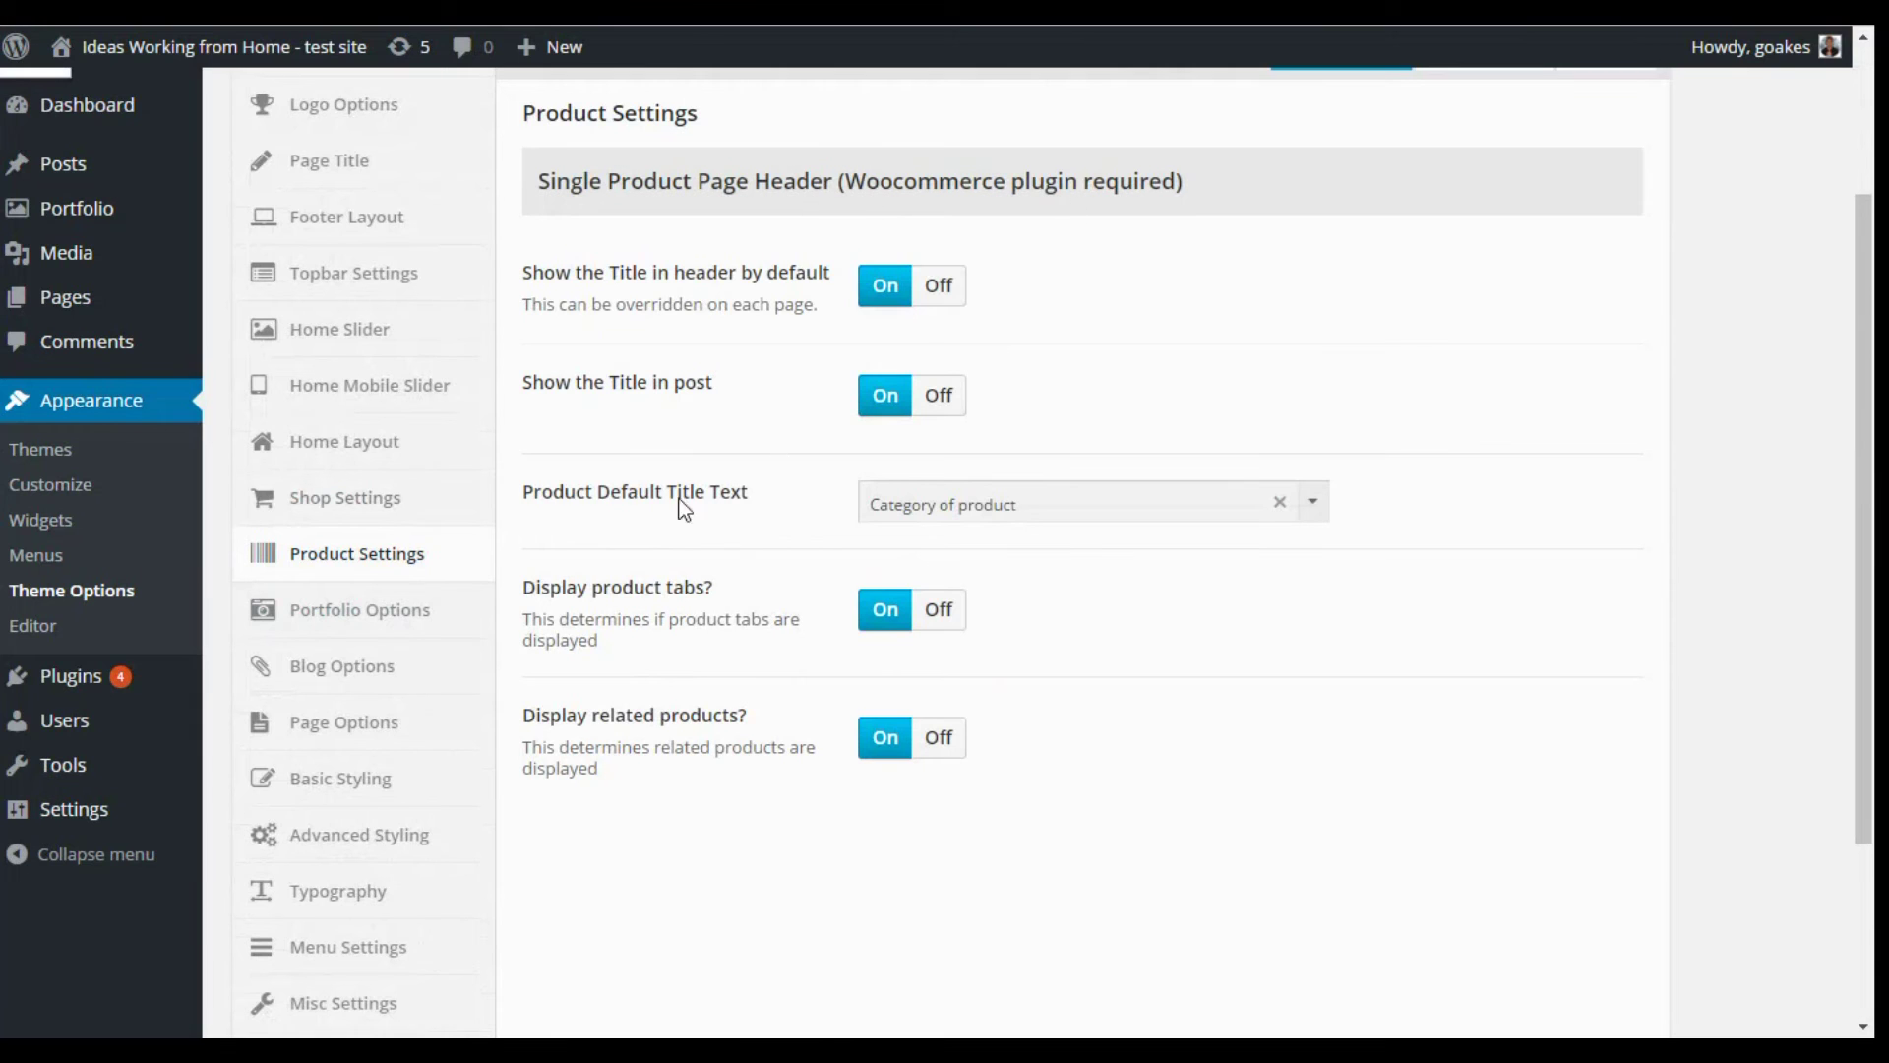
{"action": "left_click", "coordinate": [344, 592]}
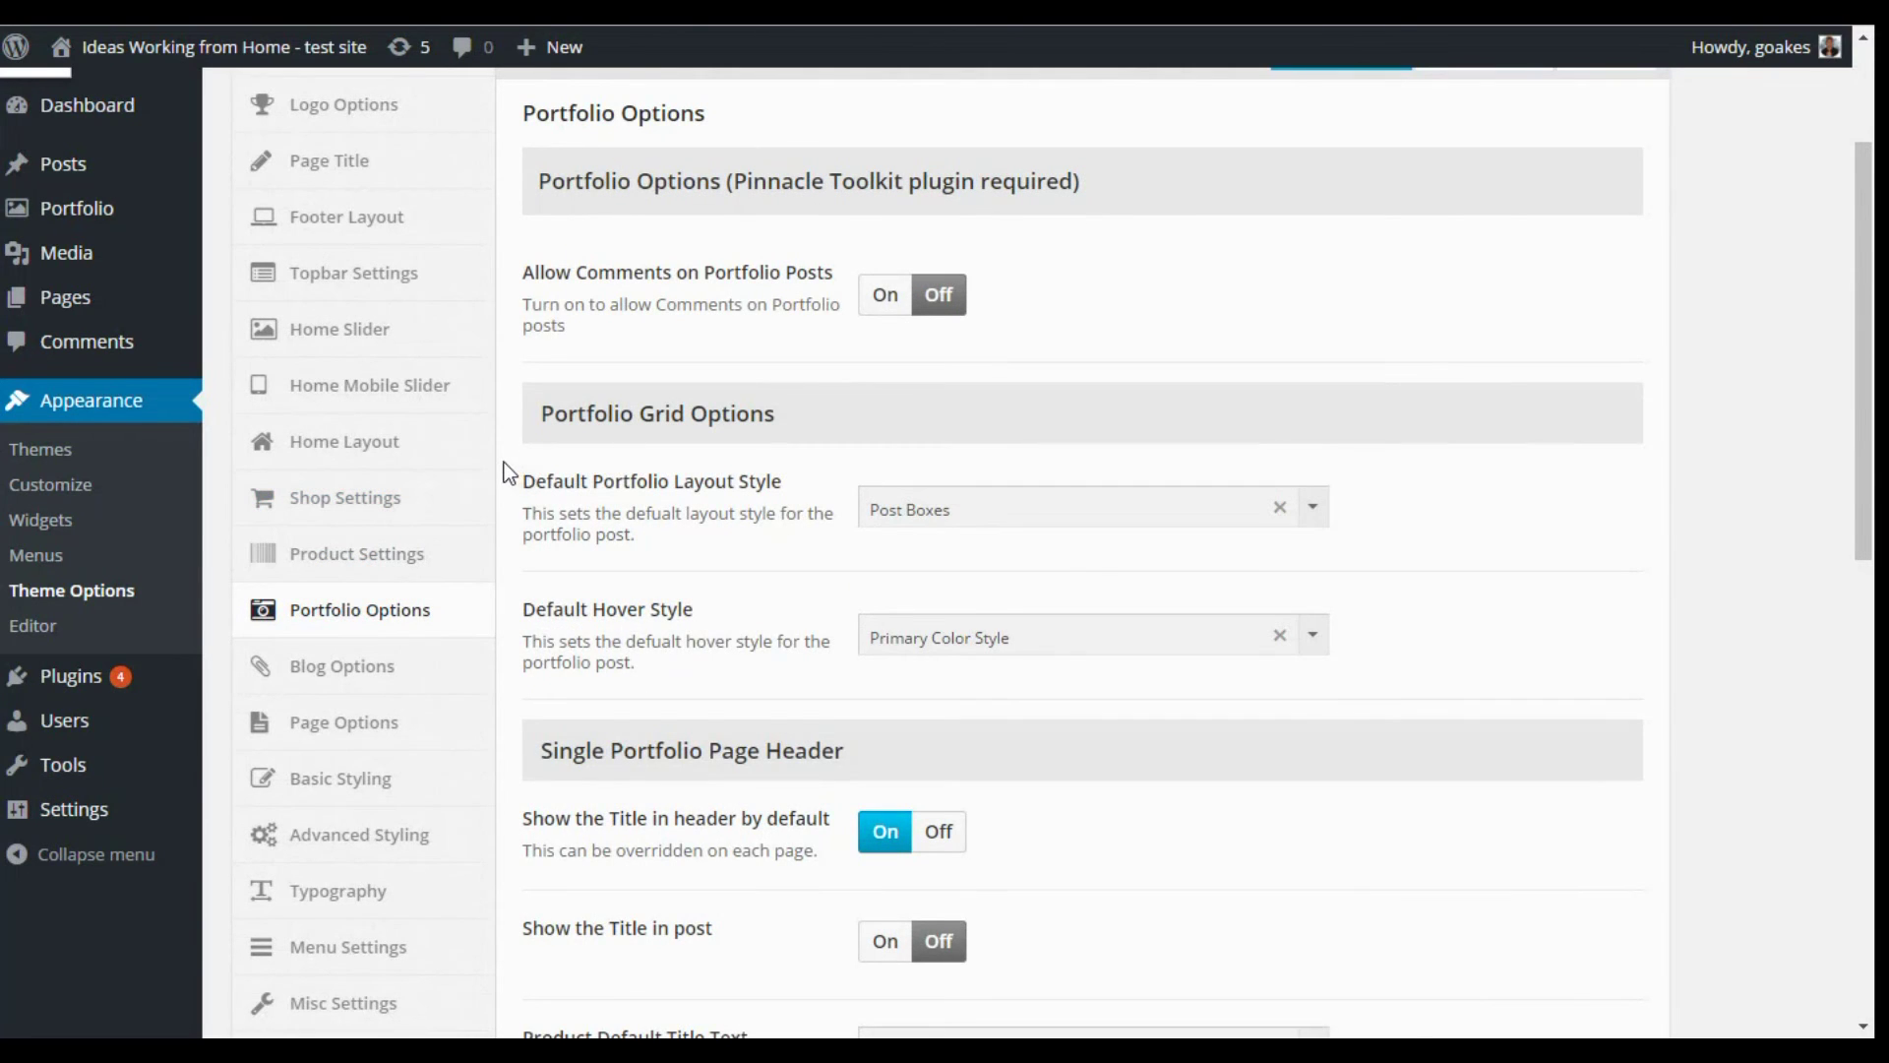
{"action": "scroll", "coordinate": [494, 463], "scroll_direction": "down", "scroll_amount": 2}
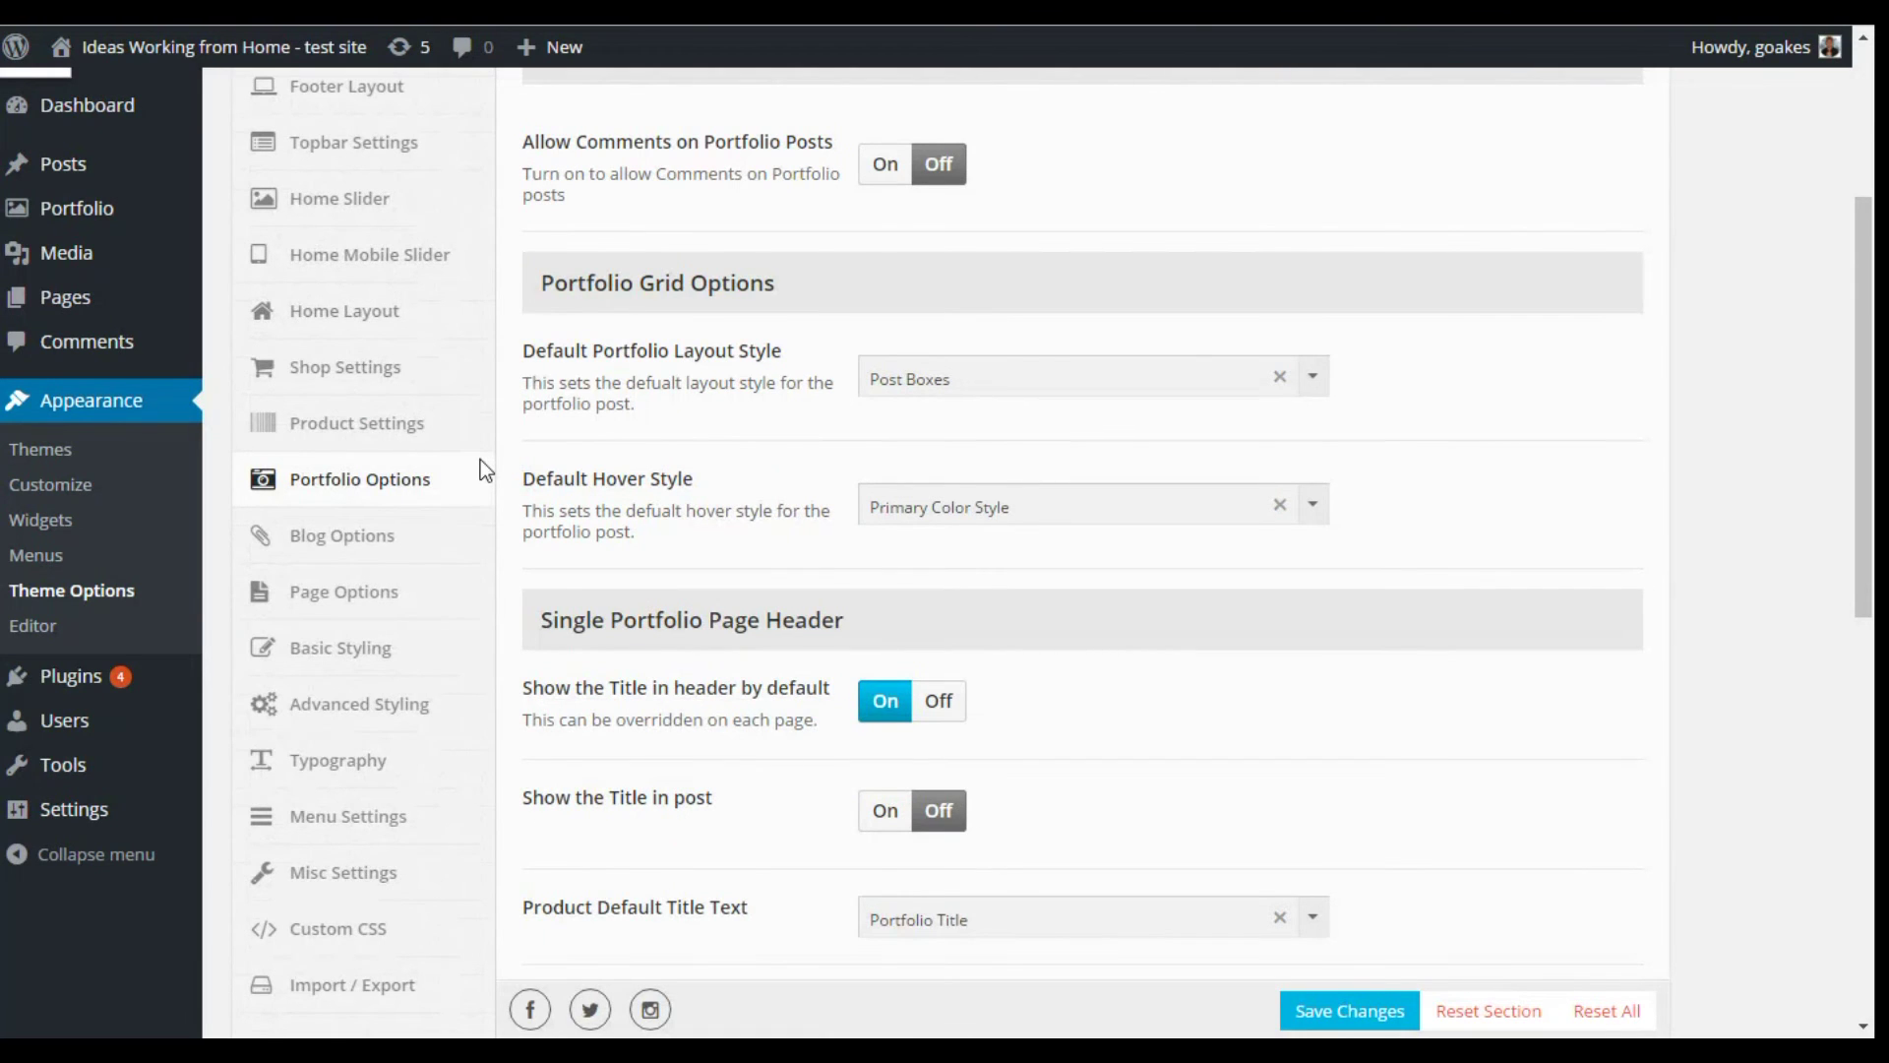
{"action": "left_click", "coordinate": [333, 523]}
{"action": "scroll", "coordinate": [401, 537], "scroll_direction": "up", "scroll_amount": 4}
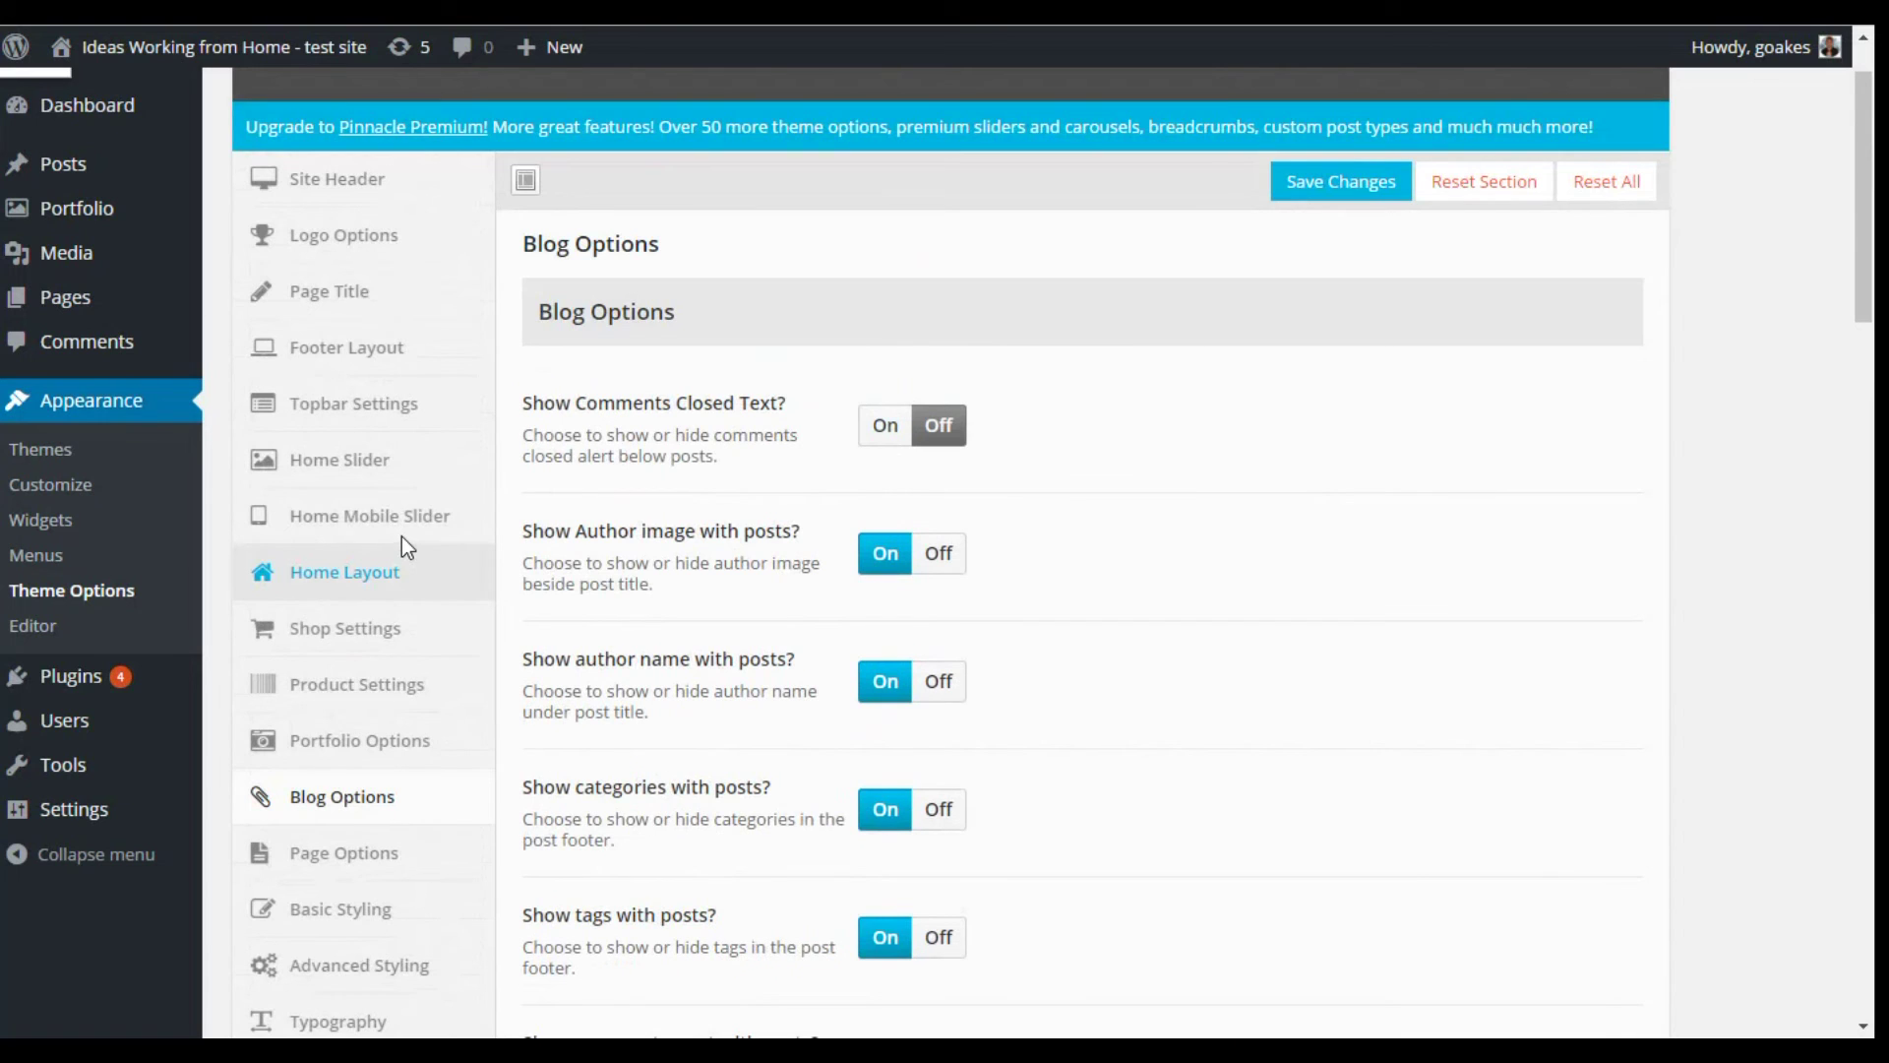
{"action": "scroll", "coordinate": [472, 547], "scroll_direction": "down", "scroll_amount": 6}
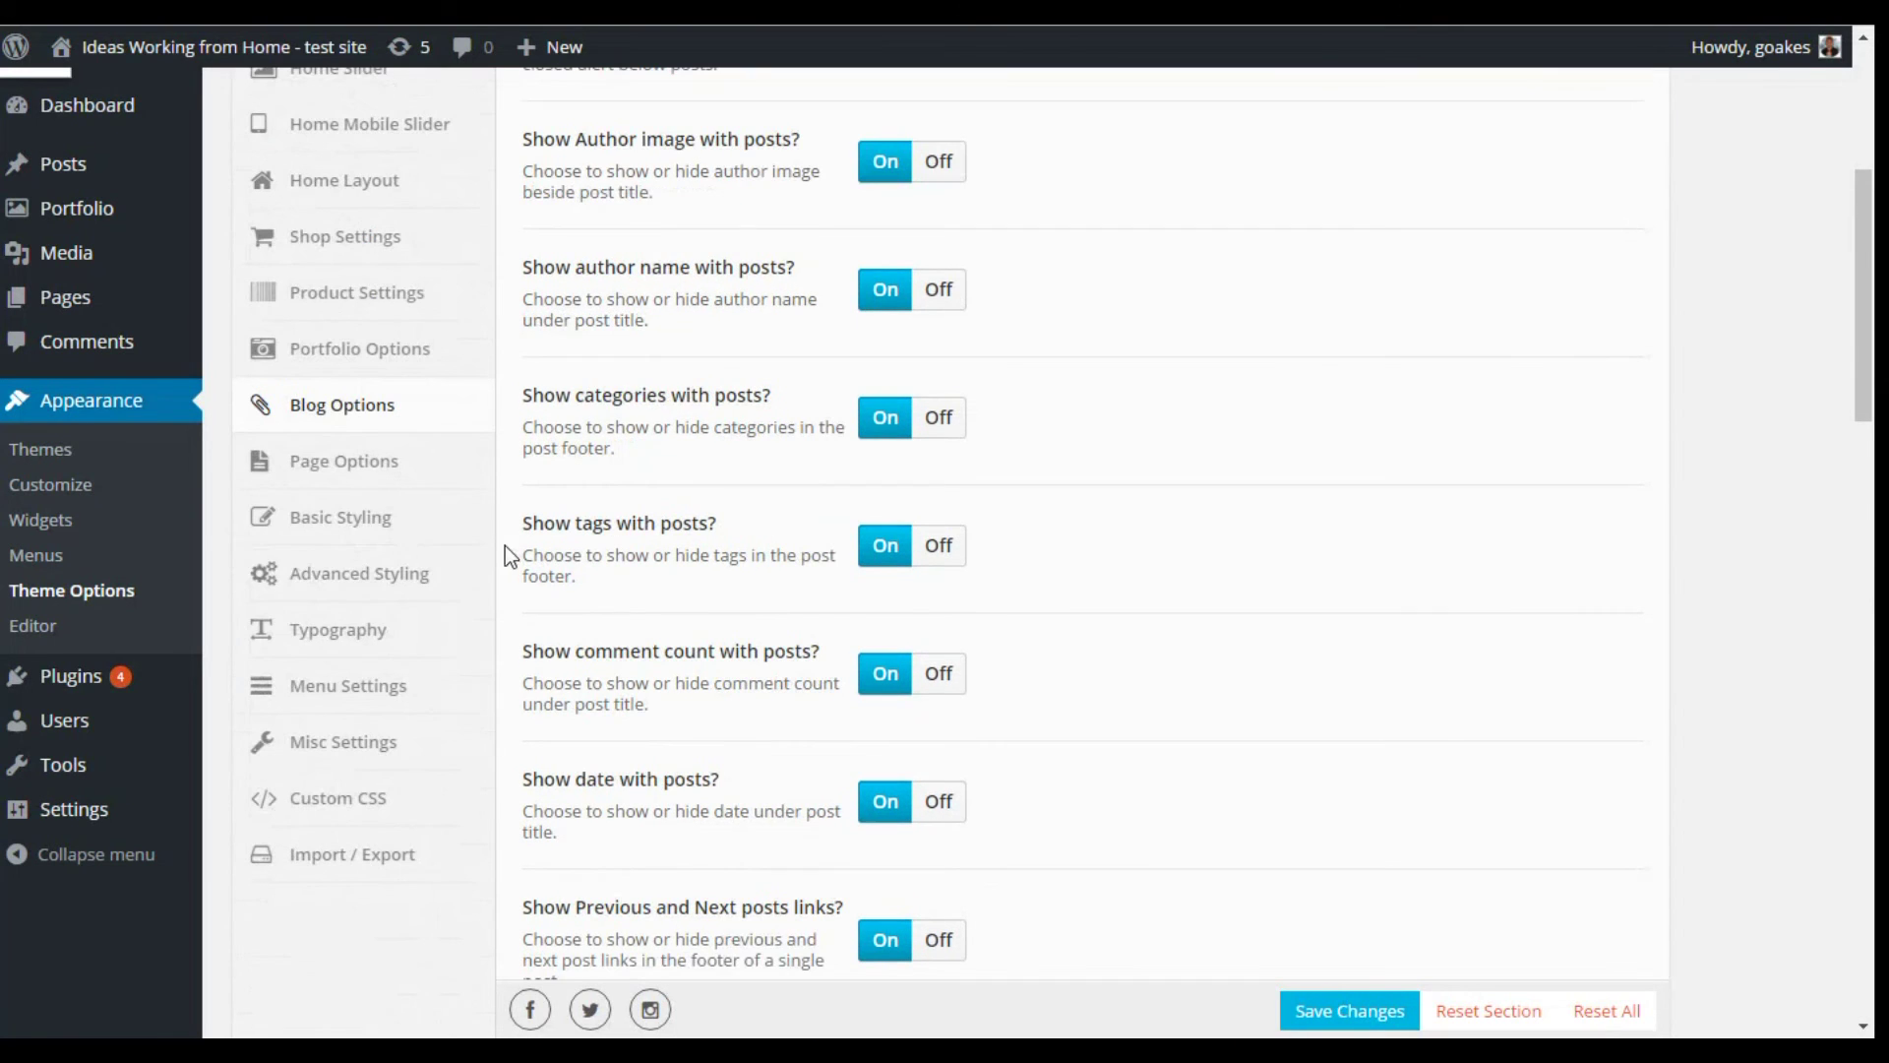
Review Page Options, then the Basic Styling colors with the blue Primary Color
{"action": "left_click", "coordinate": [324, 454]}
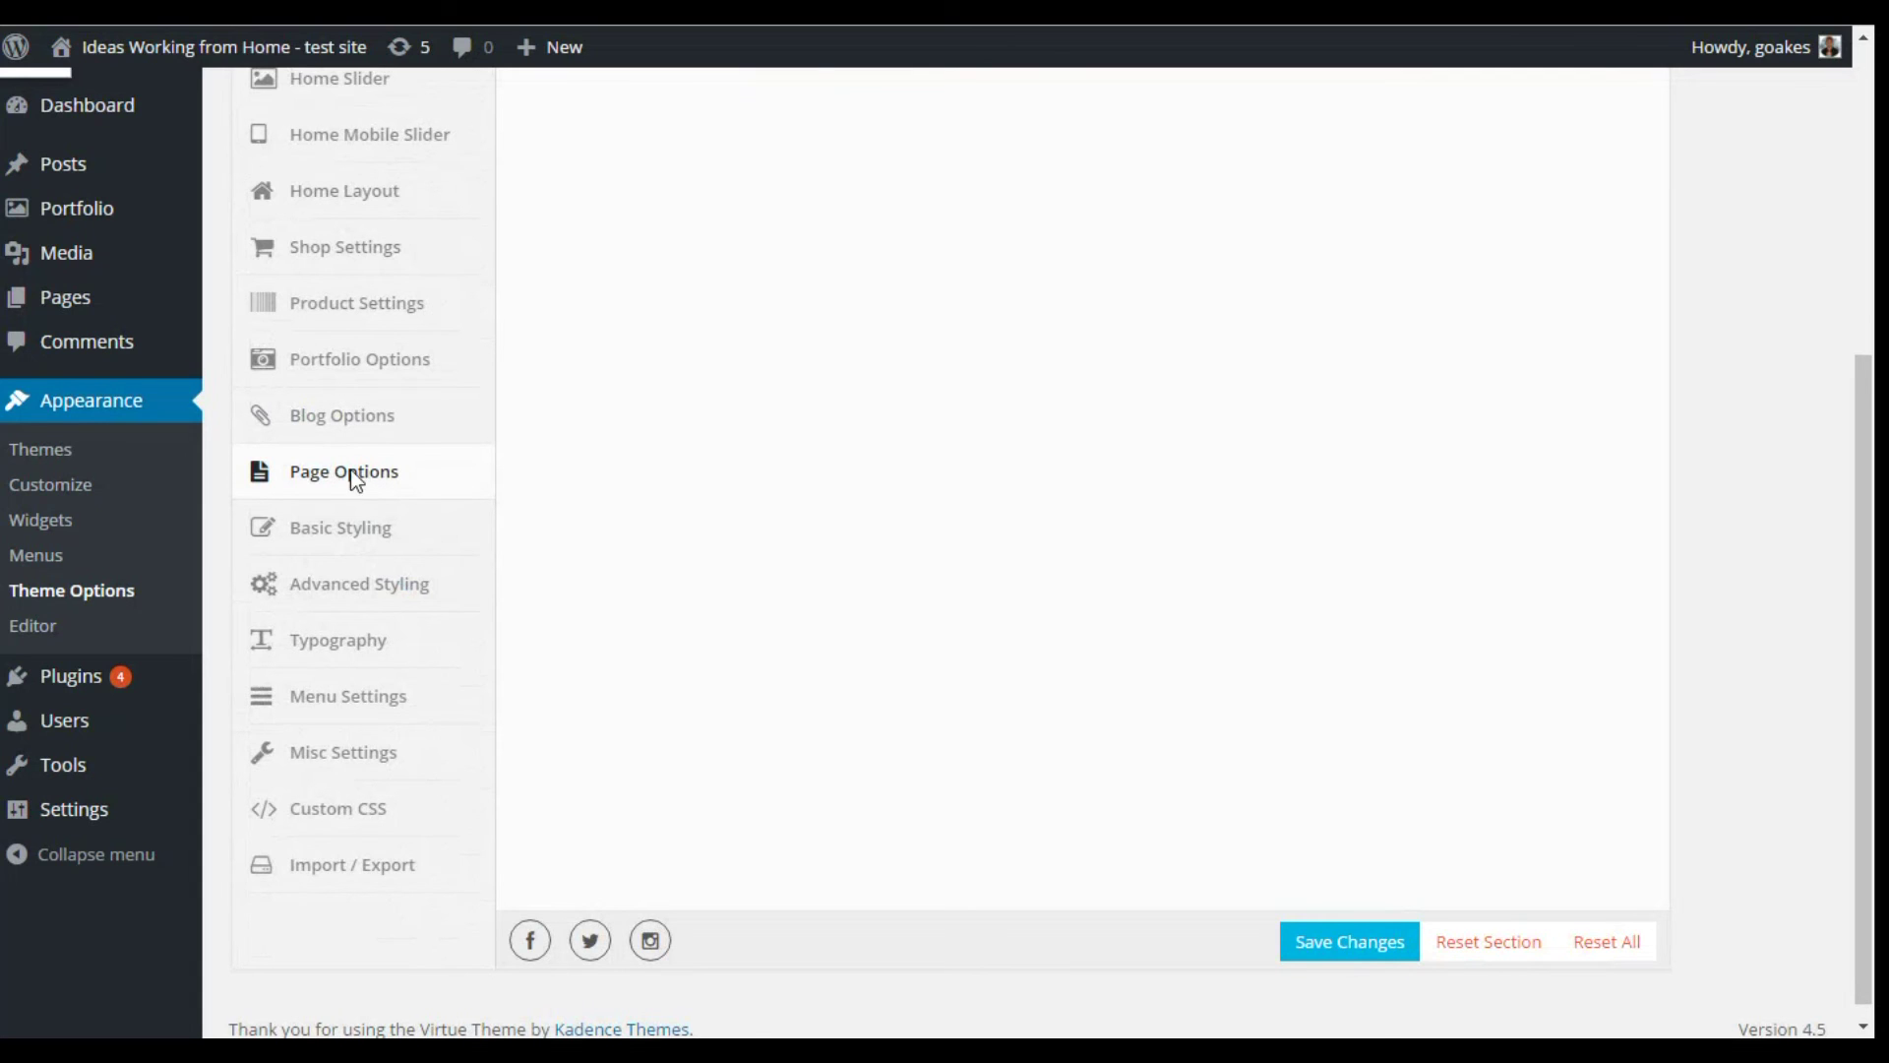
{"action": "scroll", "coordinate": [399, 497], "scroll_direction": "up", "scroll_amount": 4}
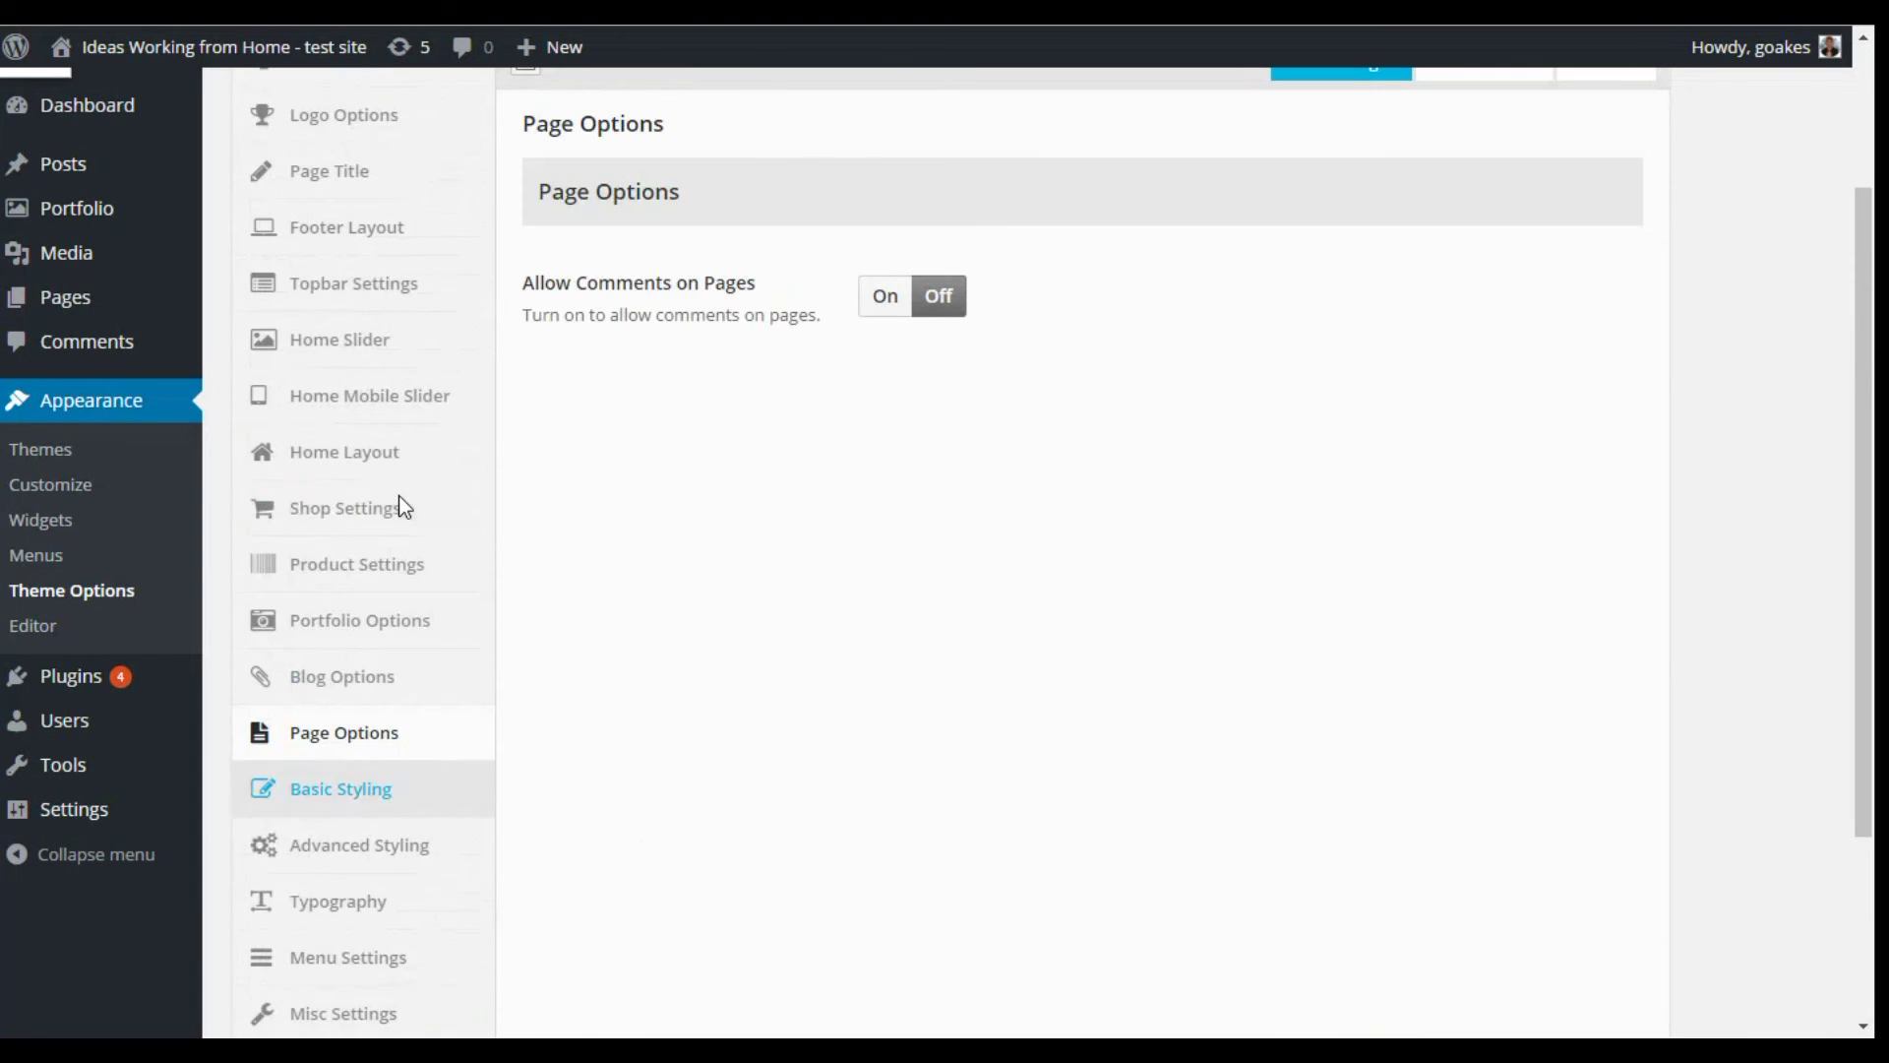
{"action": "left_click", "coordinate": [335, 782]}
{"action": "scroll", "coordinate": [540, 678], "scroll_direction": "down", "scroll_amount": 4}
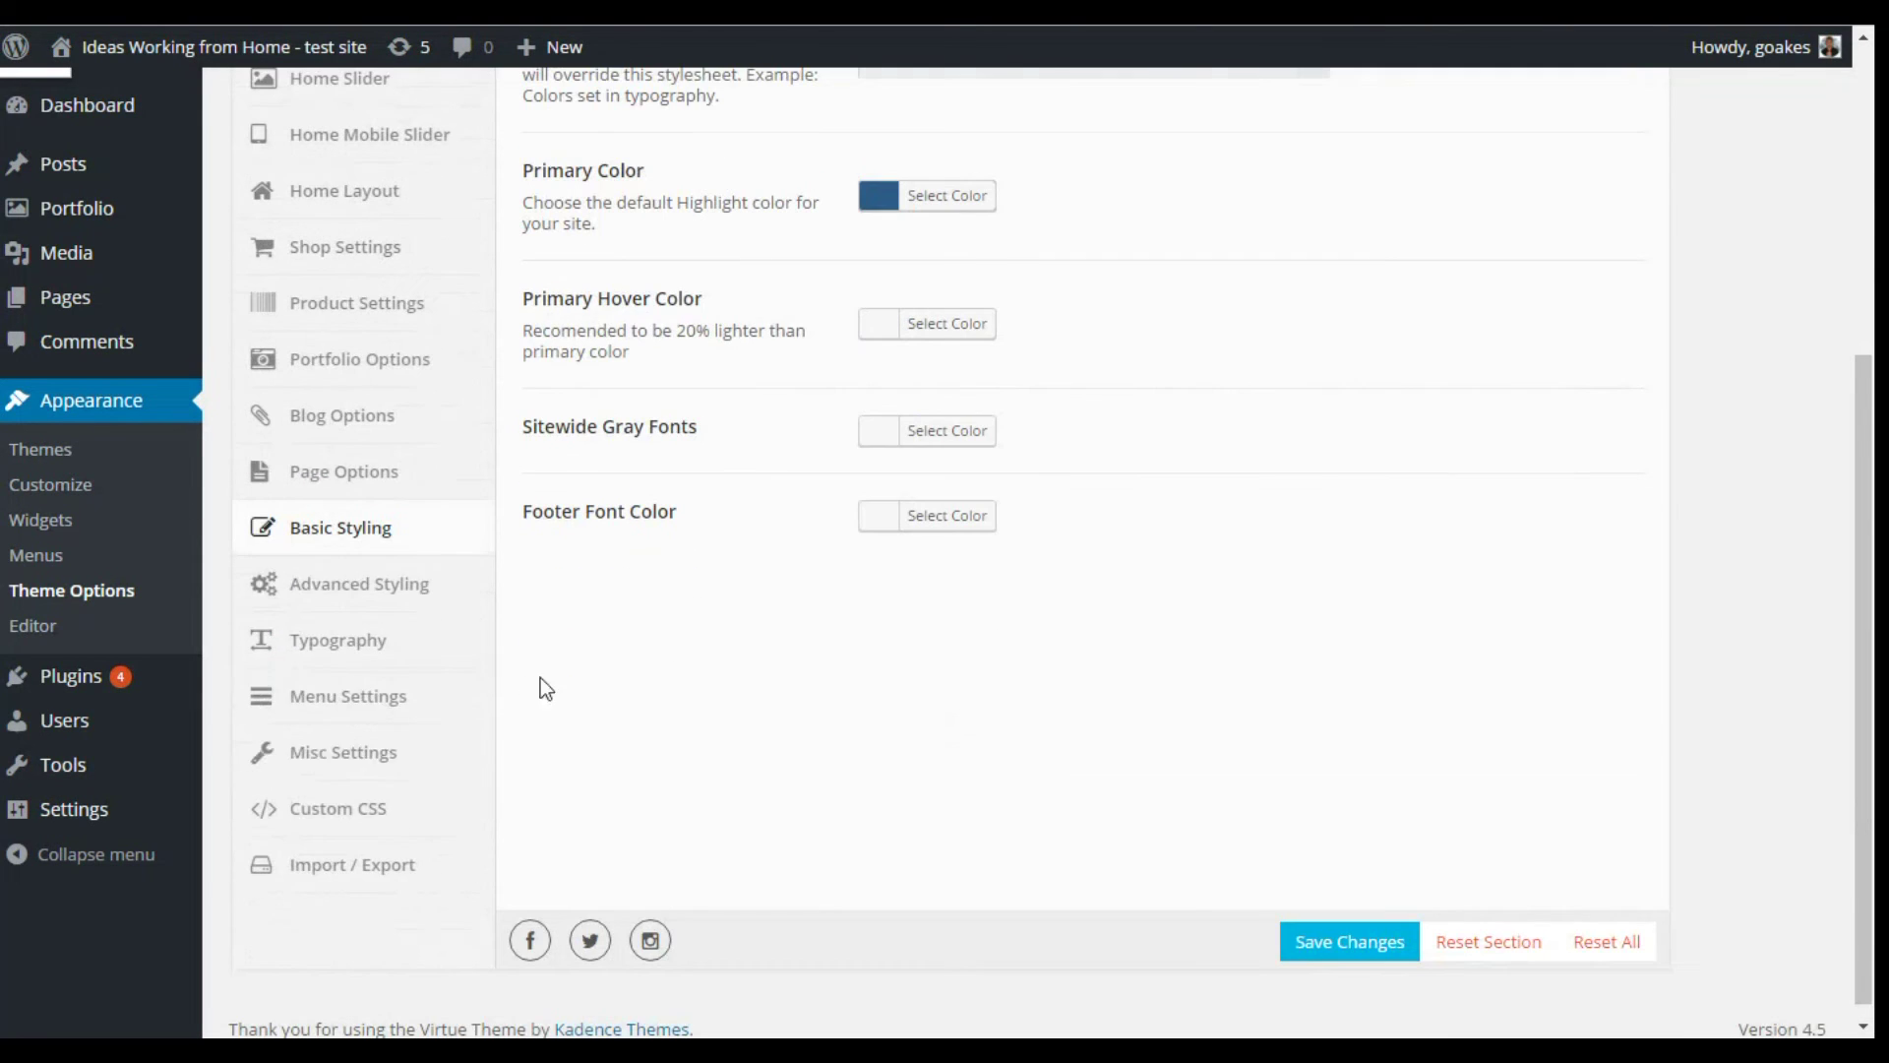
Scroll through the Advanced Styling background settings
{"action": "left_click", "coordinate": [367, 585]}
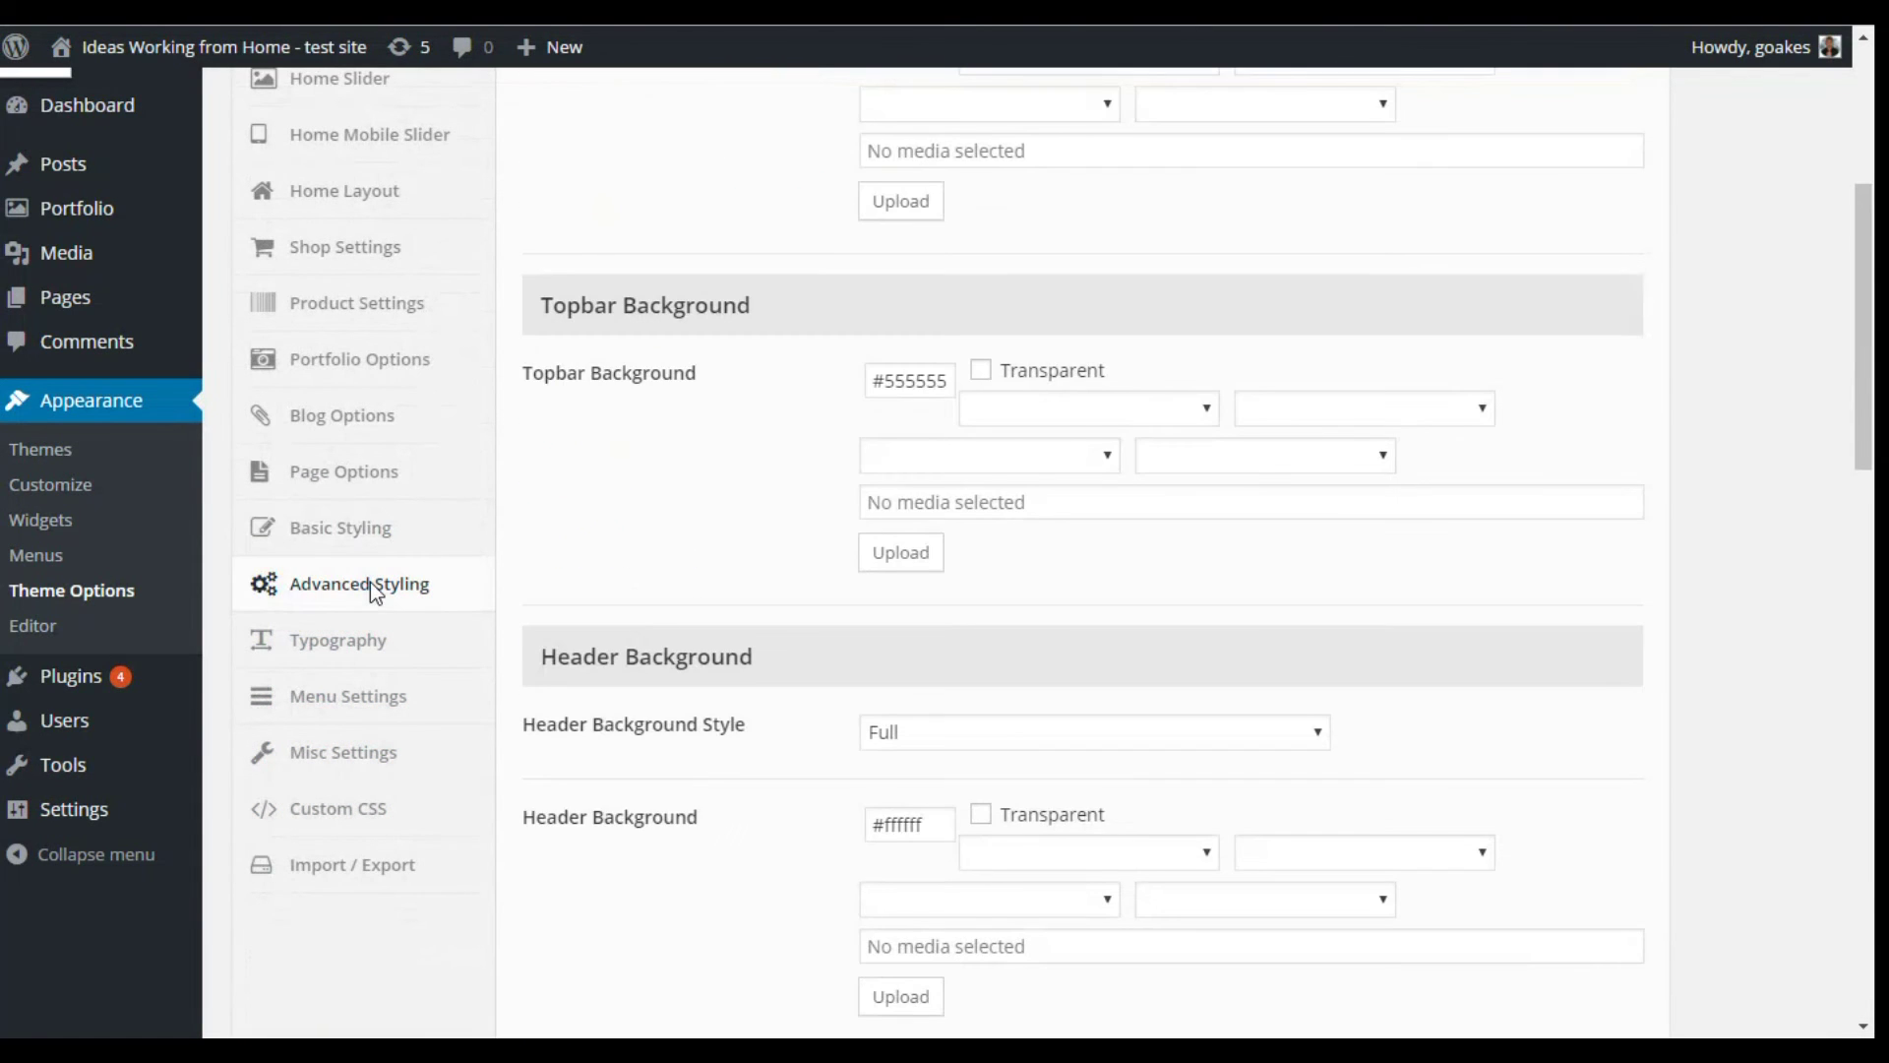
{"action": "scroll", "coordinate": [763, 640], "scroll_direction": "up", "scroll_amount": 2}
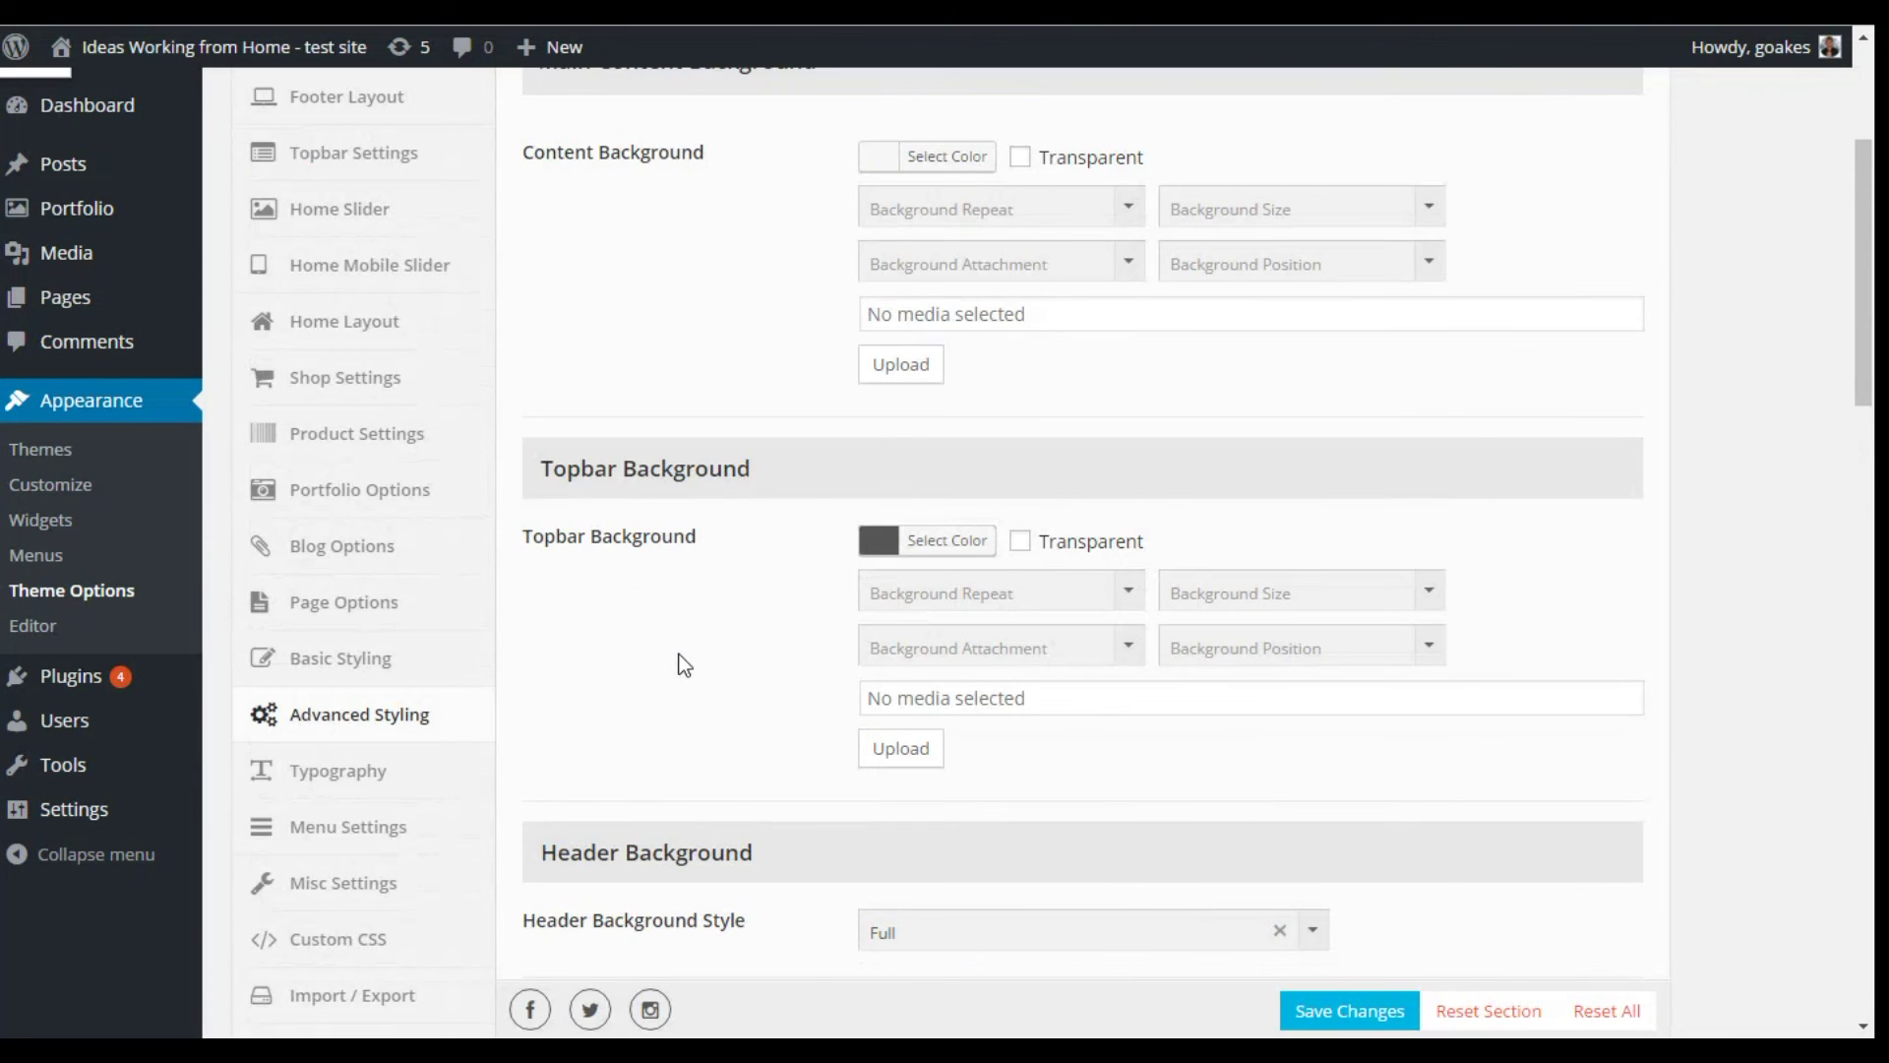
{"action": "scroll", "coordinate": [682, 659], "scroll_direction": "down", "scroll_amount": 6}
{"action": "scroll", "coordinate": [684, 659], "scroll_direction": "down", "scroll_amount": 20}
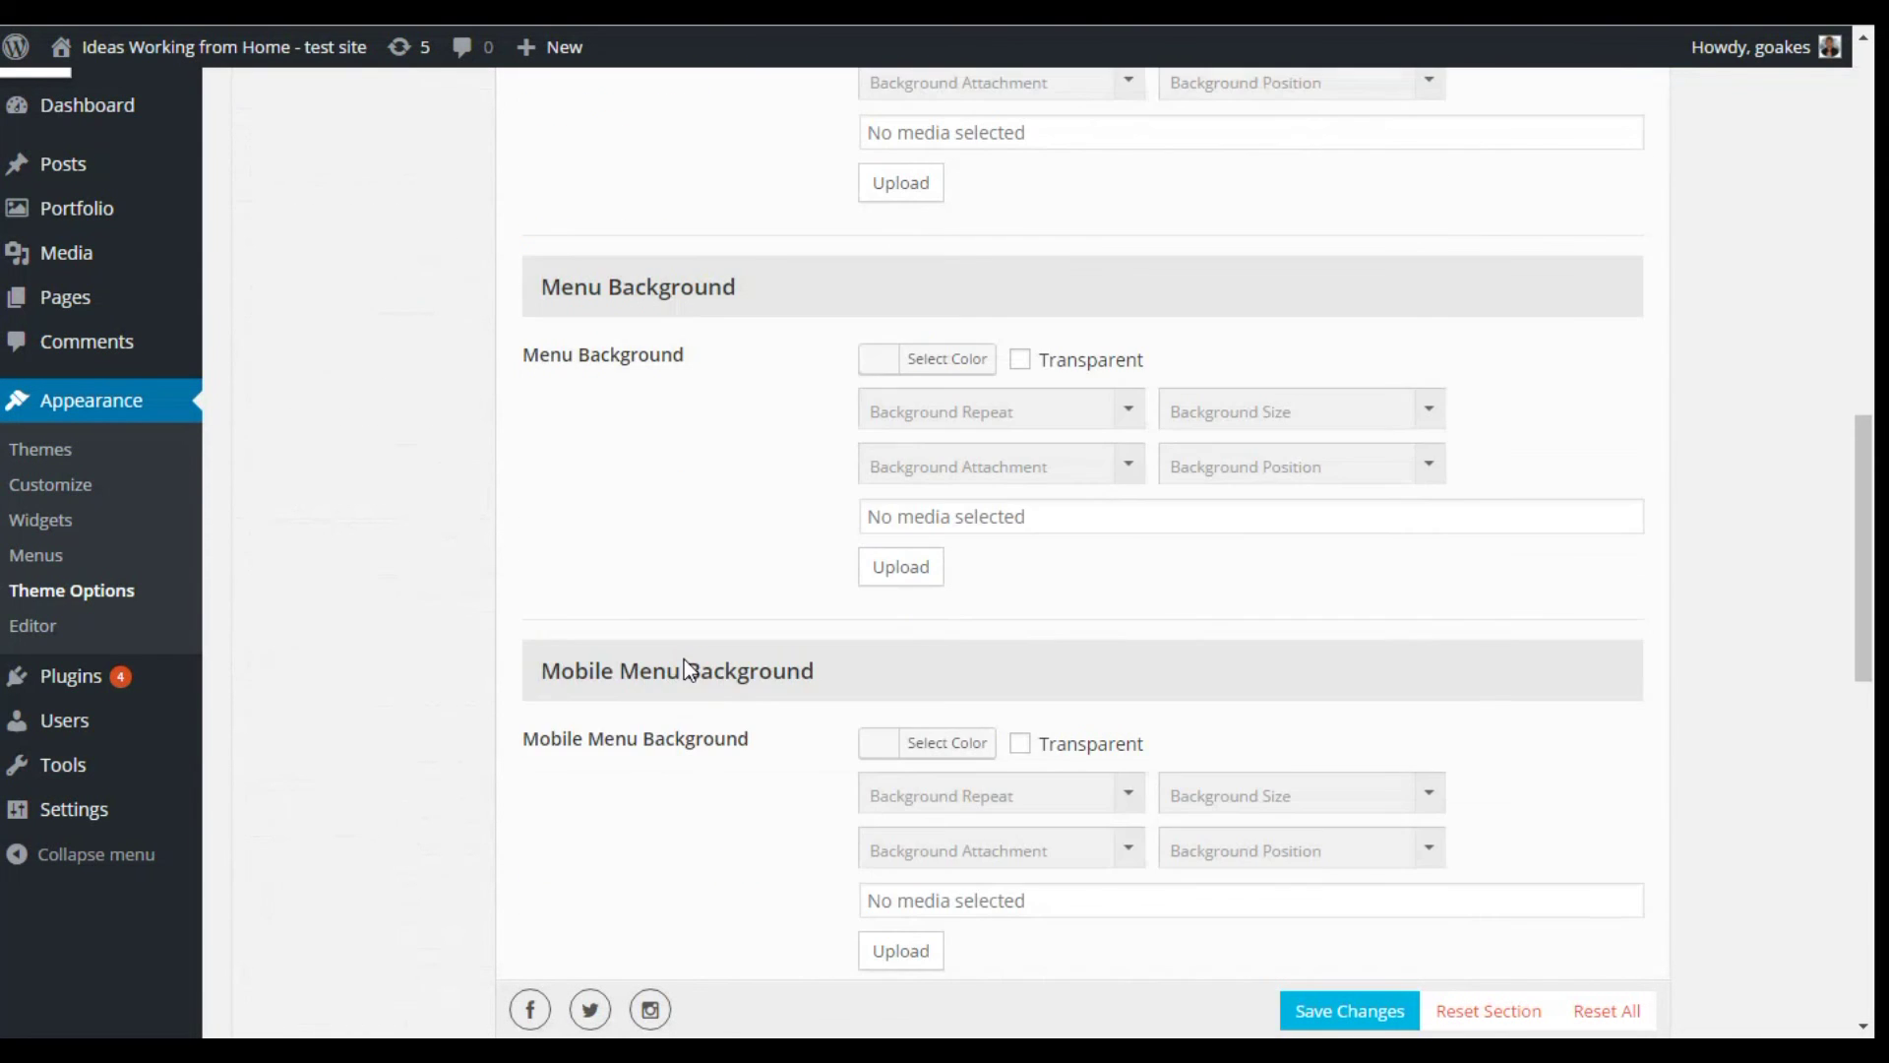
{"action": "scroll", "coordinate": [683, 660], "scroll_direction": "down", "scroll_amount": 10}
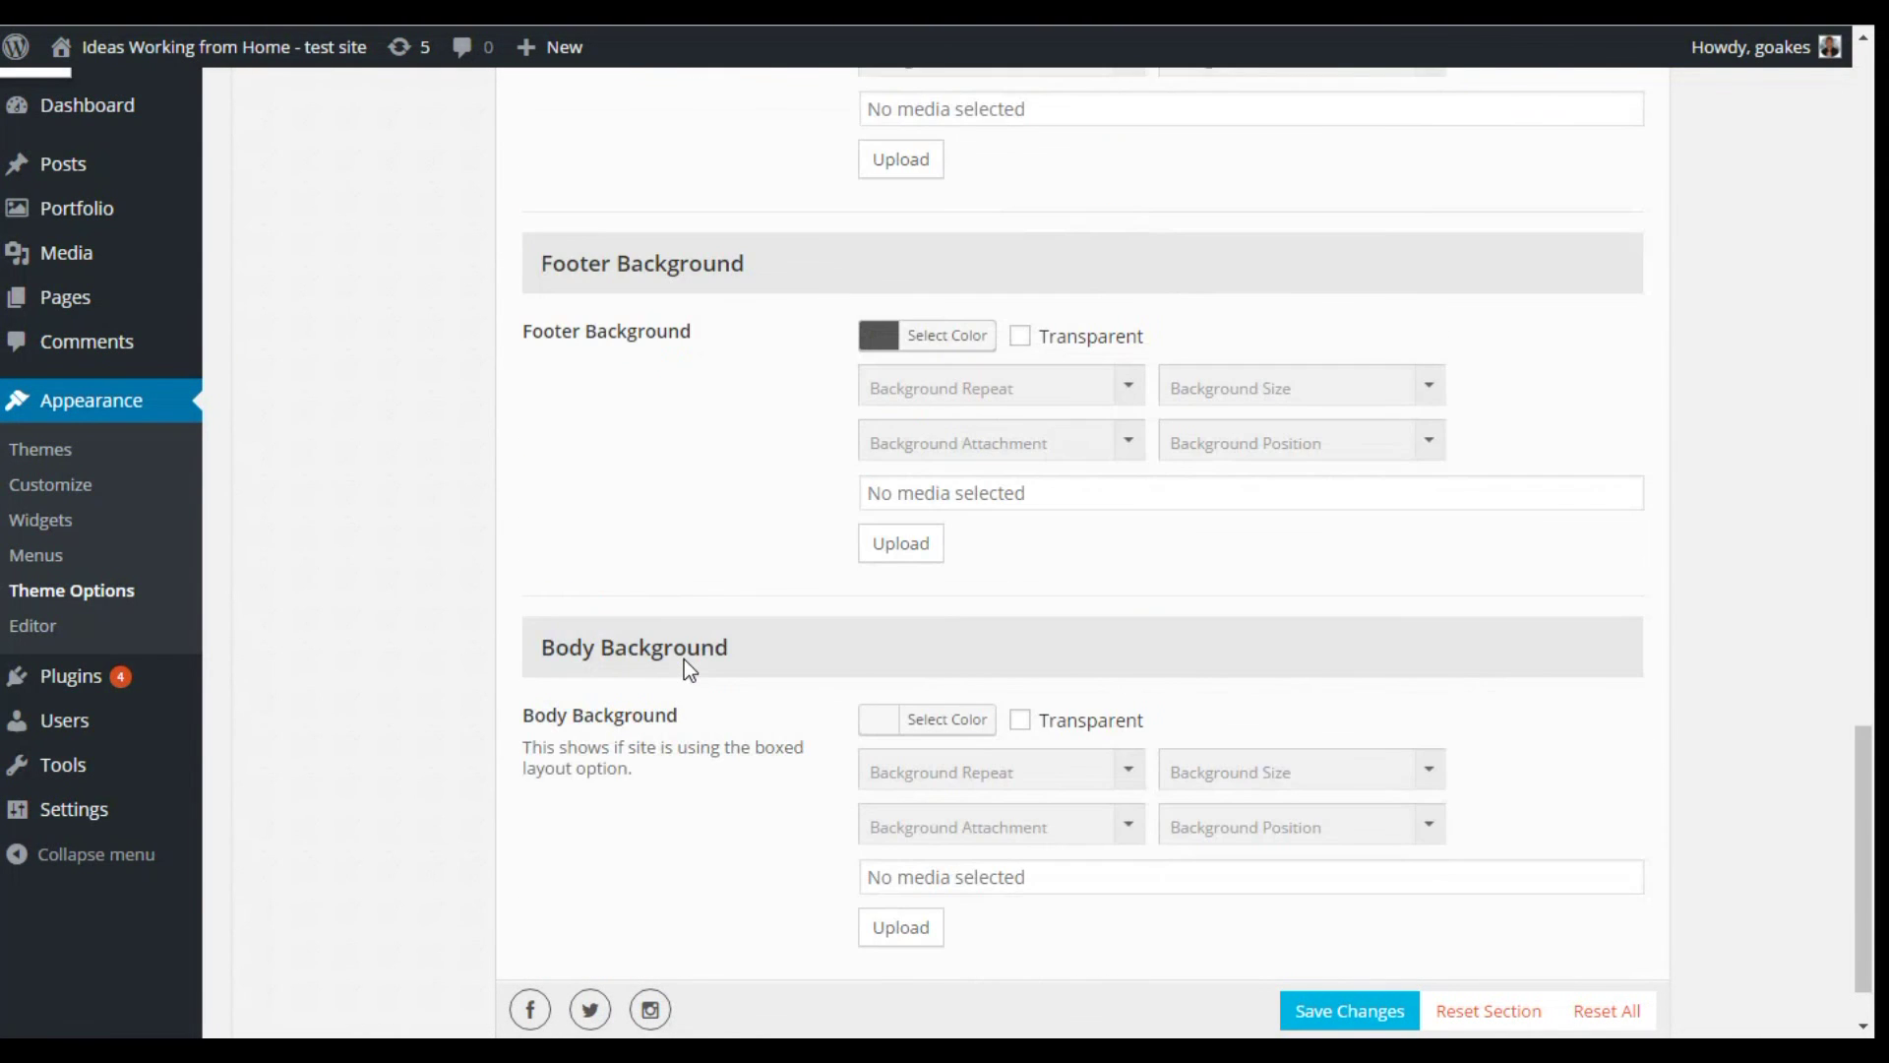
{"action": "scroll", "coordinate": [685, 660], "scroll_direction": "up", "scroll_amount": 16}
{"action": "scroll", "coordinate": [688, 667], "scroll_direction": "up", "scroll_amount": 20}
{"action": "scroll", "coordinate": [686, 667], "scroll_direction": "down", "scroll_amount": 6}
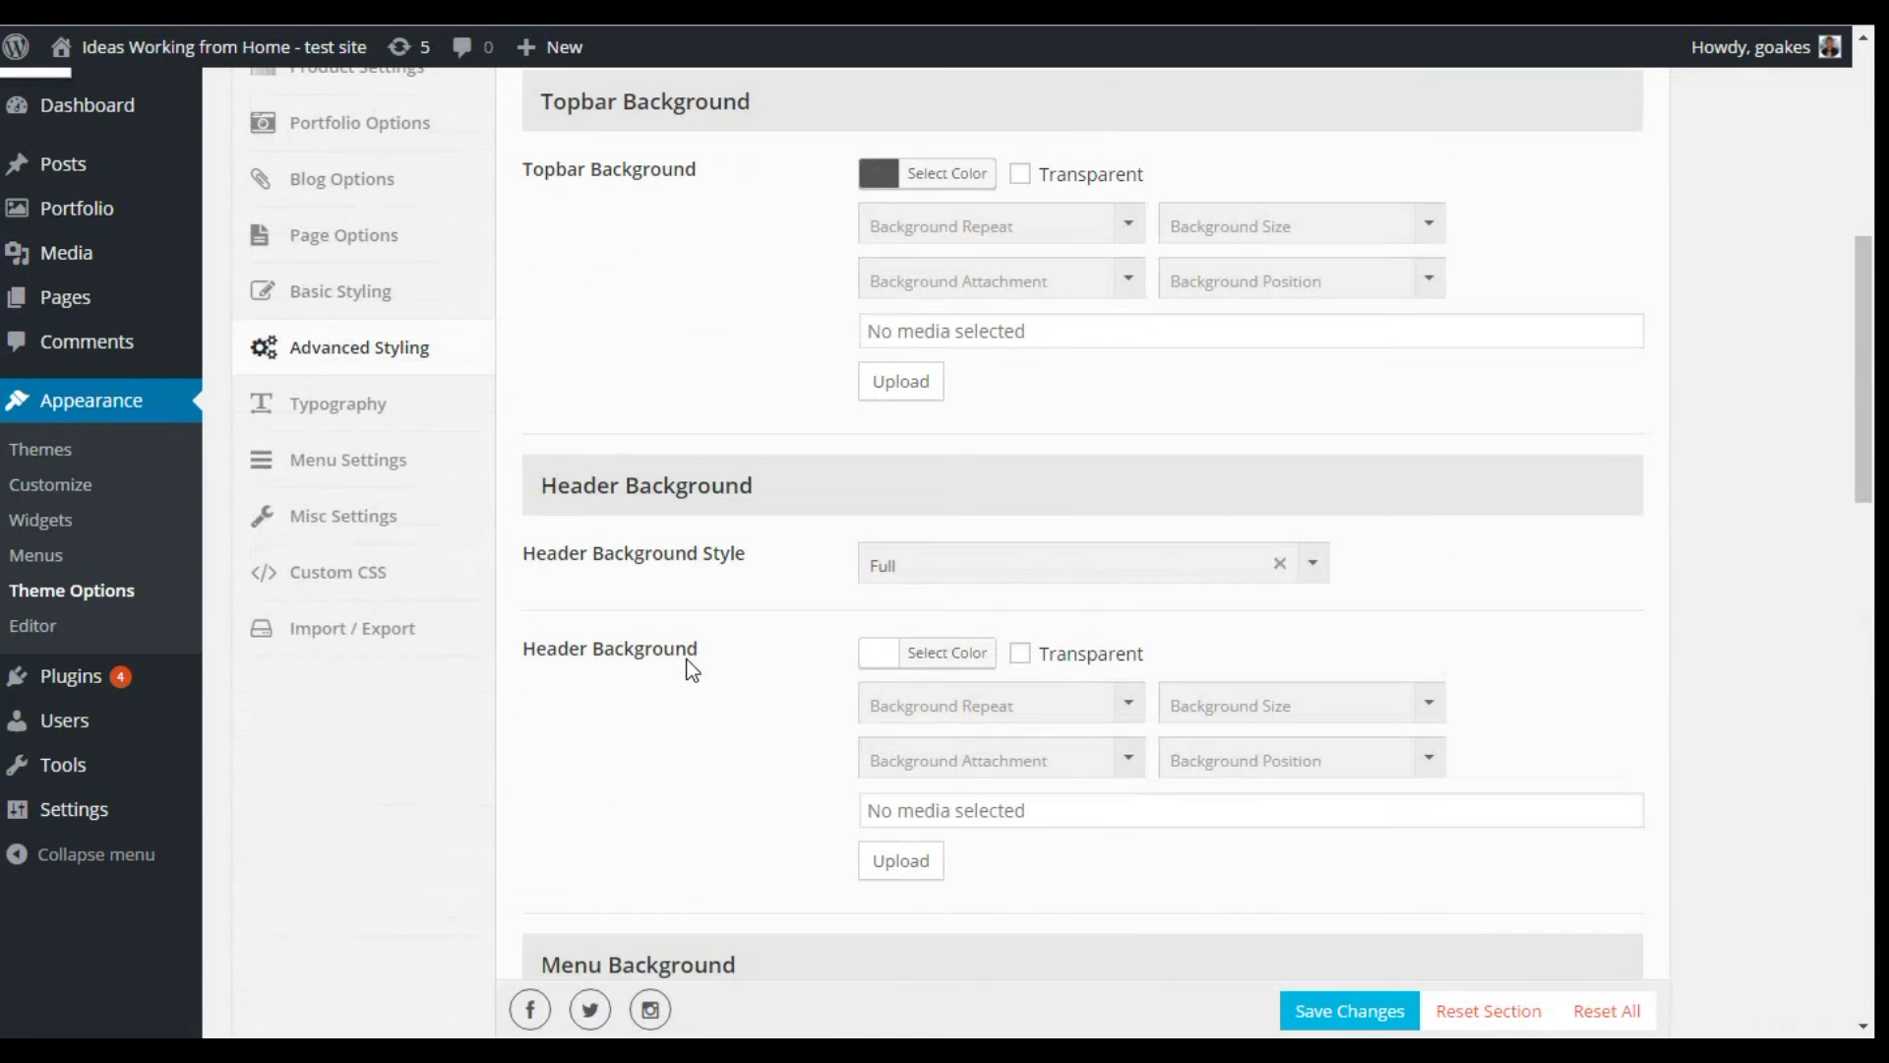
Review the Typography fonts: H1 Arial 44px Bold, H4–H5 Raleway, body 14px
{"action": "left_click", "coordinate": [343, 403]}
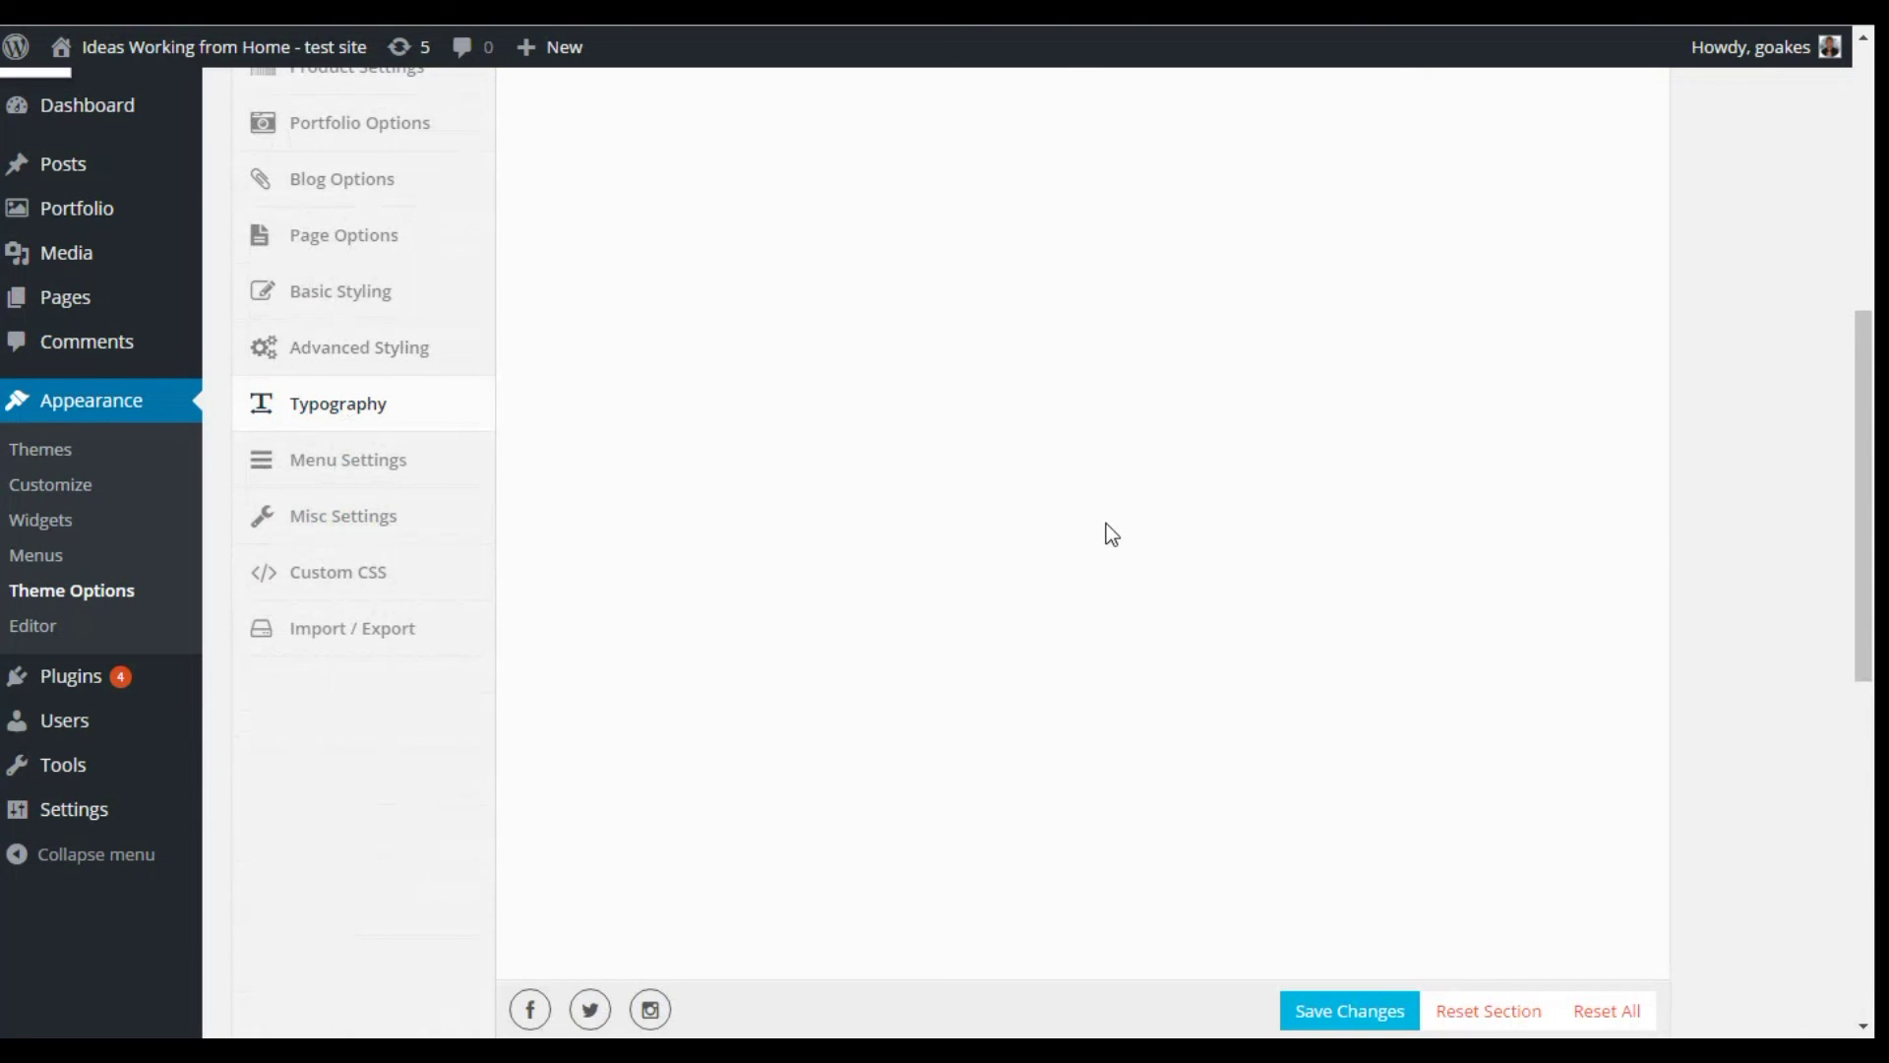
{"action": "scroll", "coordinate": [1082, 536], "scroll_direction": "up", "scroll_amount": 8}
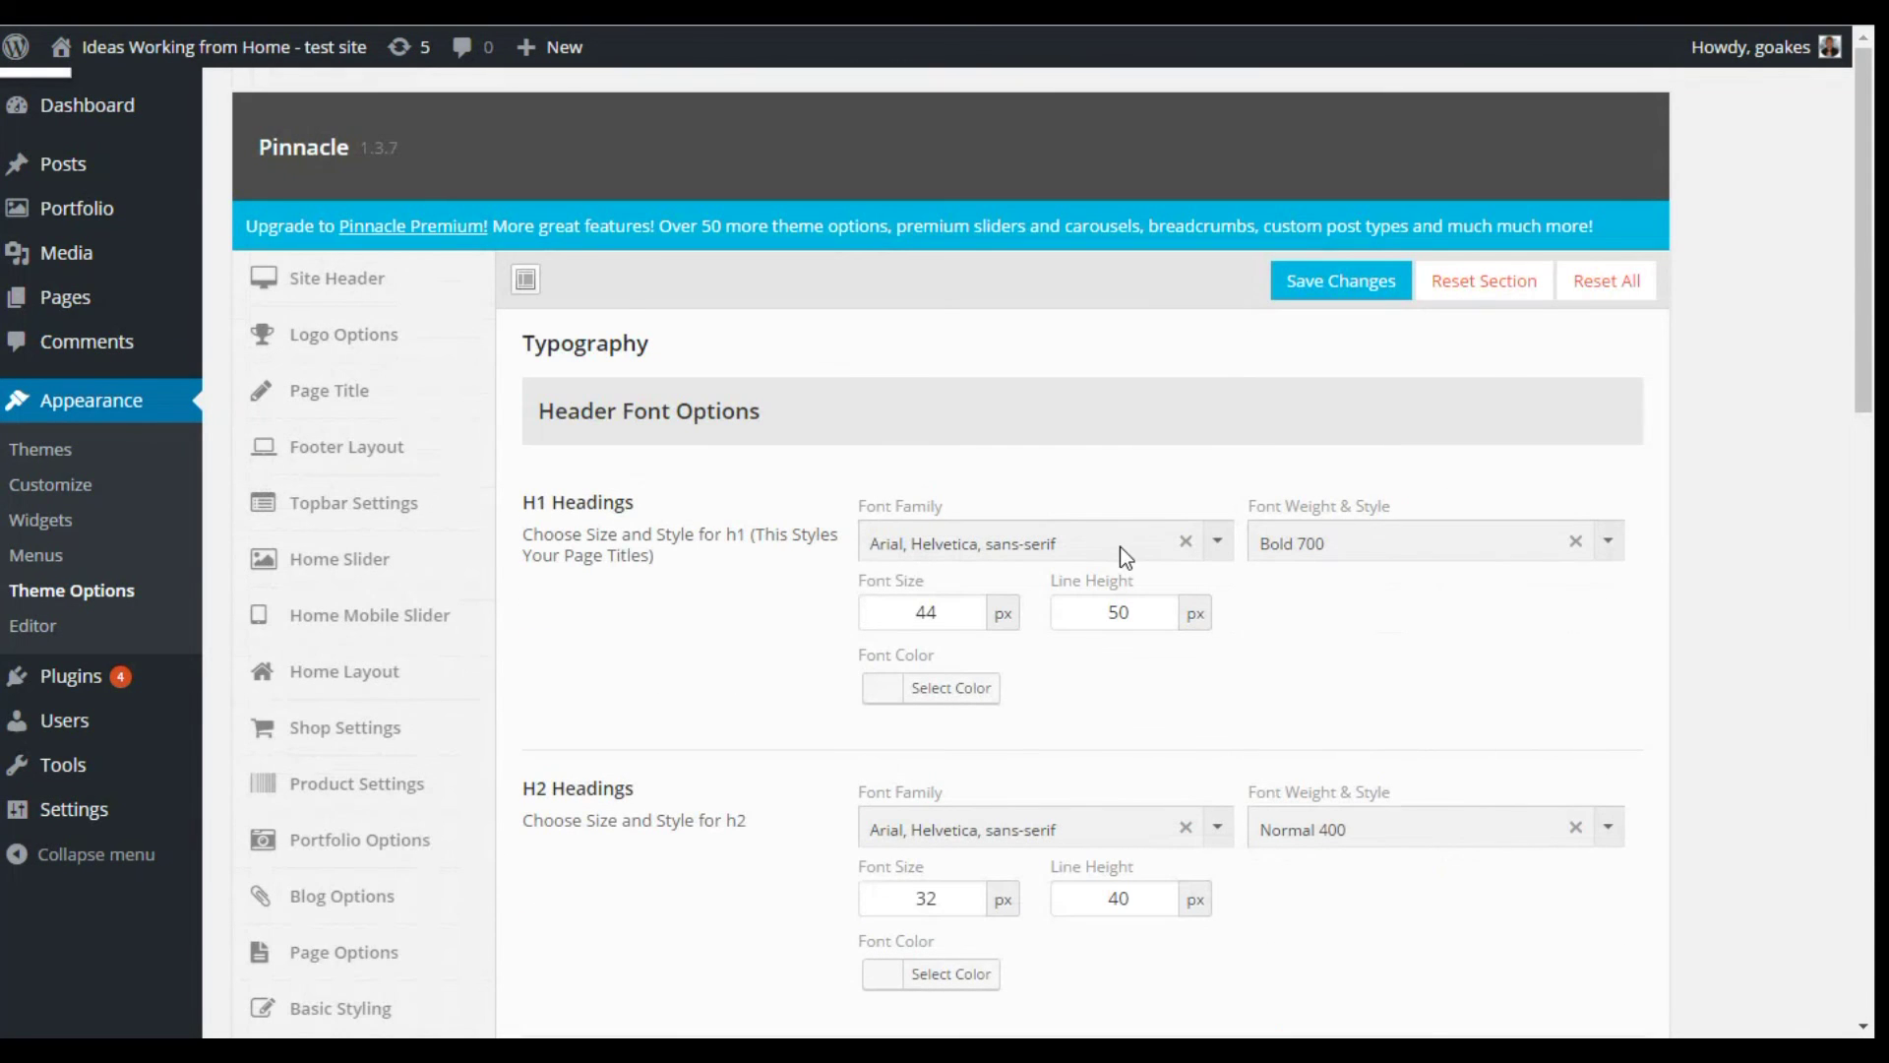
{"action": "scroll", "coordinate": [770, 504], "scroll_direction": "down", "scroll_amount": 8}
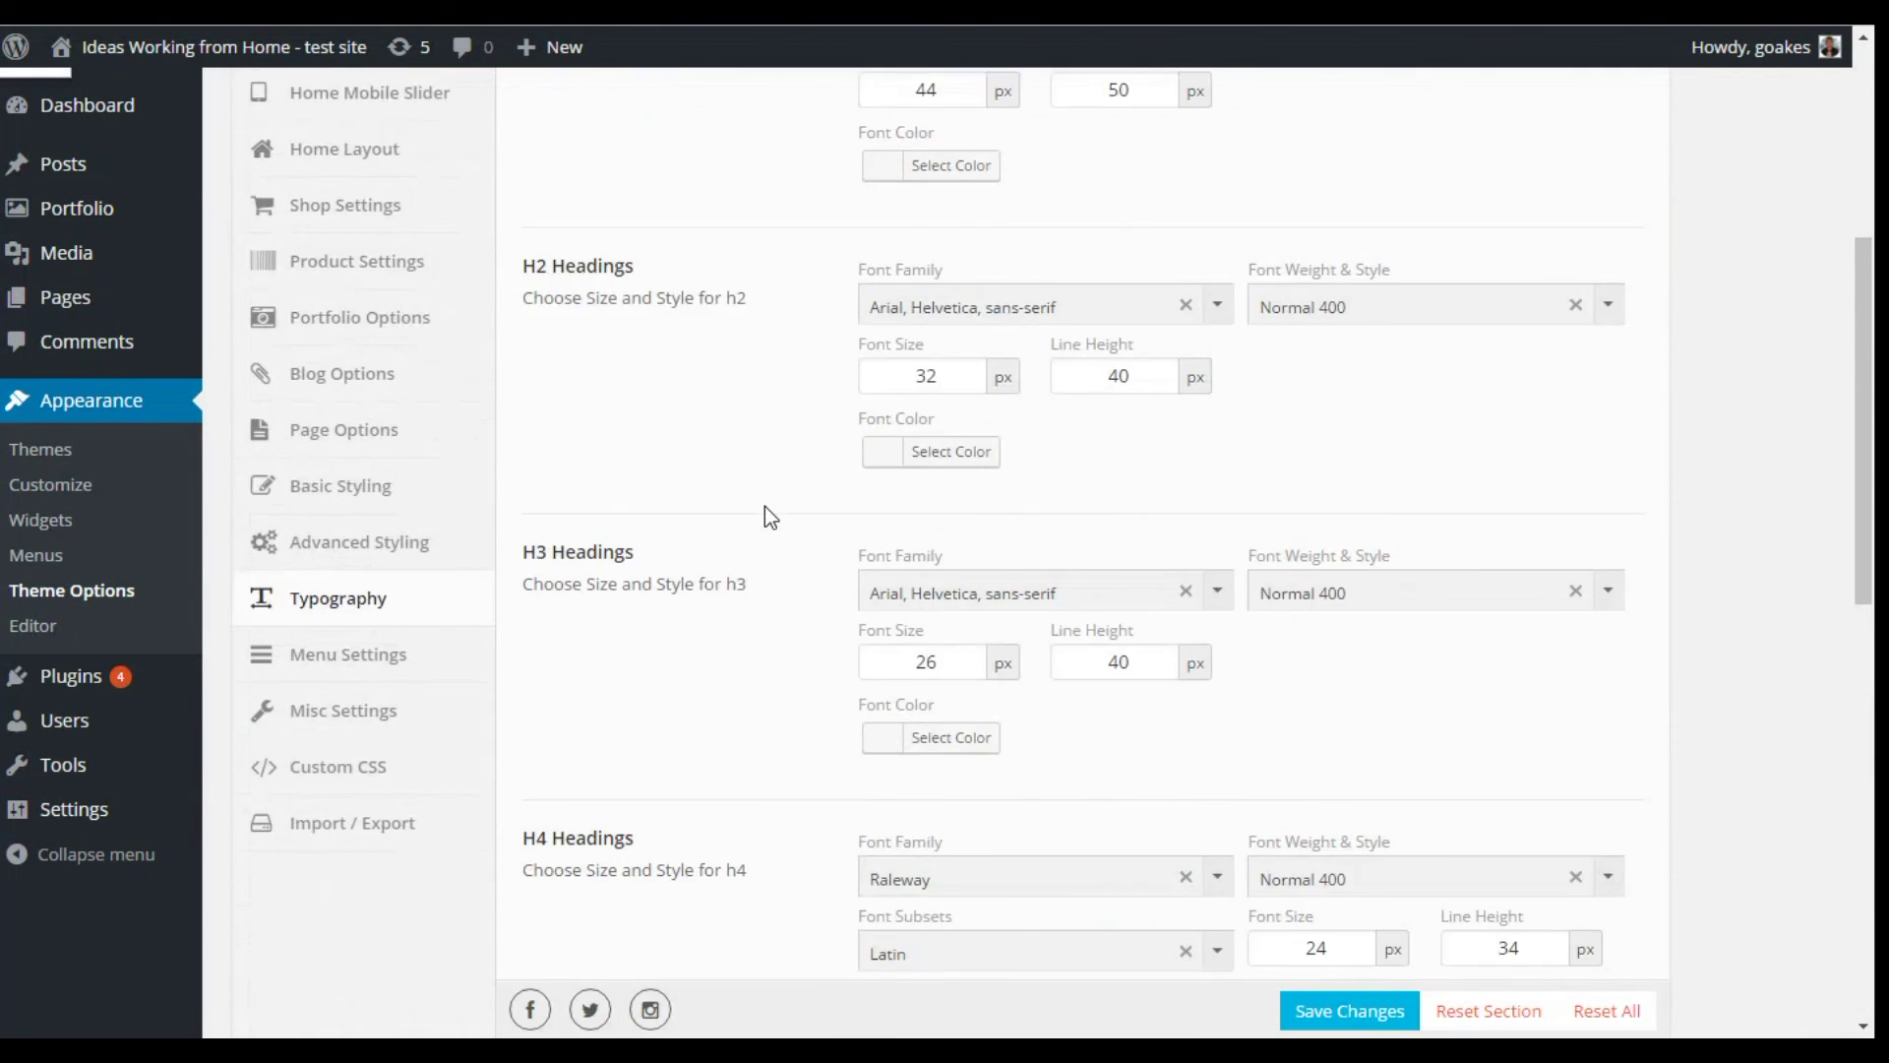
{"action": "scroll", "coordinate": [769, 505], "scroll_direction": "down", "scroll_amount": 8}
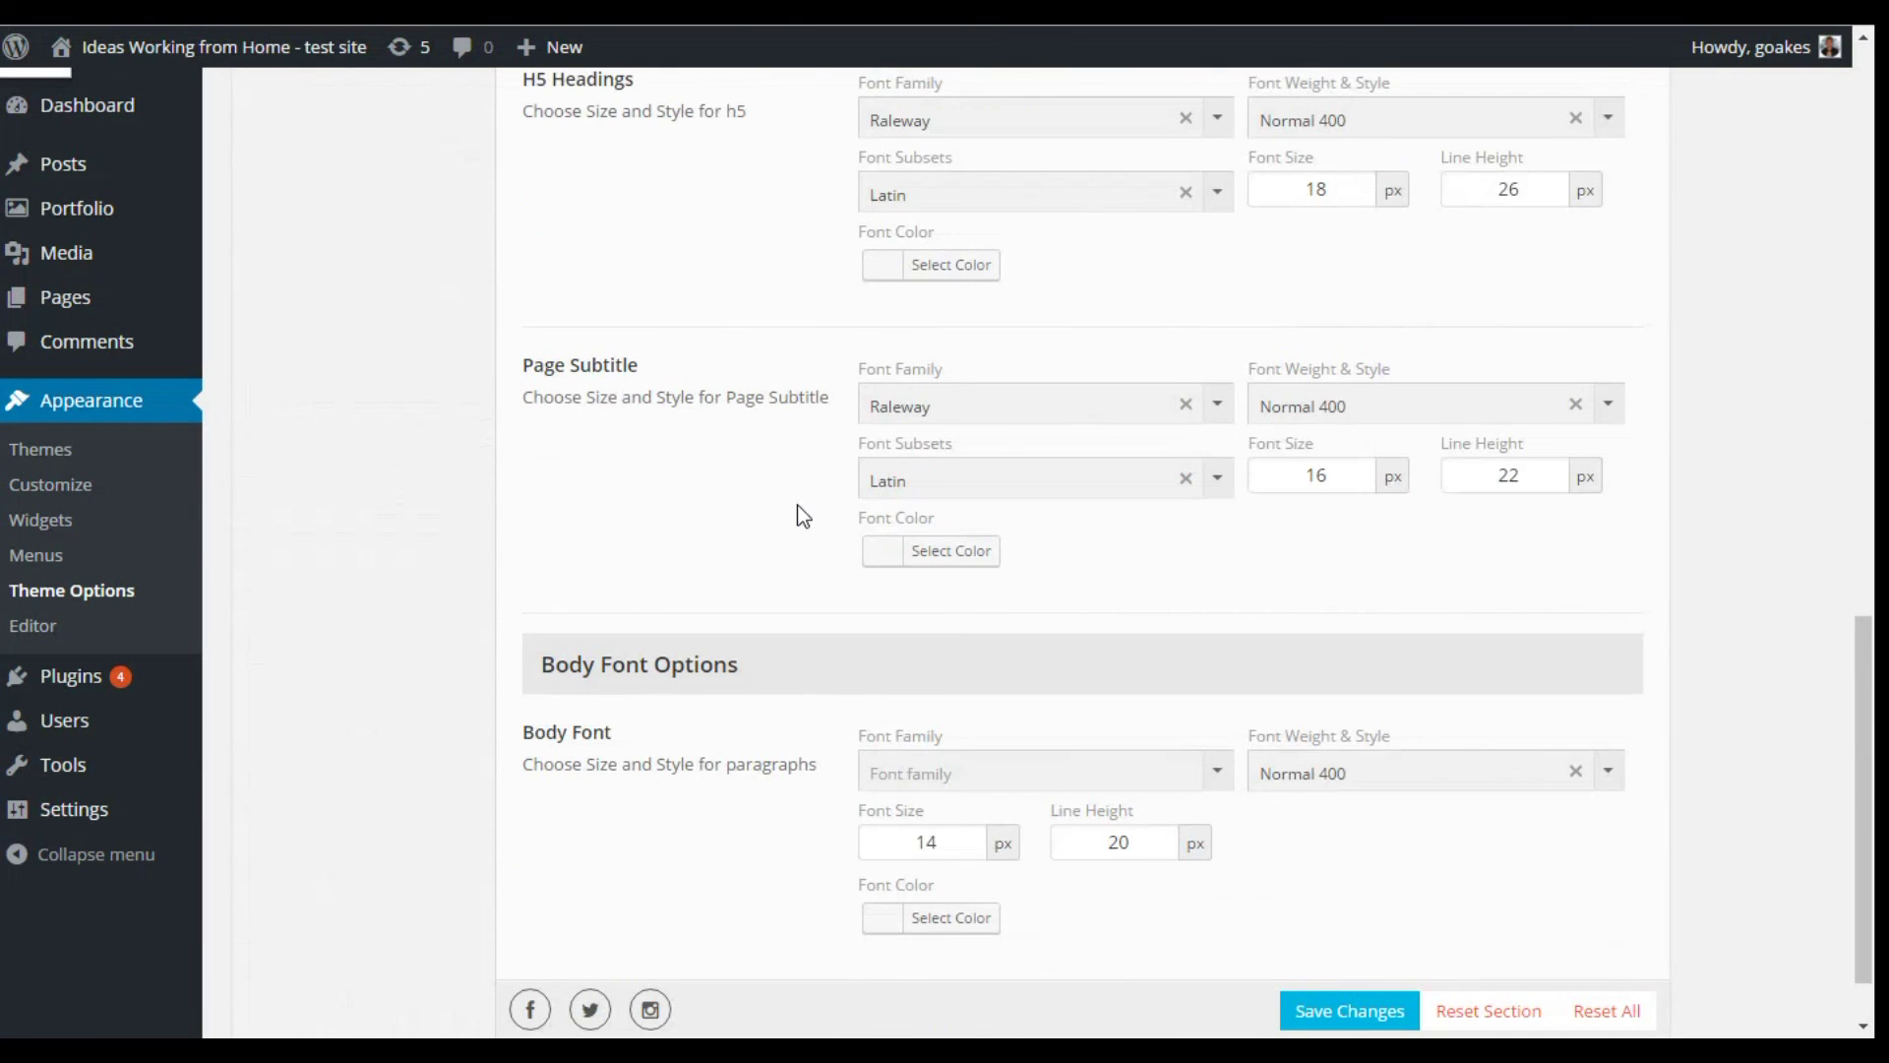
{"action": "scroll", "coordinate": [708, 437], "scroll_direction": "down", "scroll_amount": 2}
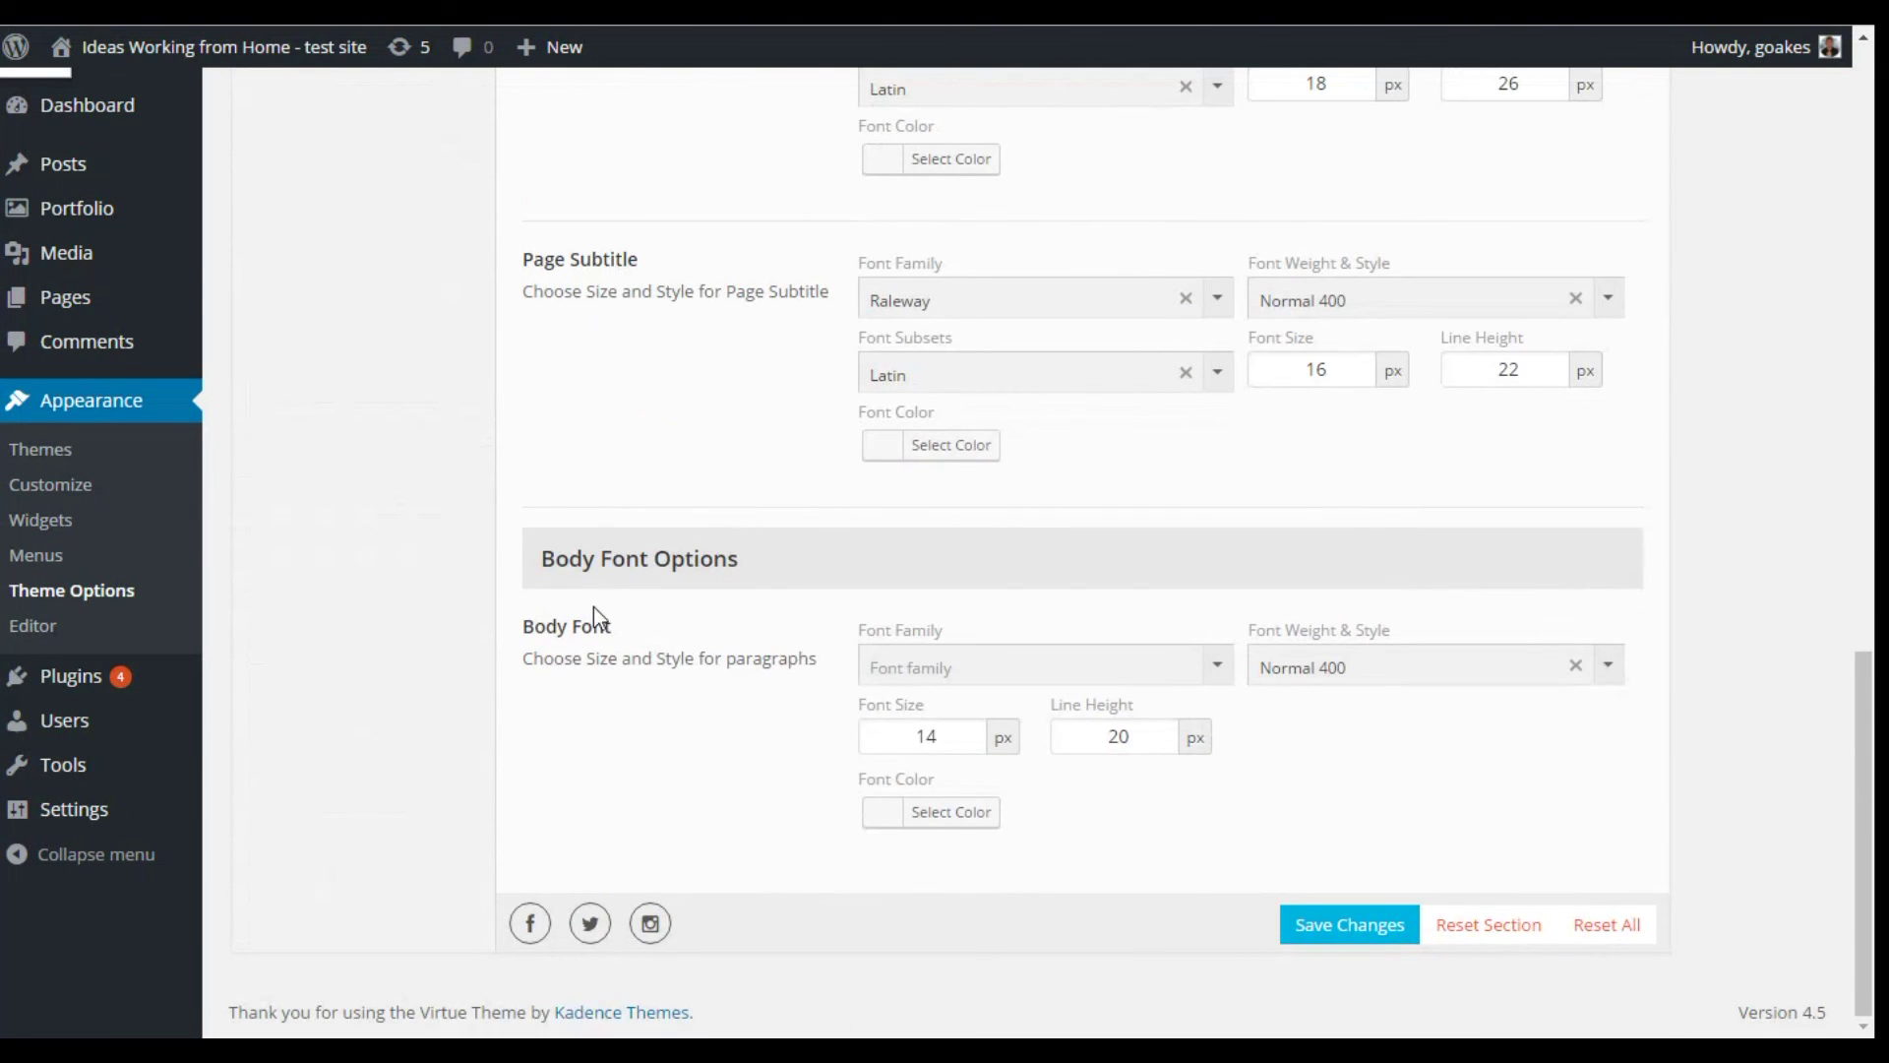
{"action": "scroll", "coordinate": [594, 618], "scroll_direction": "up", "scroll_amount": 4}
{"action": "scroll", "coordinate": [593, 605], "scroll_direction": "up", "scroll_amount": 5}
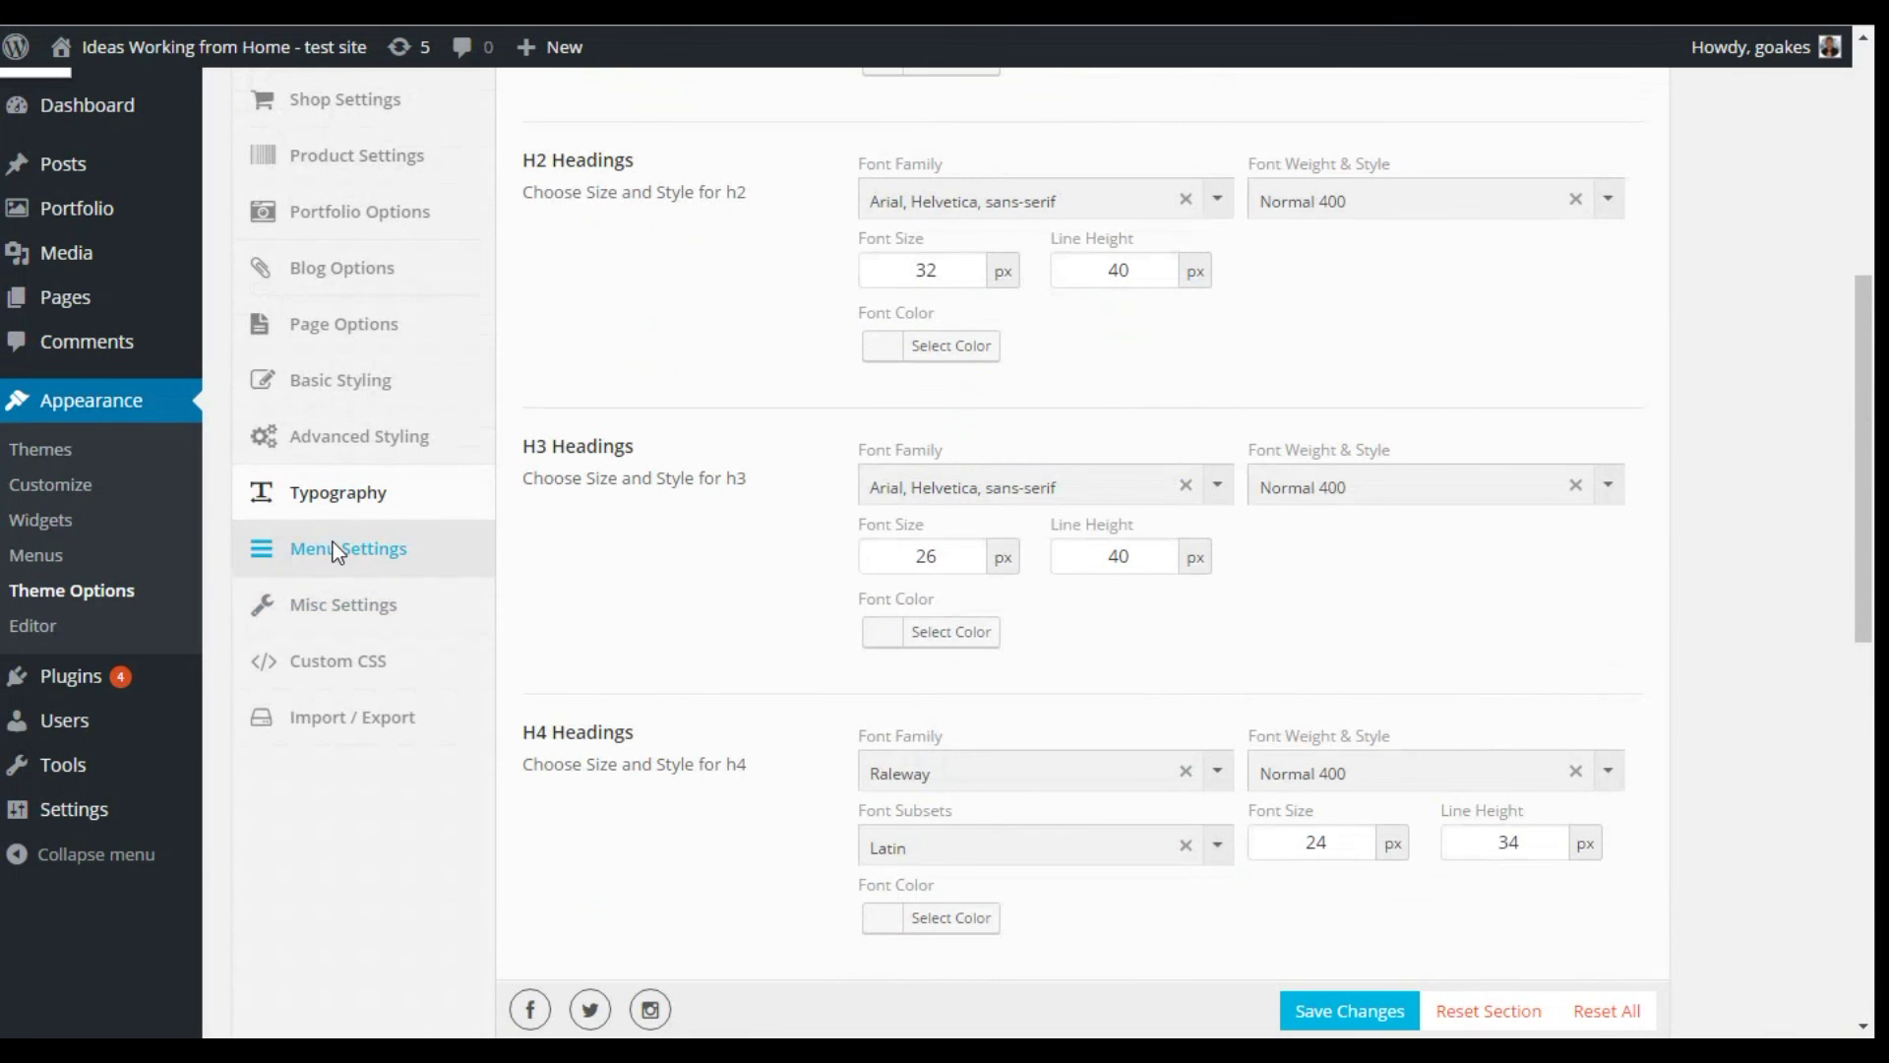
Scroll through the Menu Settings font options
{"action": "left_click", "coordinate": [333, 543]}
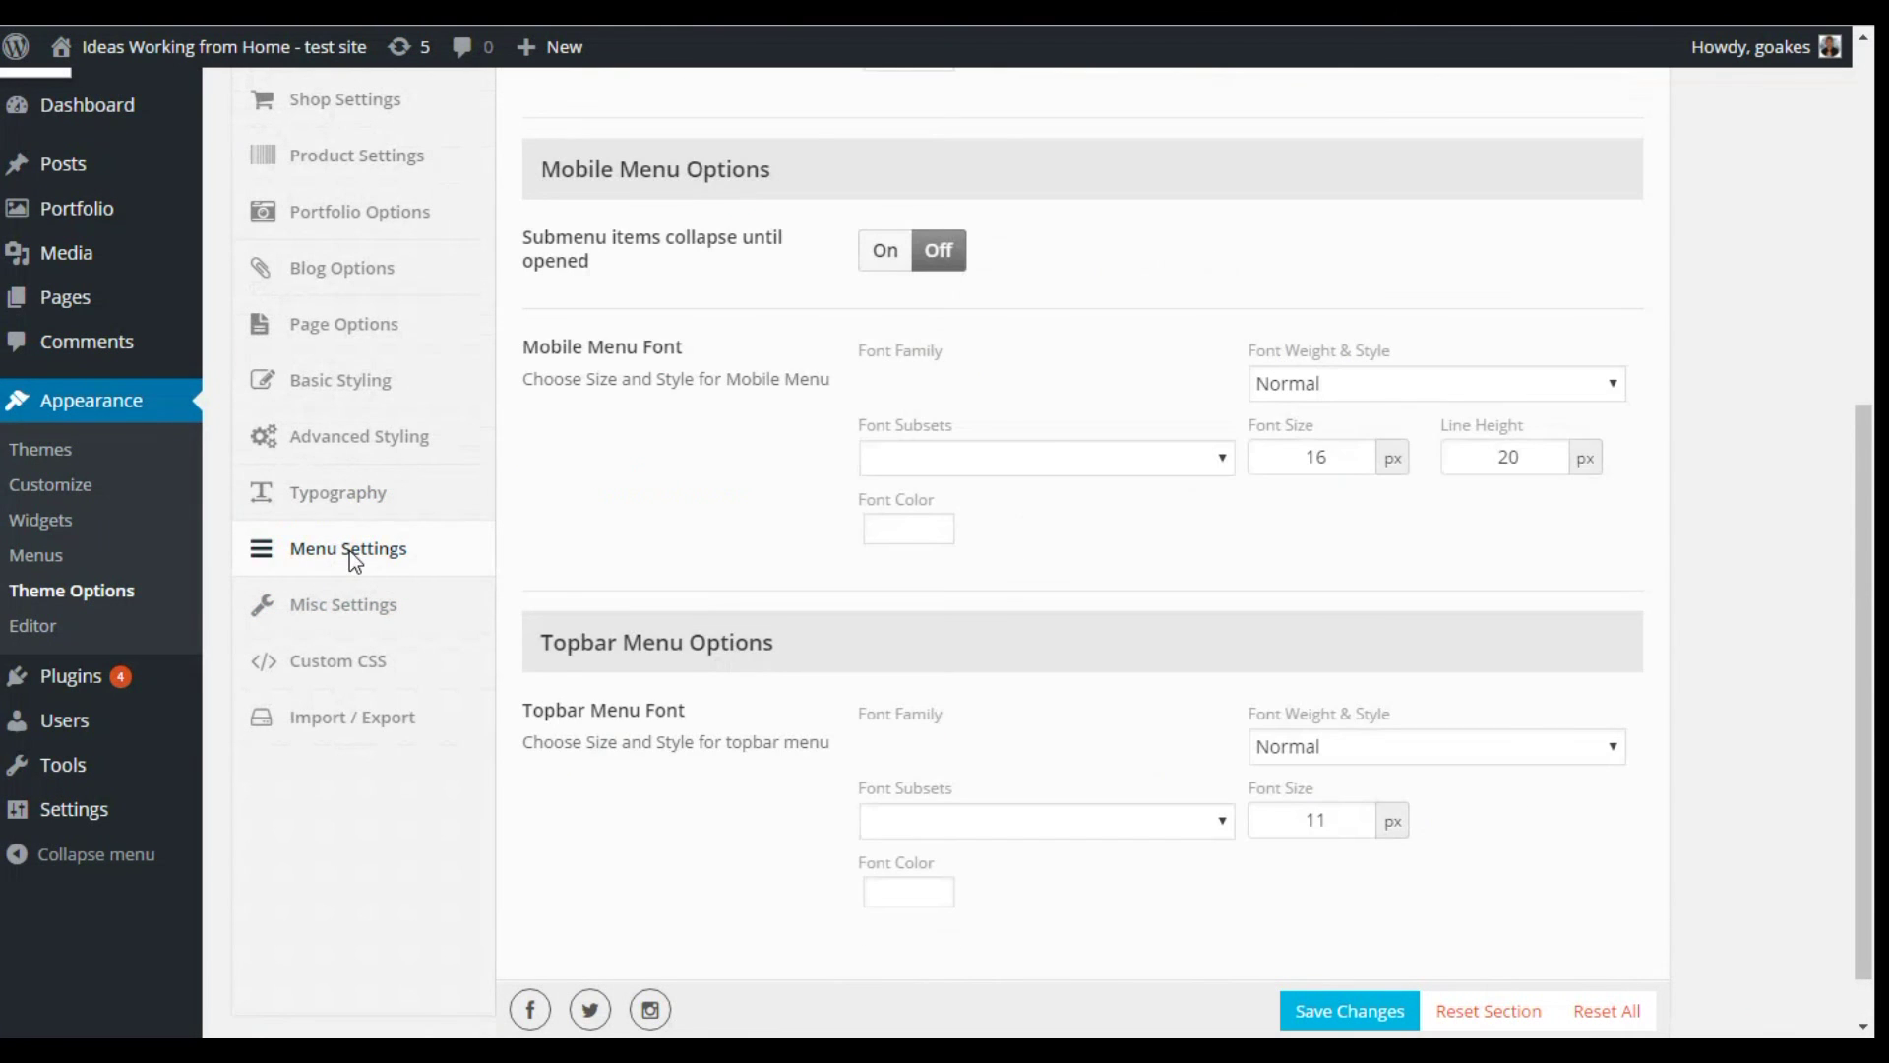
{"action": "scroll", "coordinate": [675, 431], "scroll_direction": "down", "scroll_amount": 1}
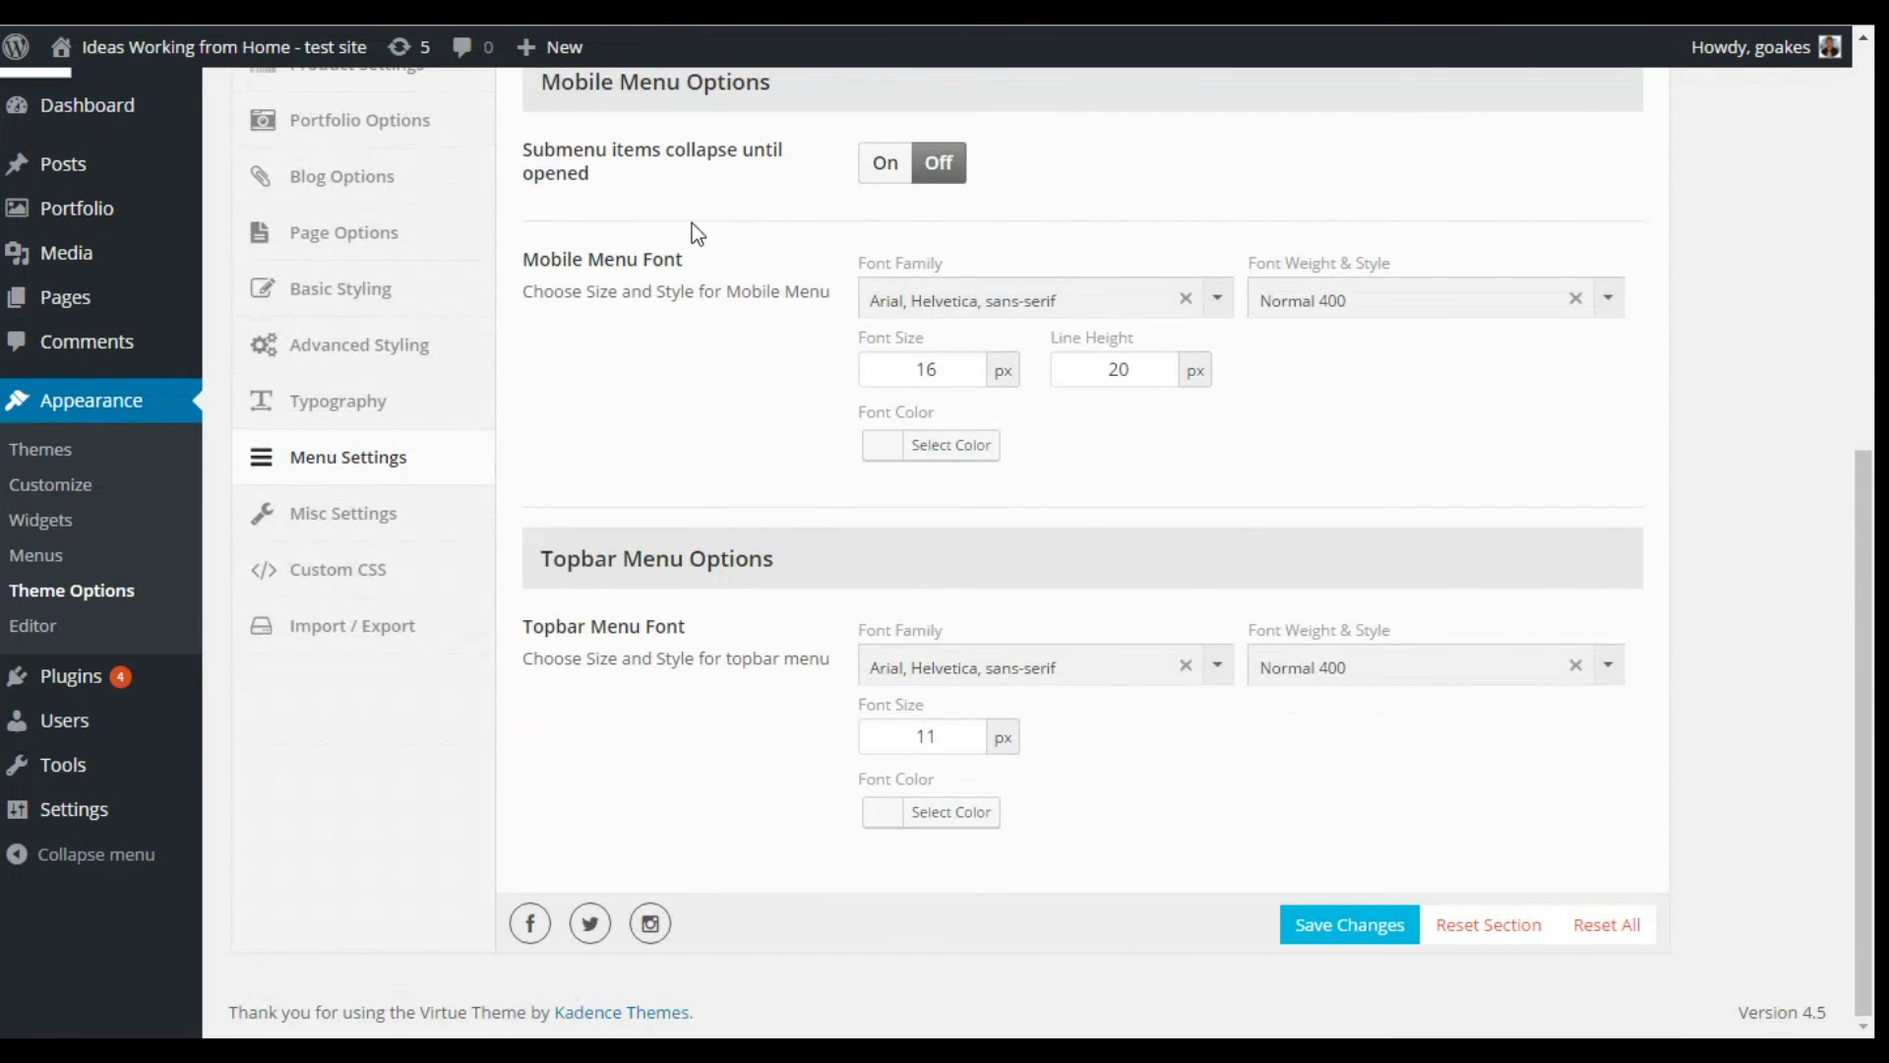
{"action": "scroll", "coordinate": [645, 358], "scroll_direction": "up", "scroll_amount": 3}
{"action": "scroll", "coordinate": [723, 407], "scroll_direction": "up", "scroll_amount": 4}
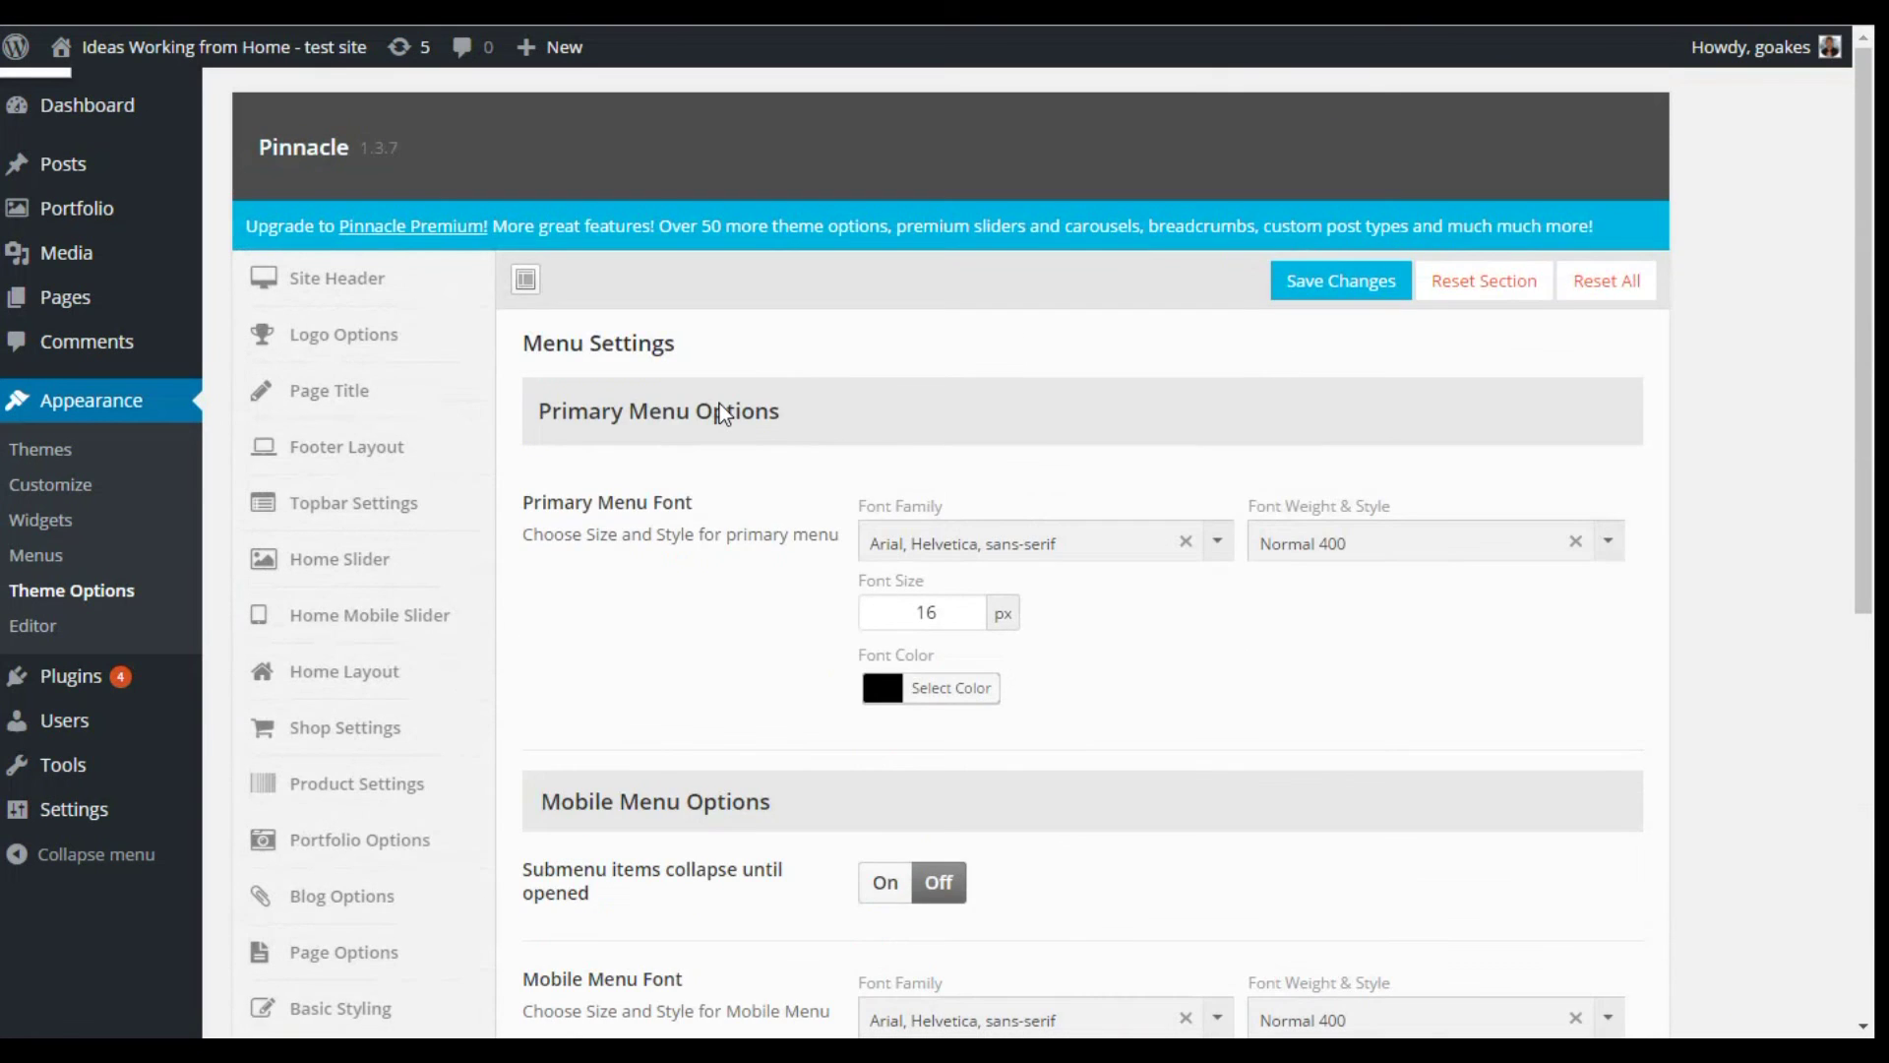
{"action": "scroll", "coordinate": [725, 409], "scroll_direction": "down", "scroll_amount": 5}
{"action": "scroll", "coordinate": [731, 412], "scroll_direction": "down", "scroll_amount": 2}
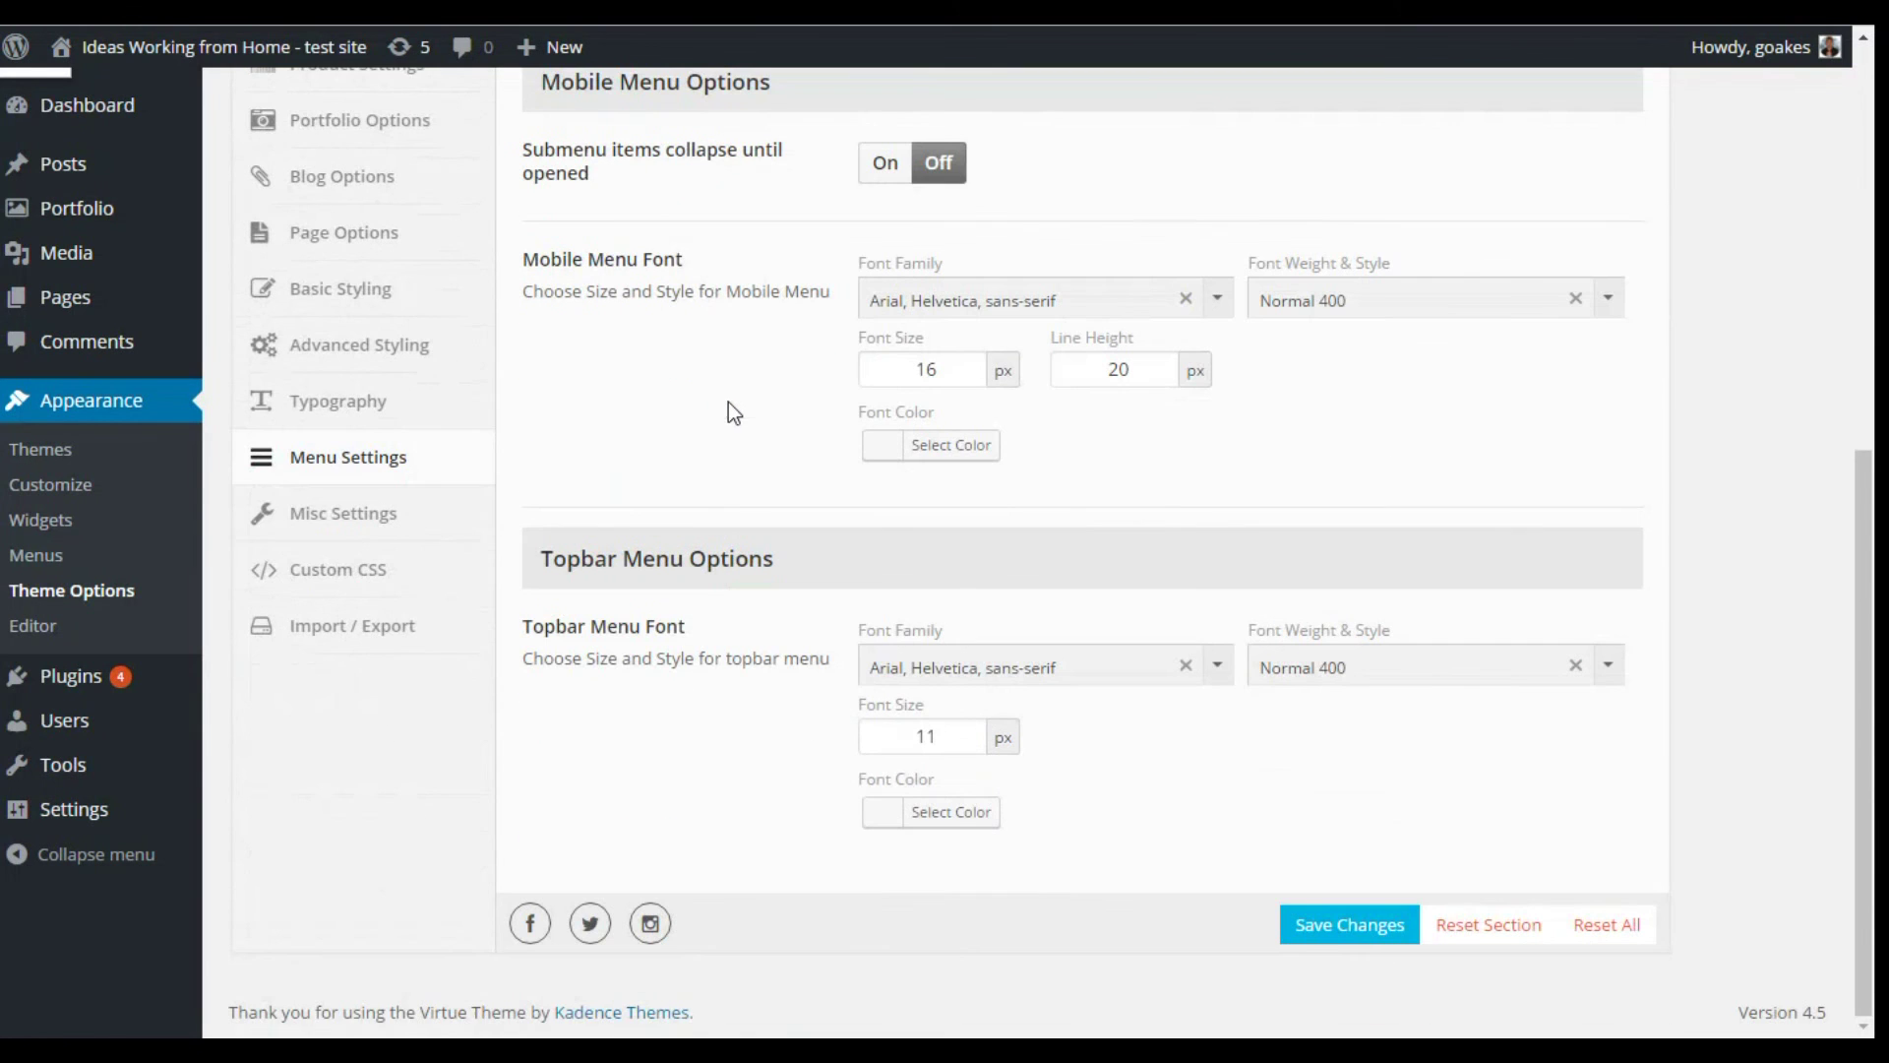
Pass through Misc Settings to the empty Custom CSS box
{"action": "left_click", "coordinate": [339, 528]}
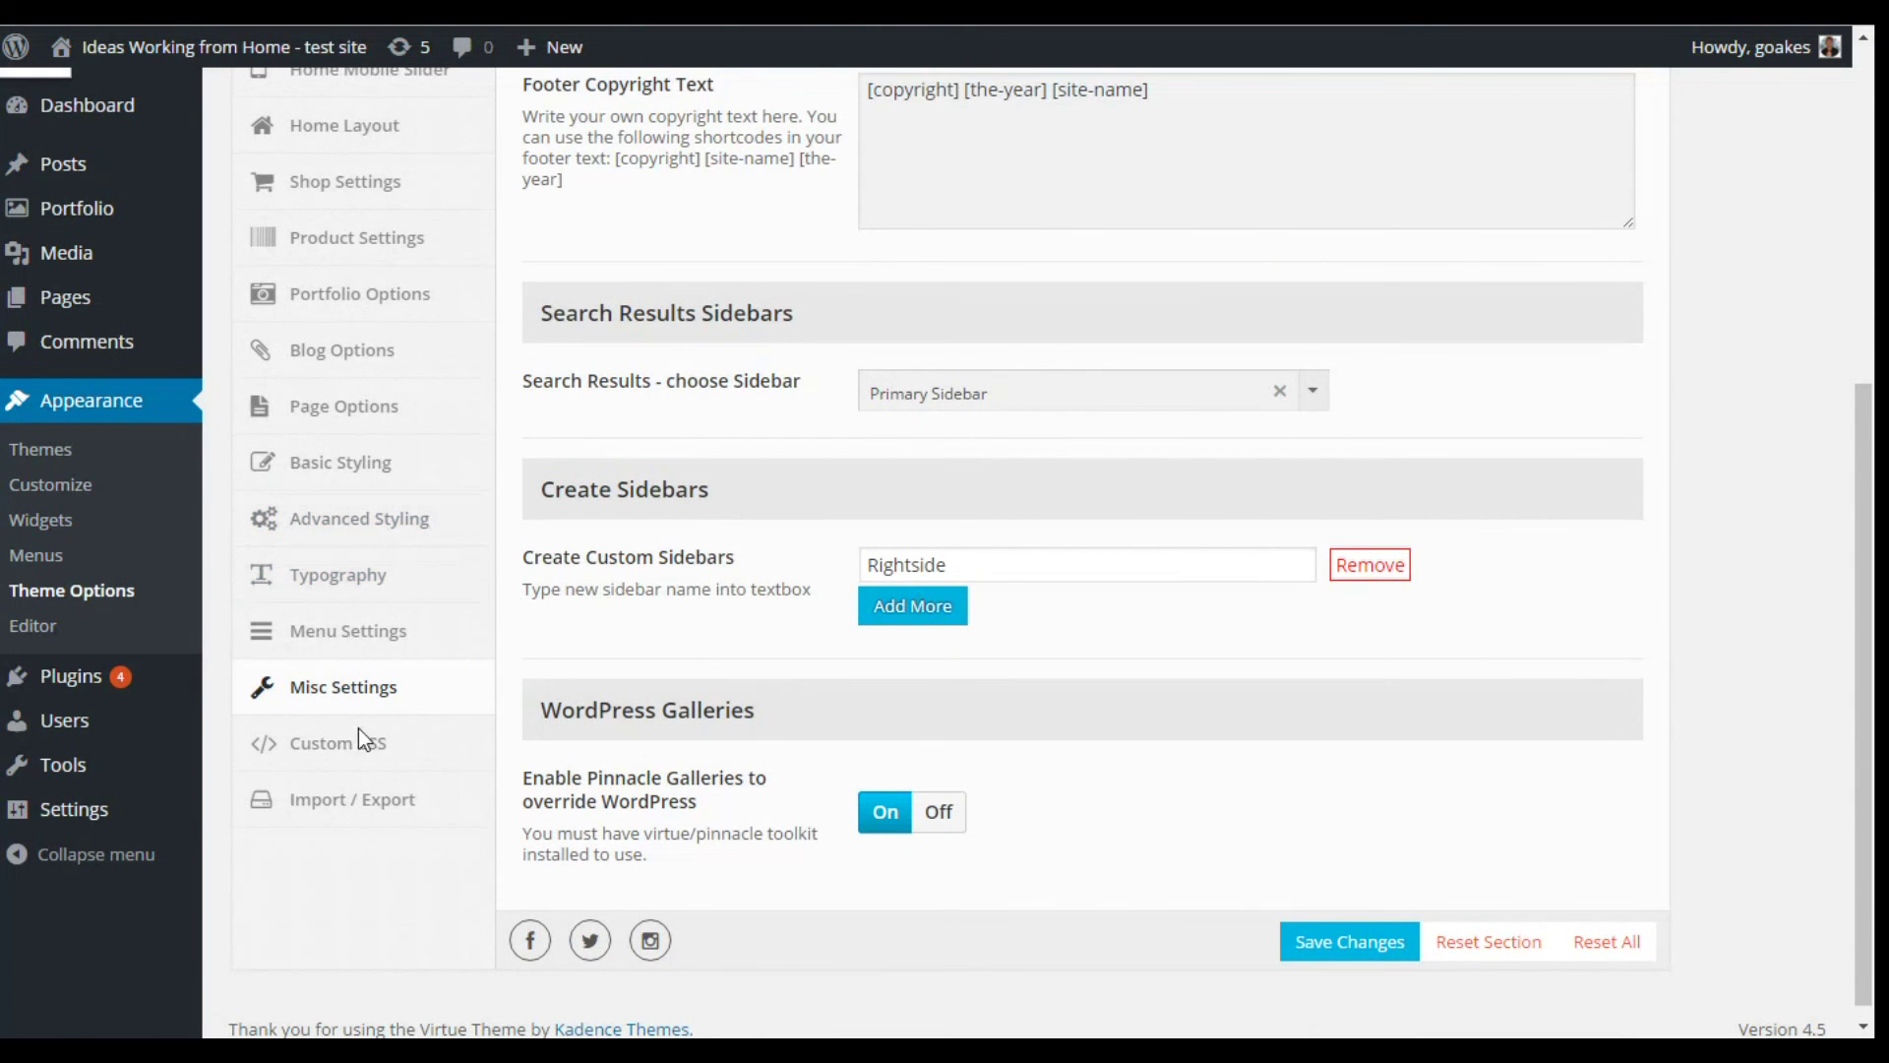
{"action": "left_click", "coordinate": [354, 730]}
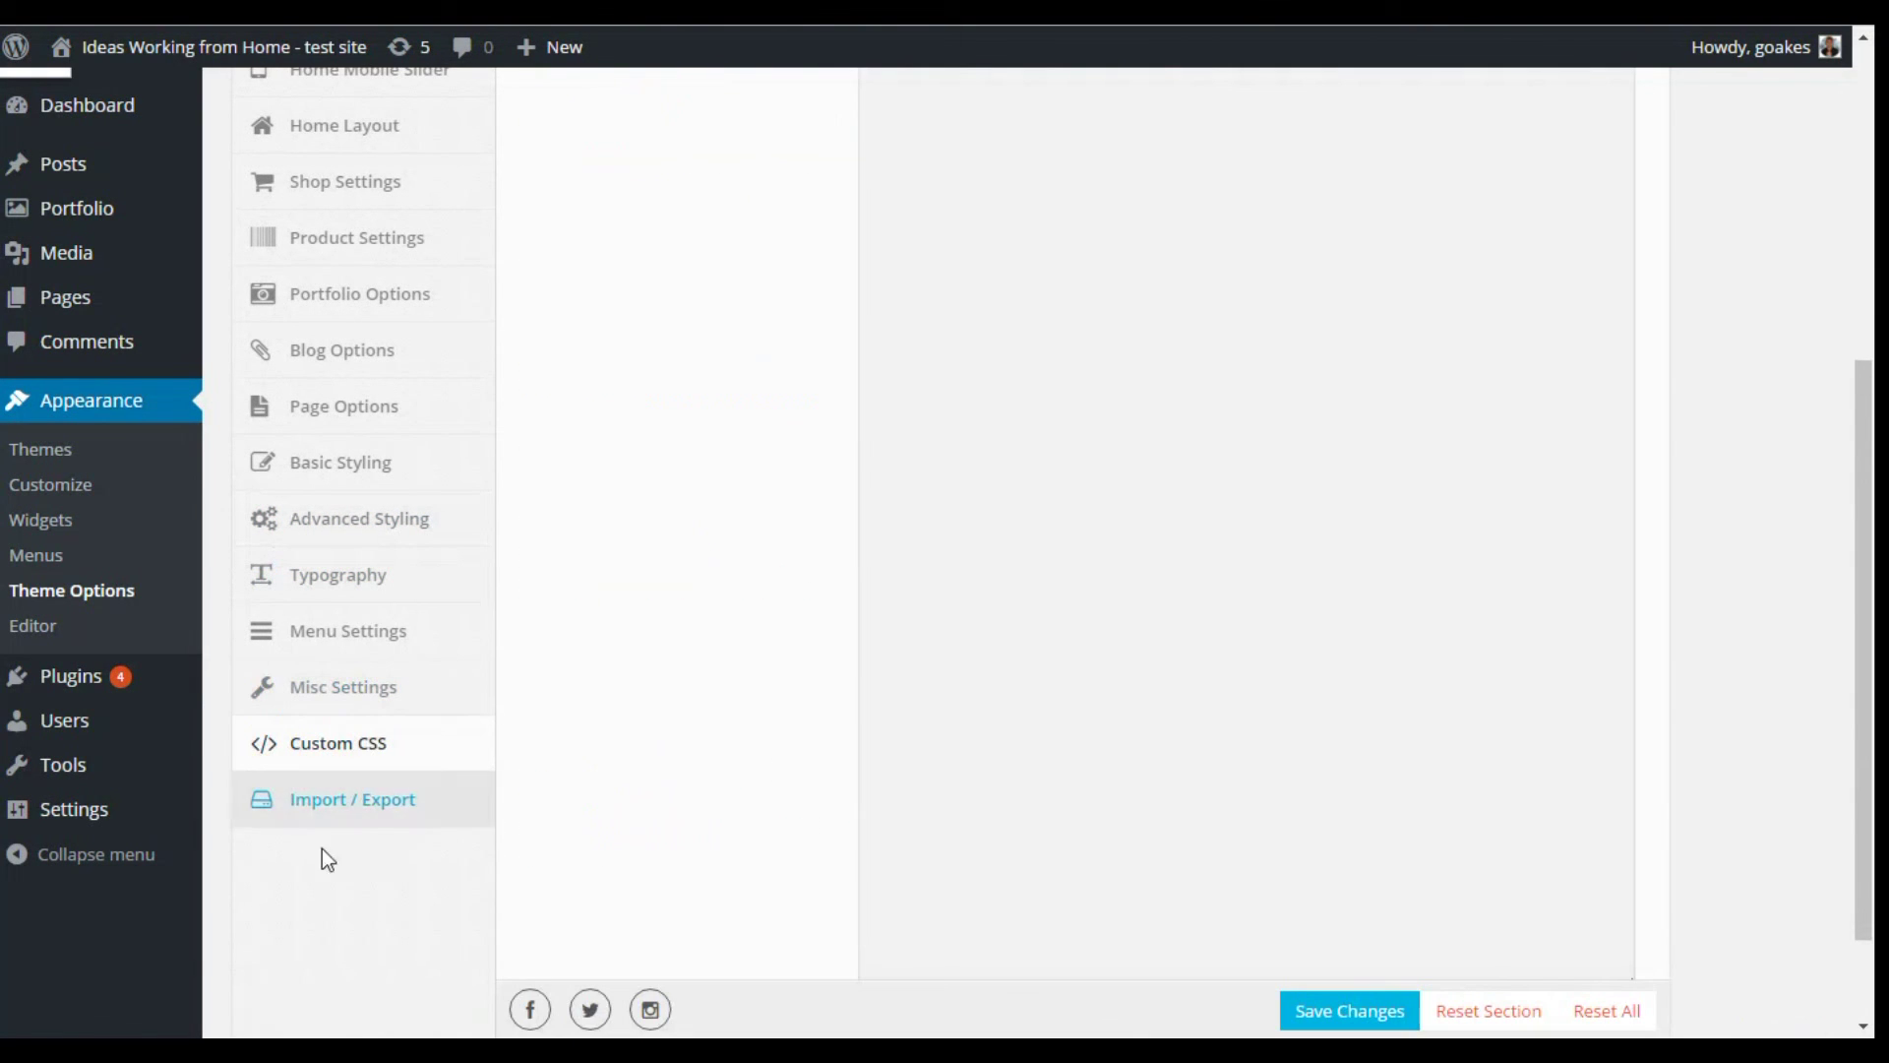
{"action": "scroll", "coordinate": [671, 748], "scroll_direction": "up", "scroll_amount": 5}
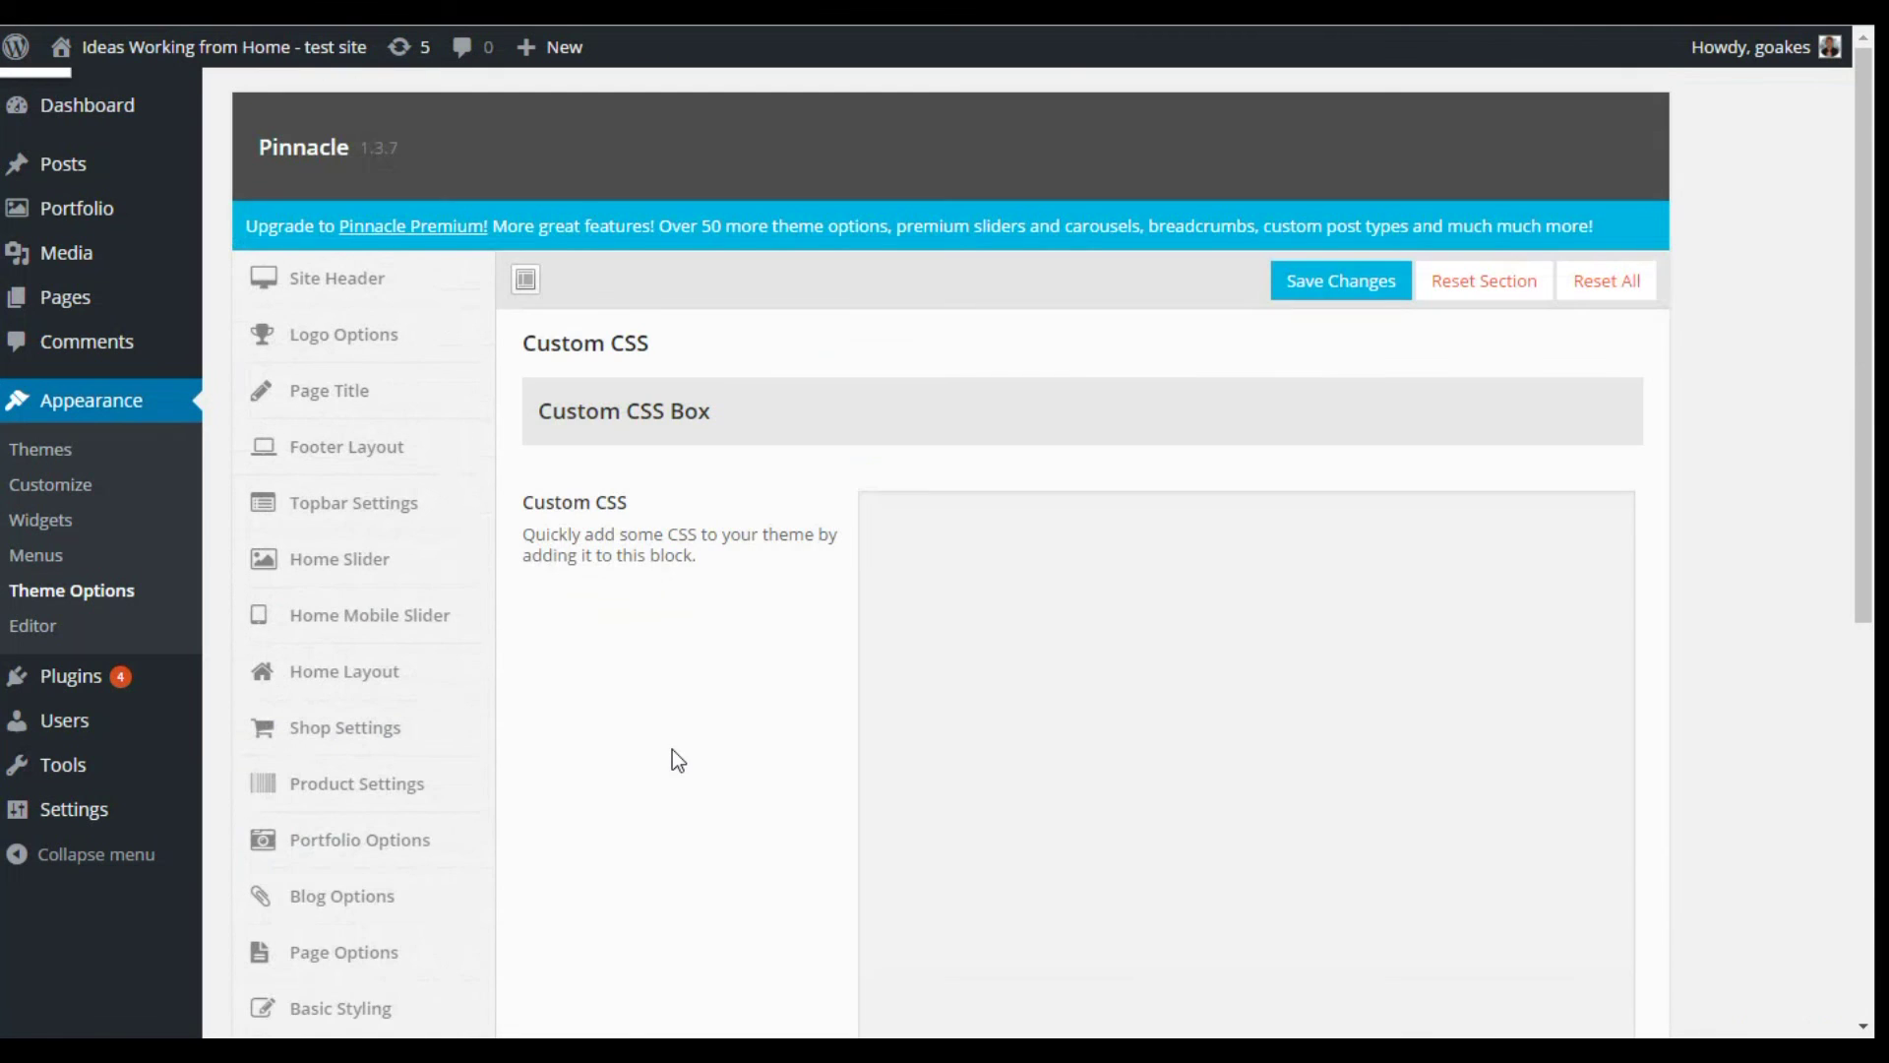
{"action": "scroll", "coordinate": [671, 747], "scroll_direction": "down", "scroll_amount": 6}
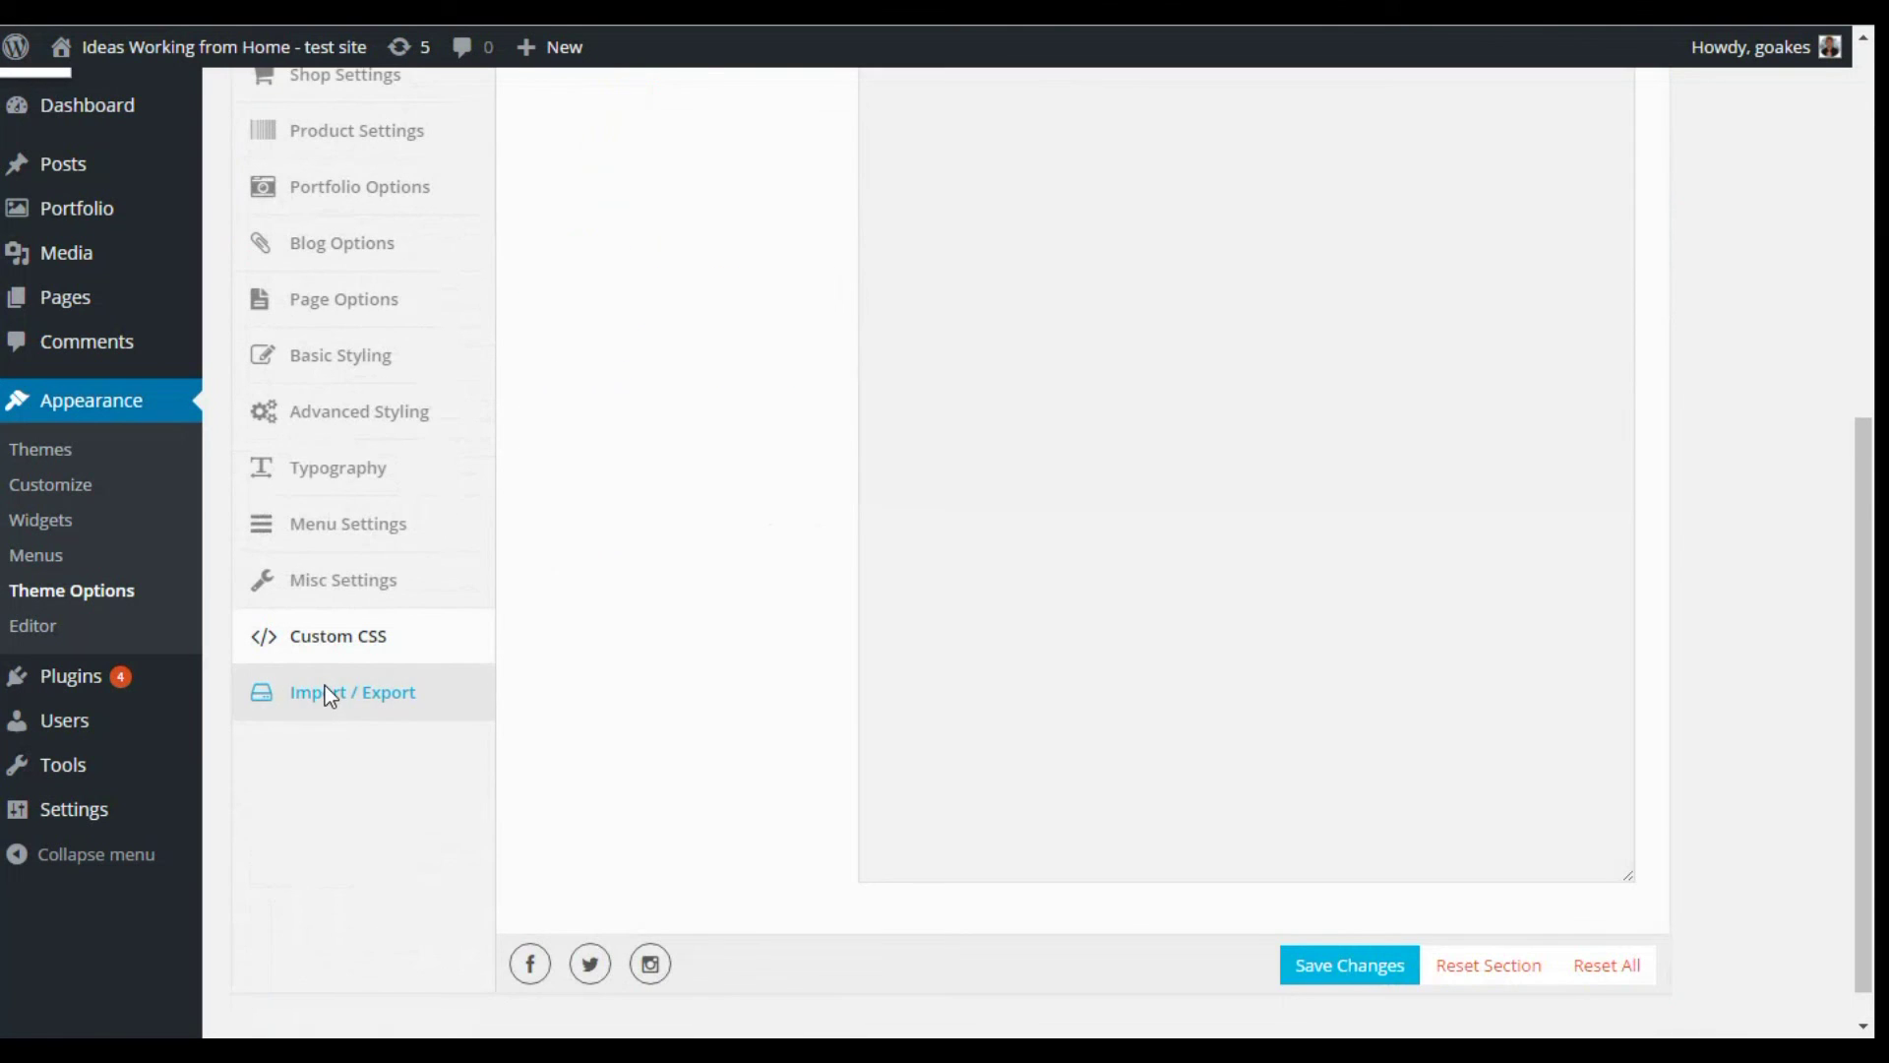
Show the Import / Export options and scroll back to the top of the page
{"action": "left_click", "coordinate": [325, 692]}
{"action": "scroll", "coordinate": [685, 662], "scroll_direction": "up", "scroll_amount": 3}
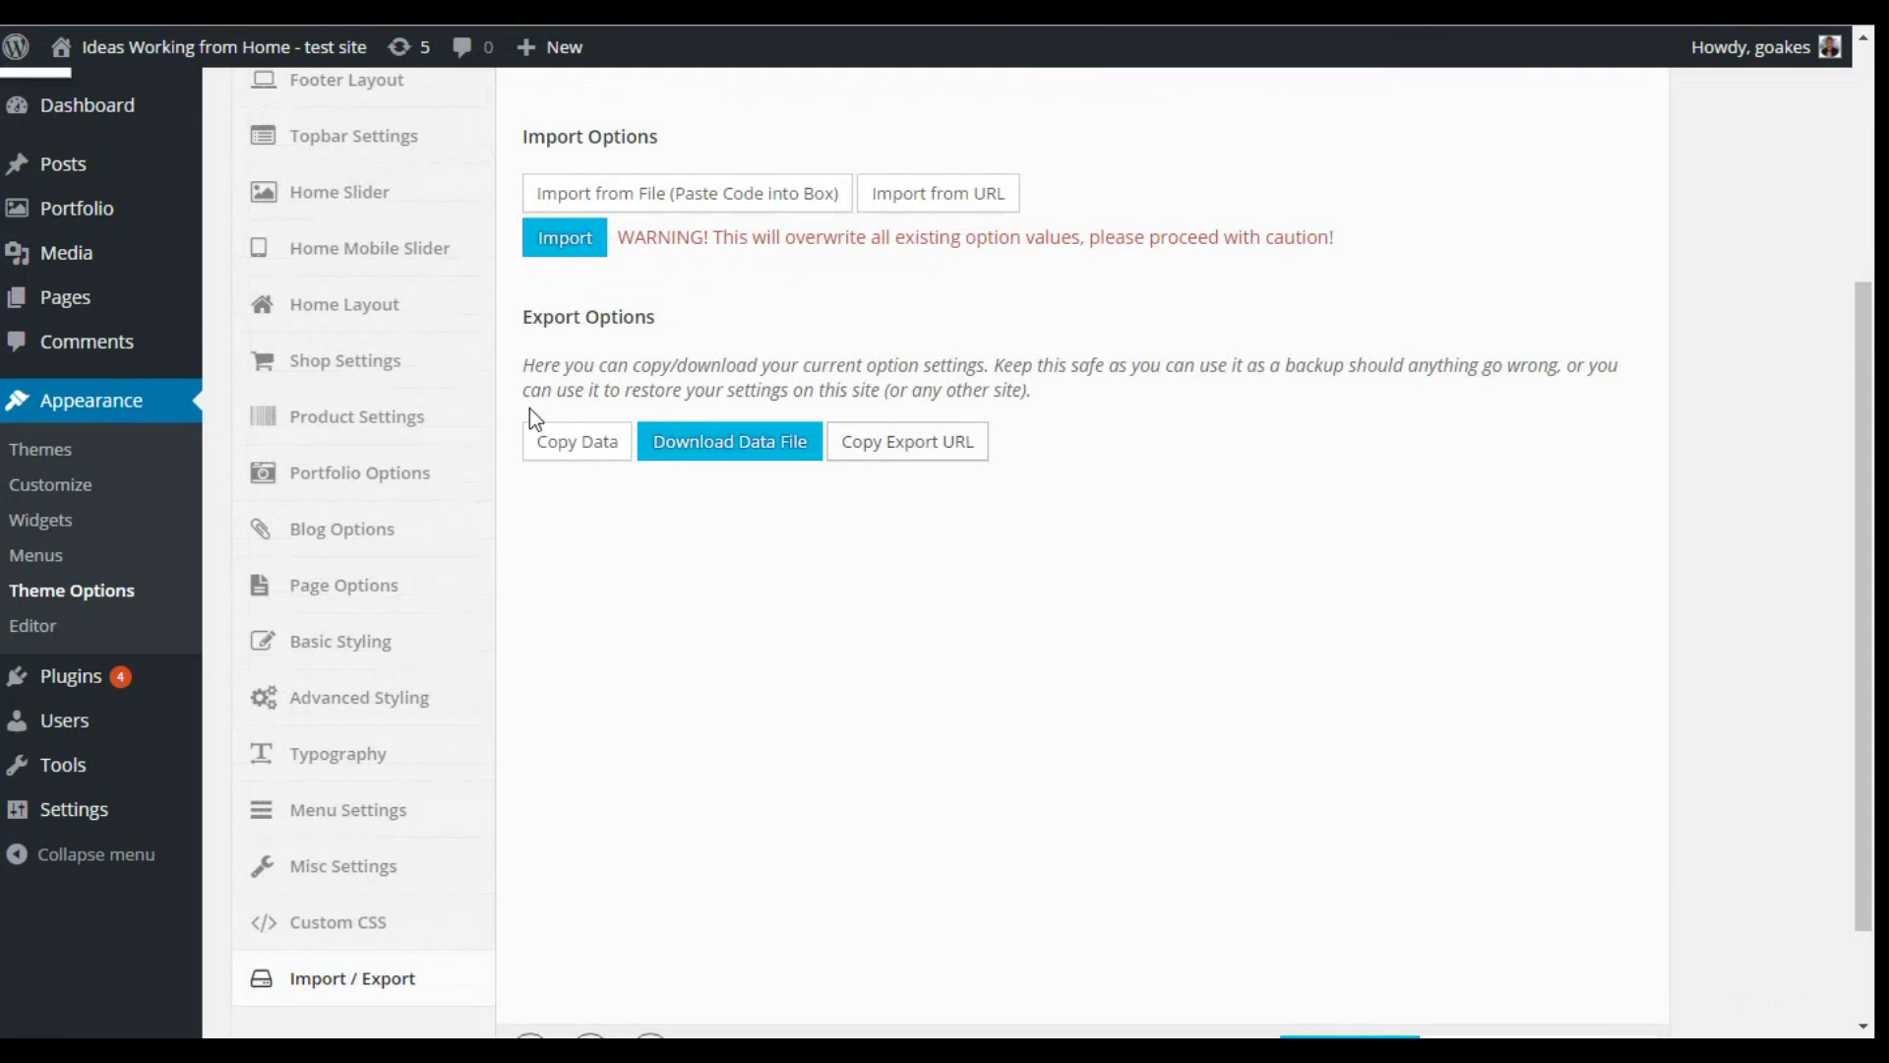
{"action": "scroll", "coordinate": [1023, 730], "scroll_direction": "up", "scroll_amount": 1}
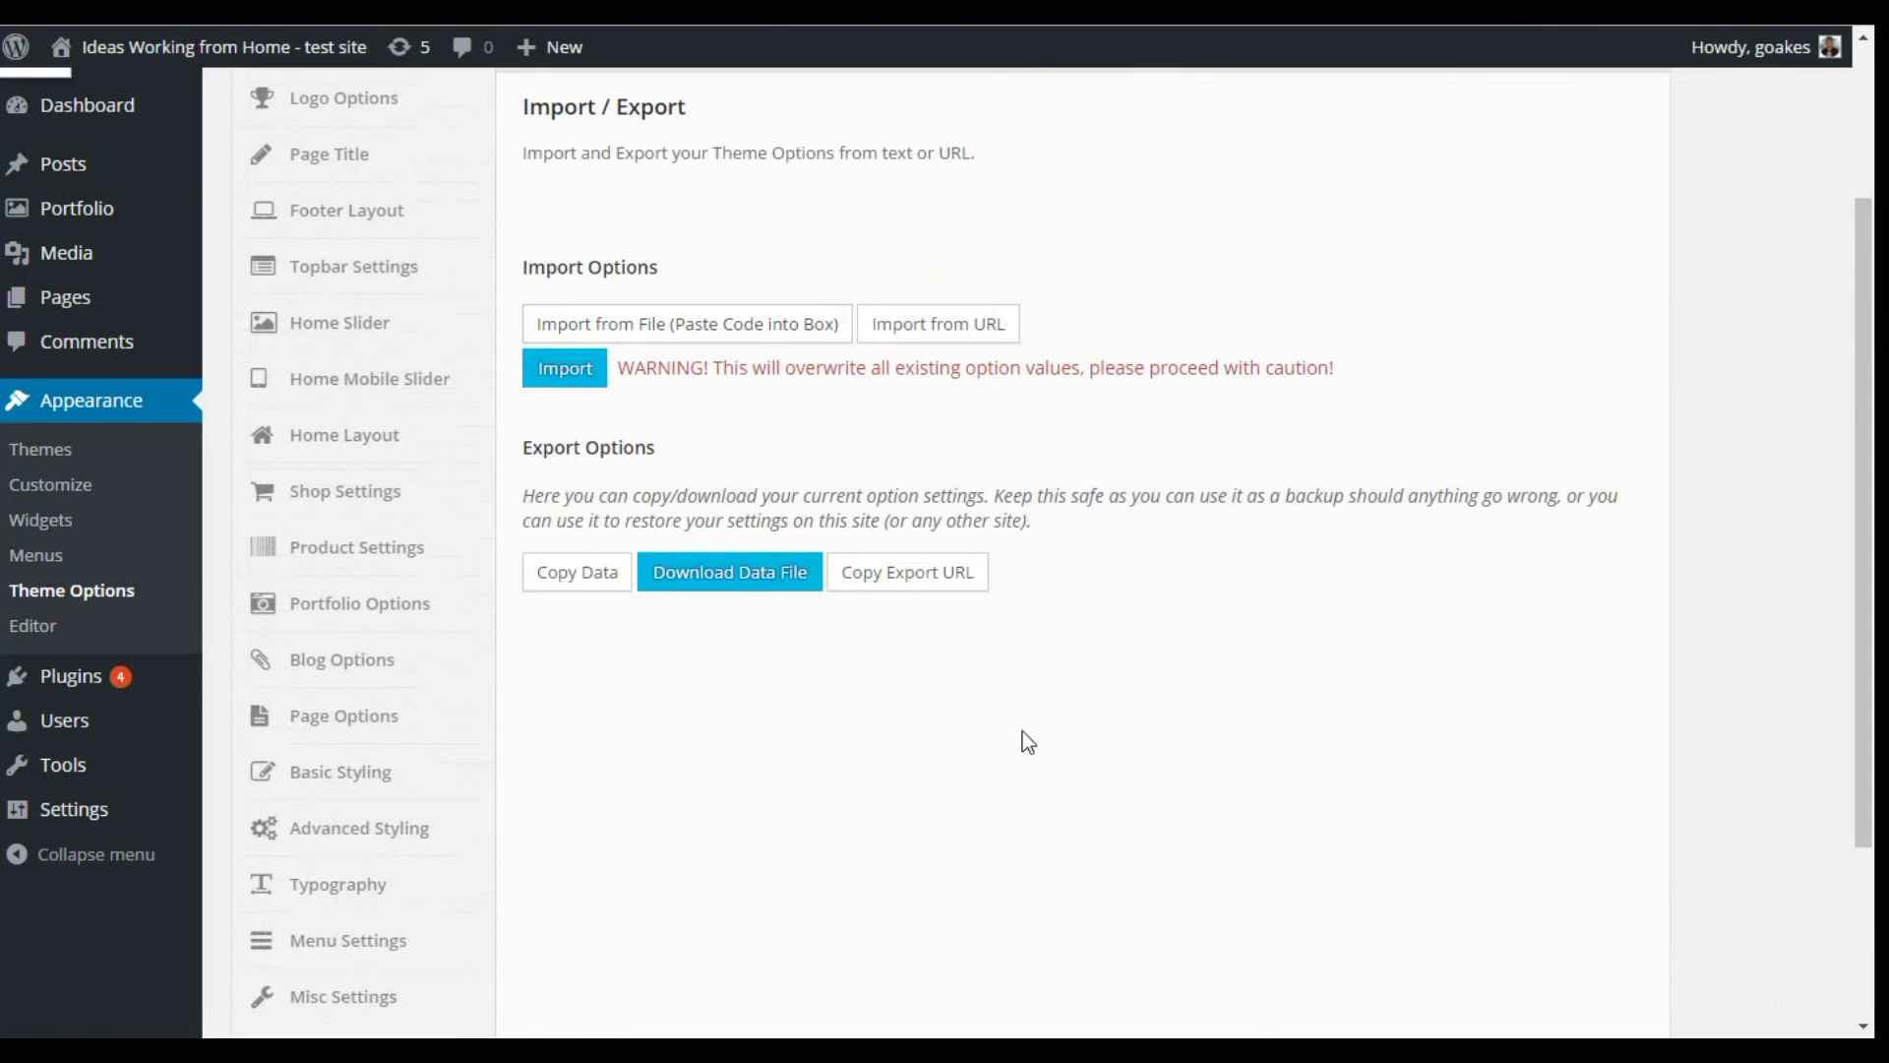
{"action": "scroll", "coordinate": [792, 716], "scroll_direction": "down", "scroll_amount": 2}
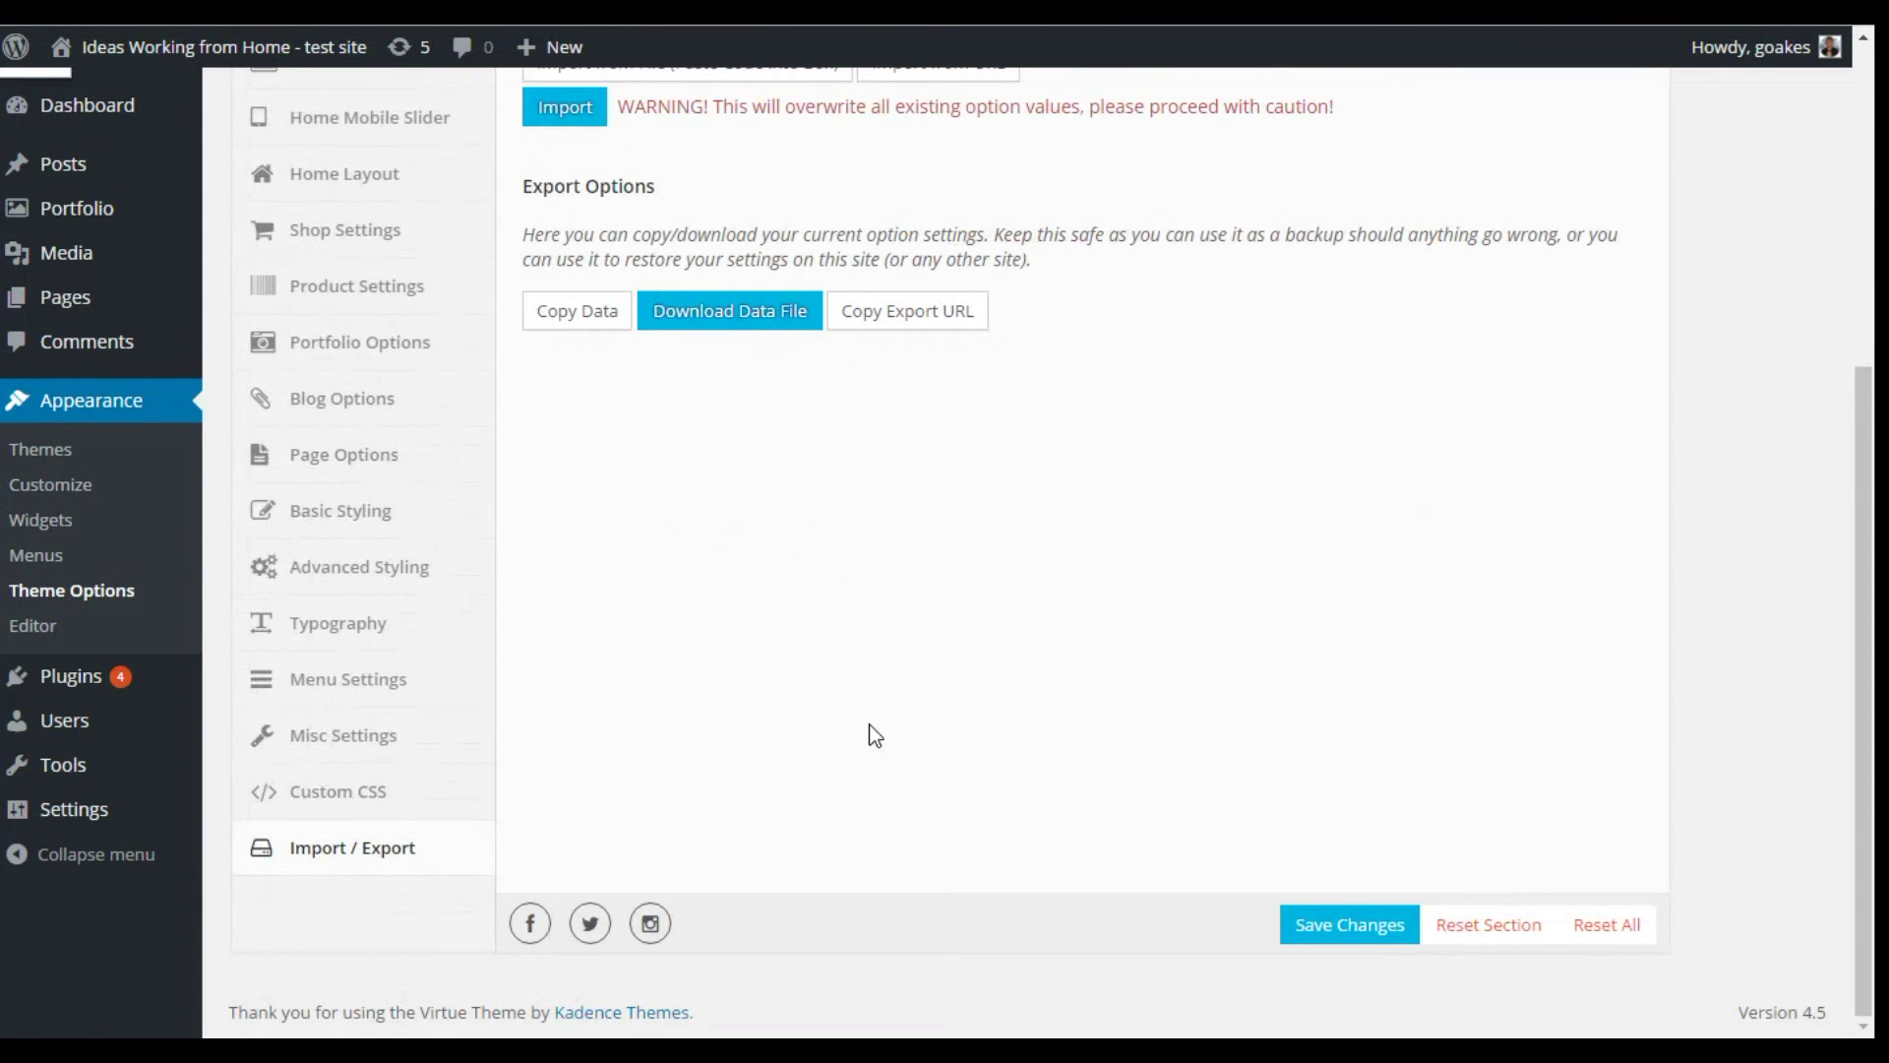
{"action": "scroll", "coordinate": [874, 736], "scroll_direction": "up", "scroll_amount": 4}
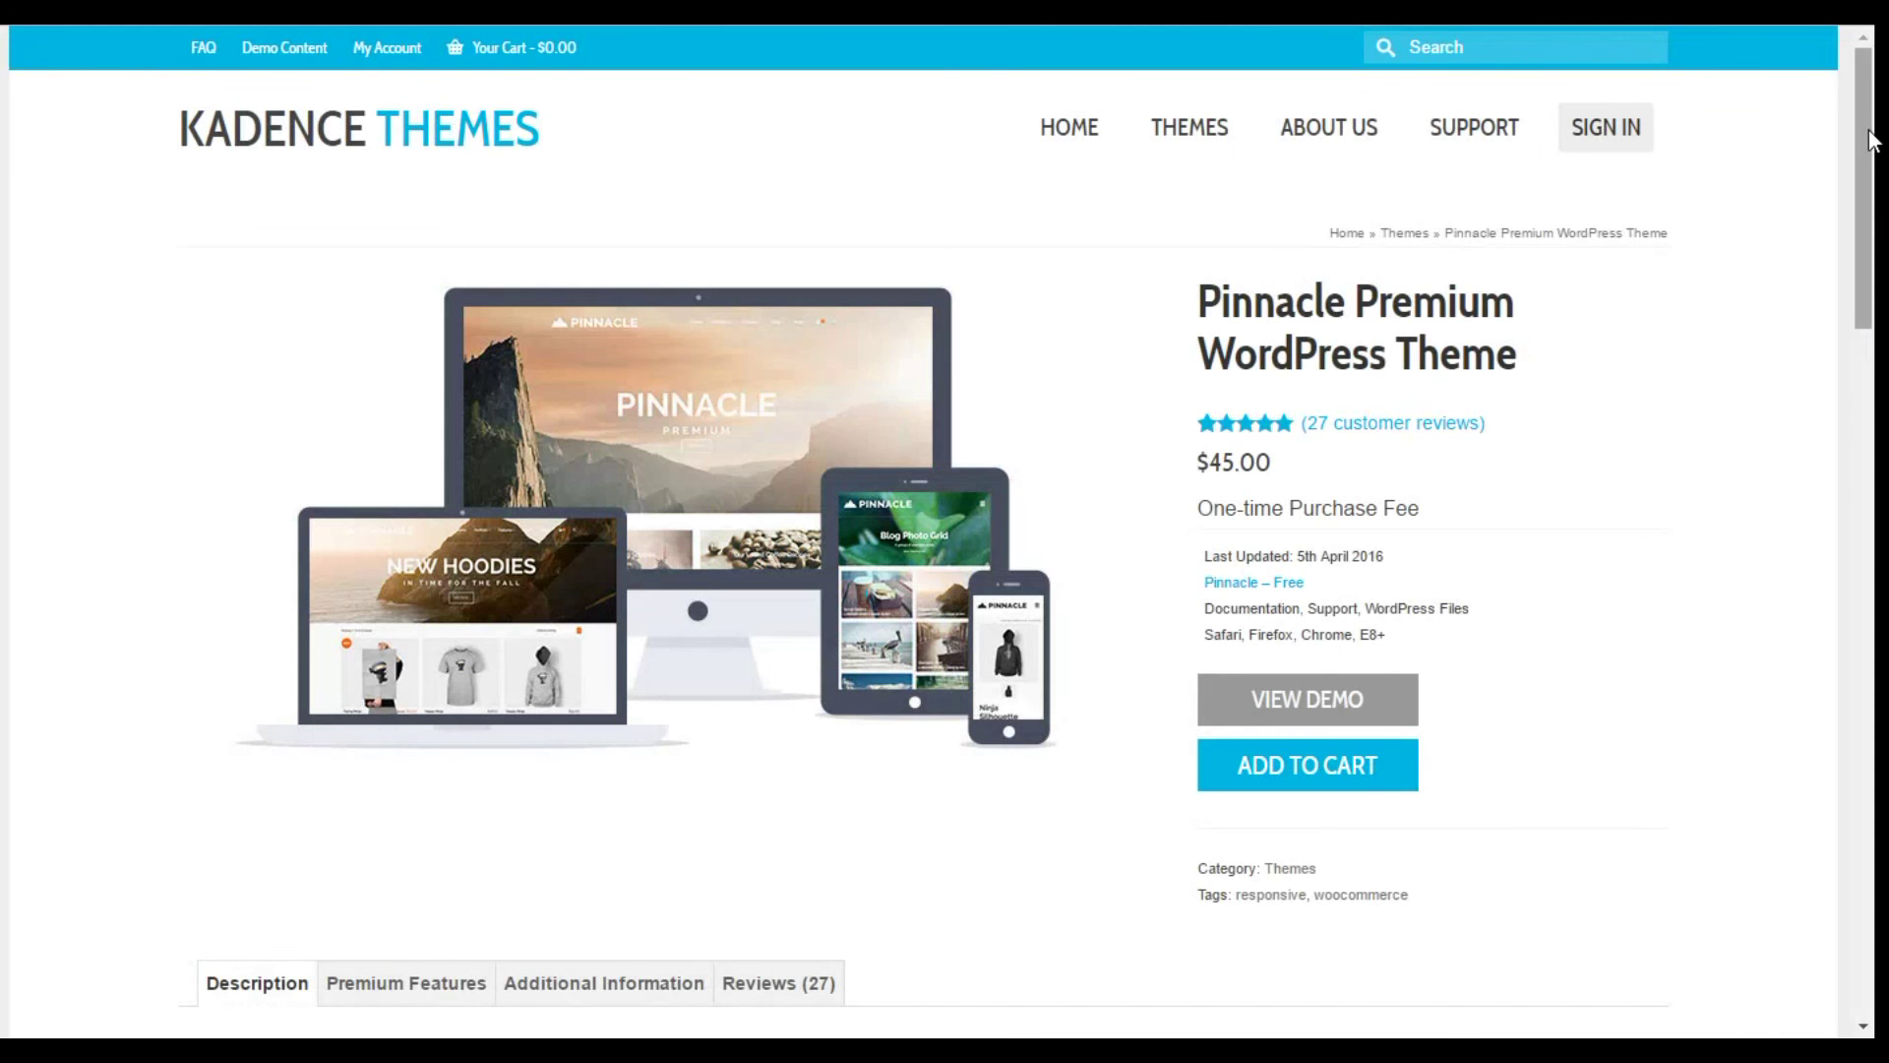
Scroll down the Pinnacle Premium product page to the Shop Style and Blog Style demos
{"action": "left_click_drag", "start_coordinate": [1871, 124], "coordinate": [1868, 809]}
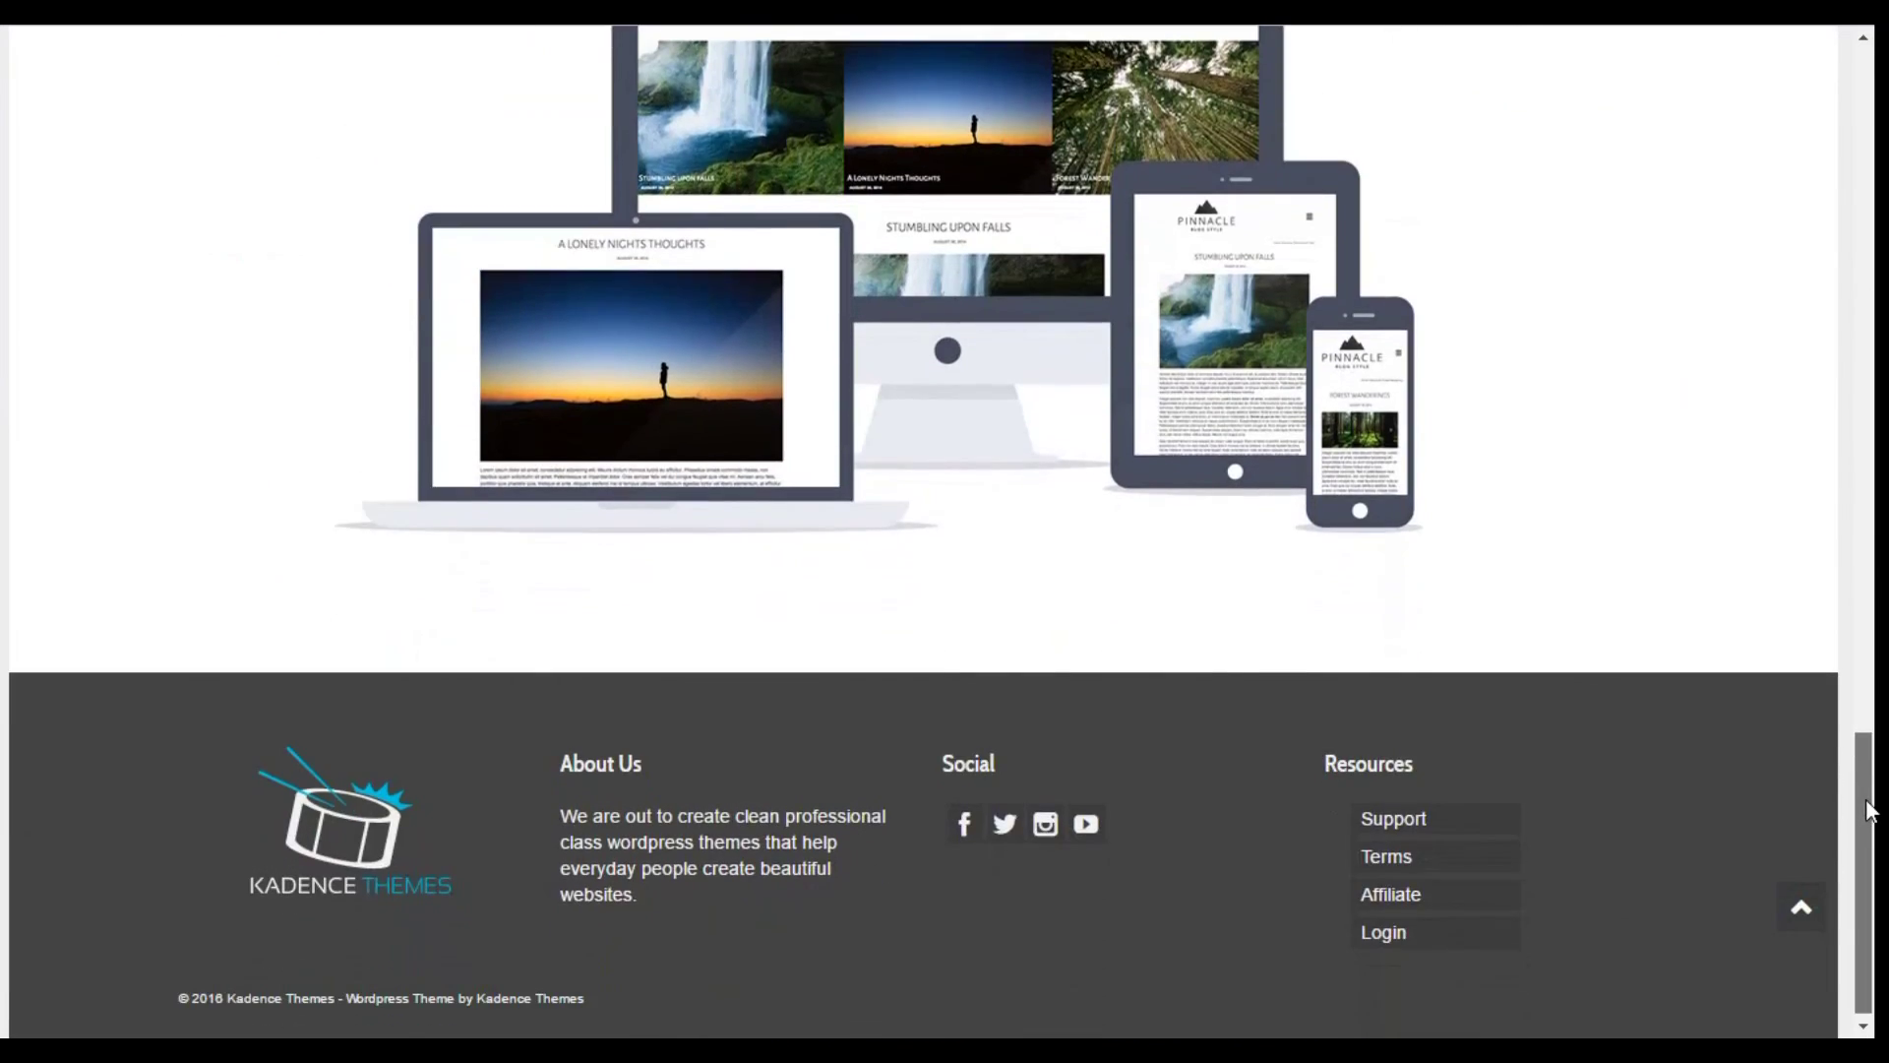